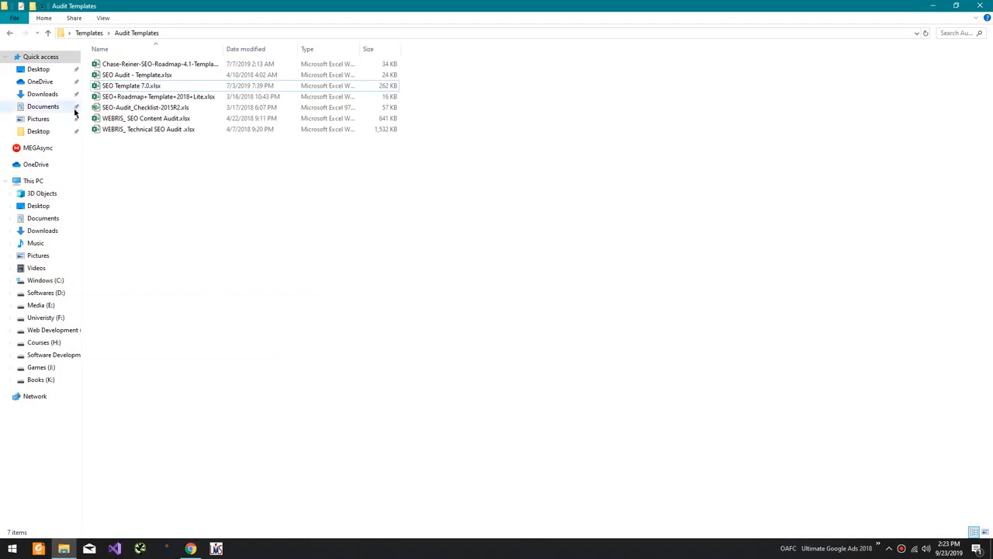
Step: Duplicate the SEO Template 7.0.xlsx workbook within the Audit Templates folder
left_click(138, 96)
left_click(134, 88)
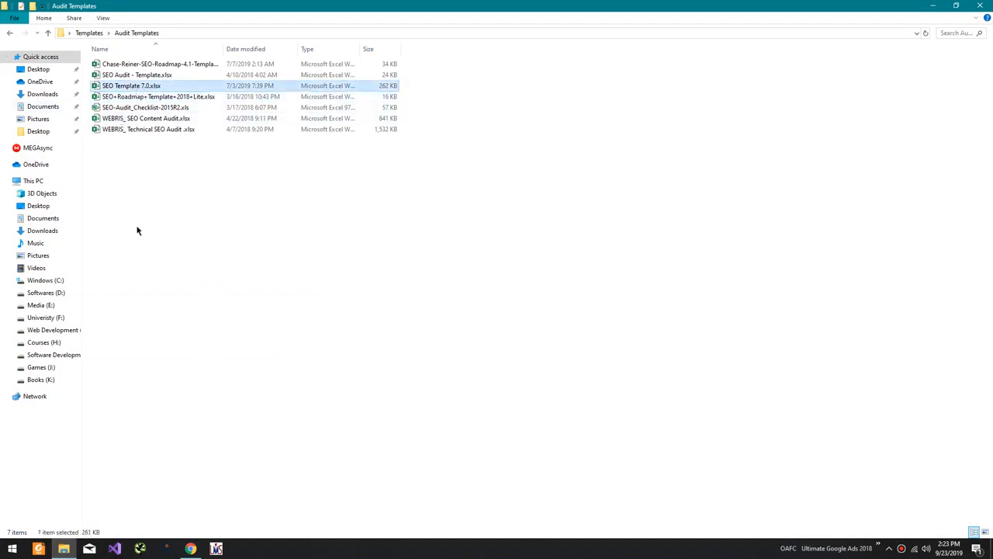
key("ctrl+c")
key("ctrl+v")
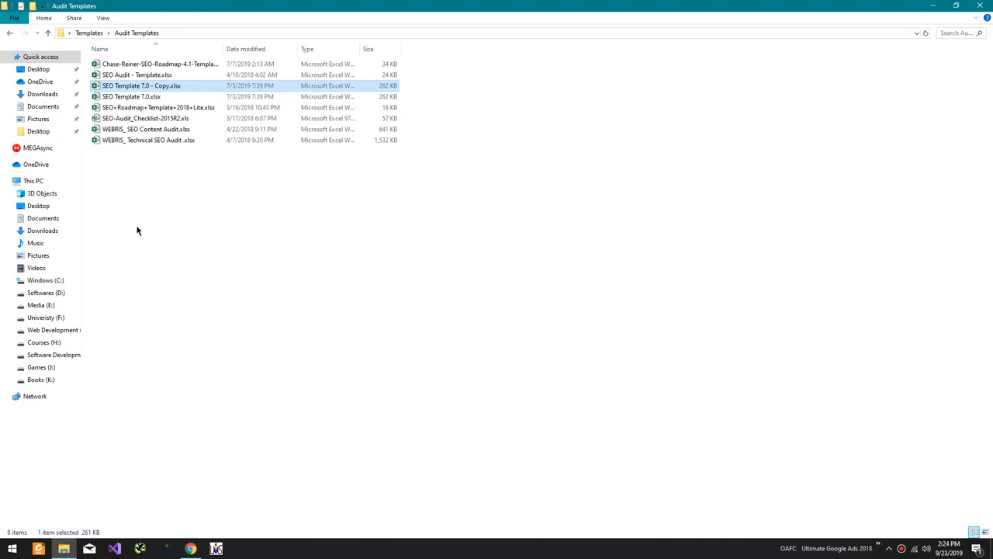
Step: Rename the copied template as Camping Hood Audit, checking the site name in Chrome, and open the workbook
key("F2")
left_click(191, 549)
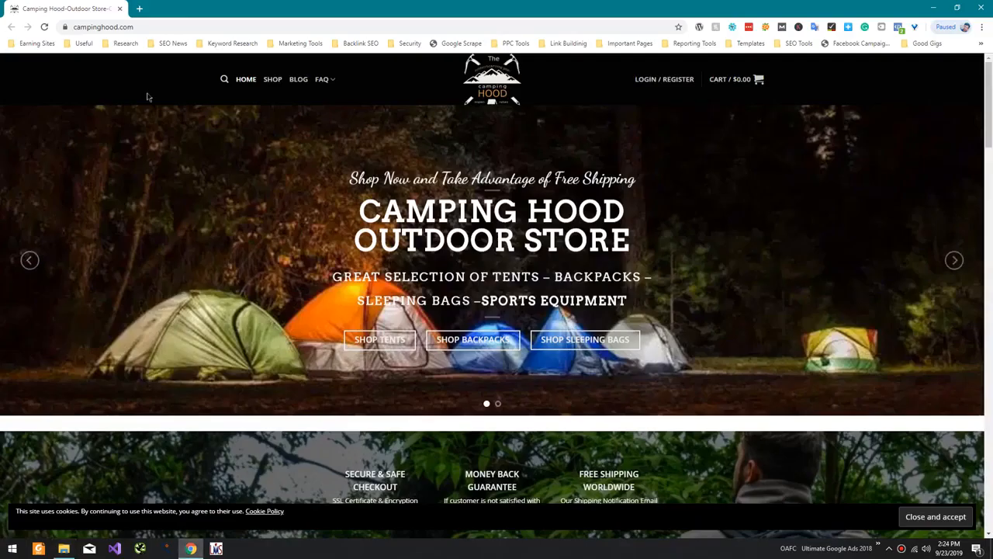
left_click(105, 29)
key("alt+Tab")
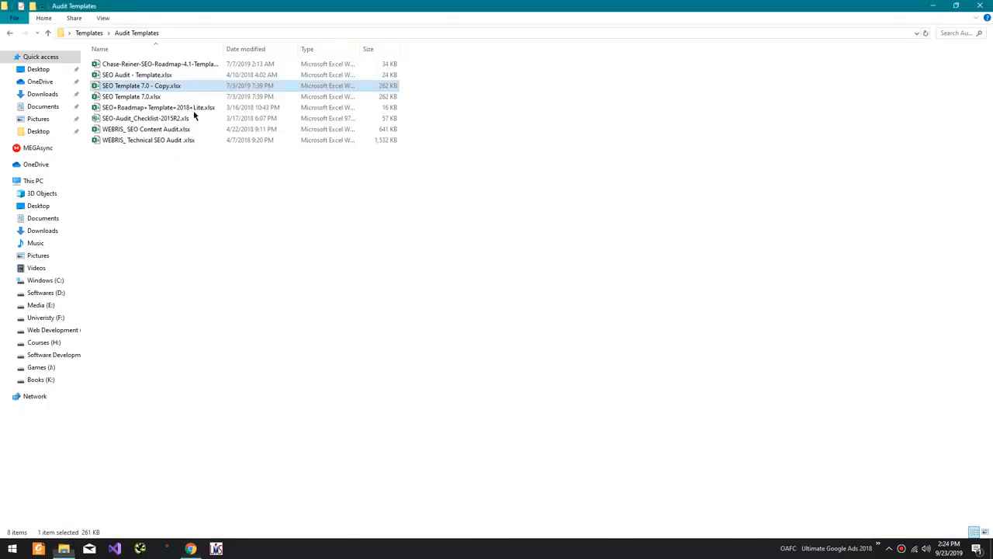
type("campinghood")
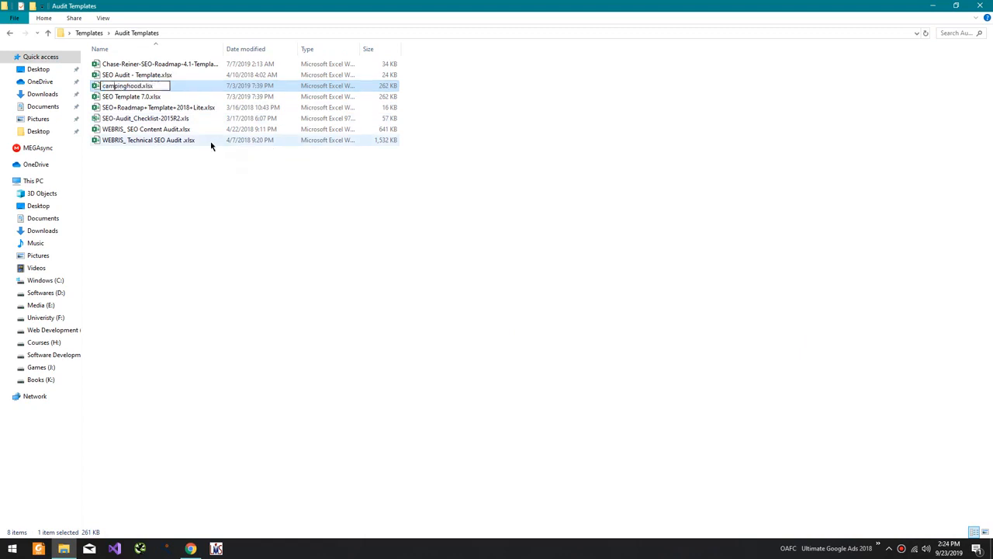
type("C")
key("shift+Right")
type("Hood Audit")
key("Return")
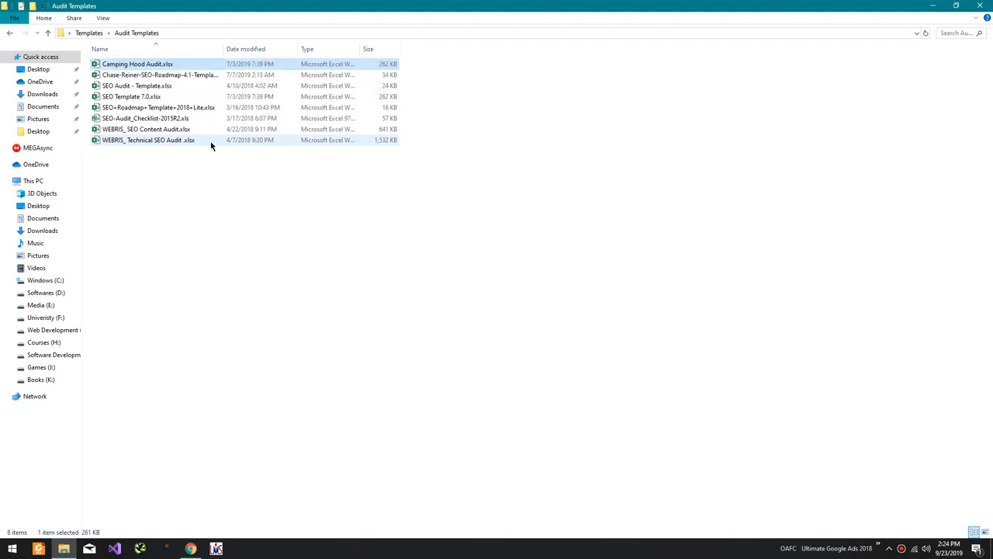
double_click(158, 66)
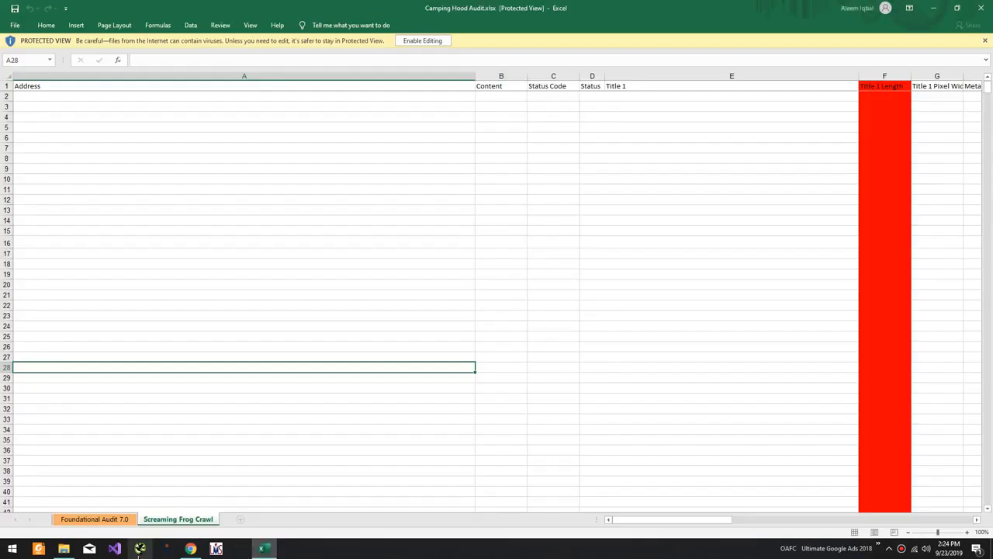
left_click(140, 548)
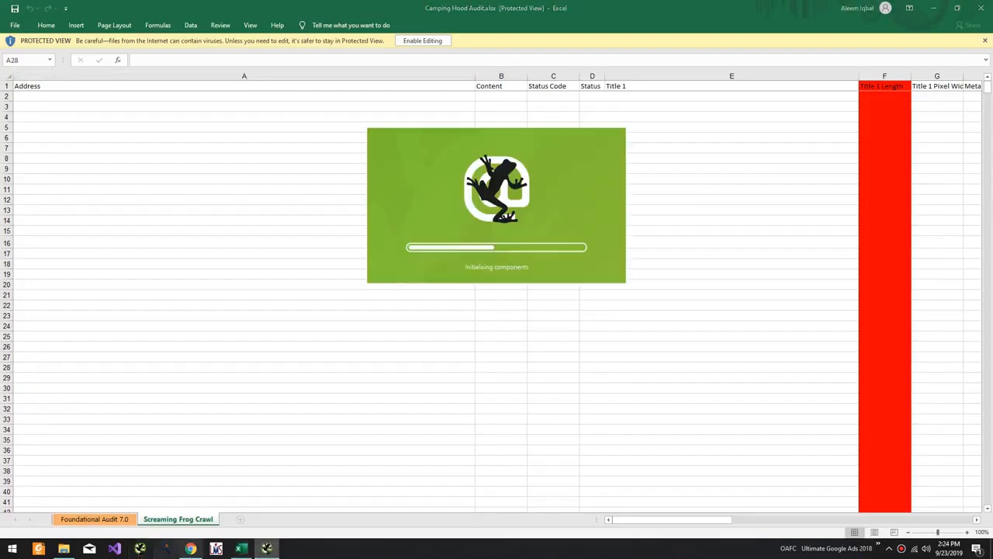
left_click(190, 547)
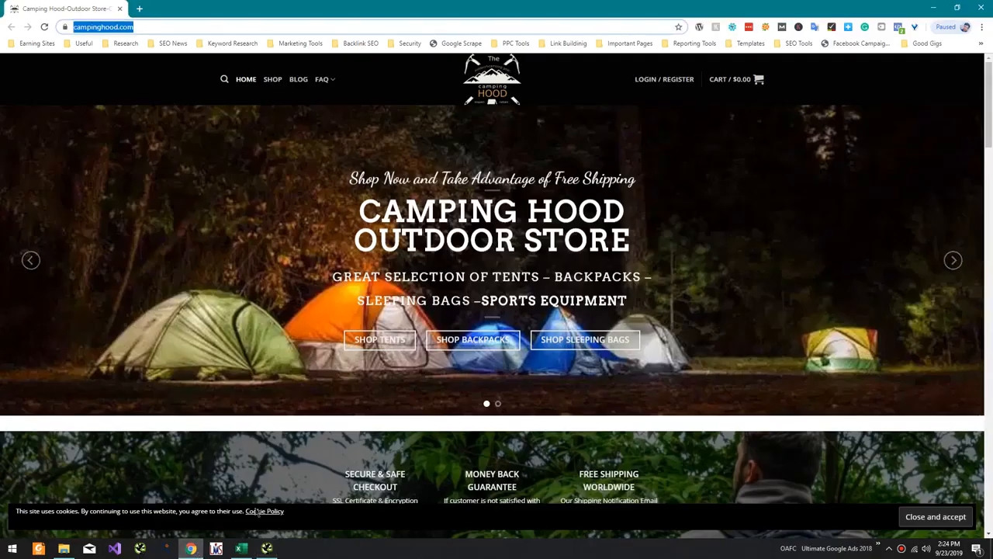
left_click(268, 548)
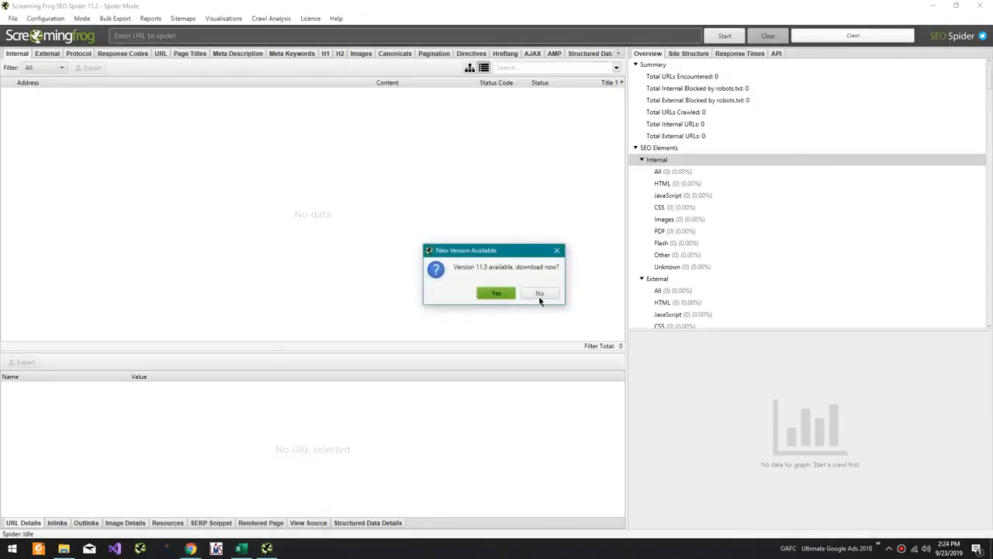
left_click(540, 294)
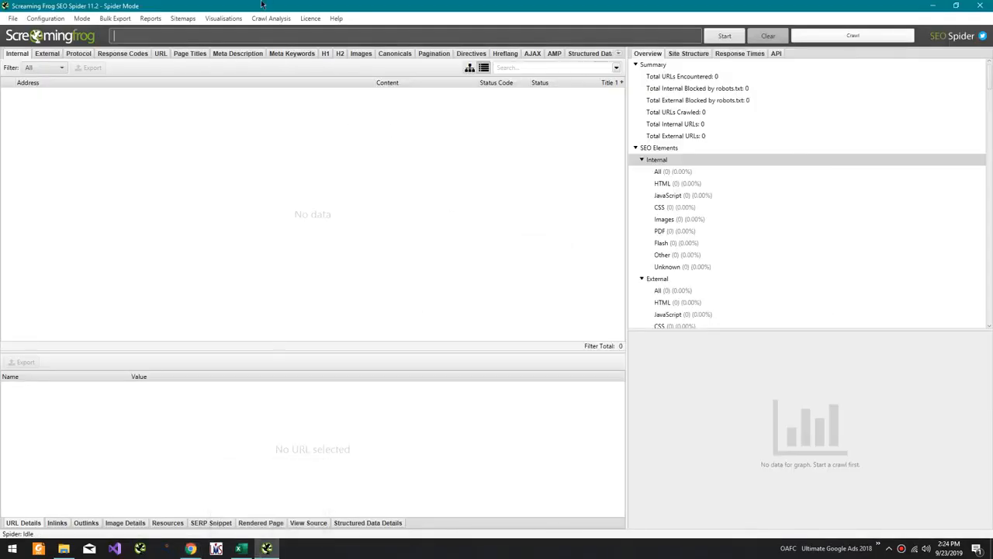
left_click(268, 35)
key("ctrl+v")
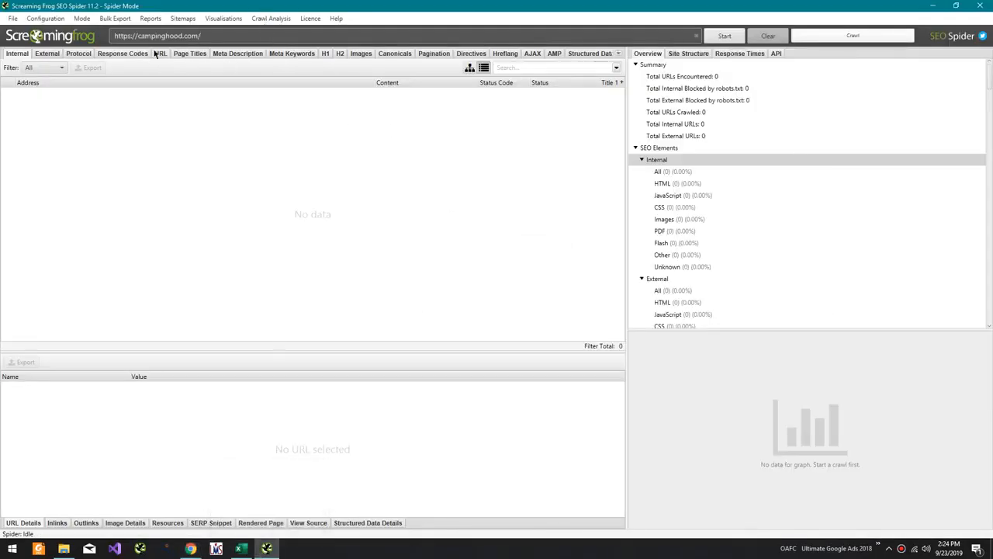
left_click(724, 36)
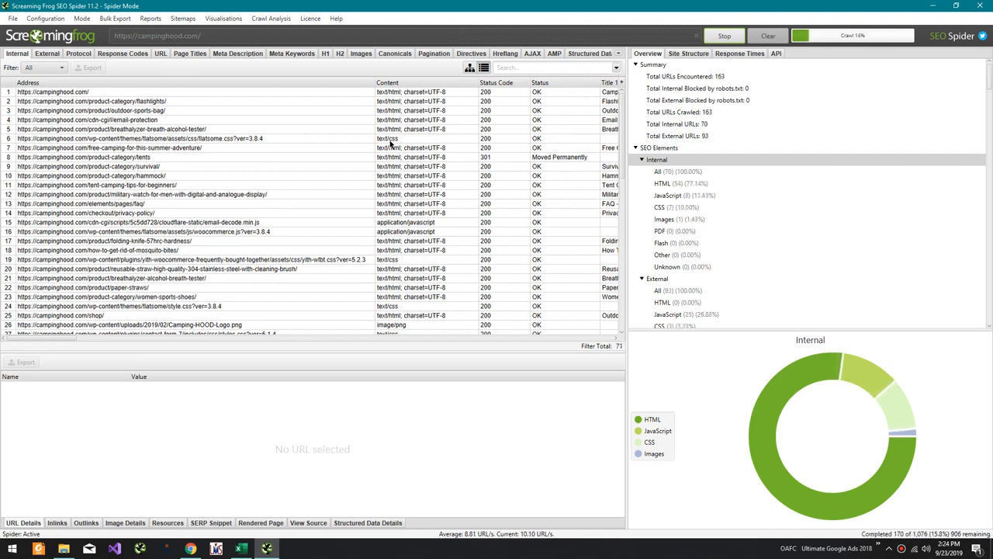
key("alt")
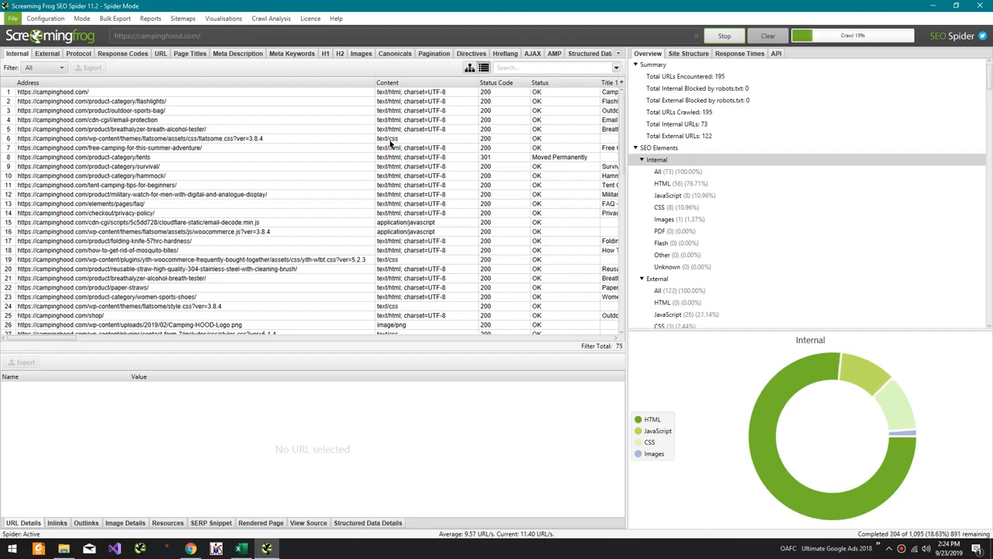
left_click(524, 557)
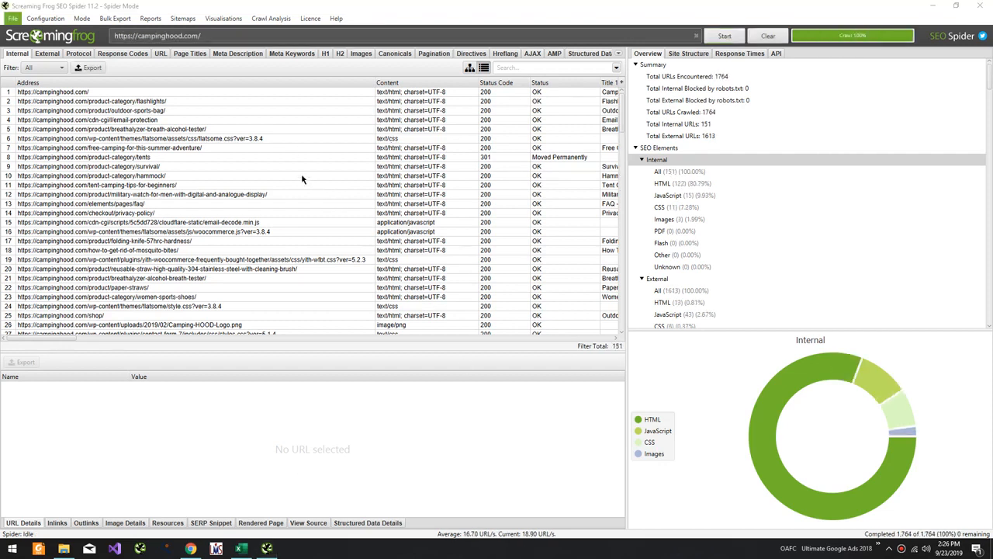
Step: Export all internal crawl results to the Desktop as internal_all.csv, replacing the existing file
left_click(96, 70)
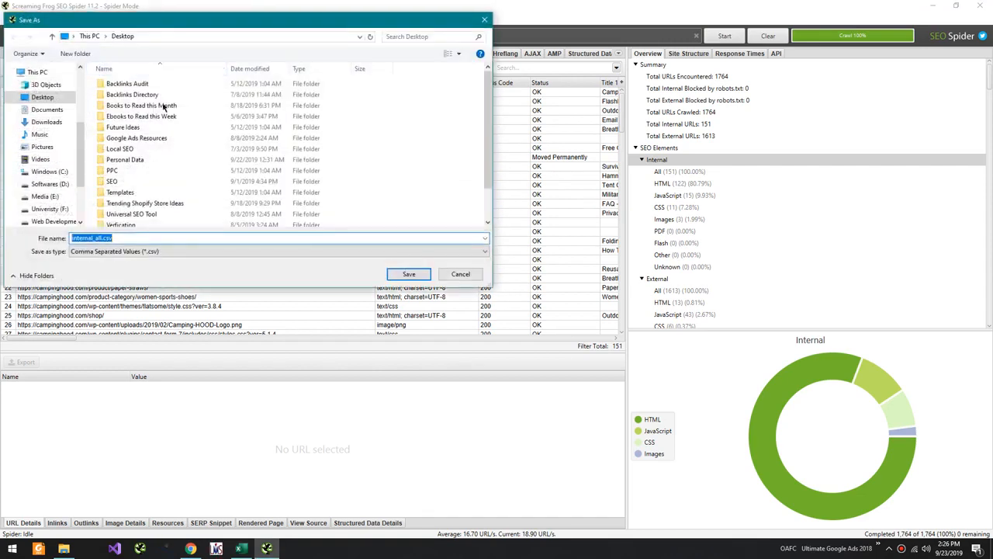
left_click(409, 276)
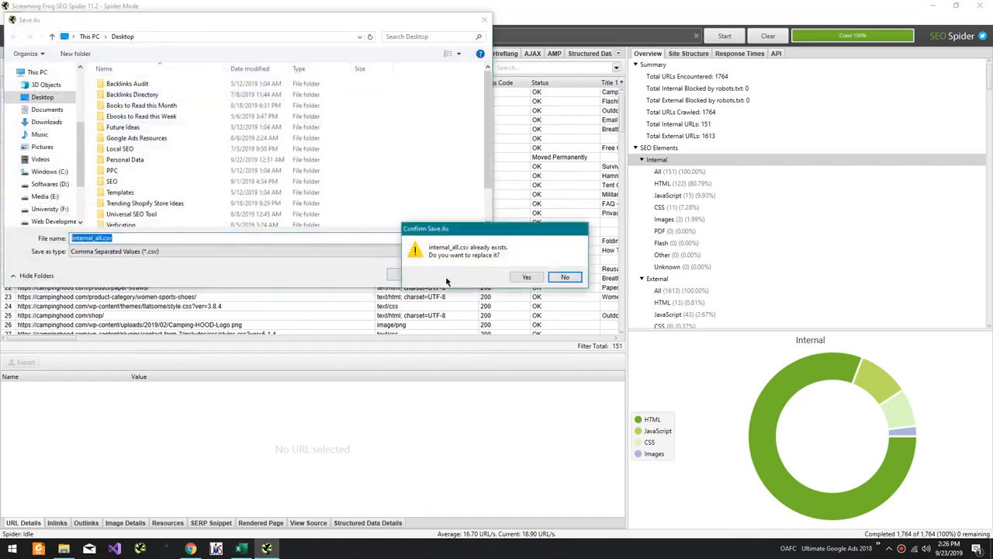
left_click(541, 277)
Step: Open internal_all.csv from the desktop and copy the crawl data rows below the column headings
key("super+d")
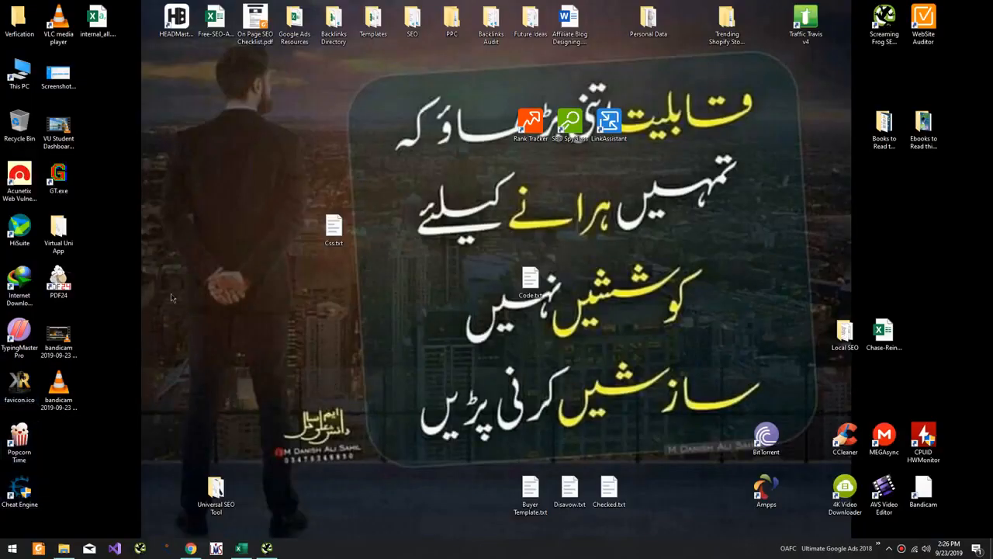
double_click(103, 37)
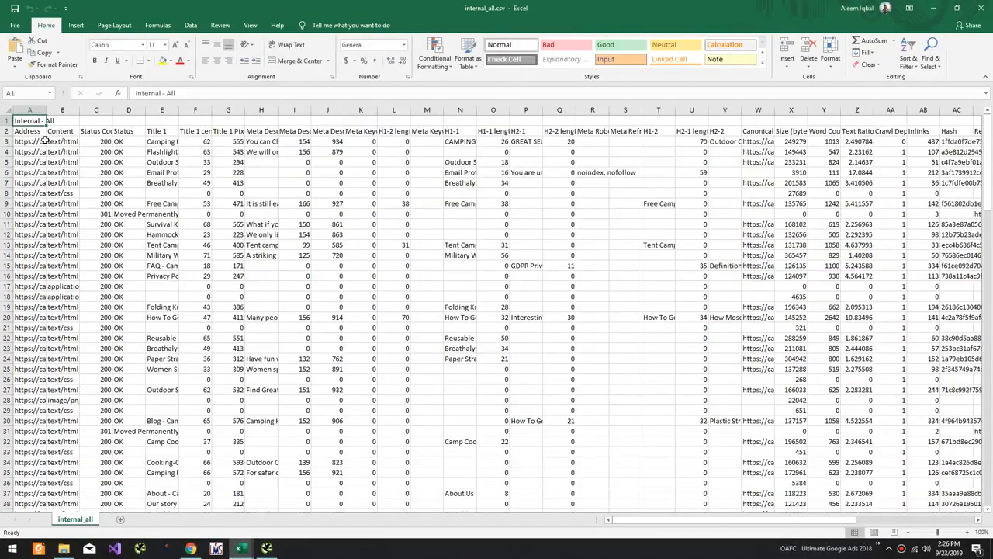
left_click_drag(44, 138, 394, 454)
key("ctrl+c")
Step: Enable editing in the Camping Hood Audit workbook and paste the crawl data at cell A2 of the Screaming Frog Crawl sheet
key("alt+Tab")
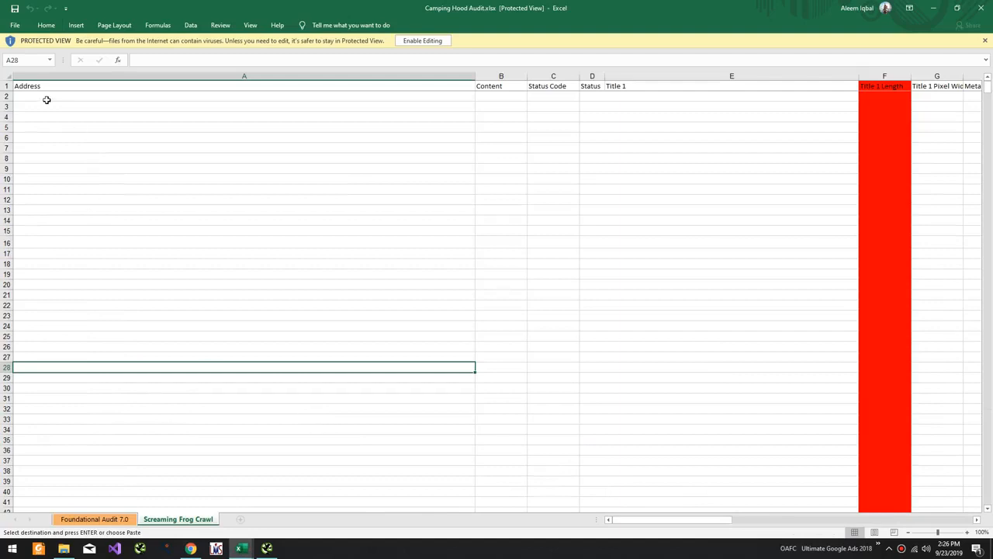
left_click(39, 96)
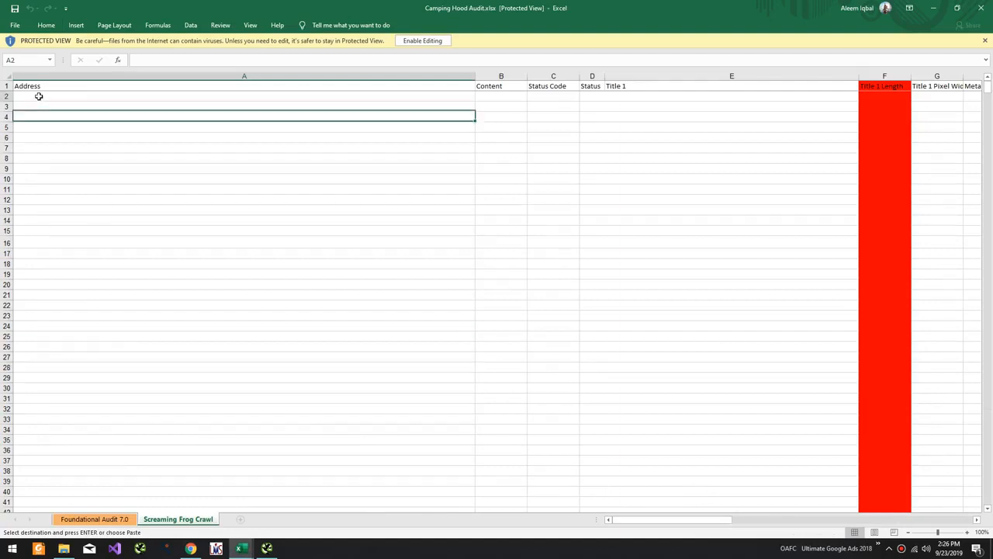
left_click(411, 40)
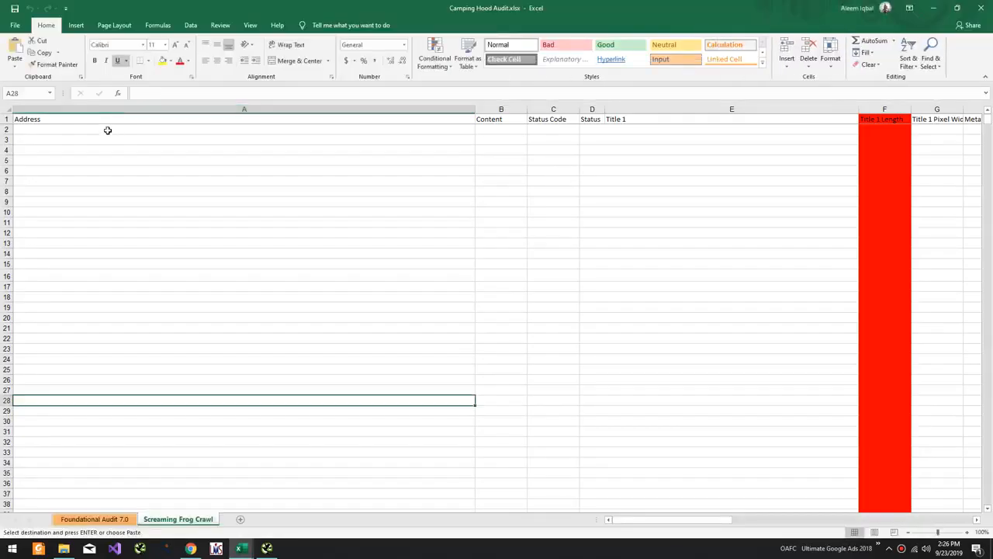
left_click(106, 128)
key("ctrl+v")
Step: Examine the pasted crawl data across the meta description, meta keyword, H1 and H2 columns against their headings
left_click(169, 200)
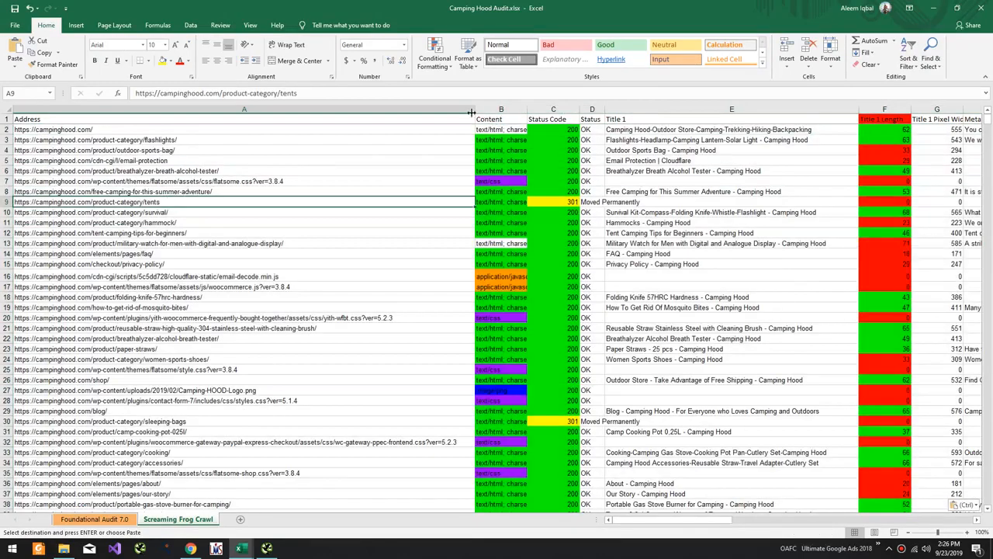
left_click_drag(505, 200, 169, 267)
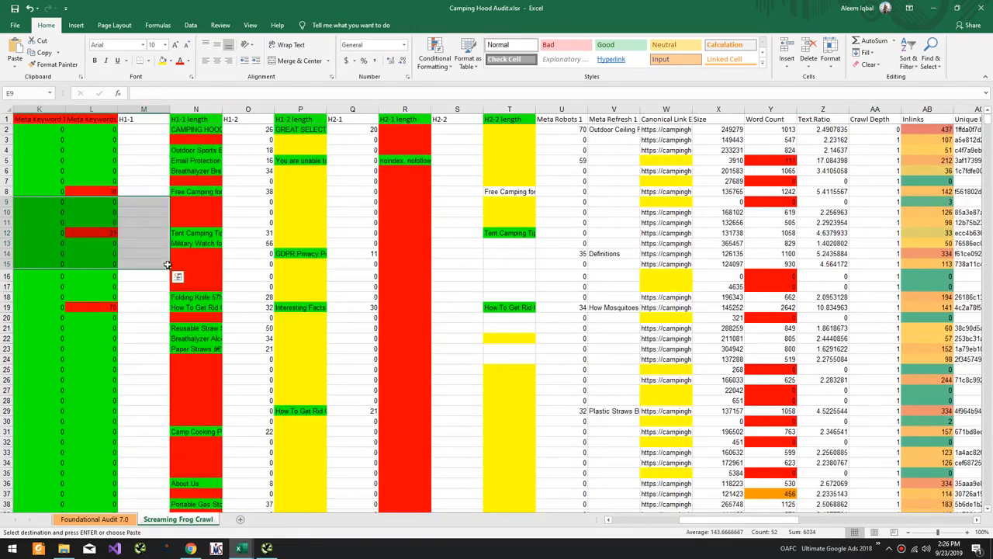
left_click(337, 181)
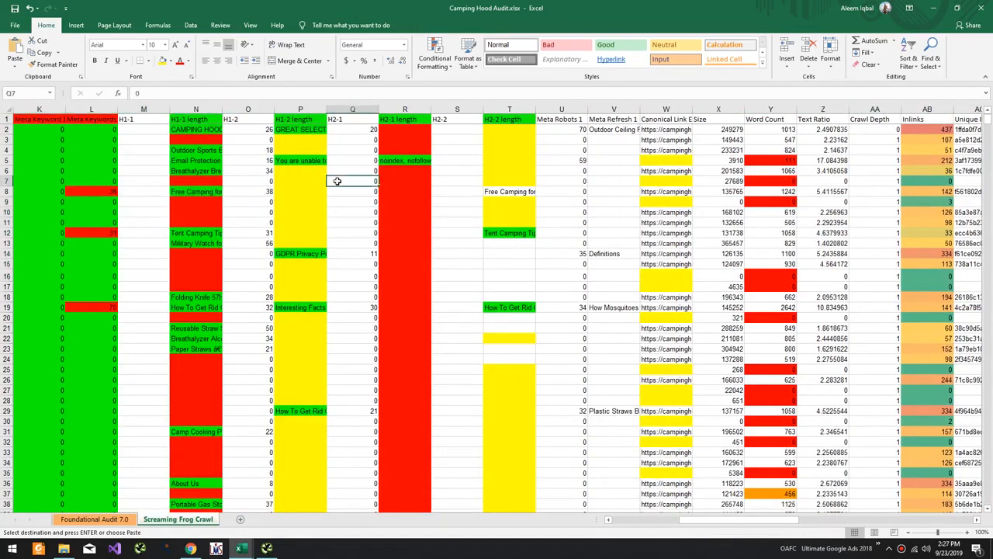
left_click_drag(311, 180, 240, 191)
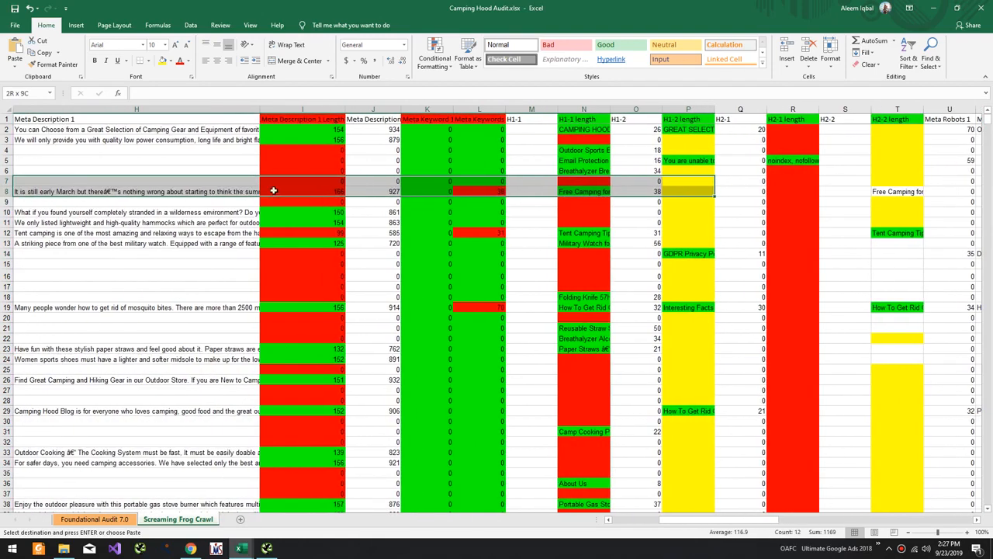
left_click(475, 169)
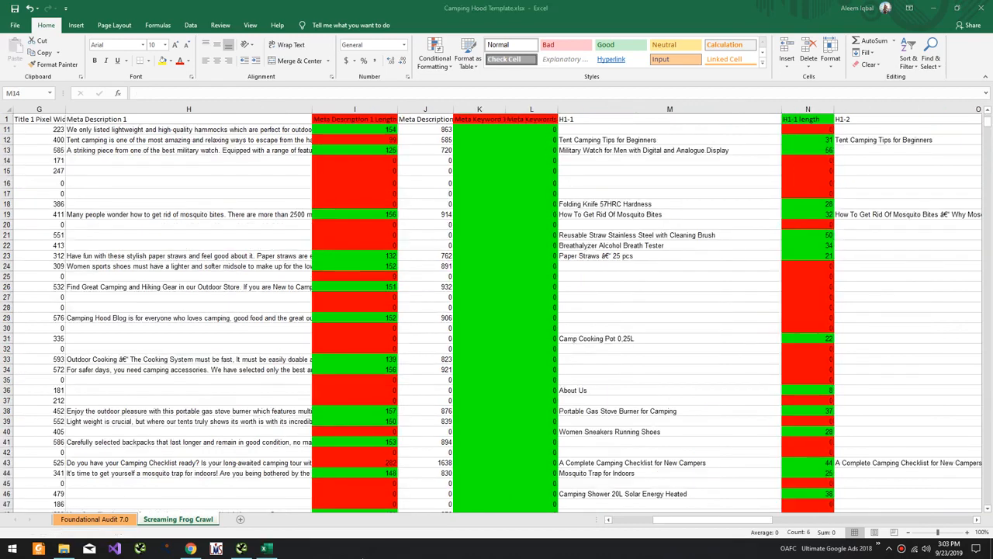
Step: Review the meta description and H1 columns in the Camping Hood Template workbook alongside the Screaming Frog crawl results
scroll(291, 282, "up", 3)
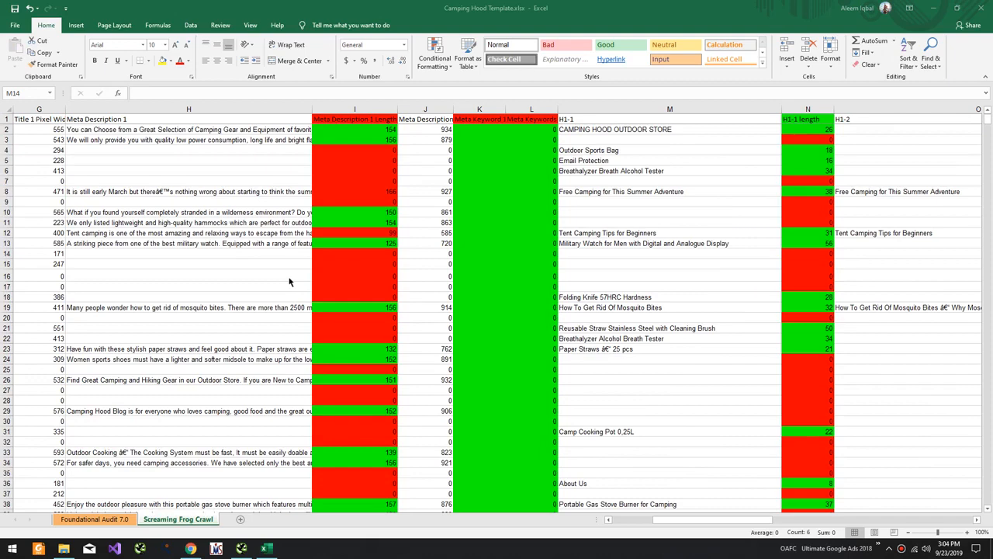
left_click(313, 113)
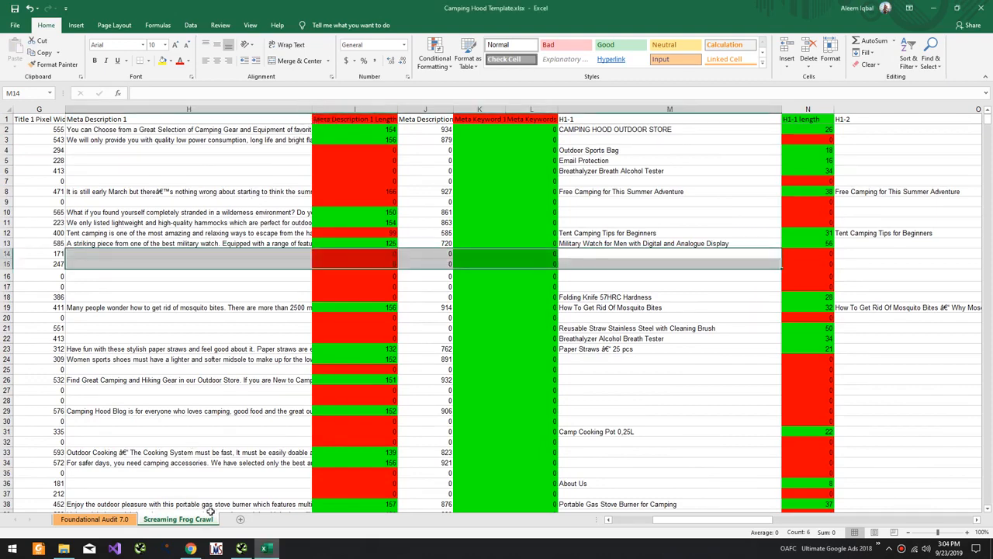
left_click(241, 548)
left_click(140, 138)
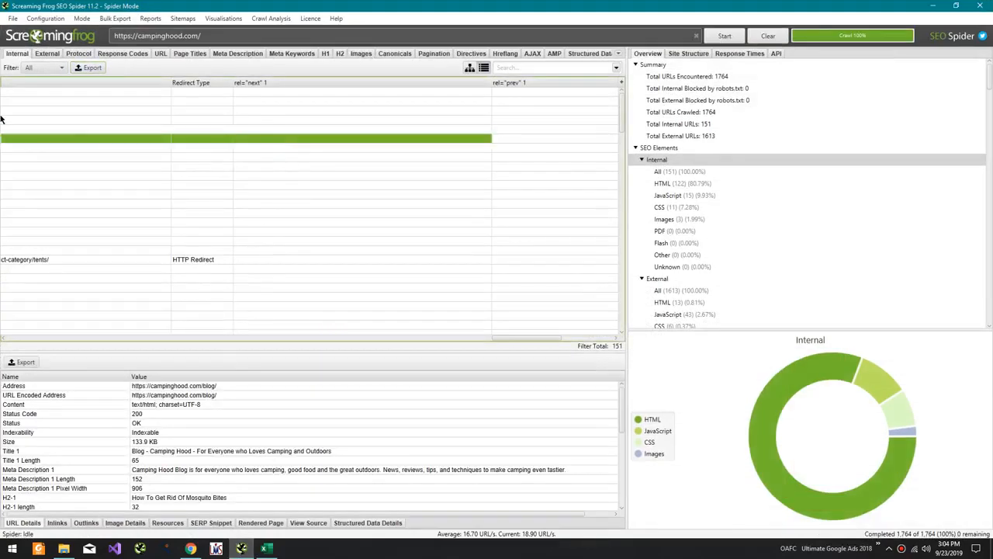
key("alt+Tab")
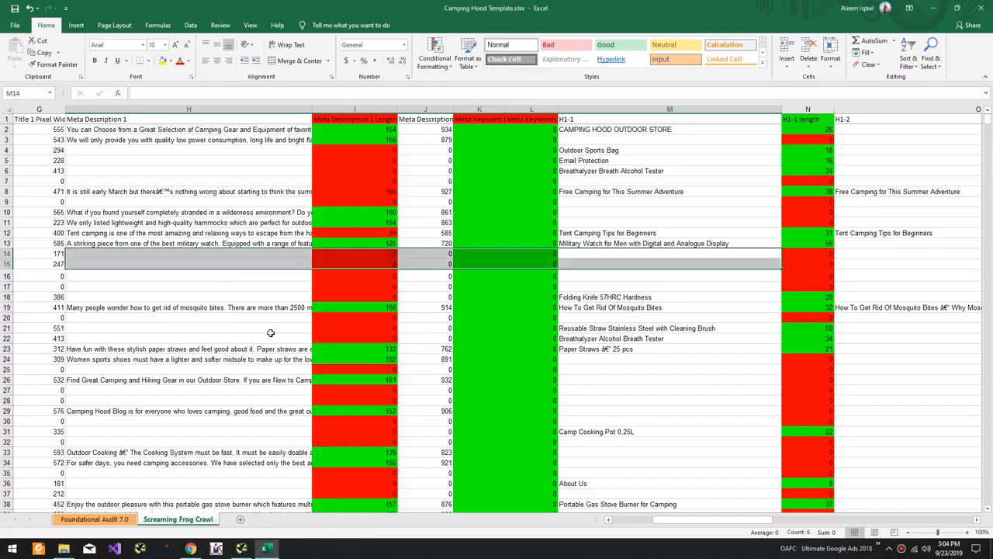
Step: Examine the Content, Status Code and Title 1 Length columns for the first crawled pages
left_click_drag(291, 264, 29, 206)
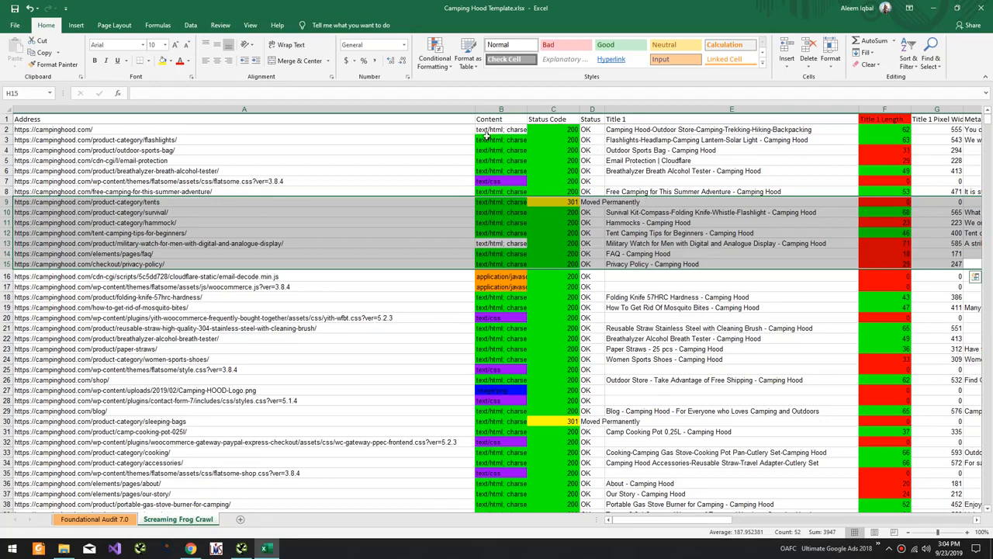
left_click(558, 130)
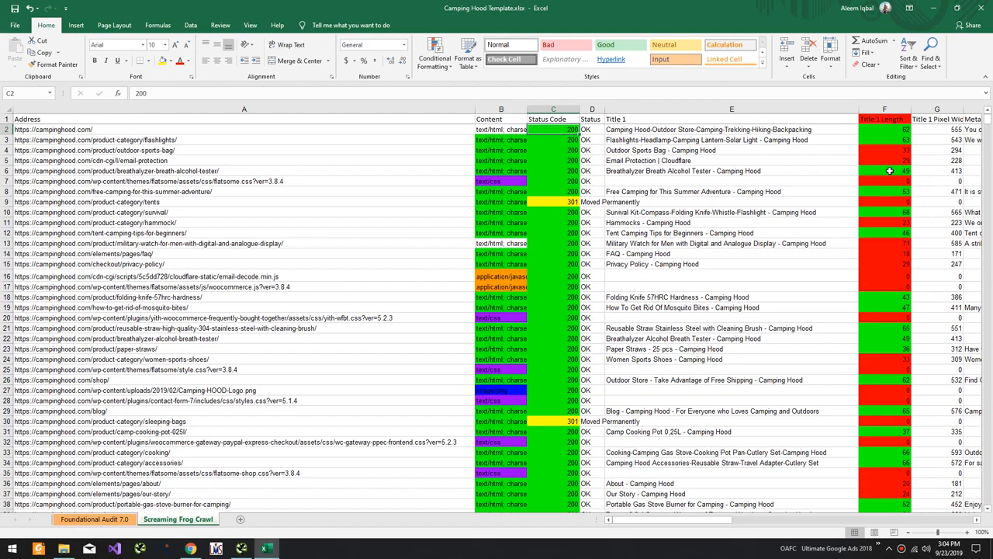
left_click(894, 141)
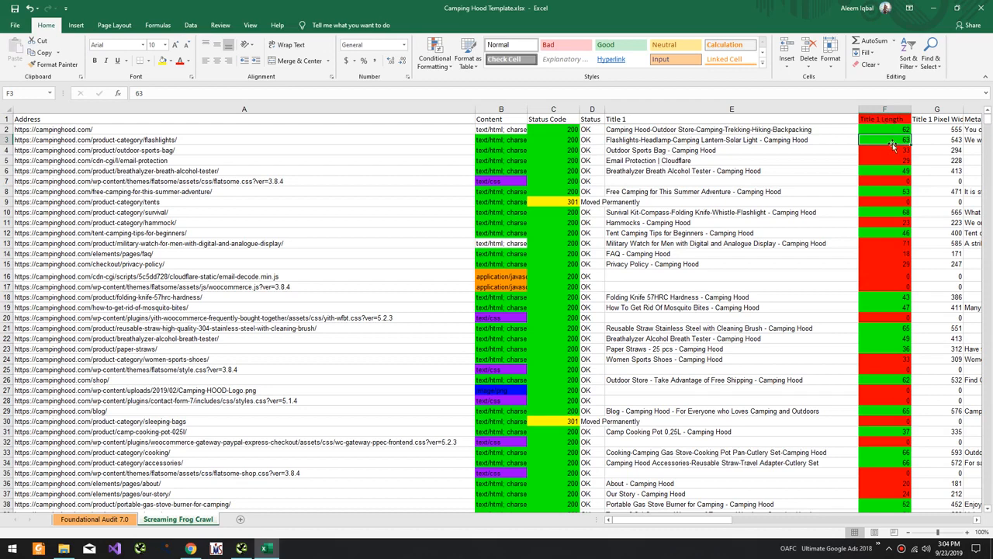
mouse_move(892, 140)
left_mouse_down()
mouse_move(451, 185)
mouse_move(929, 152)
mouse_move(897, 155)
left_mouse_up()
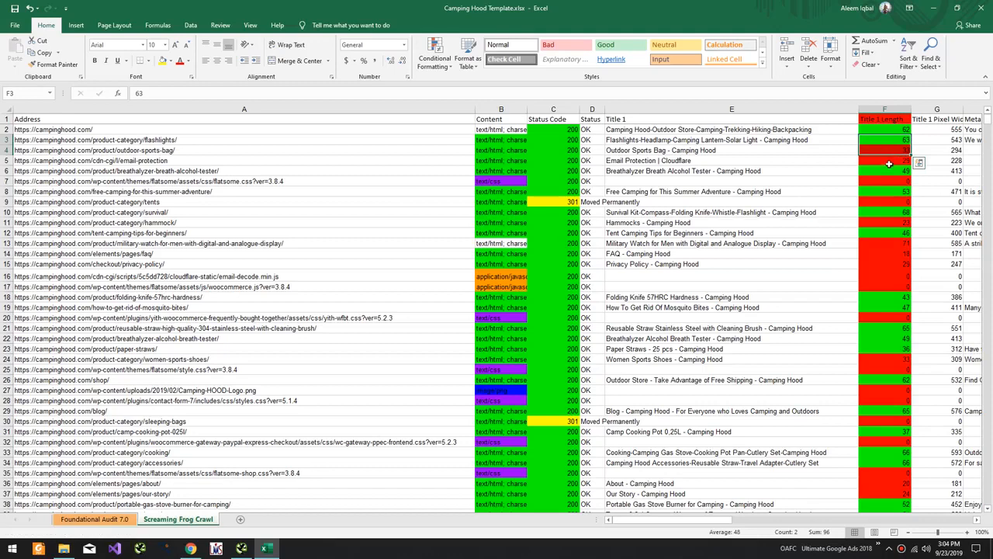
Step: Examine the Title 1 Length, meta description, H1 and H2 length columns for the crawled pages
left_click(877, 244)
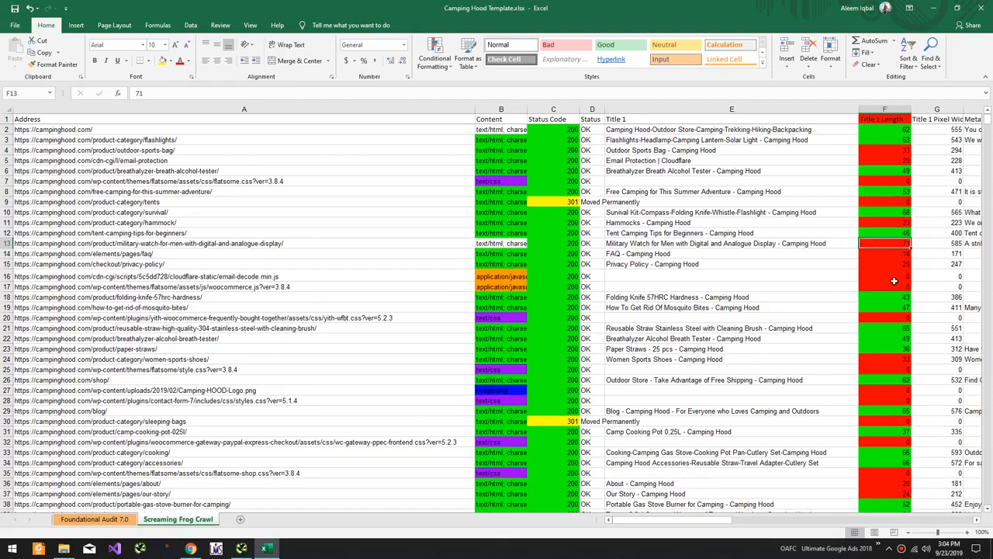
scroll(894, 281, "down", 9)
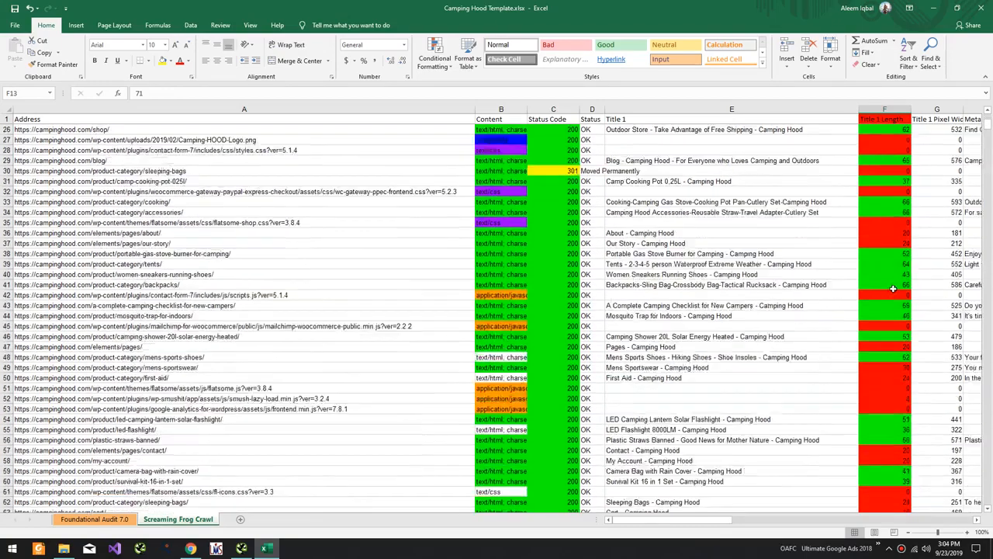
left_click_drag(897, 316, 823, 70)
left_click(685, 210)
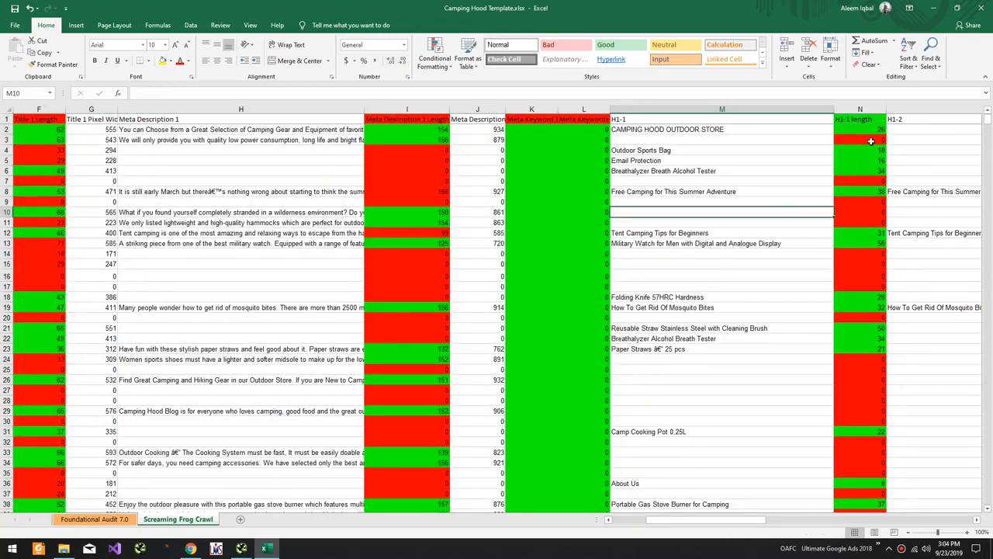
left_click_drag(870, 140, 258, 3)
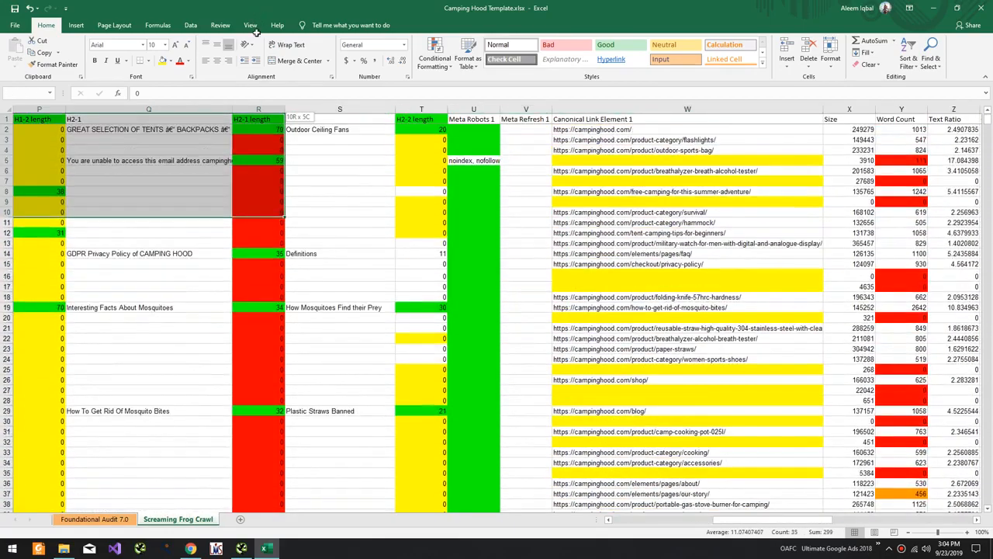
left_click(259, 253)
Step: Review the SEO Audit On Page checklist on the Foundational Audit 7.0 sheet, ending at the Initial cell for the site redirects check
left_click(104, 520)
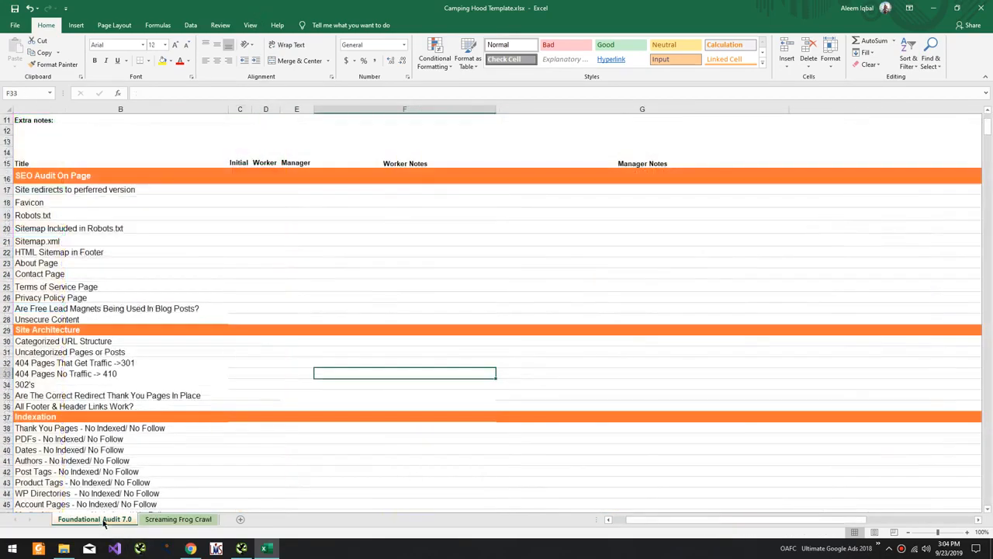
left_click(116, 192)
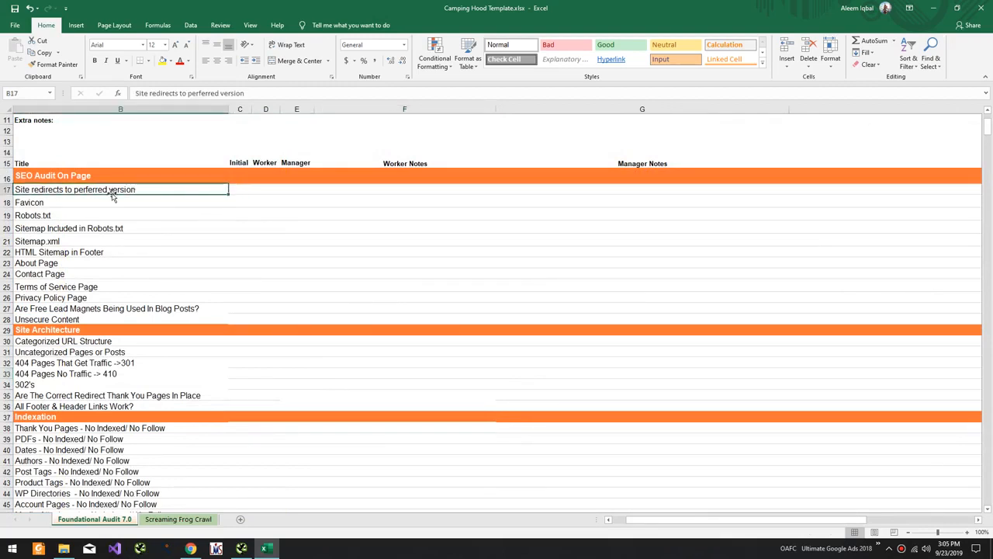
left_click(70, 164)
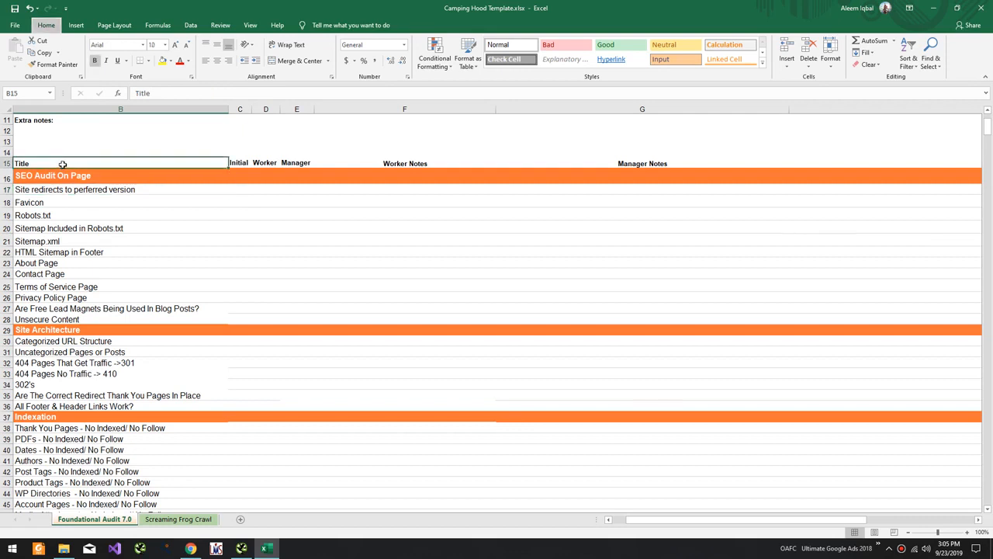
left_click(102, 153)
left_click(206, 191)
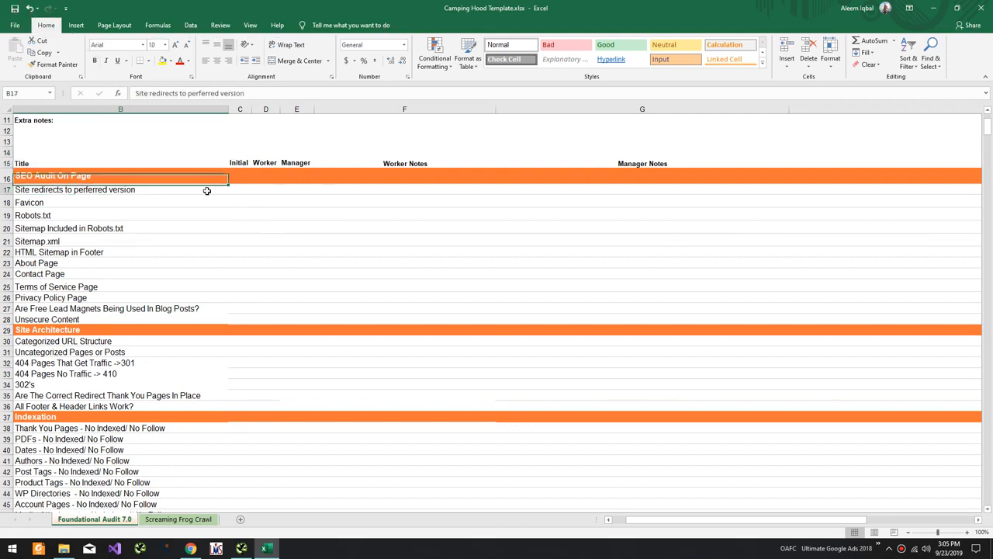
left_click(105, 163)
key("ctrl+b")
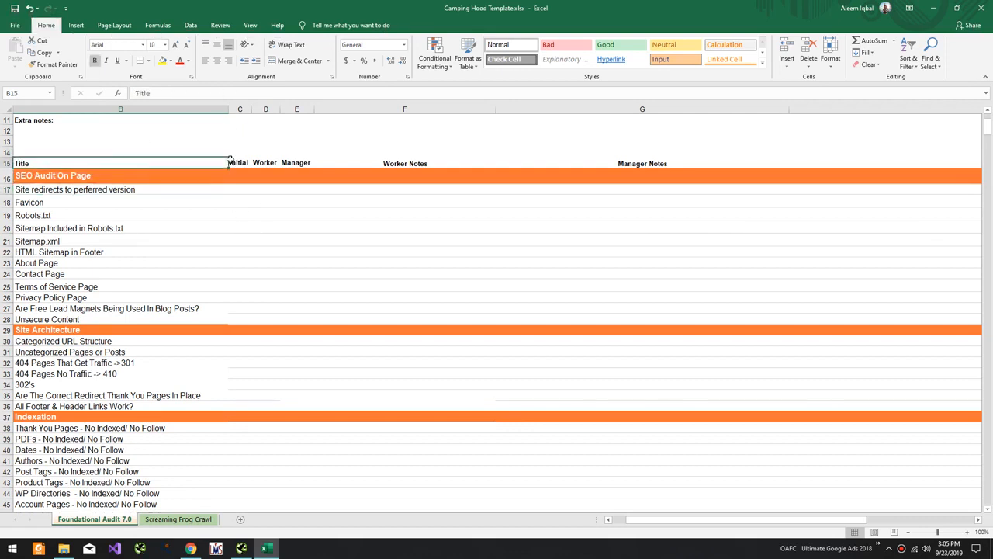
left_click(230, 190)
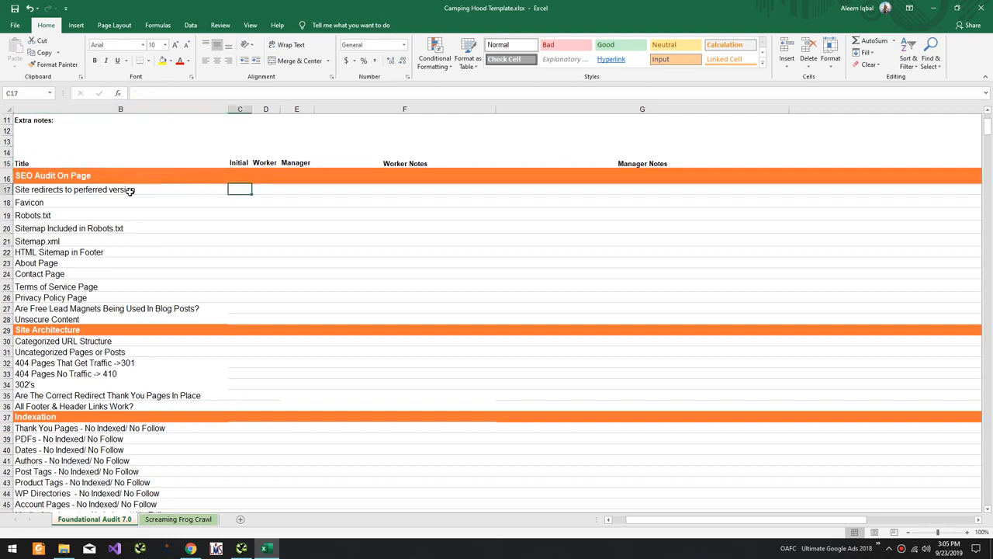
Step: Switch to Chrome and load campinghood.com address variants in two new tabs to check where they redirect
key("alt+Tab")
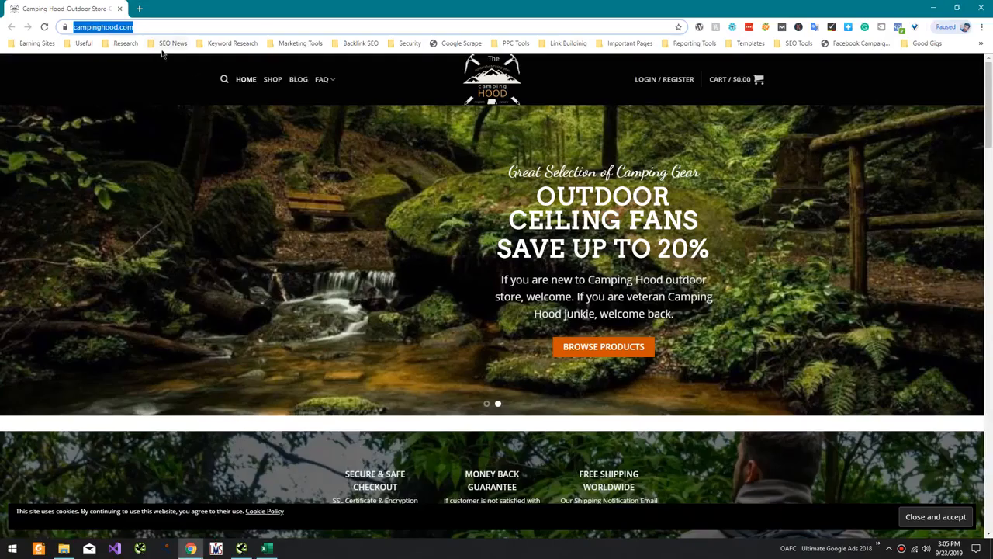
key("ctrl+t")
type("https://campinghood.com/")
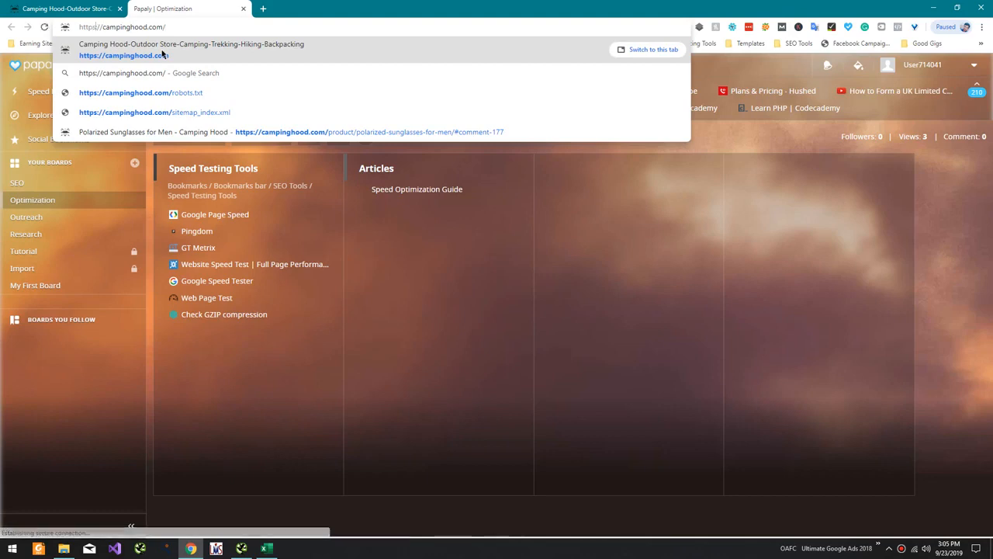
key("Return")
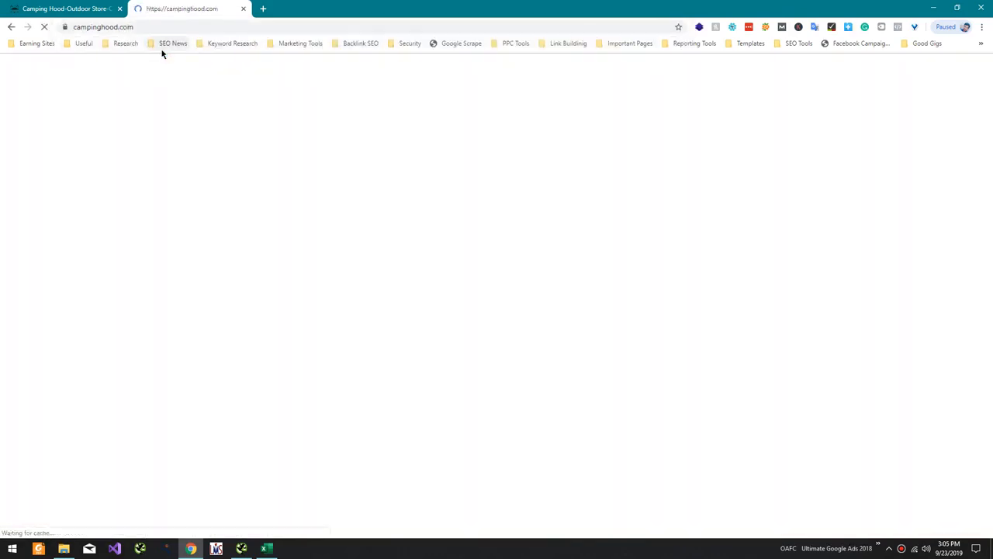
key("ctrl+t")
type("https://campinghood.com/")
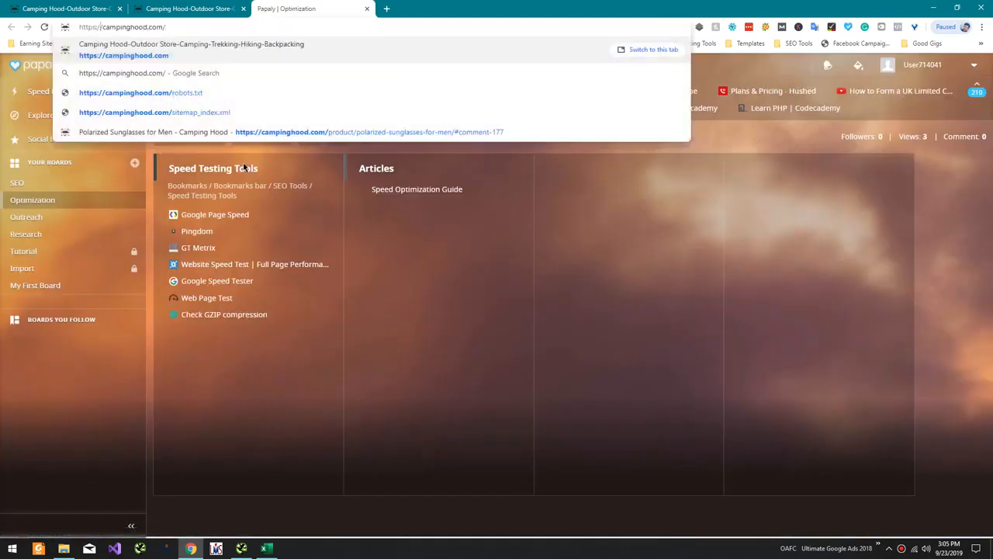
key("Return")
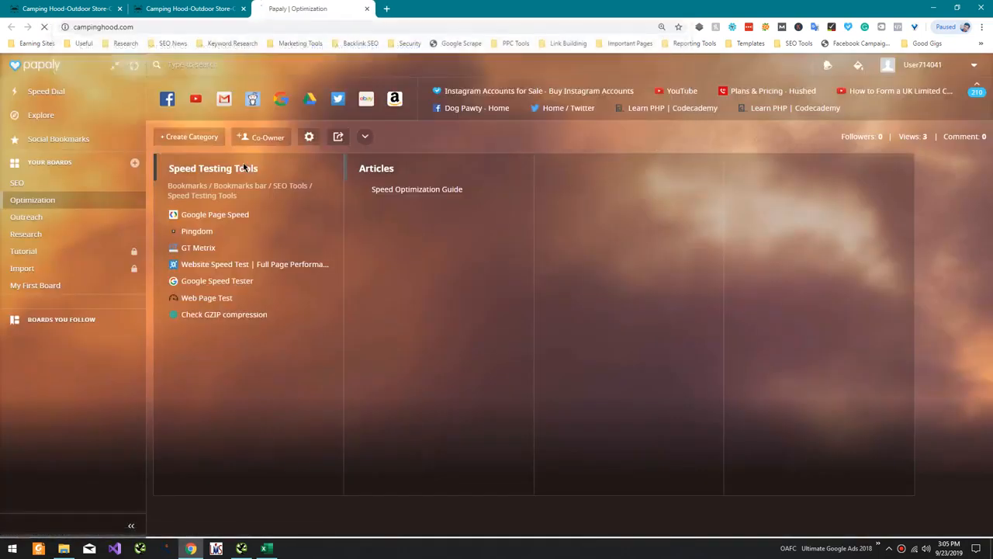
key("ctrl+t")
type("https://campinghood.com/")
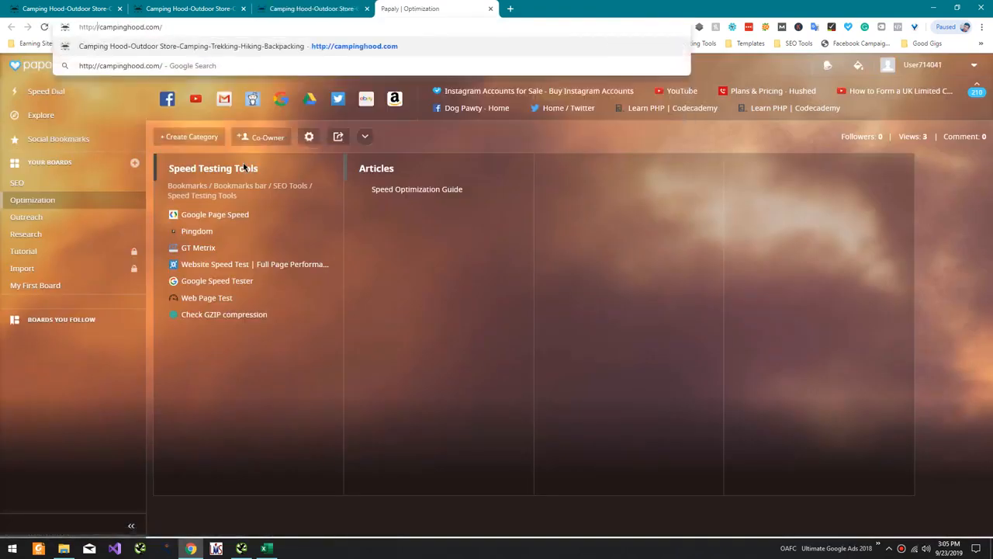
key("Right")
key("Right")
type("www.")
key("Return")
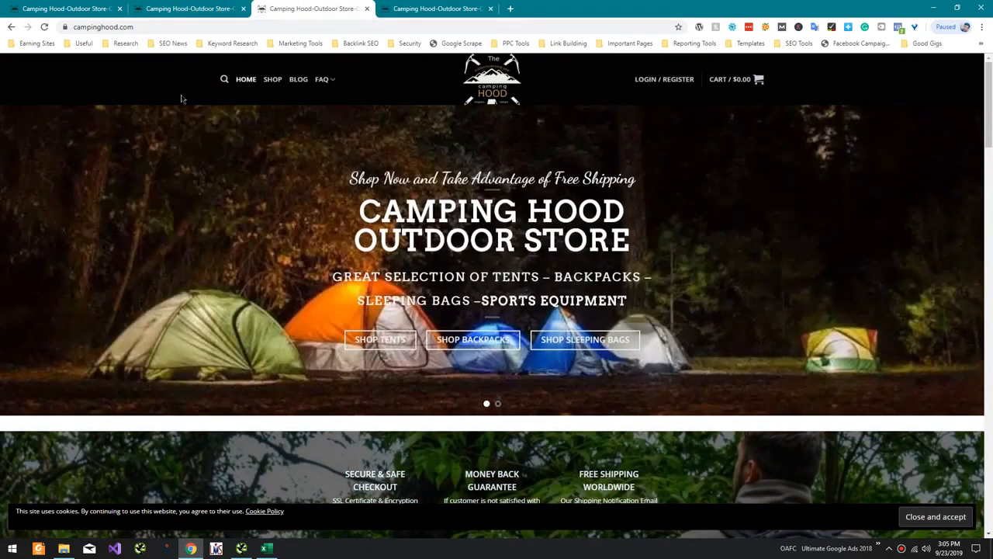
Step: Return to the Excel audit and enter Yes as the initial result for the site redirects and Favicon rows, checking the favicon in Chrome
left_click(266, 548)
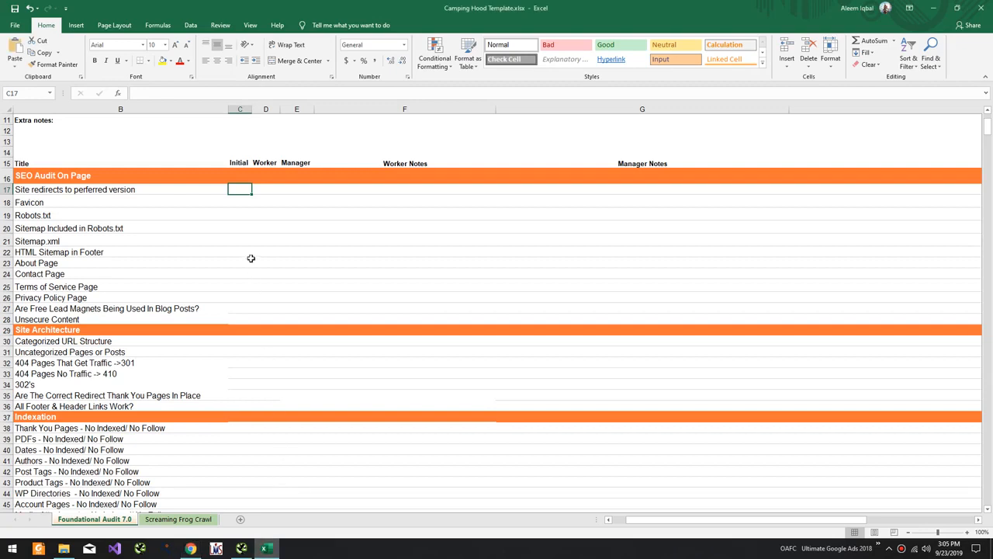
type("Yes")
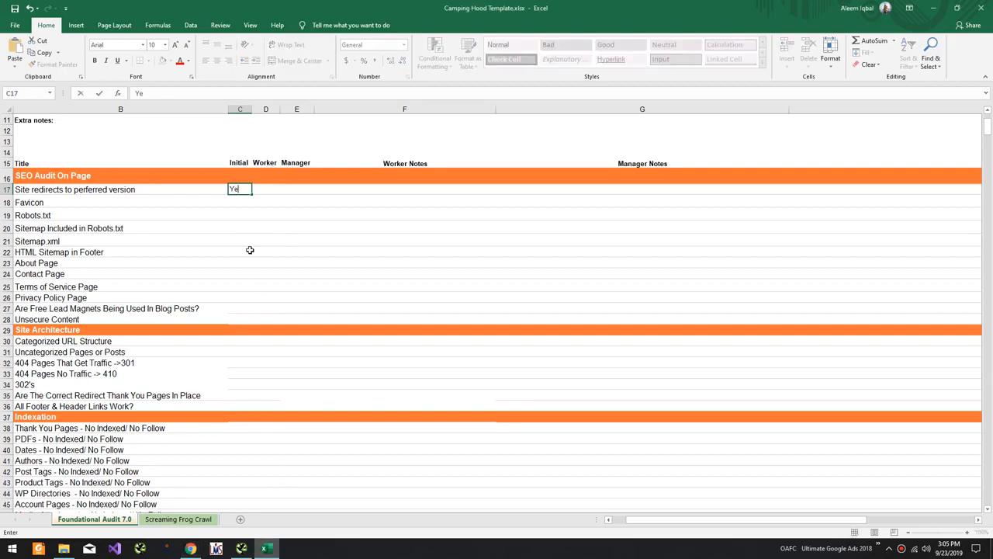
key("Return")
key("alt+Tab")
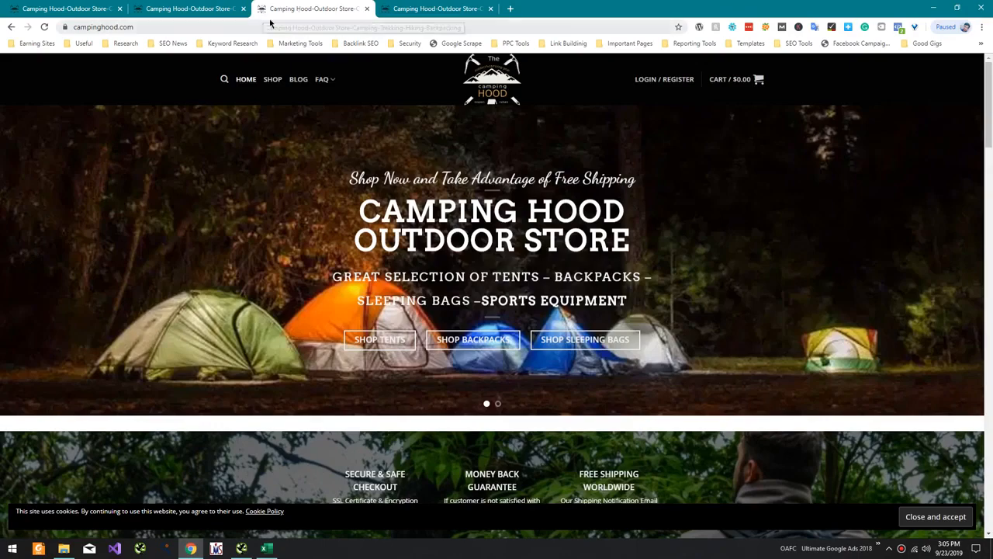
key("alt+Tab")
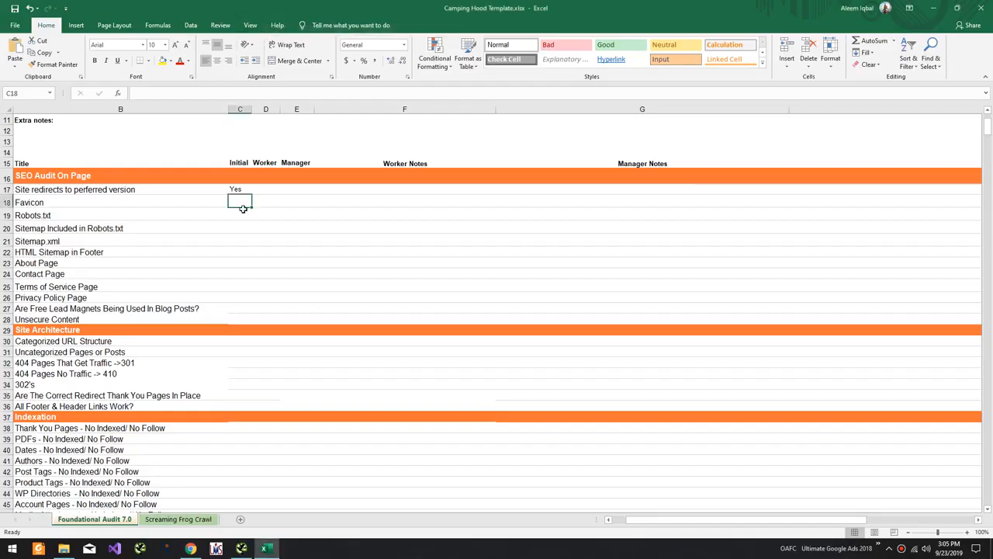
type("Yes")
key("Return")
key("alt+Tab")
left_click(162, 23)
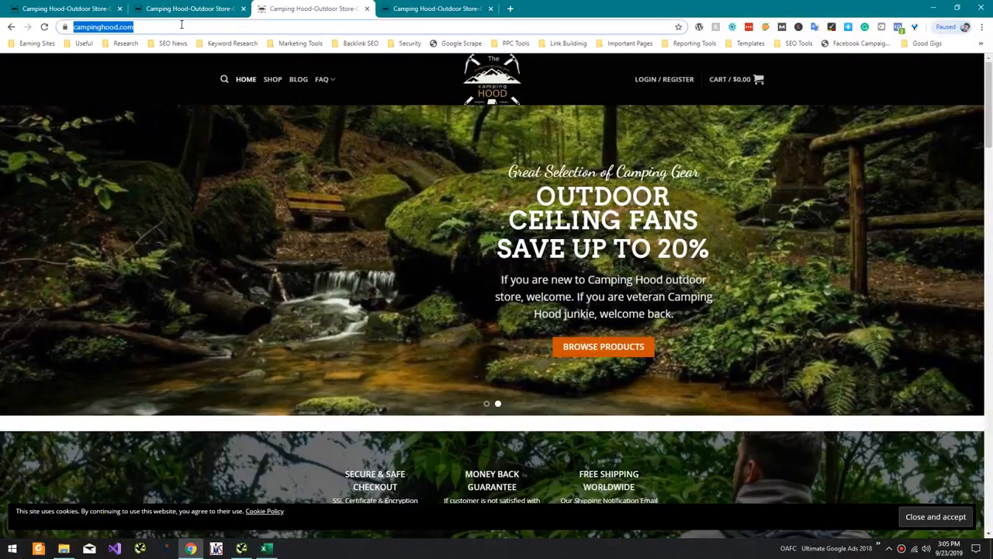
left_click(183, 24)
type("rpo")
key("BackSpace")
key("BackSpace")
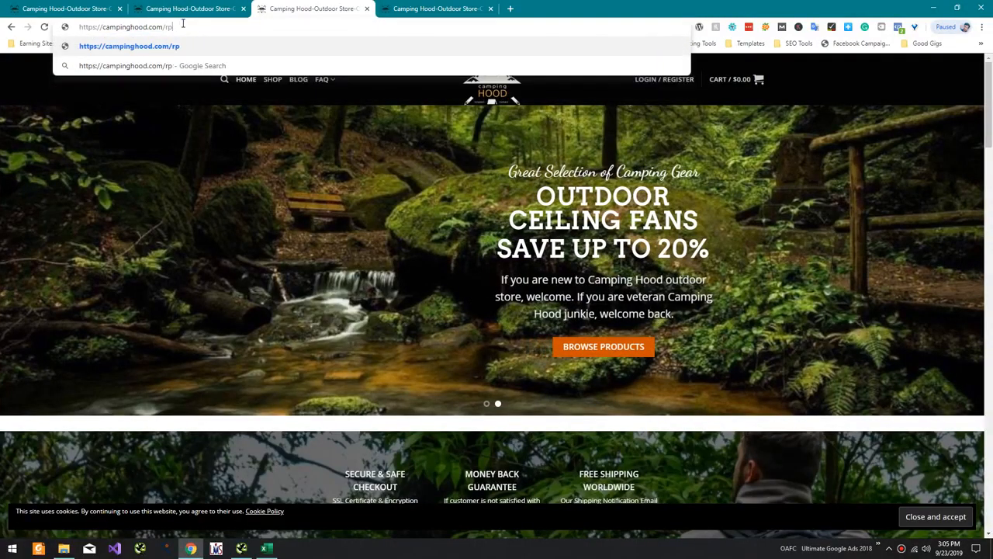
type("obots.txt")
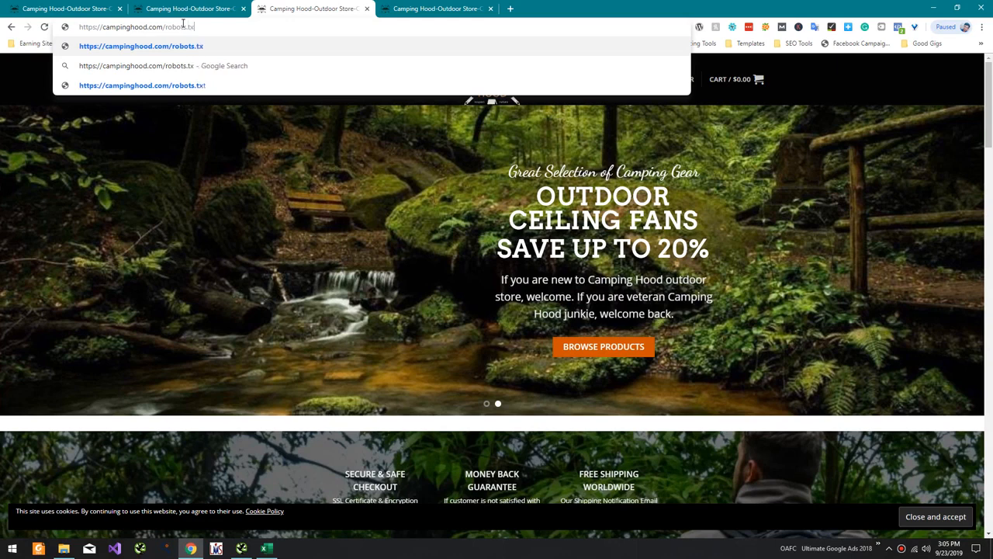
key("Return")
left_click_drag(39, 70, 2, 74)
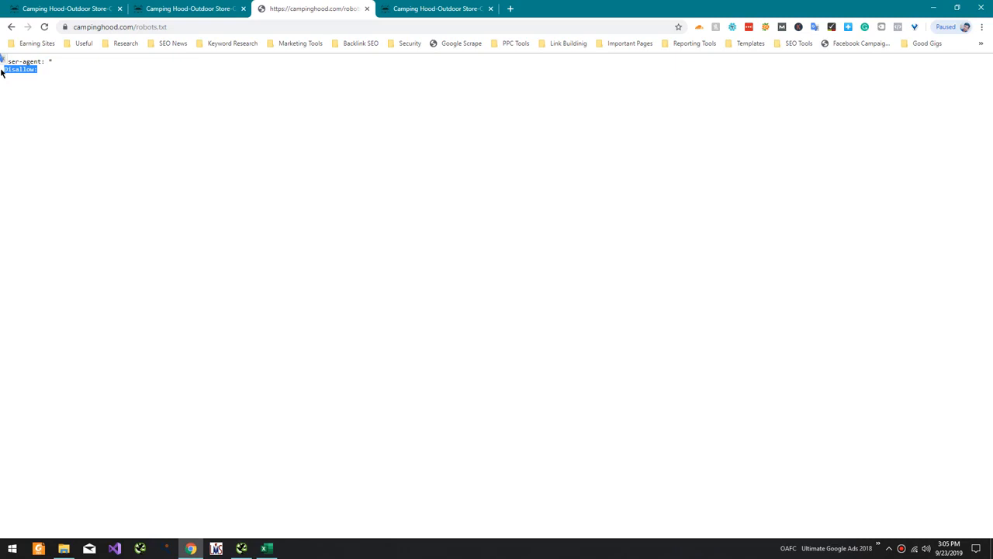
Step: Back in Excel, enter Yes for Robots.txt in C19 and the note "But not configured properly" in D19
key("alt+Tab")
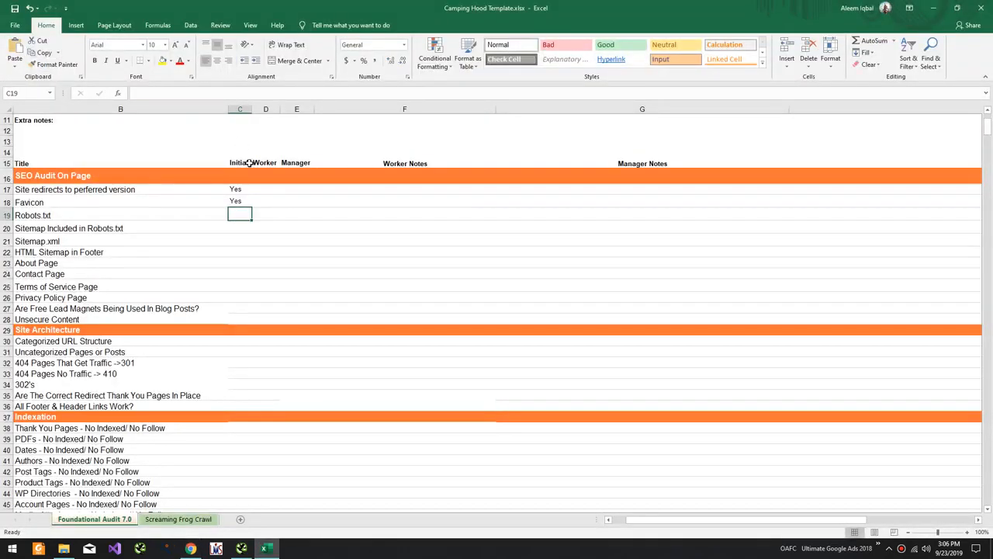
type("y")
key("Tab")
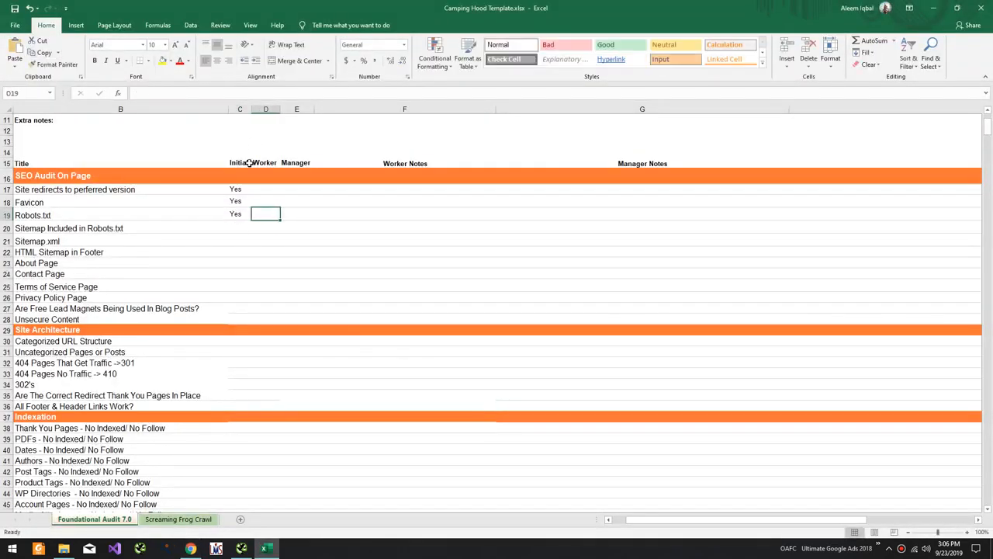
type("But not configured properly")
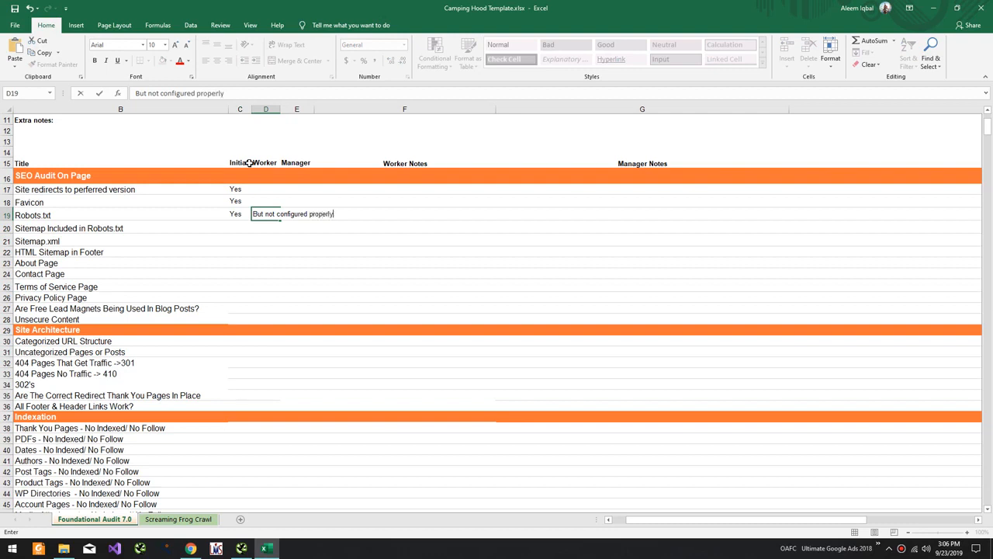
key("Return")
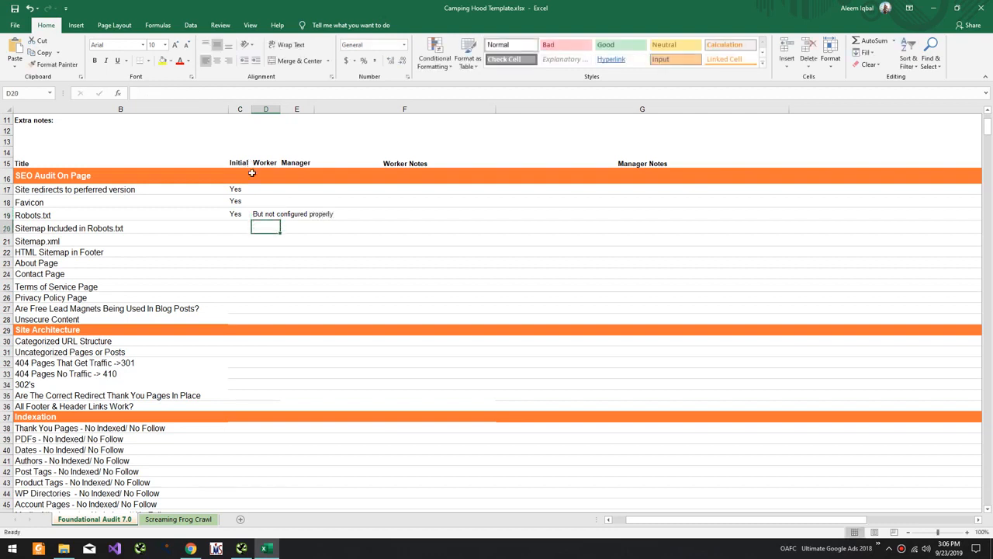
left_click(256, 213)
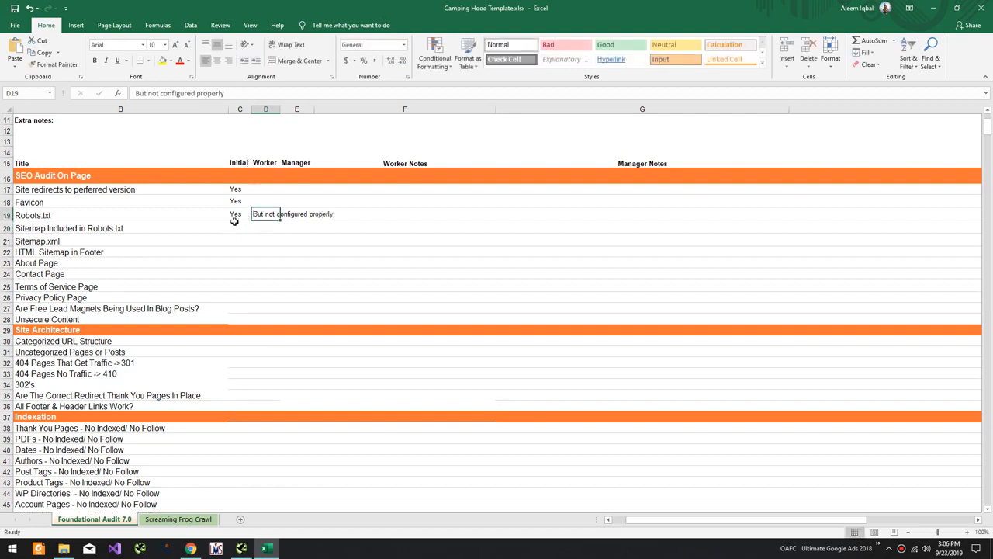
Step: Clear the Worker and Manager headings in row 15 and rename the Initial heading to Status
left_click(264, 165)
key("Delete")
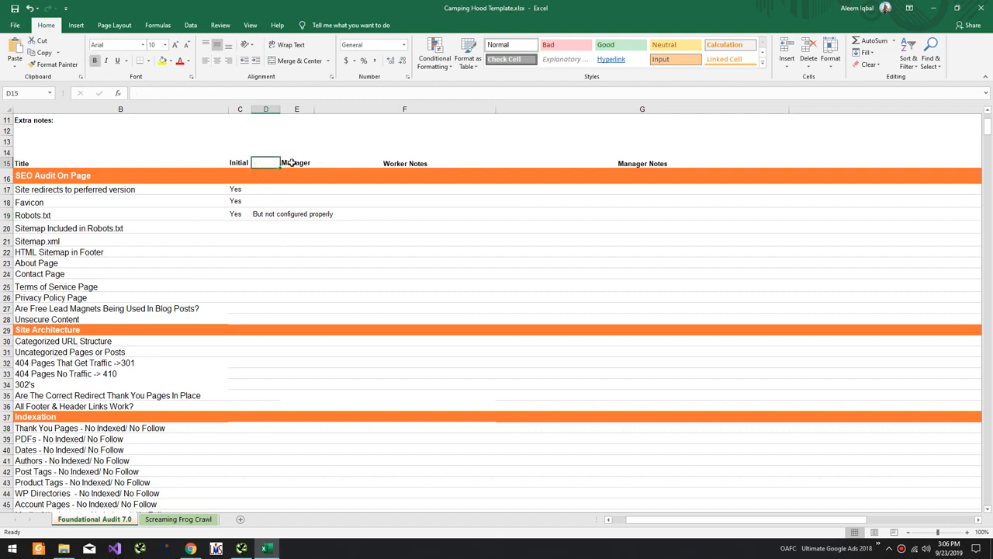
key("Right")
key("Delete")
left_click(238, 162)
type("Stat")
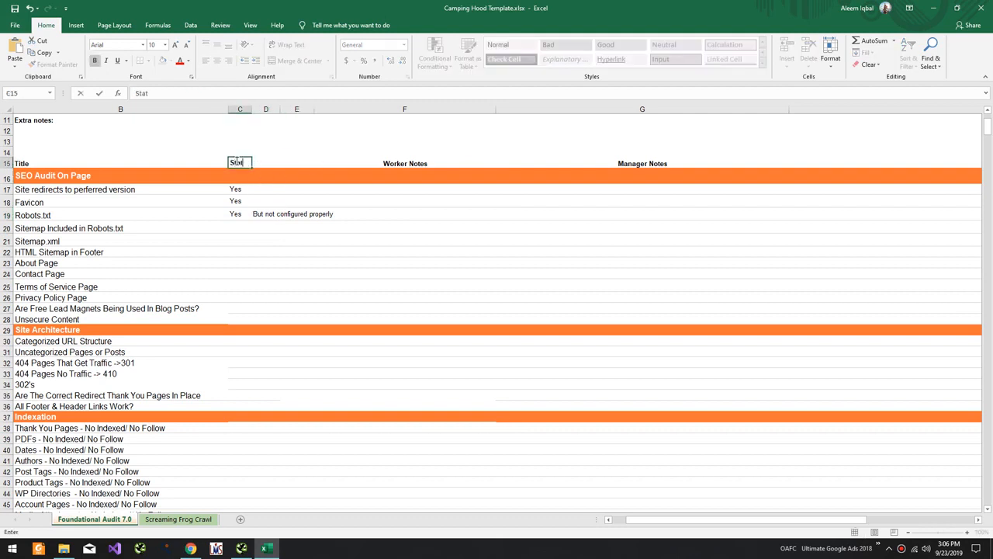
key("Return")
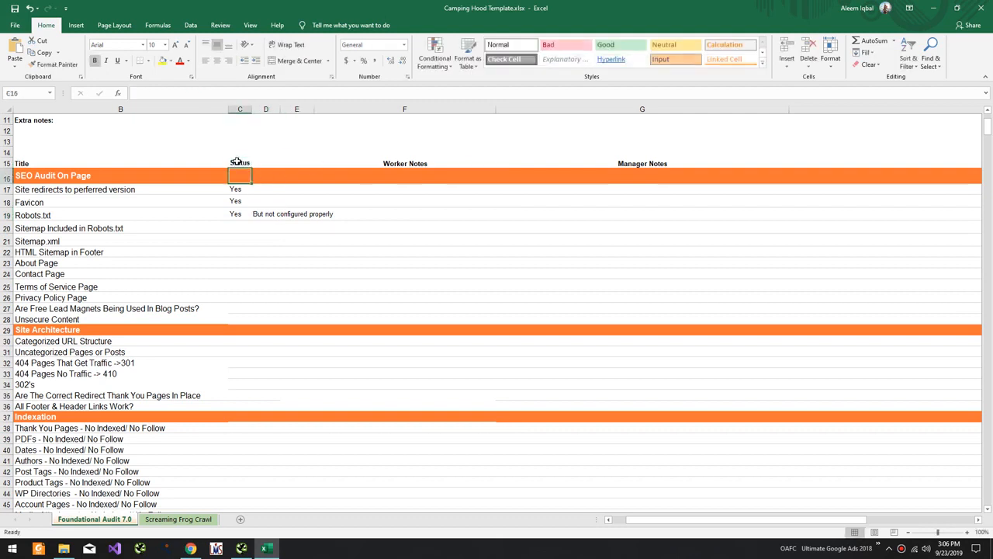
Step: Move the Worker Notes heading from F15 to D15
left_click(386, 163)
key("ctrl+c")
left_click(267, 163)
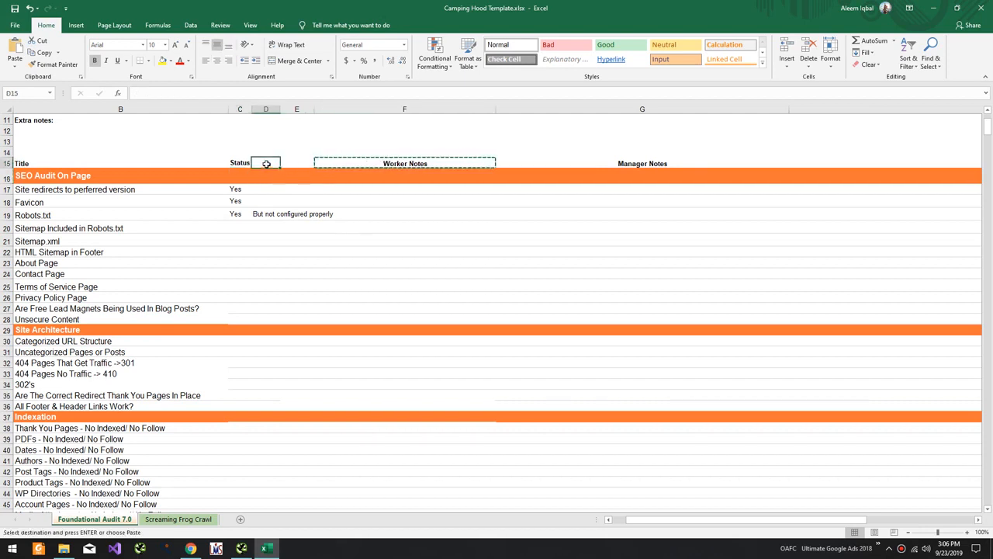
key("ctrl+v")
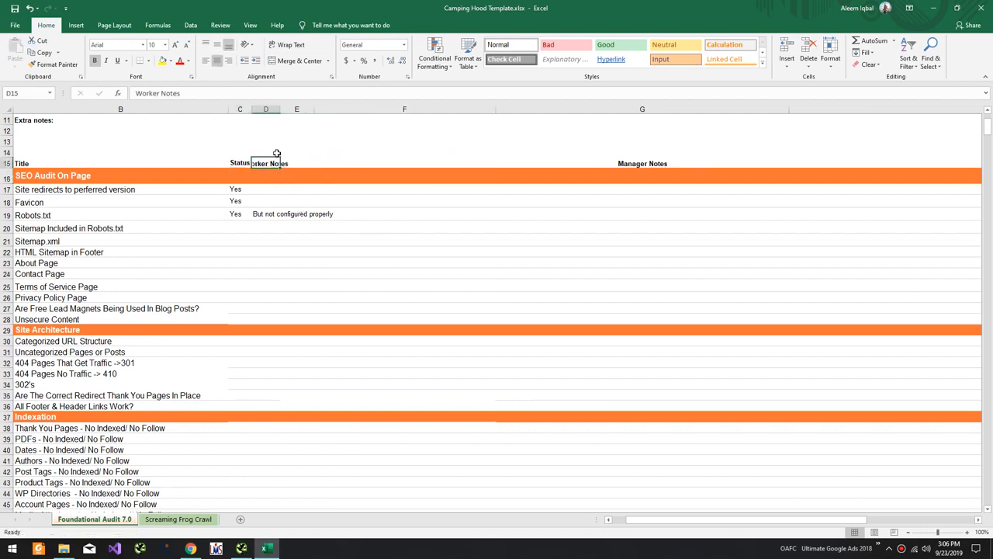
Step: Widen column D to fit the Worker Notes, and enter No for Sitemap Included in Robots.txt in C20
left_click_drag(280, 107, 388, 110)
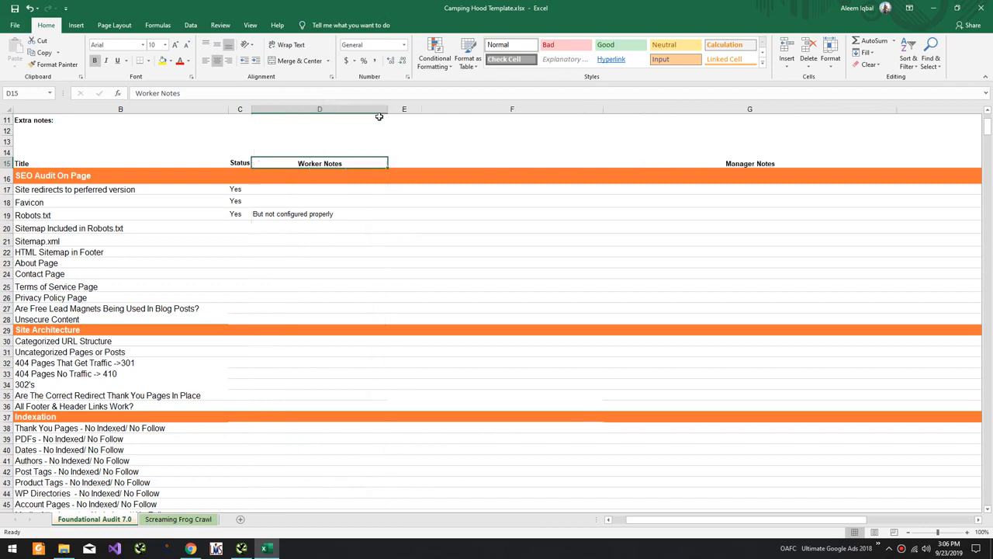
left_click(317, 217)
left_click(240, 251)
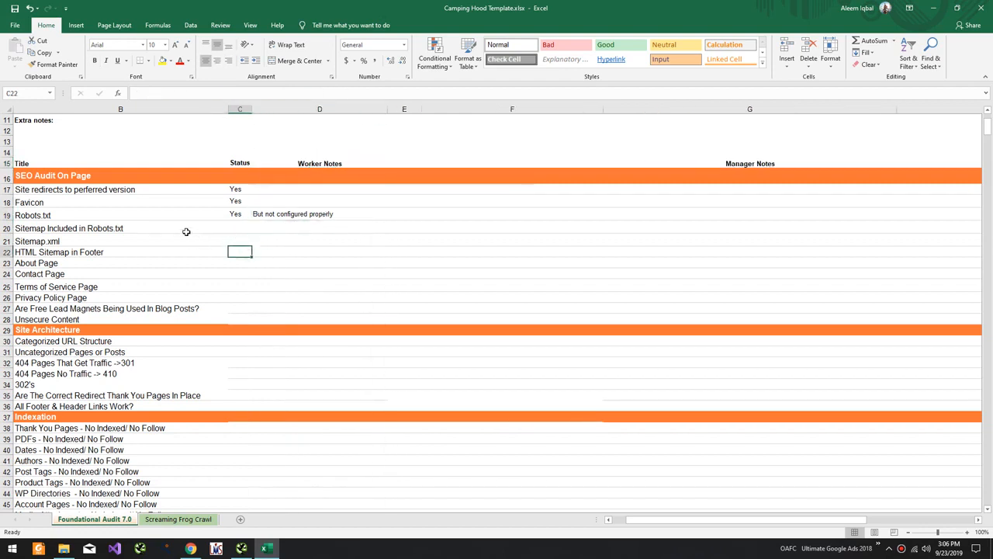
key("Up")
key("Up")
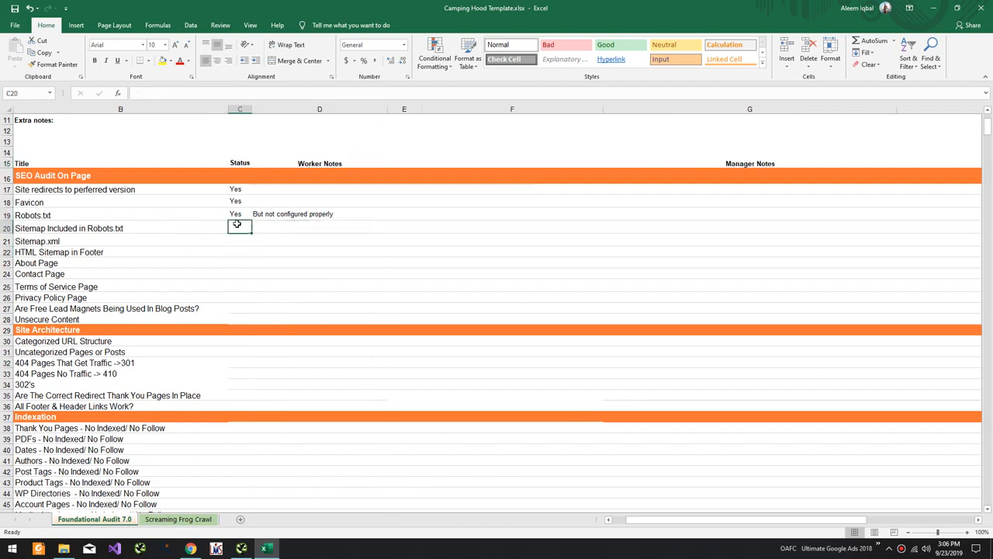
key("alt+Tab")
key("alt+Tab")
type("N")
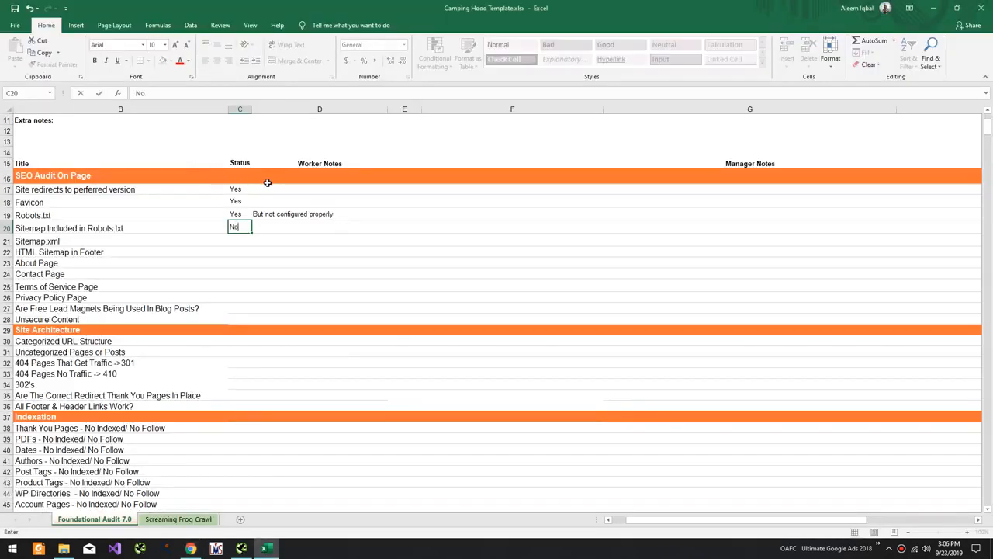
type("o")
Step: Switch to Chrome, open protechreviewer.com/robots.txt in a new tab as a reference, and inspect its Sitemap line
key("alt+Tab")
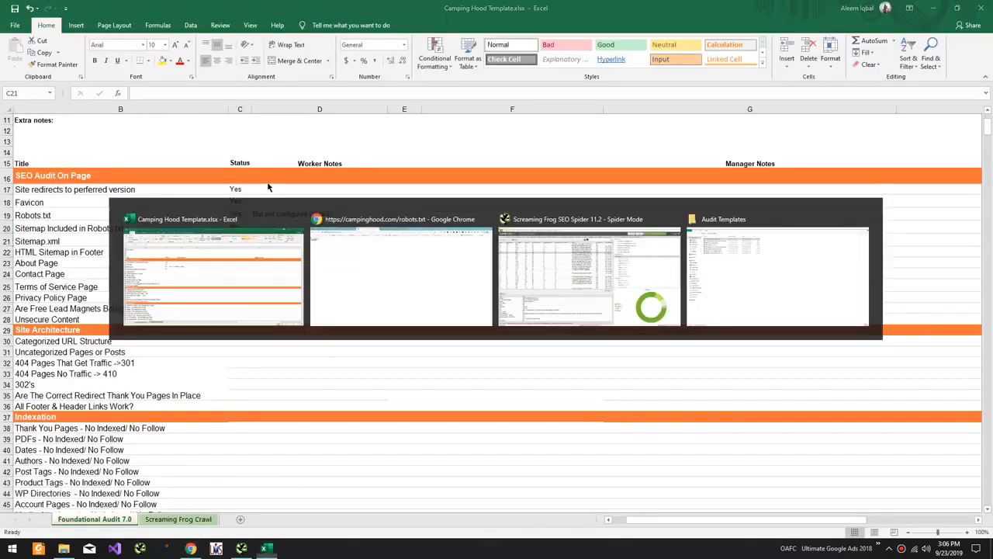
key("ctrl+t")
type("p")
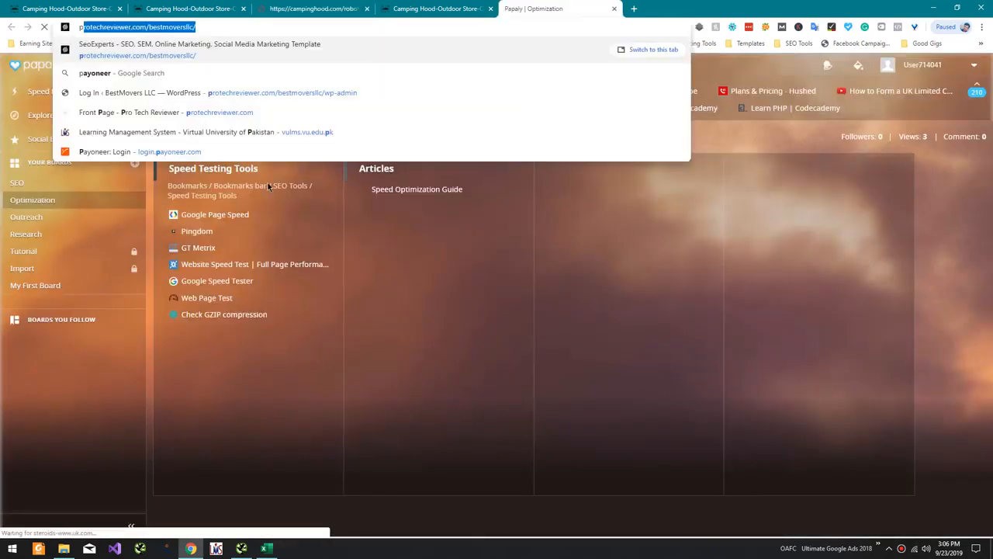
type("rotechreviewer.com/")
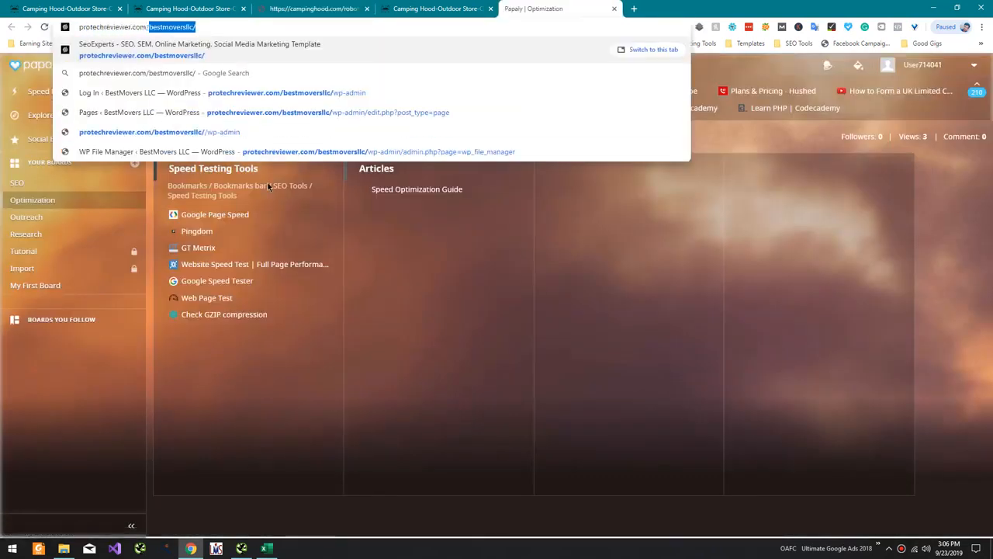
type("ro")
key("Down")
key("Down")
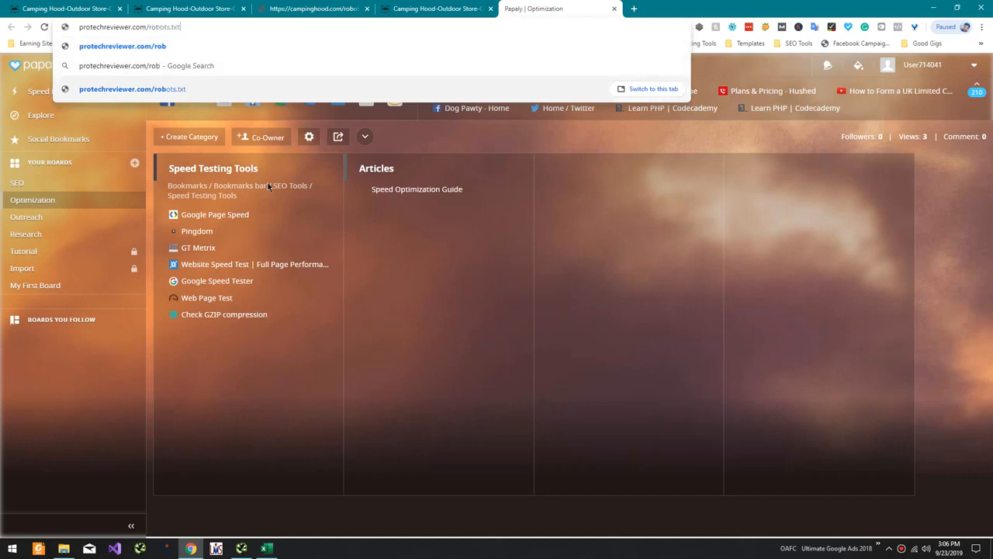
key("Return")
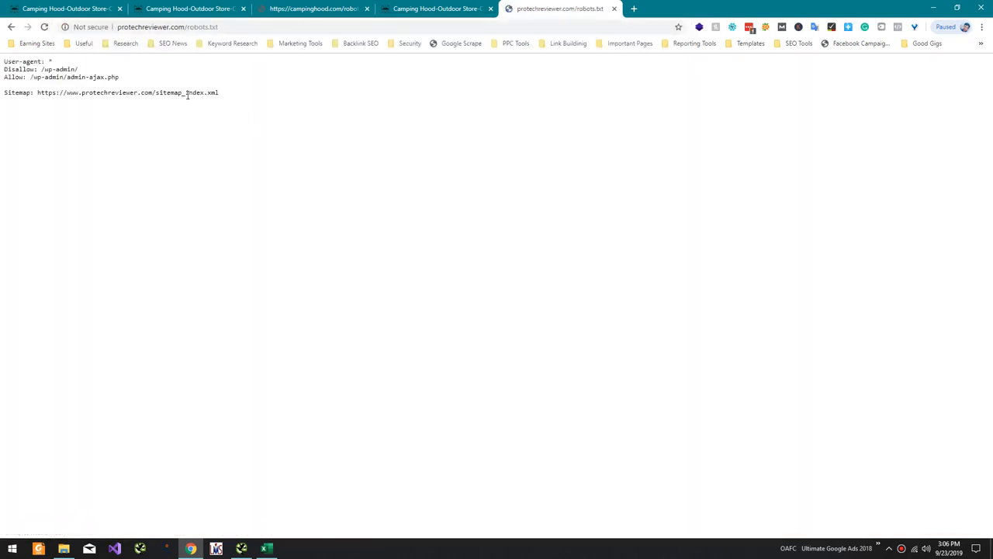
triple_click(187, 95)
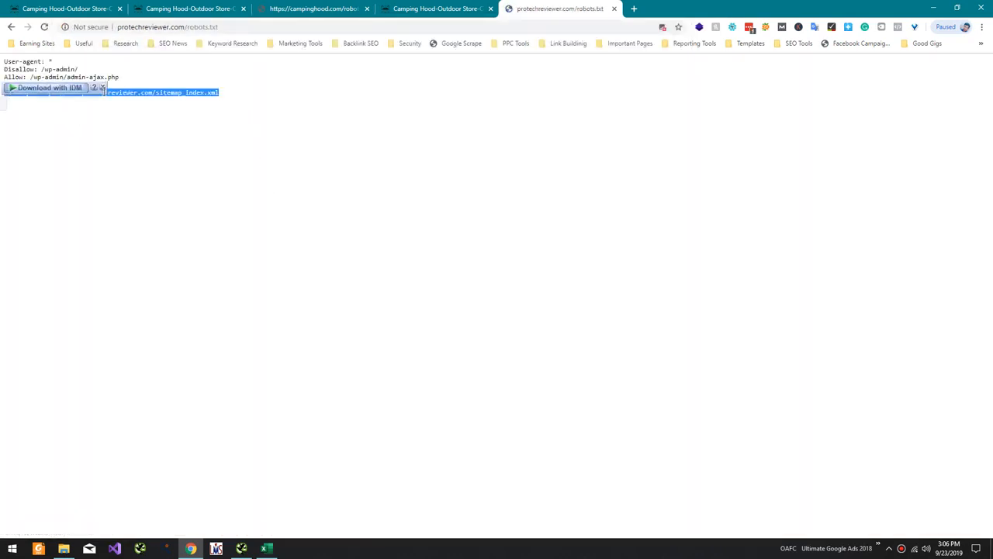
left_click(104, 87)
key("alt+Tab")
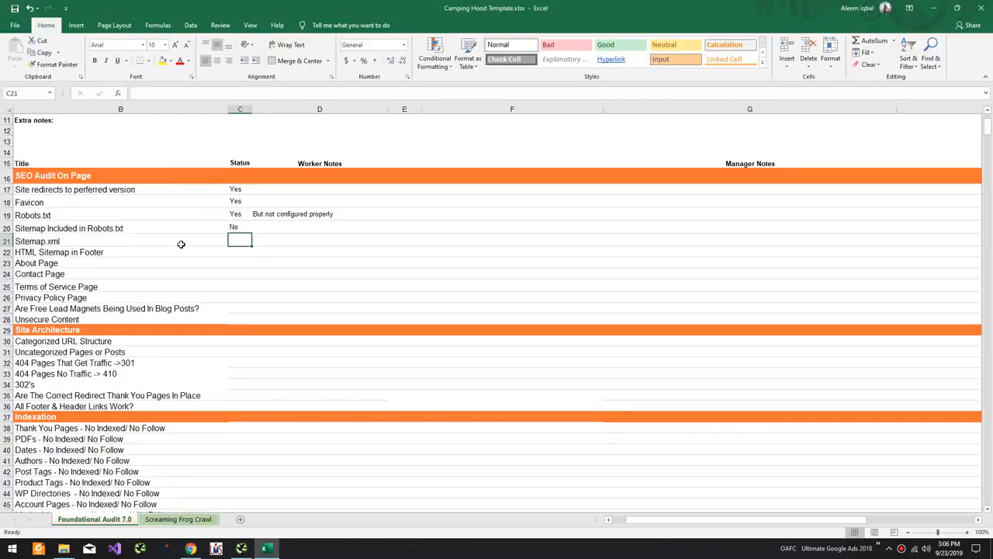
Step: In Chrome, copy sitemap_index.xml from the reference robots.txt and open that path on campinghood.com
key("alt+Tab")
left_click(223, 92)
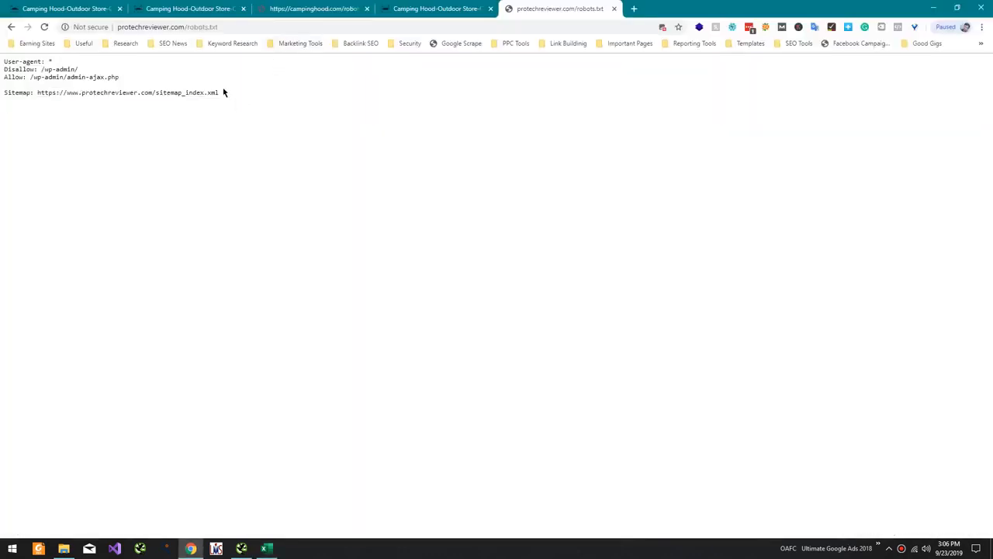
left_click_drag(222, 92, 158, 92)
left_click(196, 8)
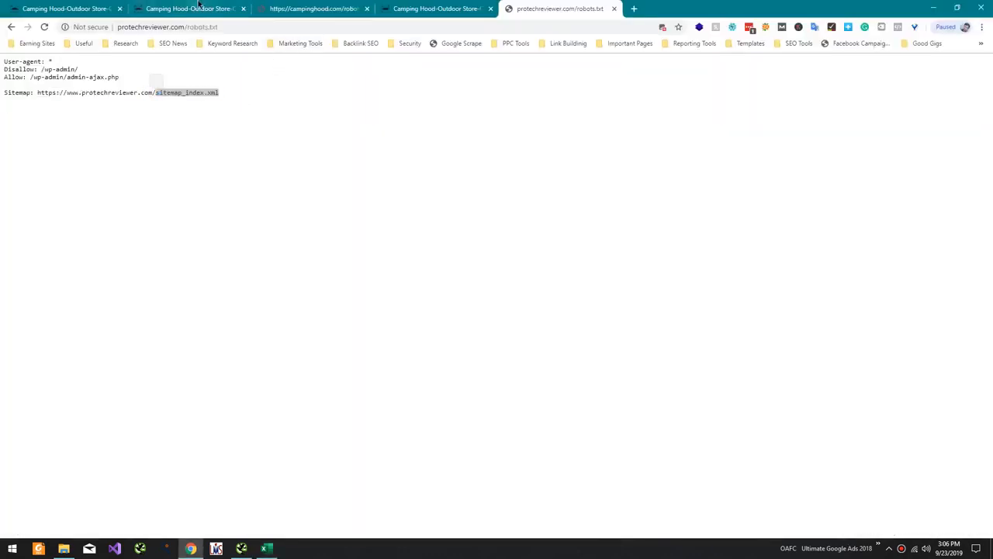
left_click(261, 27)
left_click(262, 27)
key("ctrl+v")
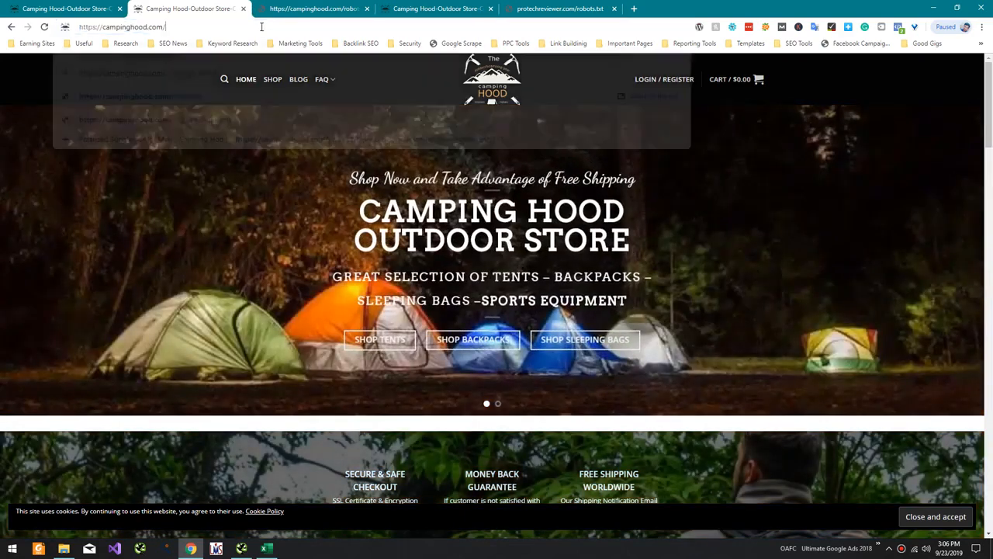
key("Return")
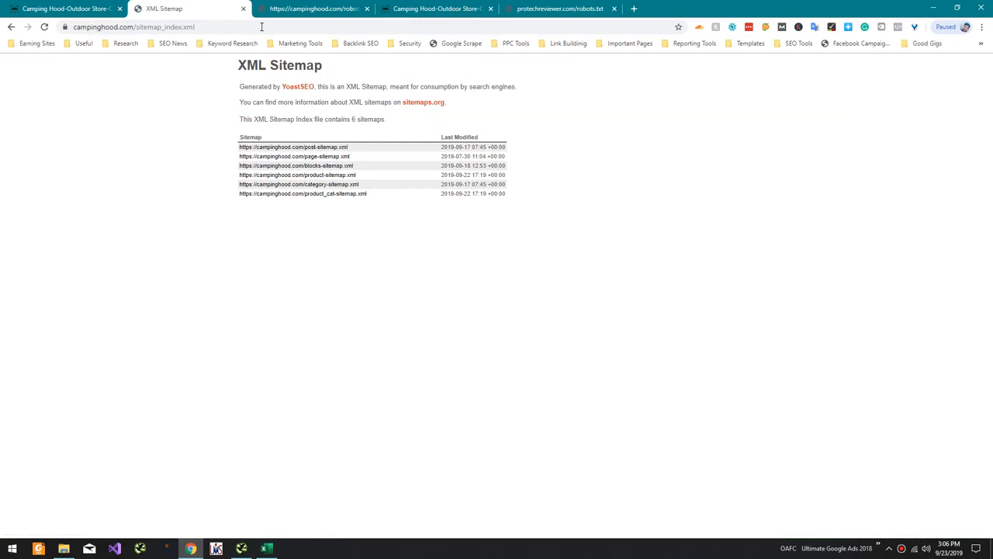
Step: Back in Excel, enter Yes for Sitemap.xml in C21
key("alt+Tab")
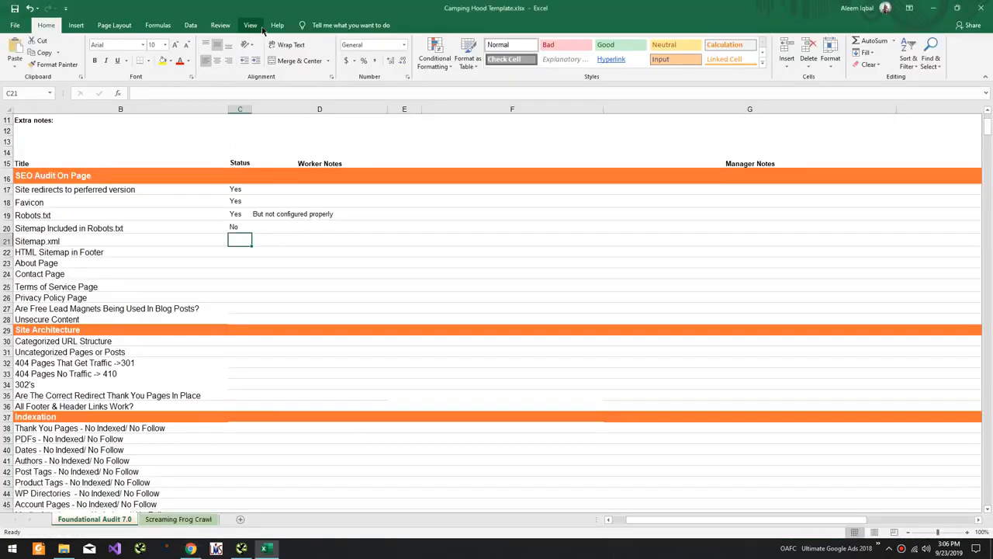
type("Yes")
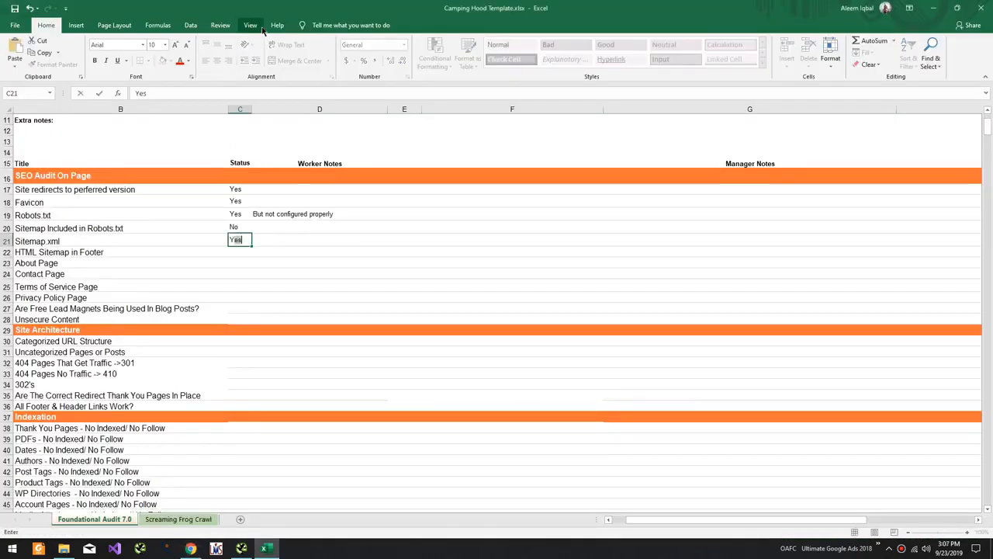
key("Return")
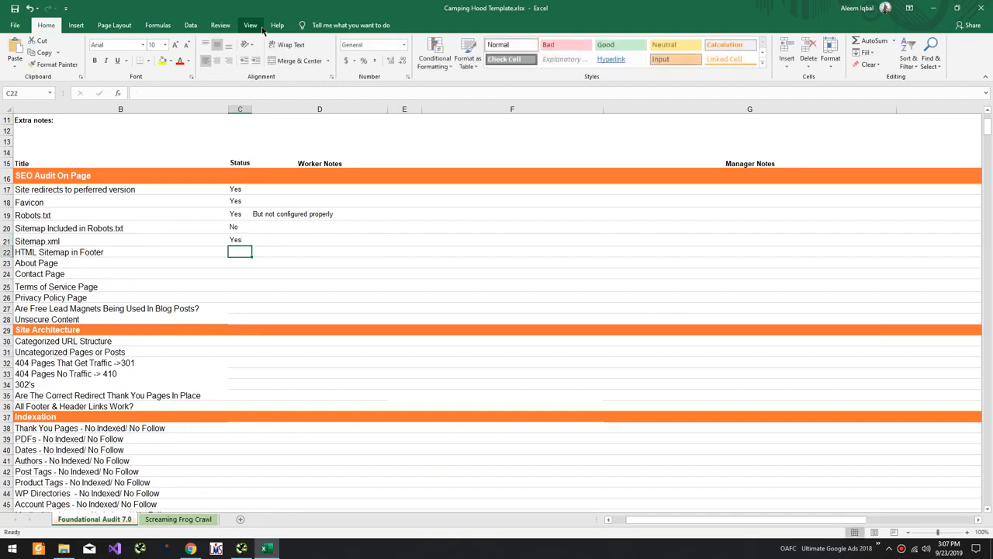
Step: In Chrome, open the reusable straw product page from the Camping Hood homepage and check its footer for an HTML sitemap link
key("alt+Tab")
left_click(86, 9)
scroll(235, 295, "down", 10)
left_click(237, 294)
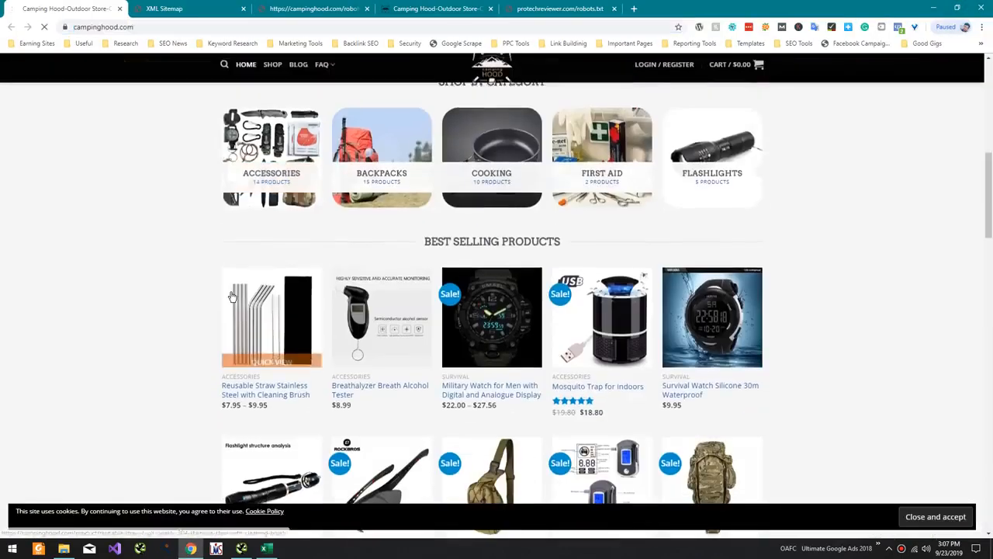
scroll(248, 291, "down", 20)
scroll(275, 284, "down", 10)
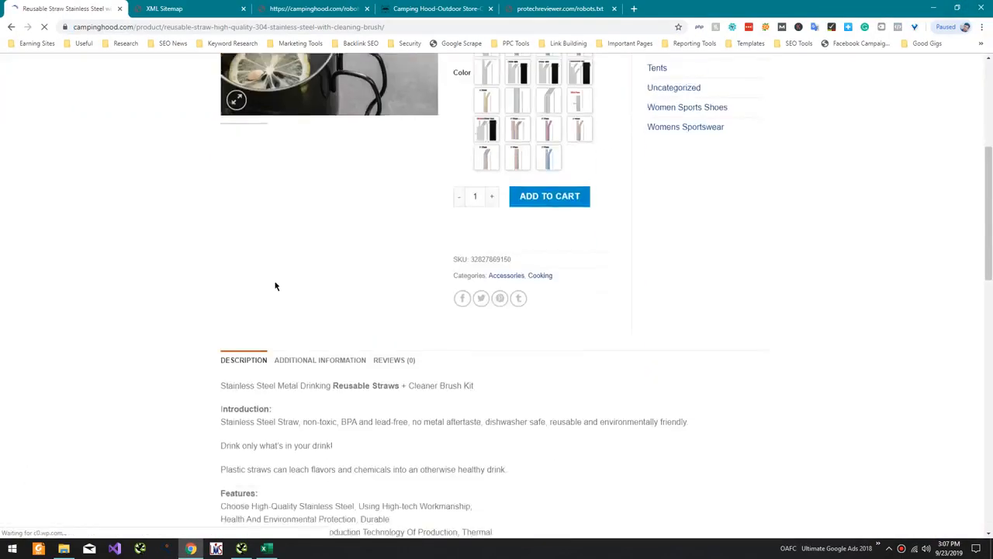
scroll(196, 447, "down", 6)
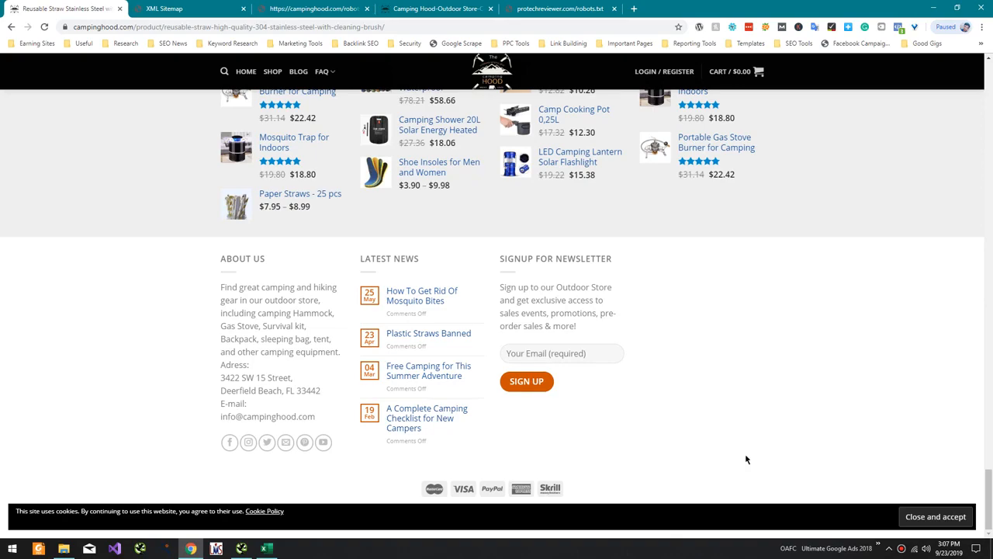
Step: Back in Excel, enter No for HTML Sitemap in Footer in C22
key("alt+Tab")
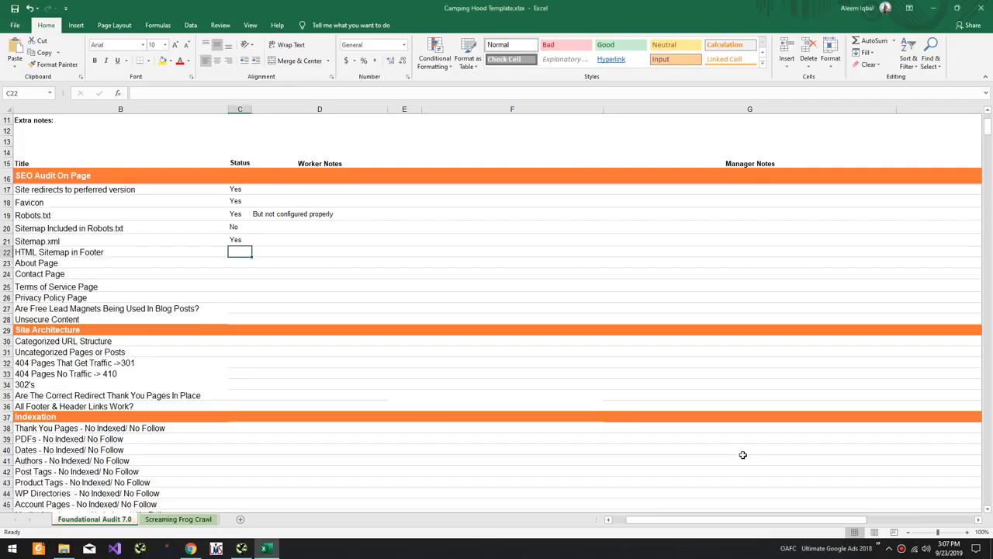
type("No")
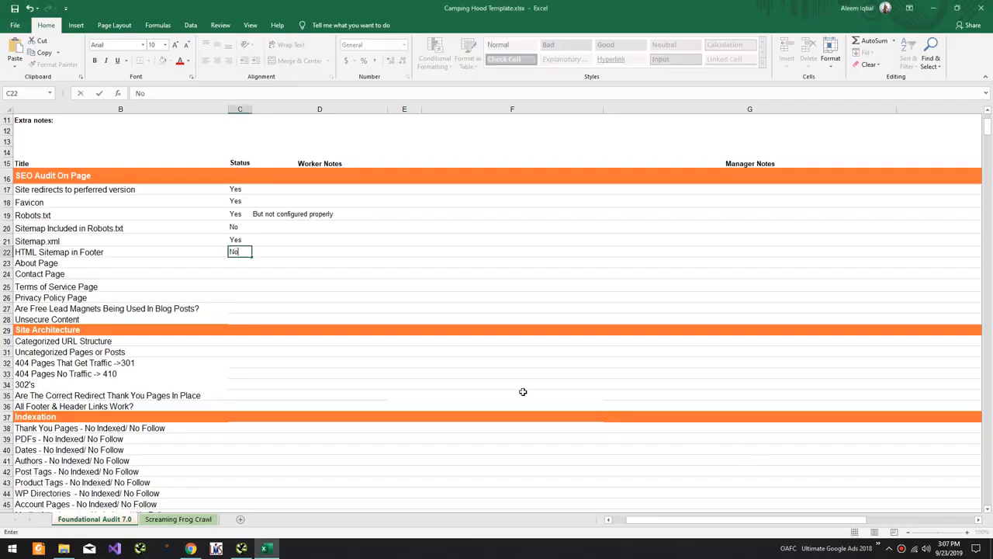
key("Return")
Step: In Chrome, open the About page from the Camping Hood site's FAQ navigation
key("alt+Tab")
scroll(742, 364, "up", 1)
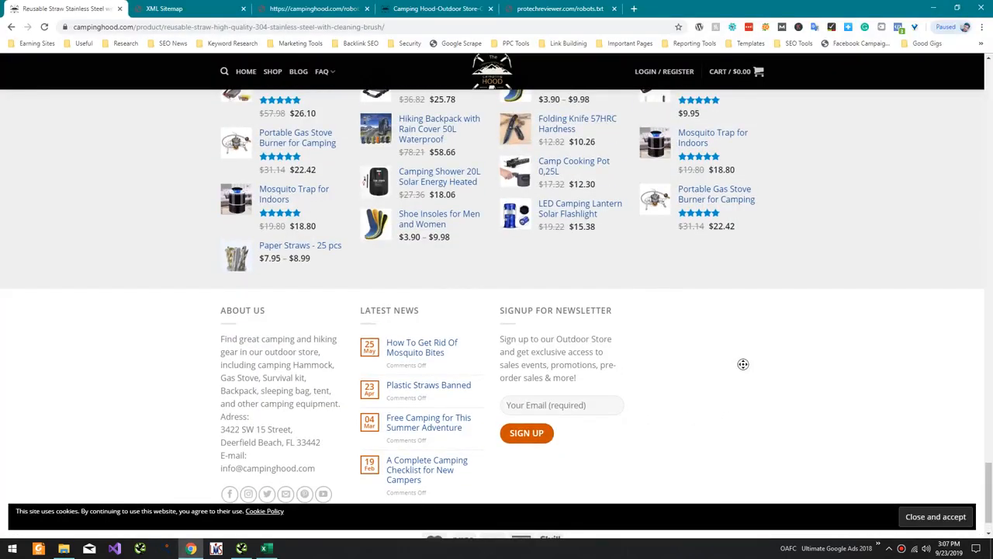
scroll(744, 364, "up", 20)
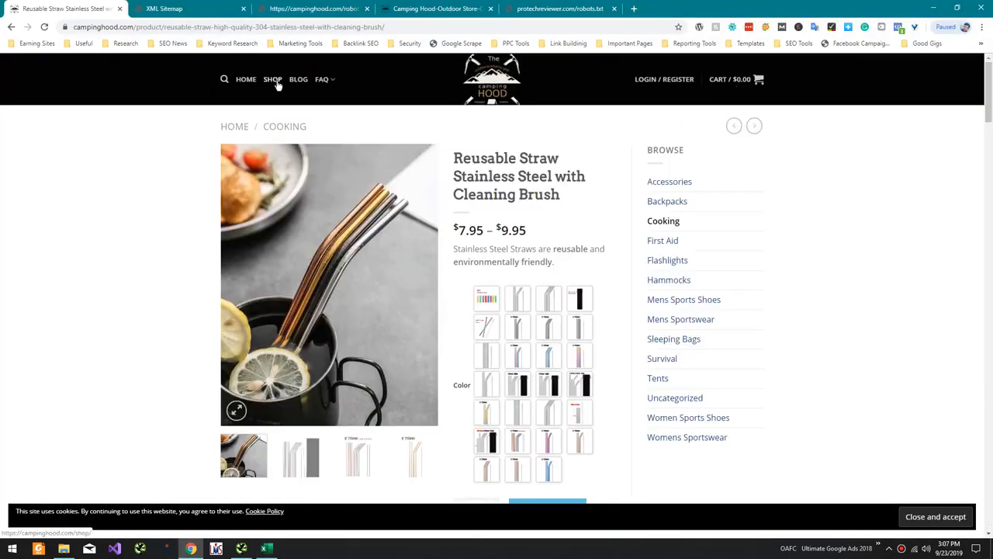
mouse_move(322, 79)
left_click(329, 113)
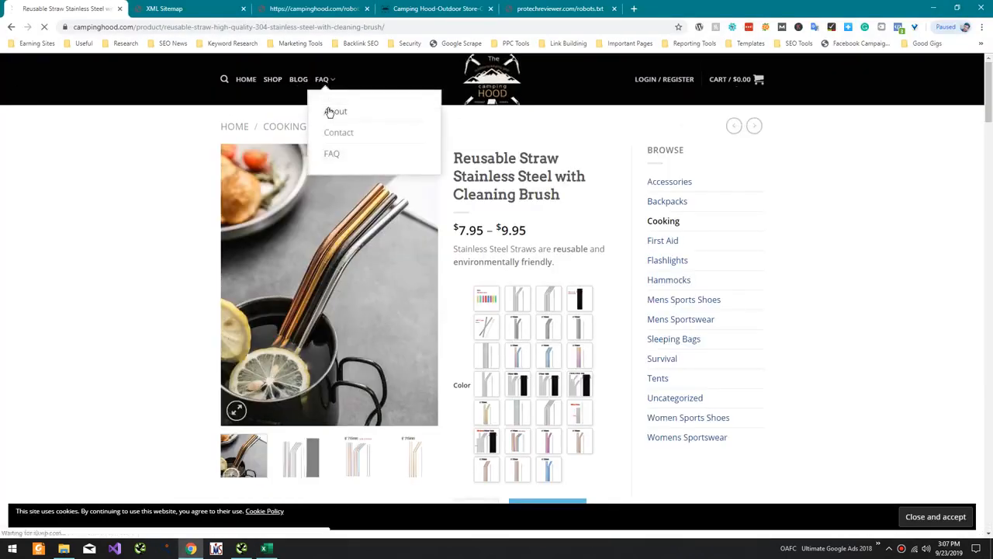
Step: Back in Excel, enter Yes for About Page in C23
key("alt+Tab")
type("TY")
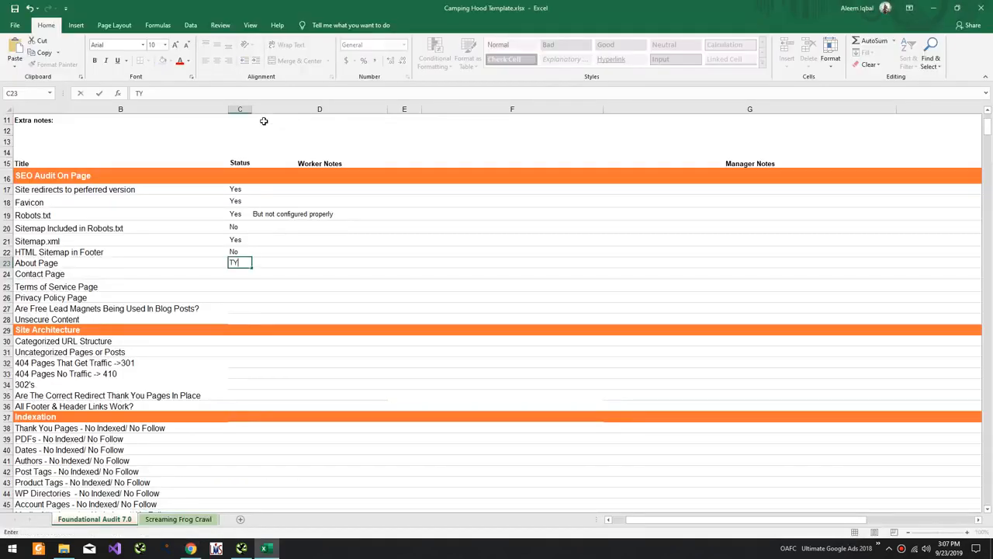
key("BackSpace")
type("Yes")
key("Return")
Step: In Chrome, review the About Us page content and open the site's Contact page
key("alt+Tab")
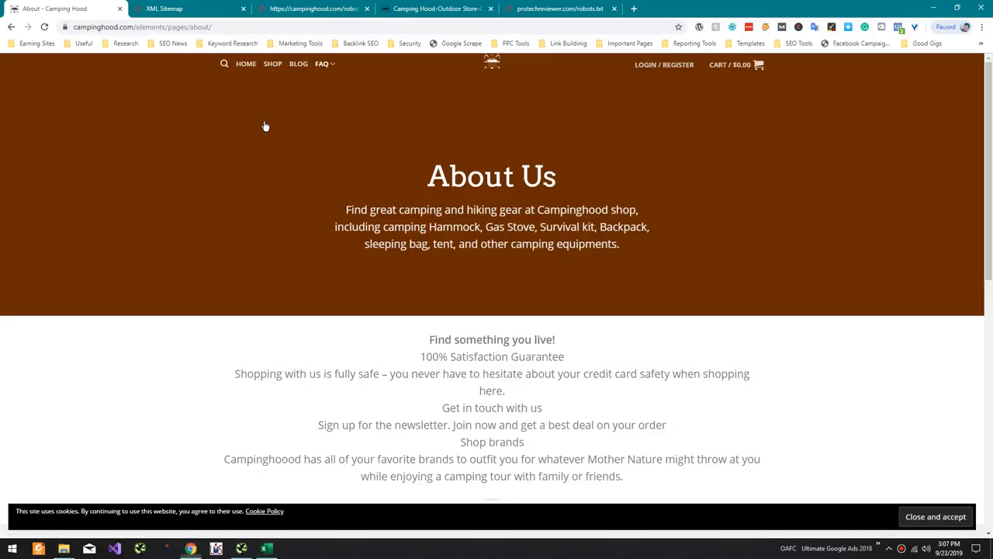
scroll(262, 147, "down", 10)
scroll(262, 153, "up", 9)
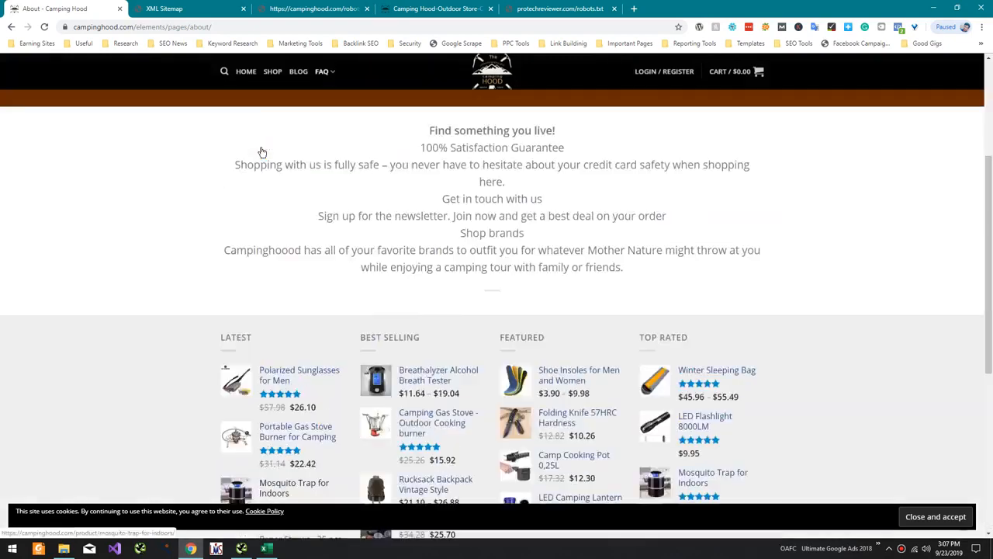
mouse_move(326, 74)
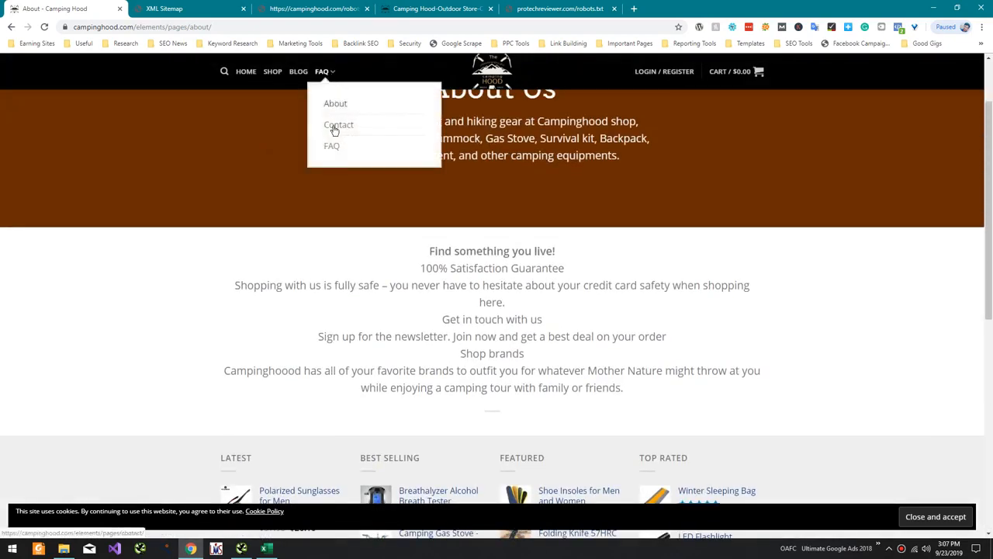
left_click(334, 128)
Step: Back in Excel, enter Yes for Contact Page in C24
key("alt+Tab")
type("Yes")
key("Return")
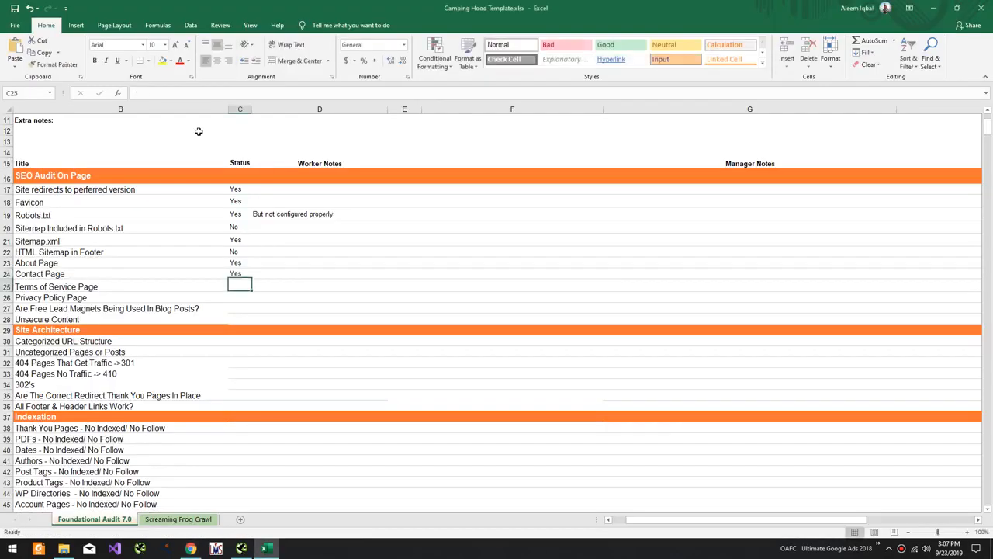
Step: In Chrome, check the Contact page's footer and search the page for "terms", then return to the Excel checklist
key("alt+Tab")
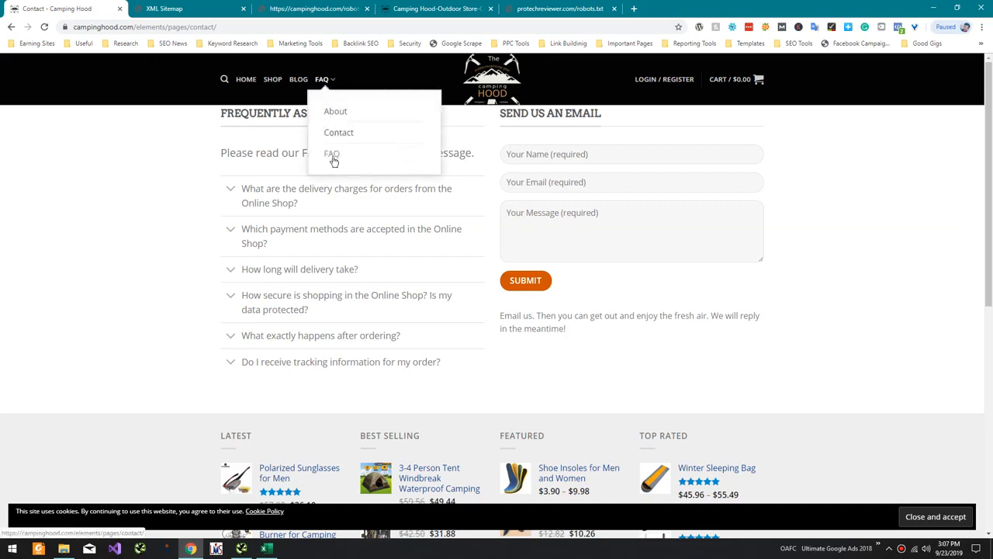
scroll(264, 180, "down", 2)
scroll(263, 180, "down", 8)
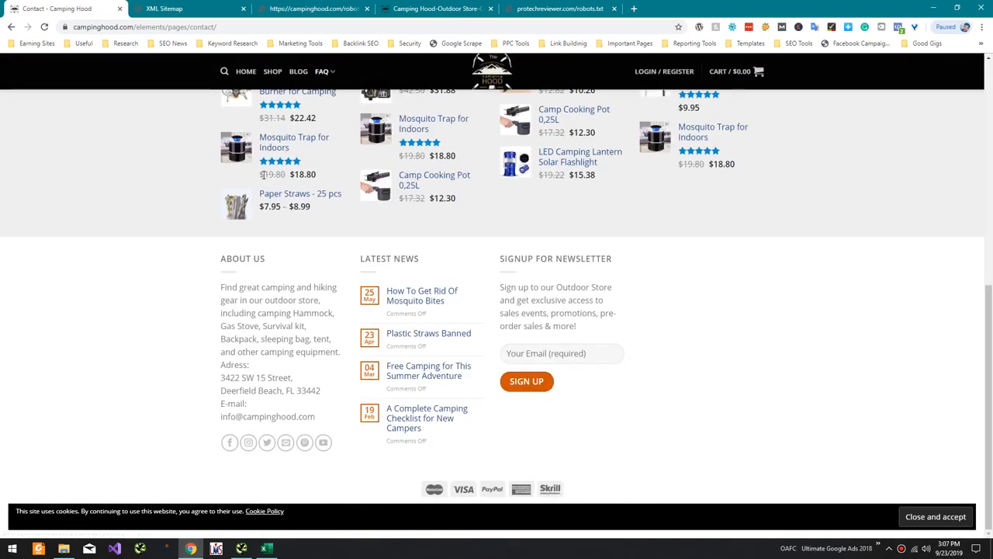
key("ctrl+f")
type("terms")
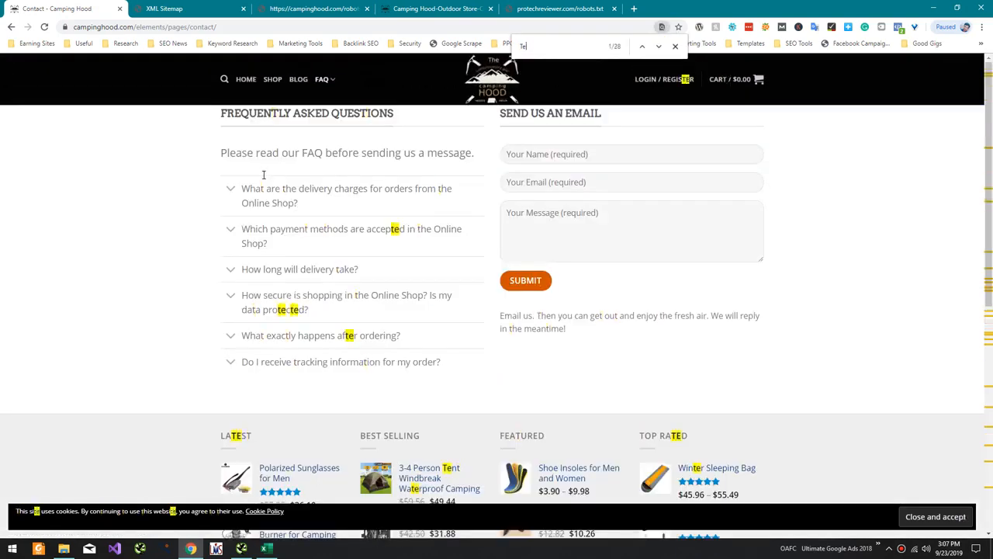
key("Escape")
key("alt+Tab")
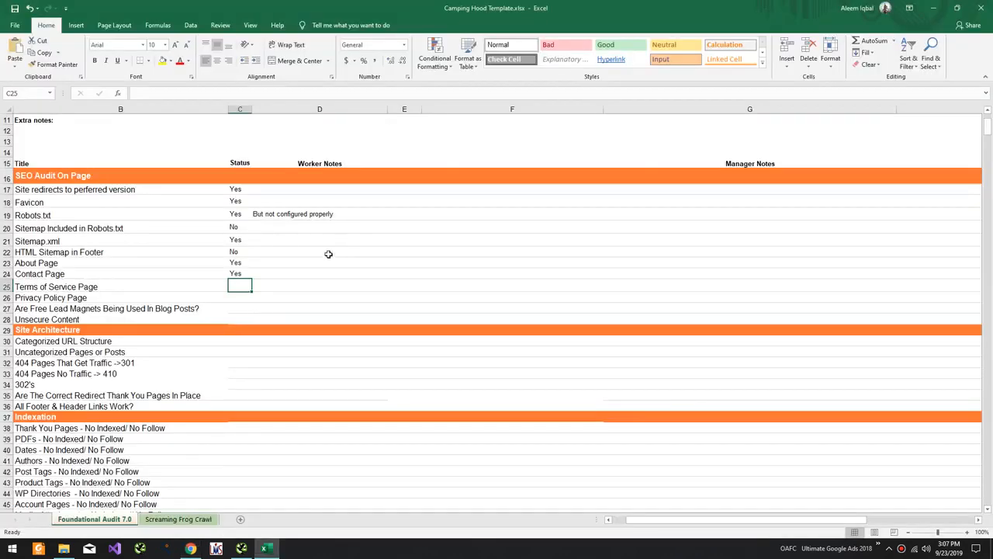
Step: Enter No for Terms of Service Page in C25
type("No")
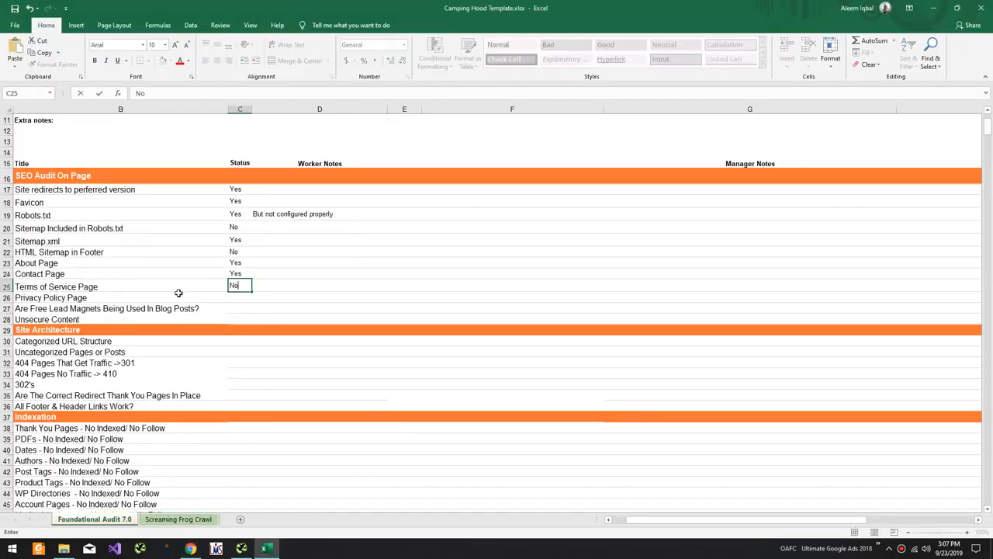
key("Return")
Step: Look through the site's home page in Chrome, and back in Excel enter No for Privacy Policy Page in C26
key("alt+Tab")
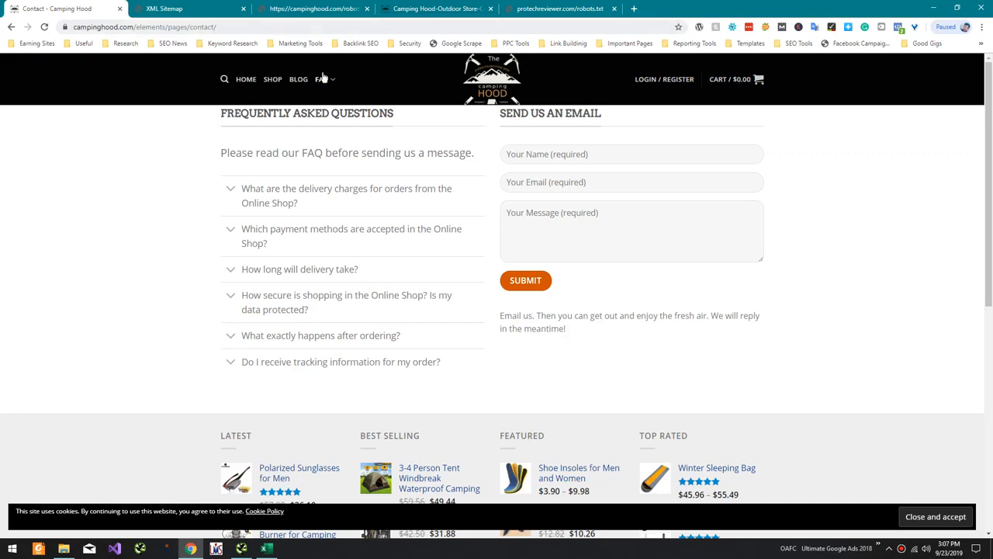
left_click(246, 80)
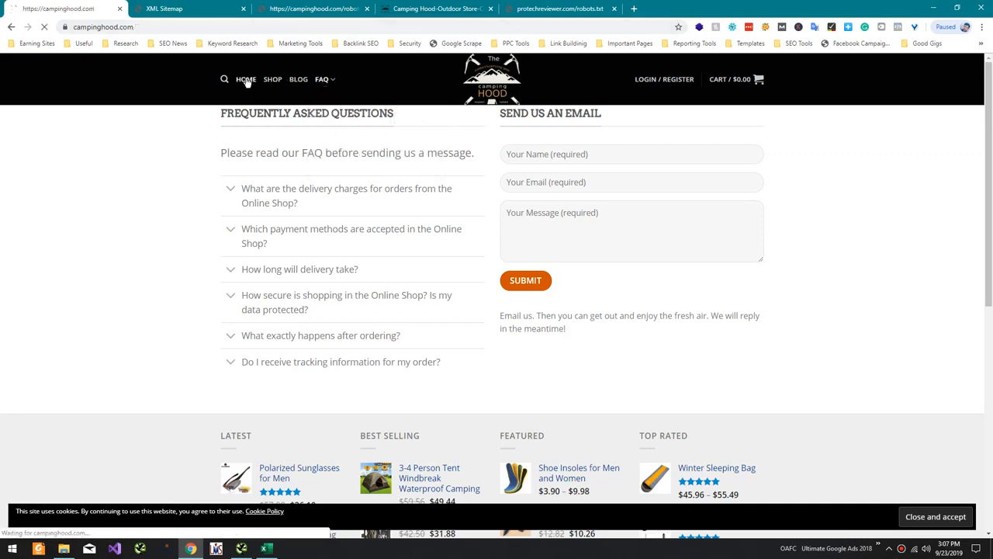
scroll(189, 100, "down", 5)
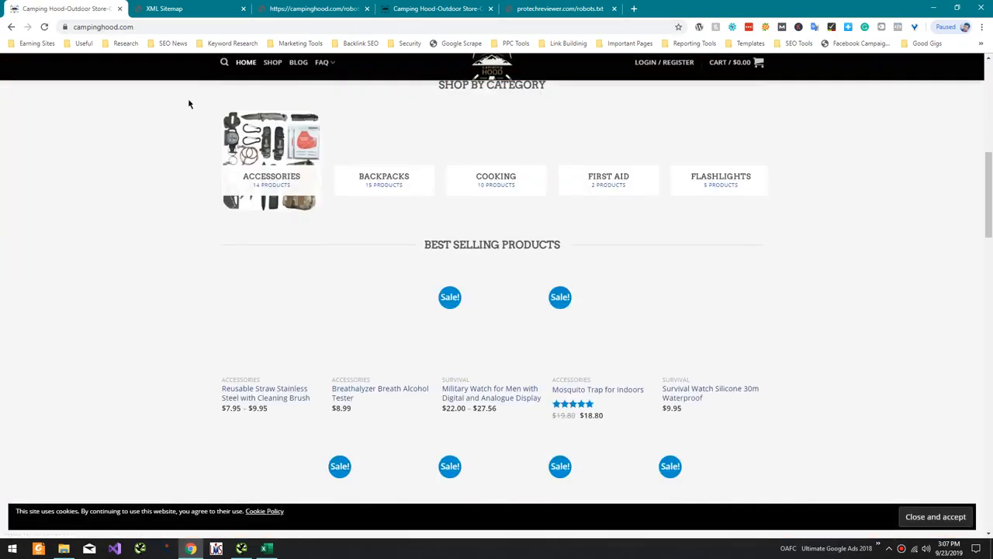
scroll(188, 103, "down", 3)
key("alt+Tab")
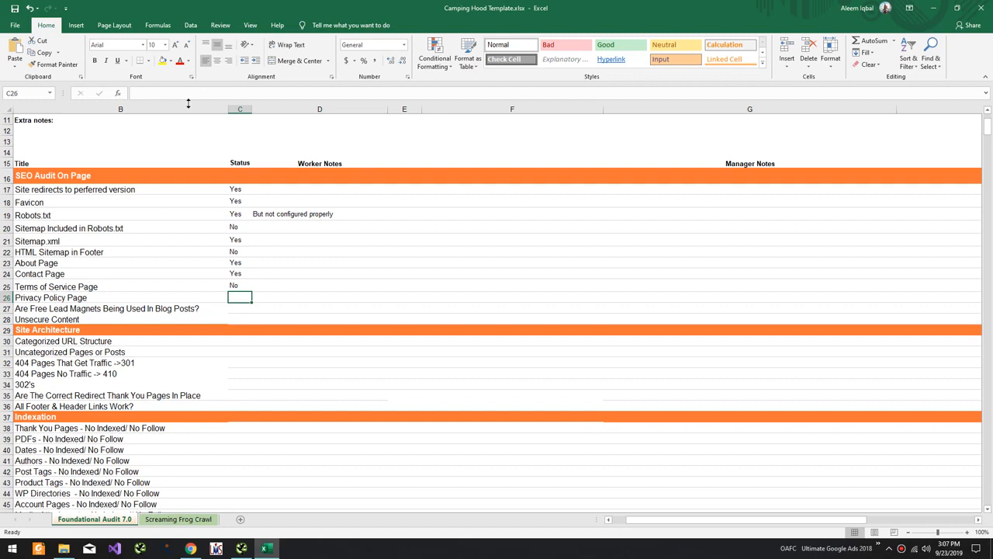
type("No")
key("Return")
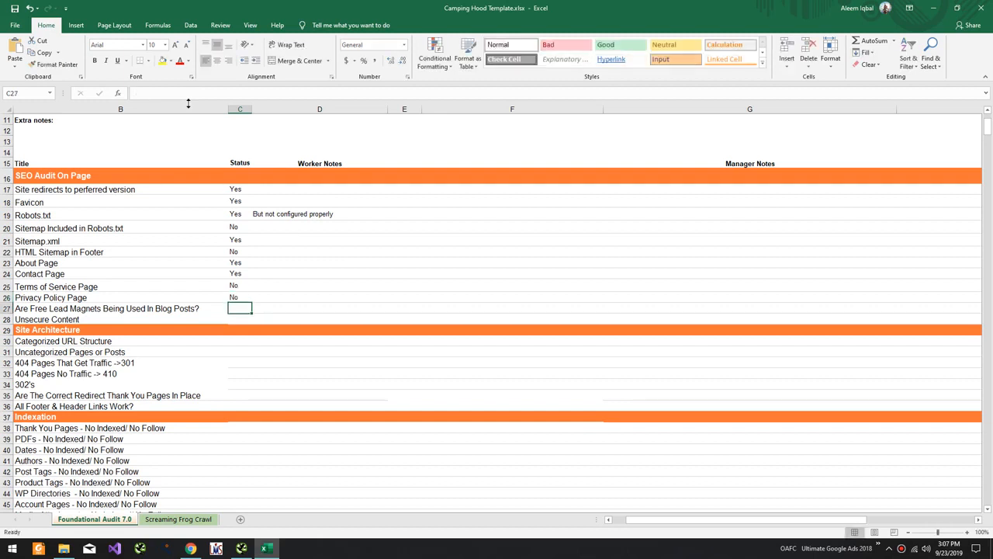
Step: Clear the "Are Free Lead Magnets Being Used In Blog Posts?" item and its status cell from row 27
key("alt")
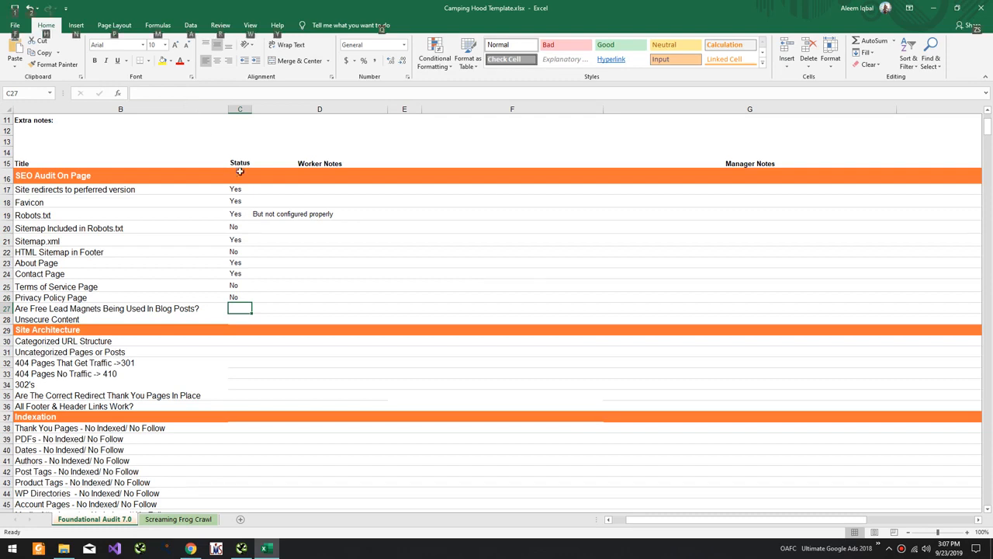
left_click(211, 311)
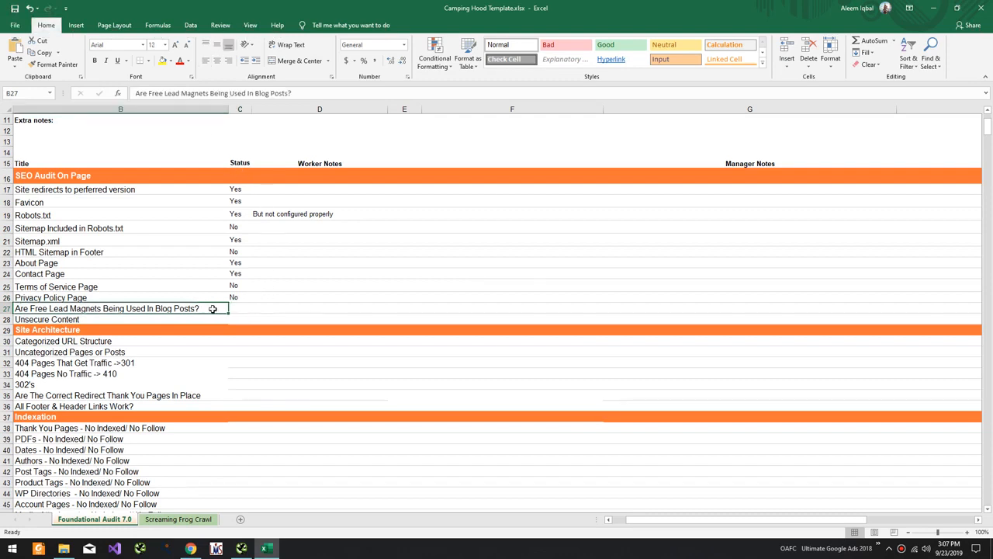
left_click(236, 309)
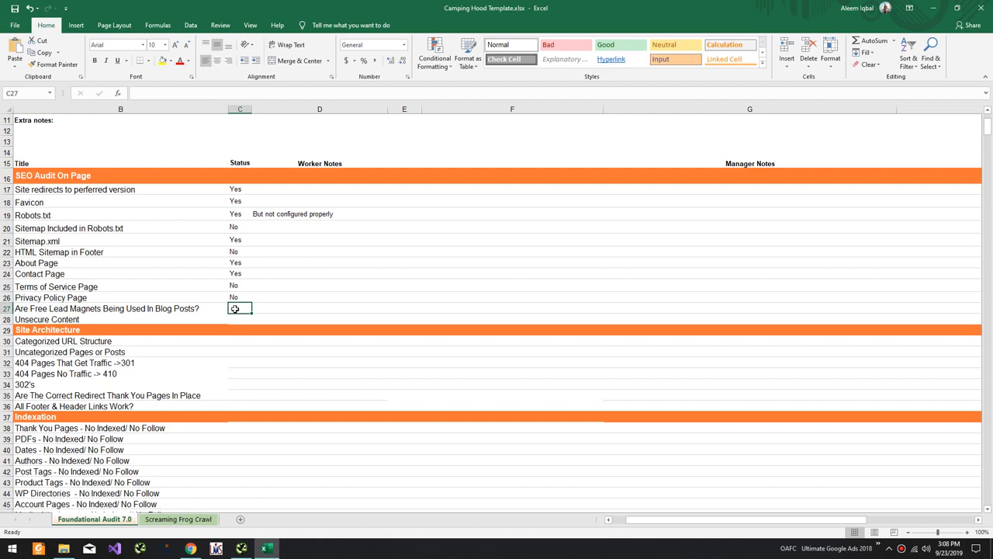
left_click_drag(234, 308, 213, 307)
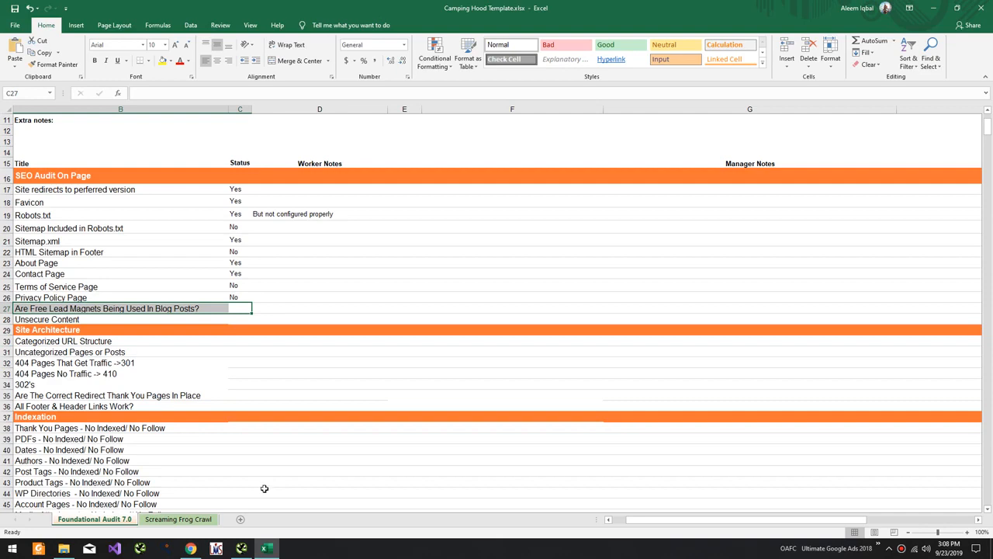
key("Delete")
Step: Switch to Chrome and copy the campinghood.com home page address
key("alt+Tab")
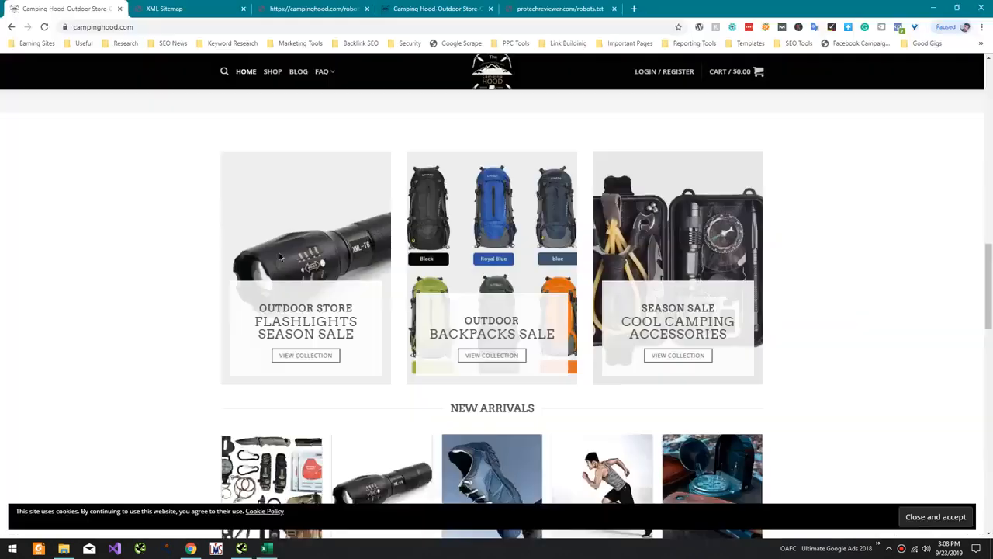
left_click(496, 28)
key("ctrl+c")
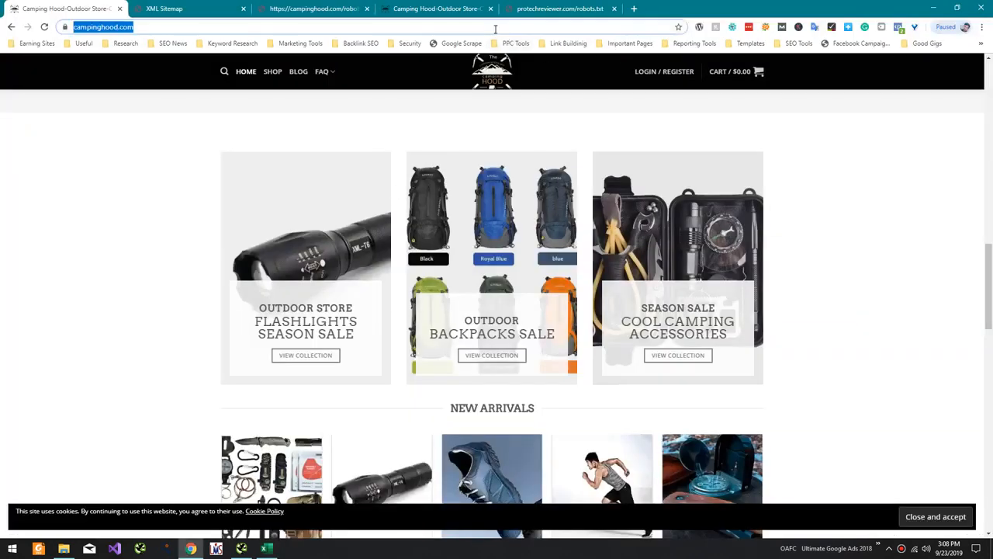
Step: Search Google for "why no green padlock" in a new tab and open the Why No Padlock site
key("ctrl+t")
type("no sll")
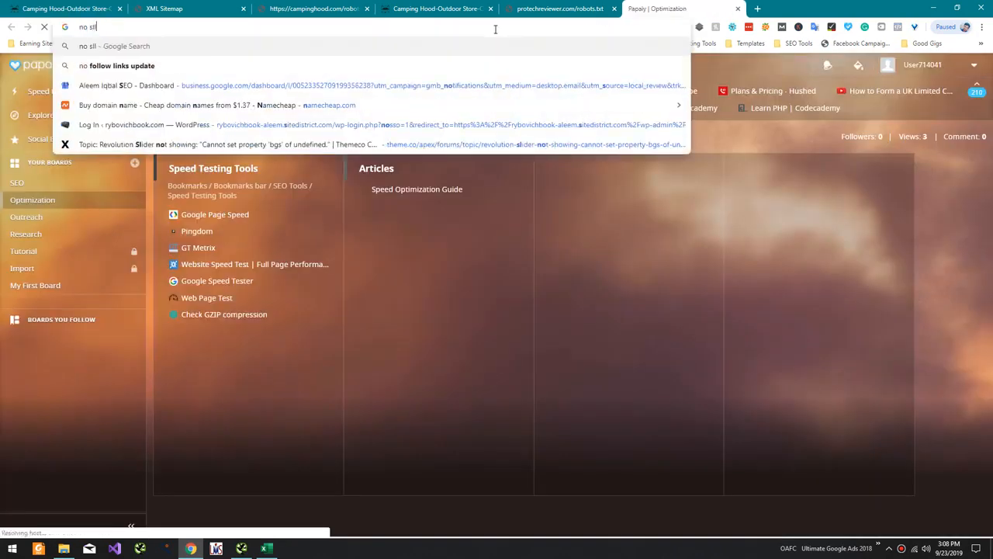
key("BackSpace")
key("BackSpace")
key("BackSpace")
key("BackSpace")
type("why ")
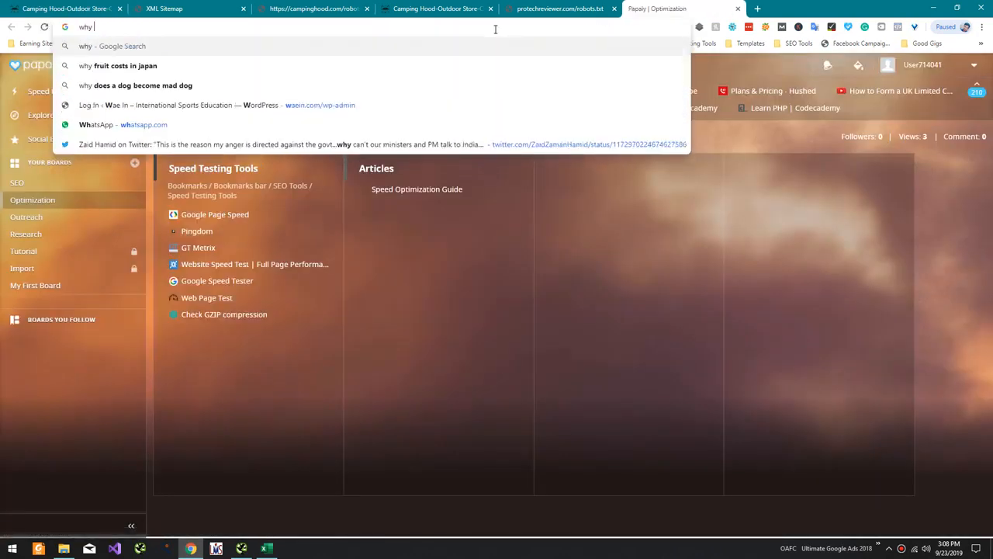
type("no gree")
key("Down")
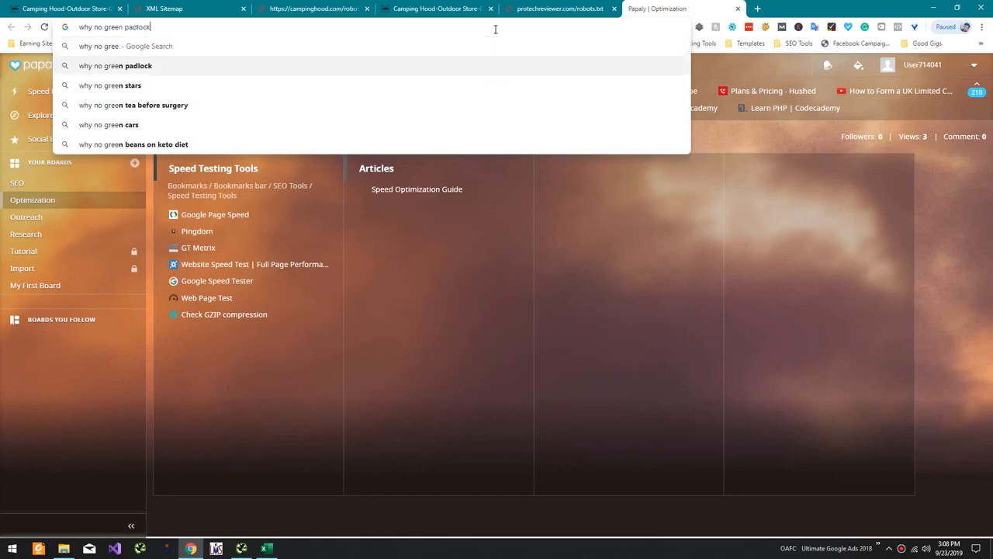
key("Return")
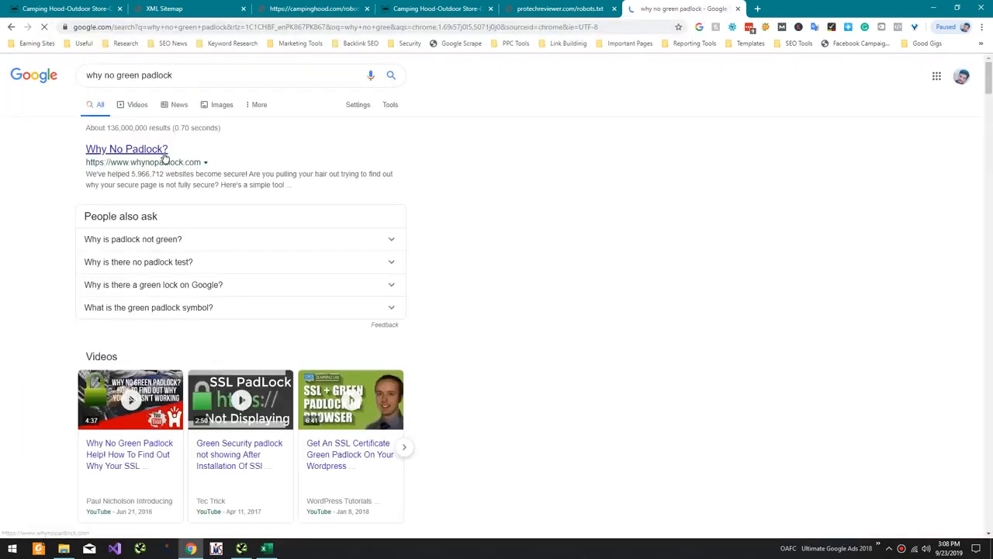
key("alt+Tab")
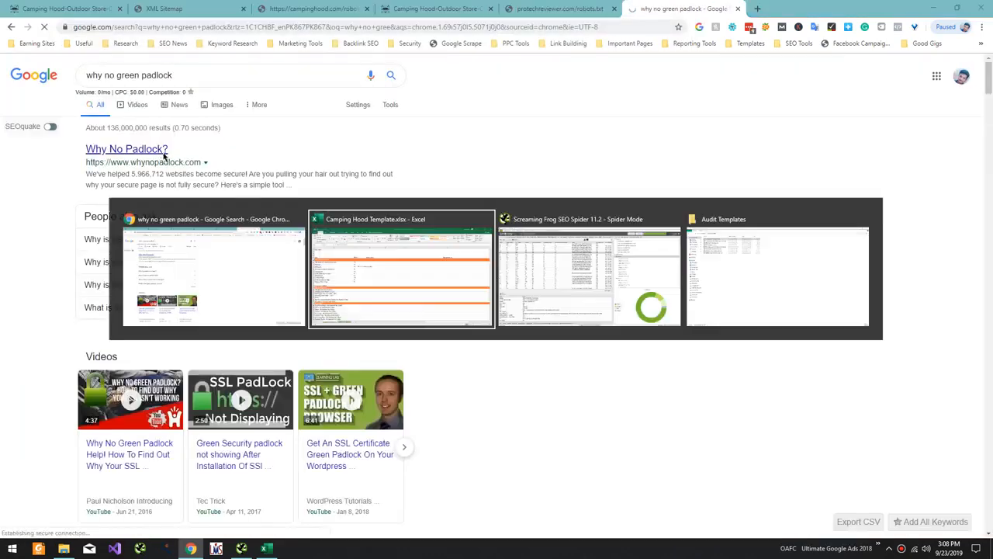
key("alt+Tab")
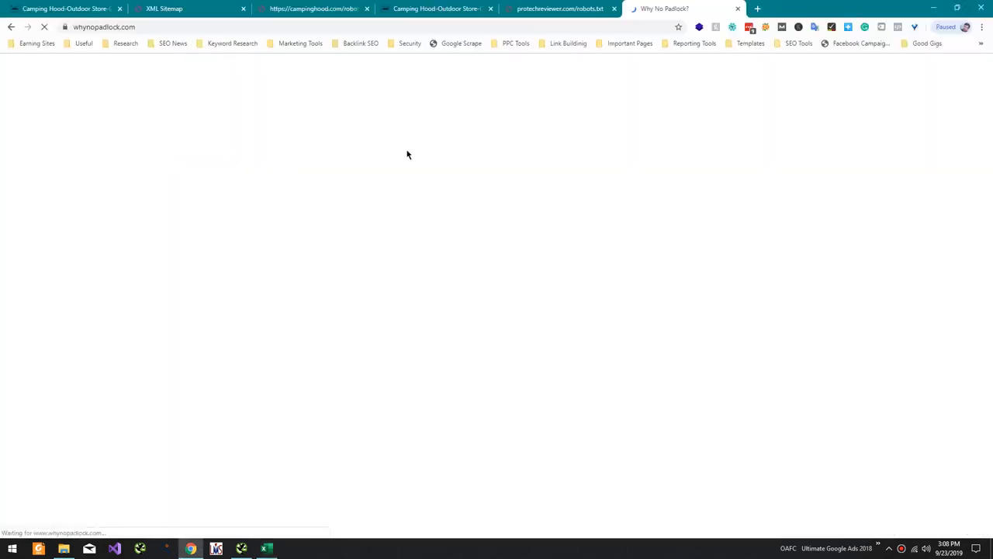
Step: Back in Excel, move the Unsecure Content item up into B27 and select its status cell
key("alt+Tab")
left_click_drag(177, 308, 155, 308)
left_click(237, 308)
key("alt+Tab")
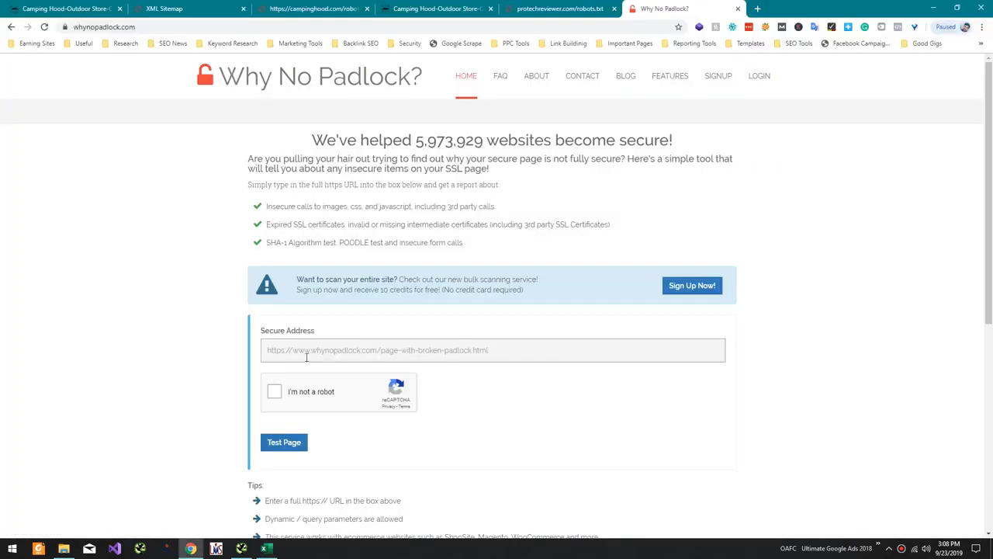
left_click(306, 355)
key("alt+Tab")
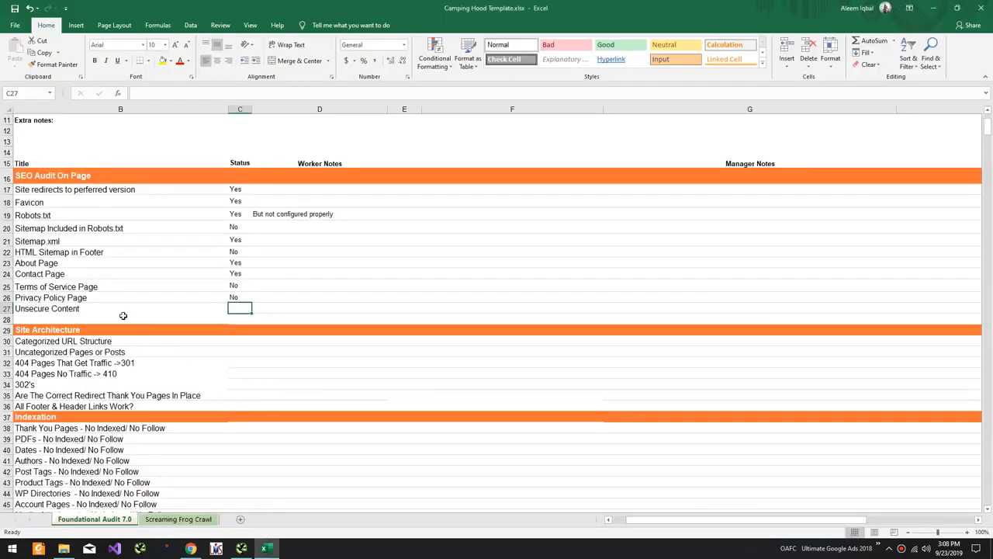
key("alt+Tab")
left_click(66, 8)
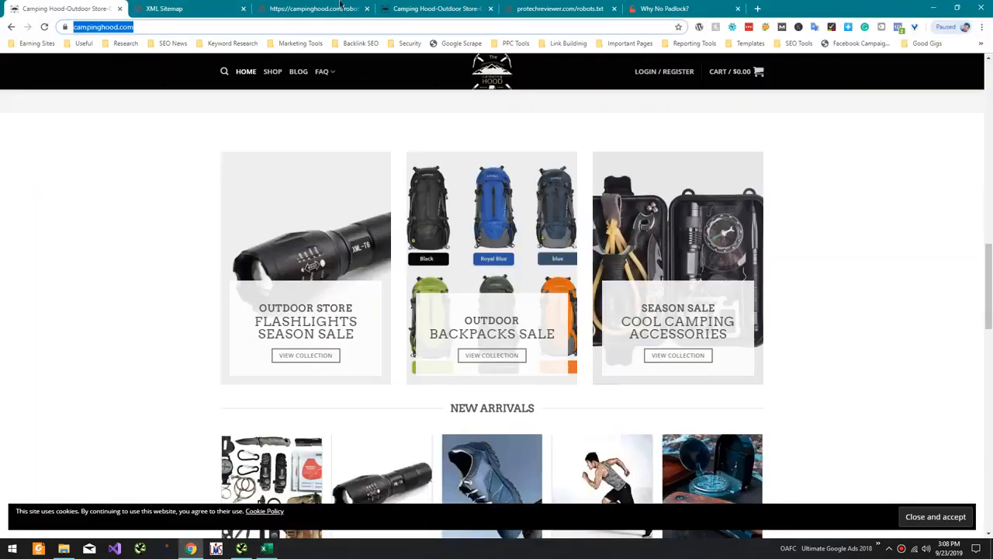
left_click(664, 8)
left_click(395, 355)
key("ctrl+v")
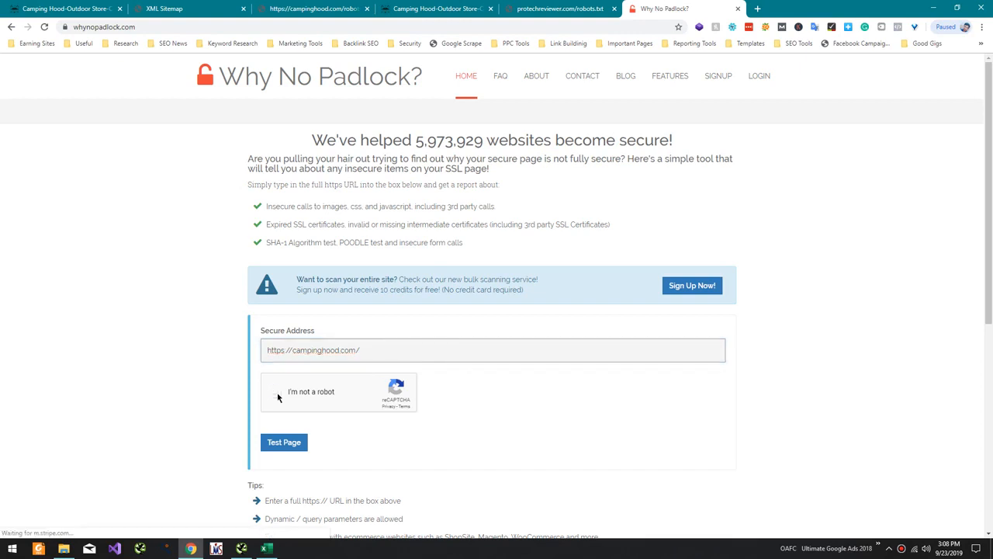
left_click(277, 392)
left_click(284, 442)
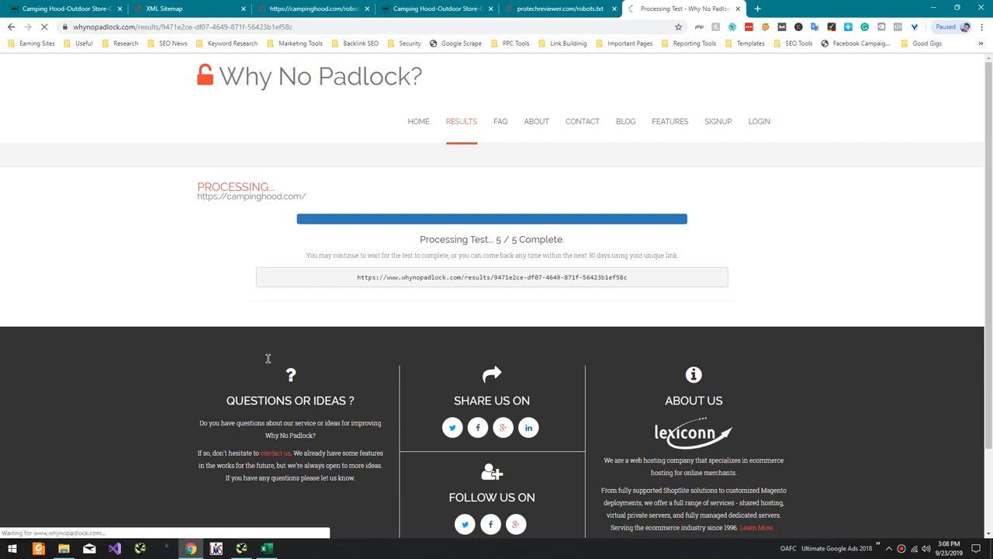
Step: Review the SSL test results down to the Mixed Content section, and return to the campinghood.com page
scroll(268, 359, "down", 5)
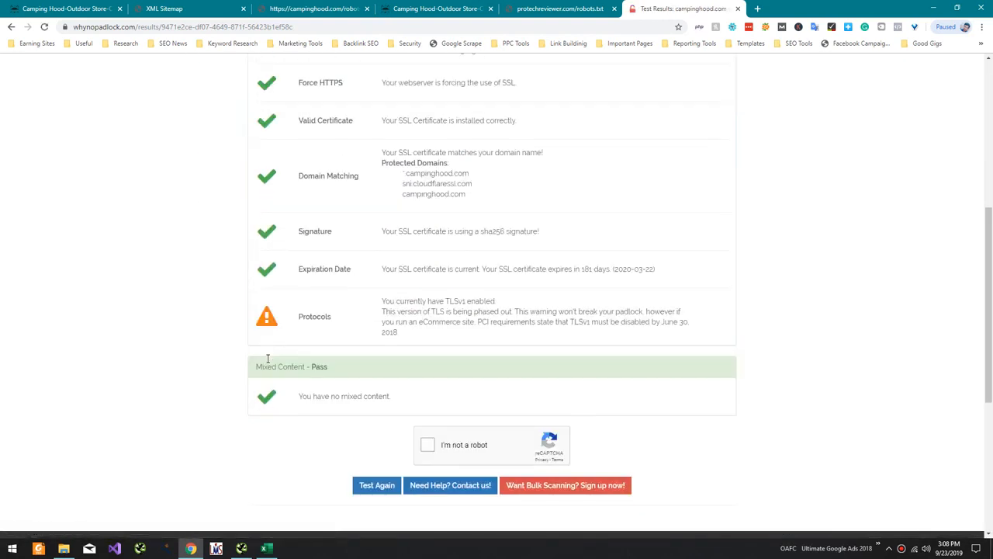
left_click_drag(406, 398, 231, 406)
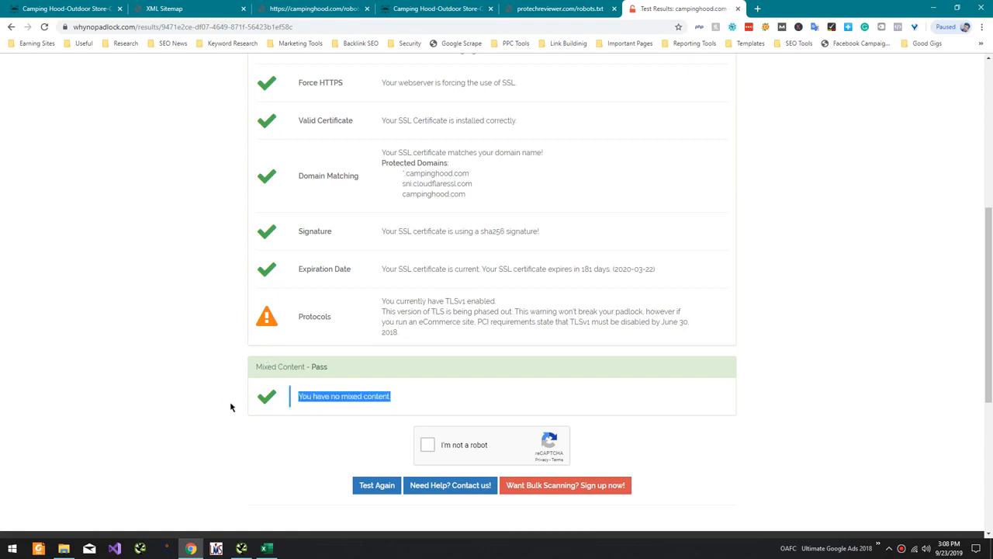
left_click(71, 7)
Step: Back in Excel, enter No for Unsecure Content in C27
key("alt+Tab")
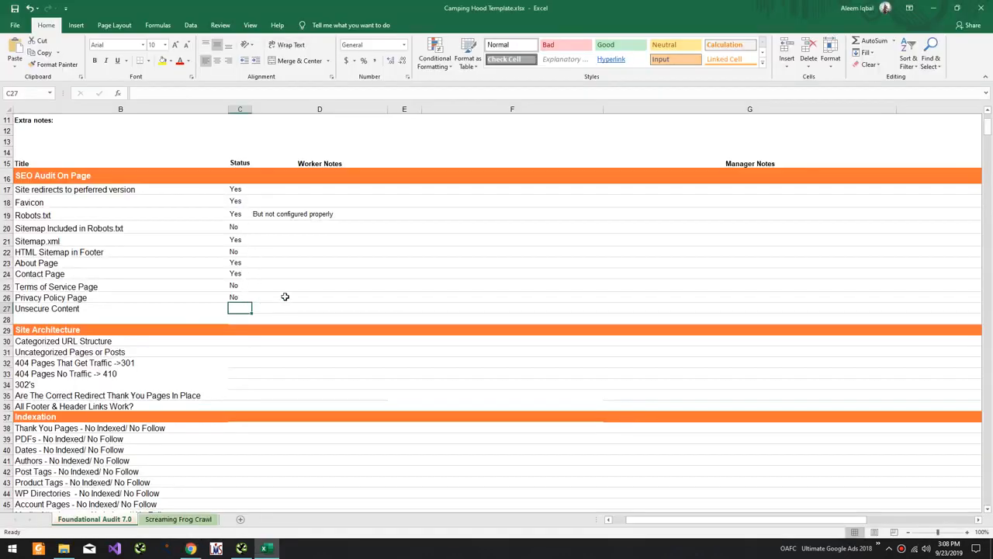
type("No")
key("Tab")
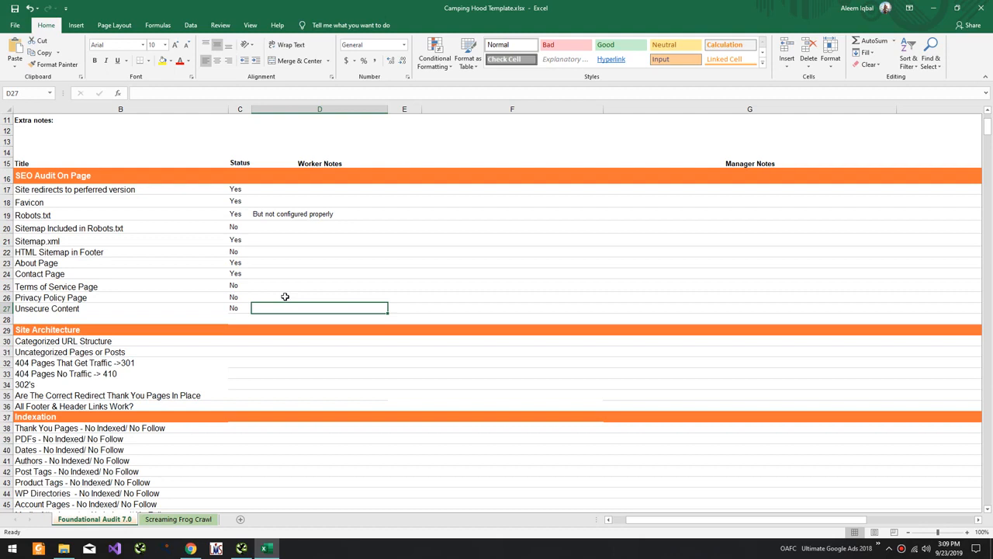
Step: Go to Categorized URL Structure in row 30, and in Chrome open the shop's Accessories category to check its URL
key("Down")
key("Down")
key("Left")
key("Down")
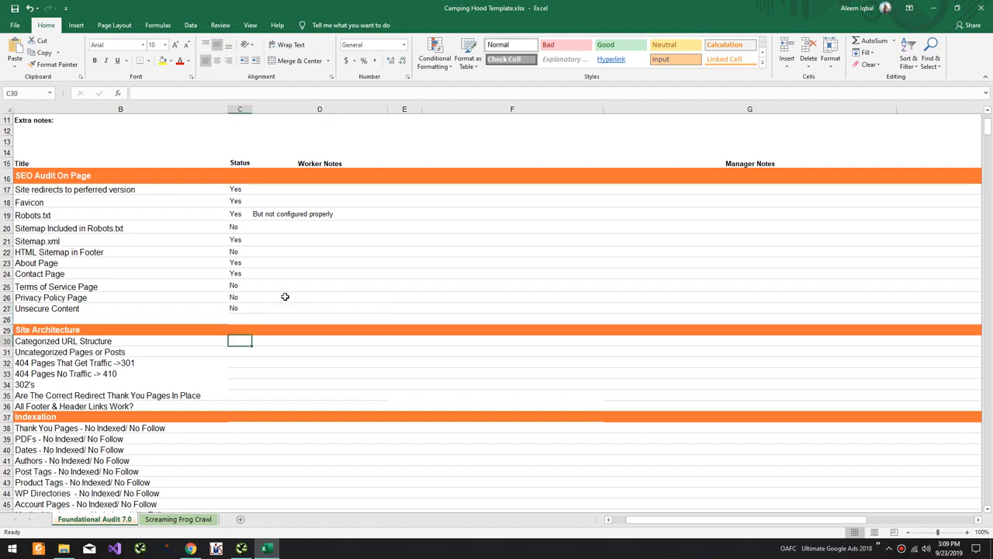
left_click(137, 341)
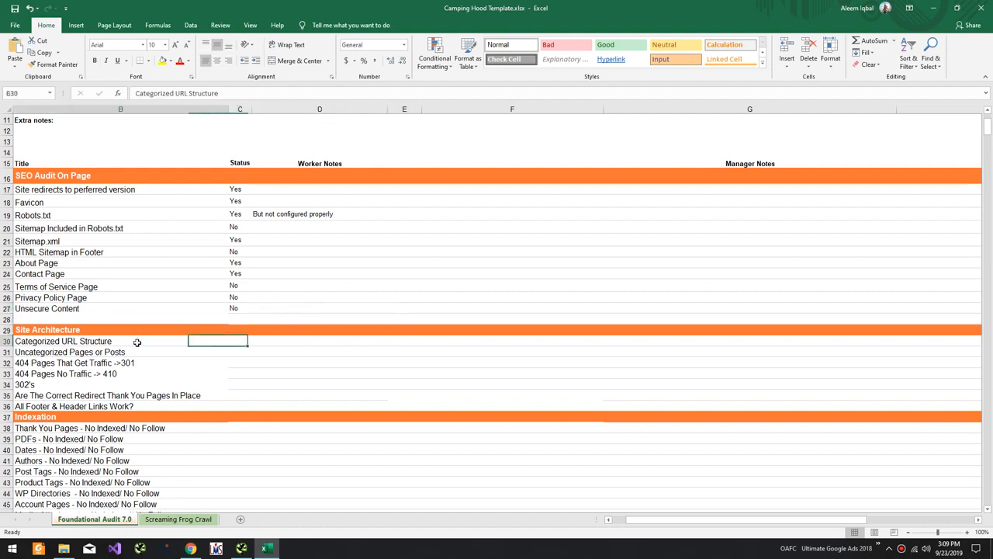
key("alt+Tab")
scroll(284, 316, "up", 3)
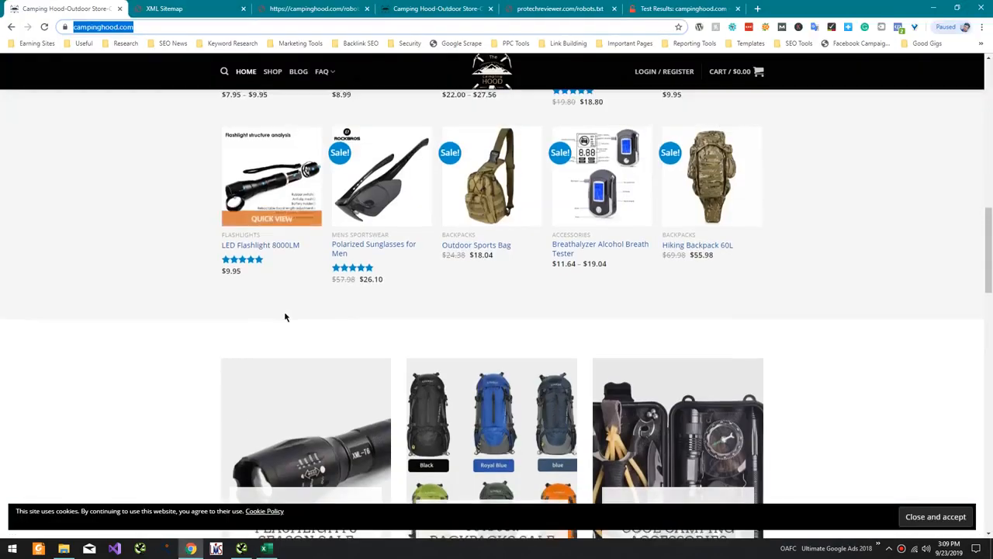
scroll(282, 315, "up", 10)
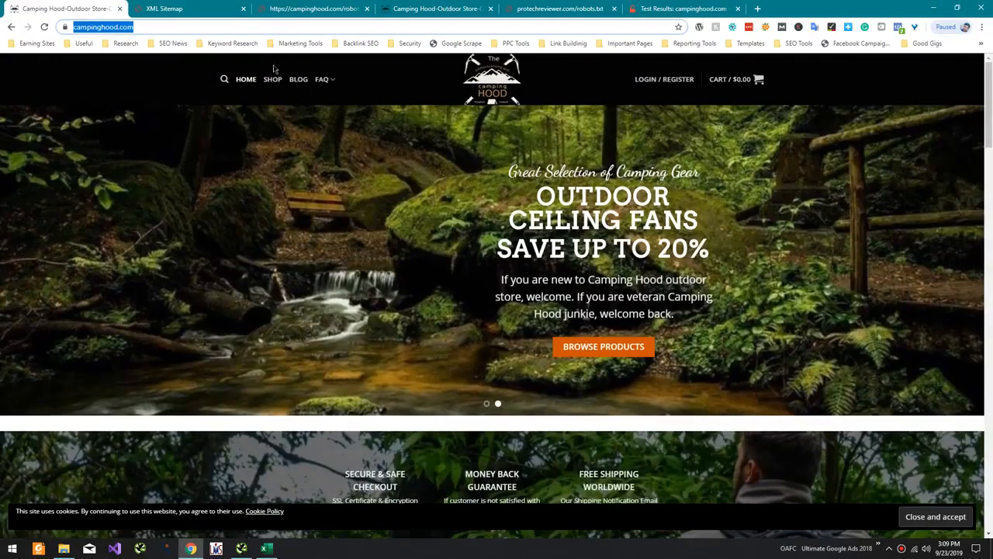
left_click(268, 83)
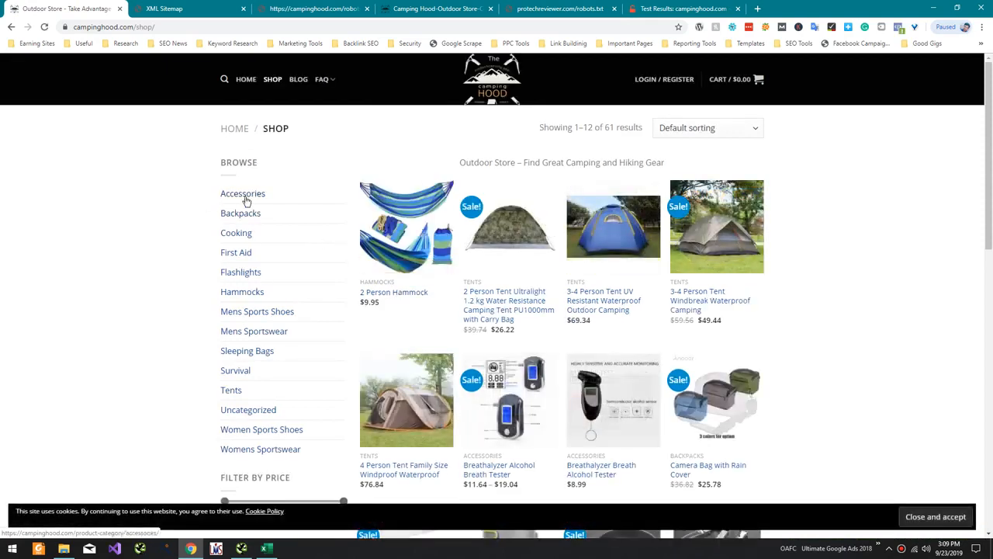
left_click(246, 200)
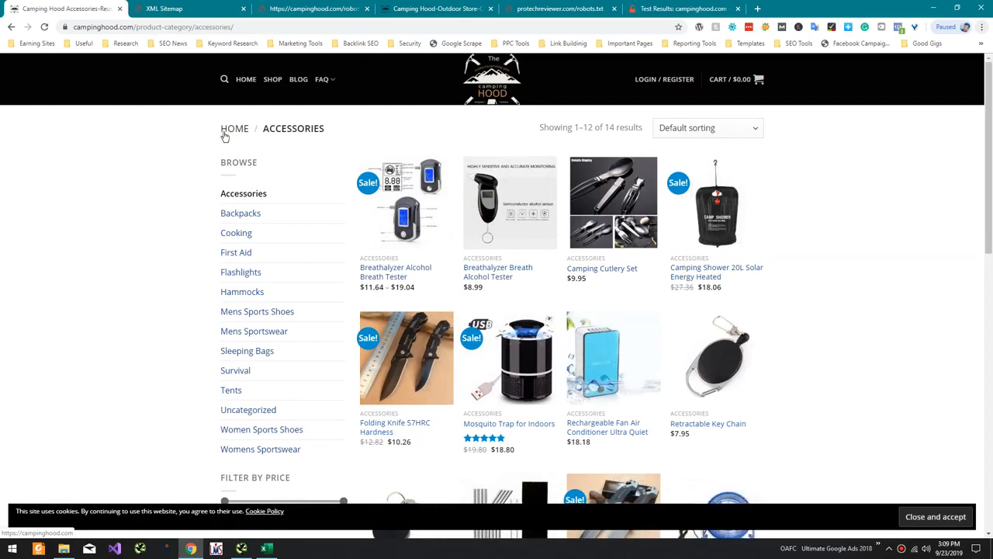
Step: Back in Excel, enter Yes for Categorized URL Structure in C30
key("alt+Tab")
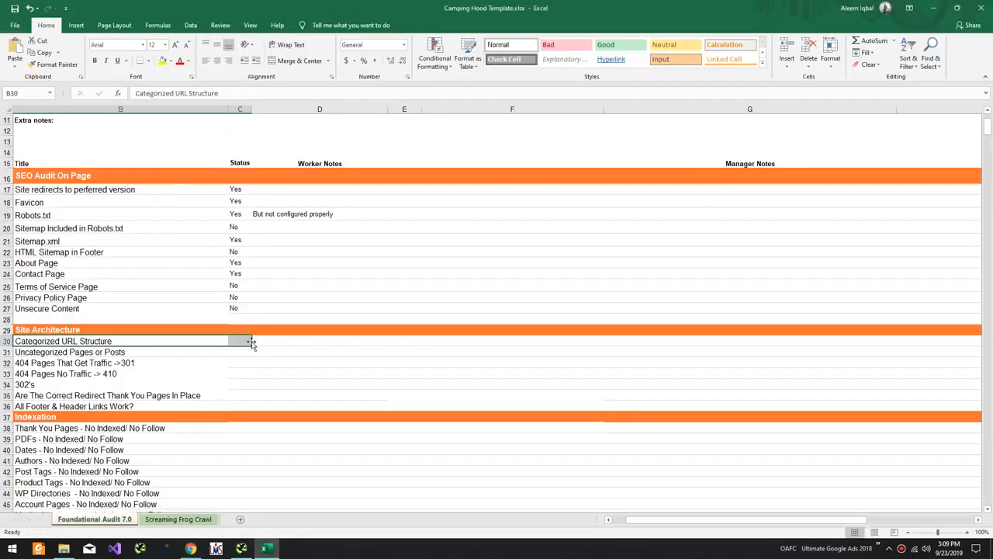
left_click(244, 340)
type("Yes")
key("Return")
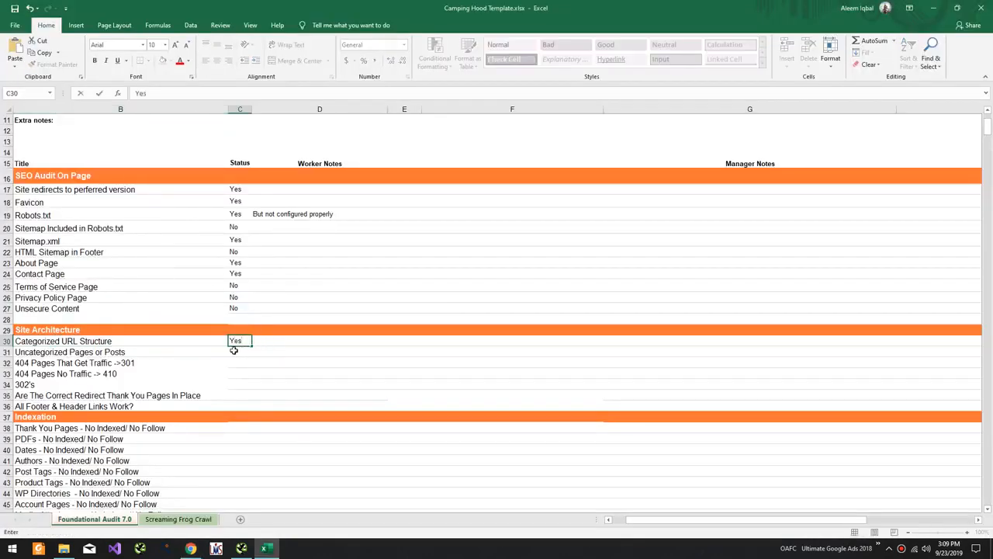
Step: Look through the shop's Accessories category page in Chrome, and return to the Excel checklist
key("alt+Tab")
scroll(157, 132, "down", 10)
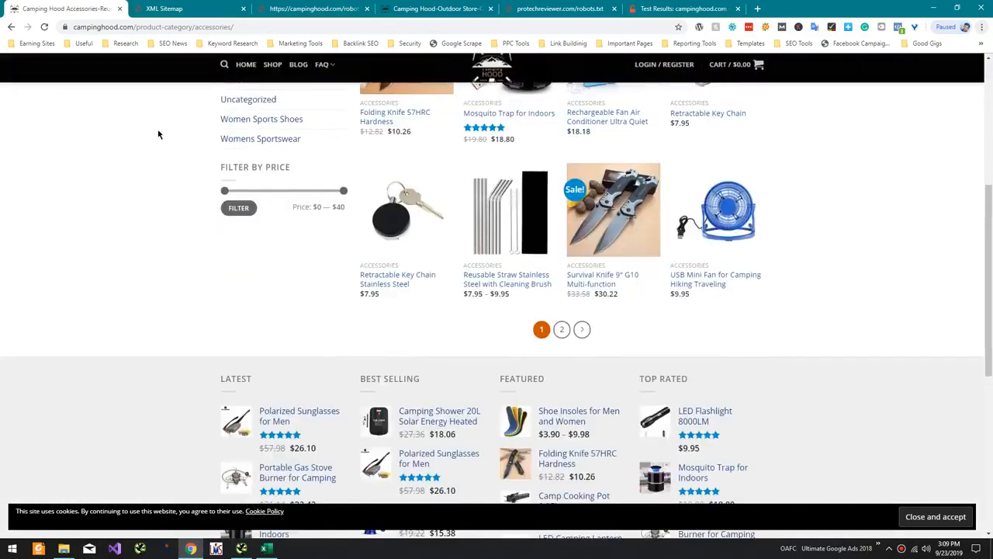
scroll(157, 133, "up", 10)
key("alt+Tab")
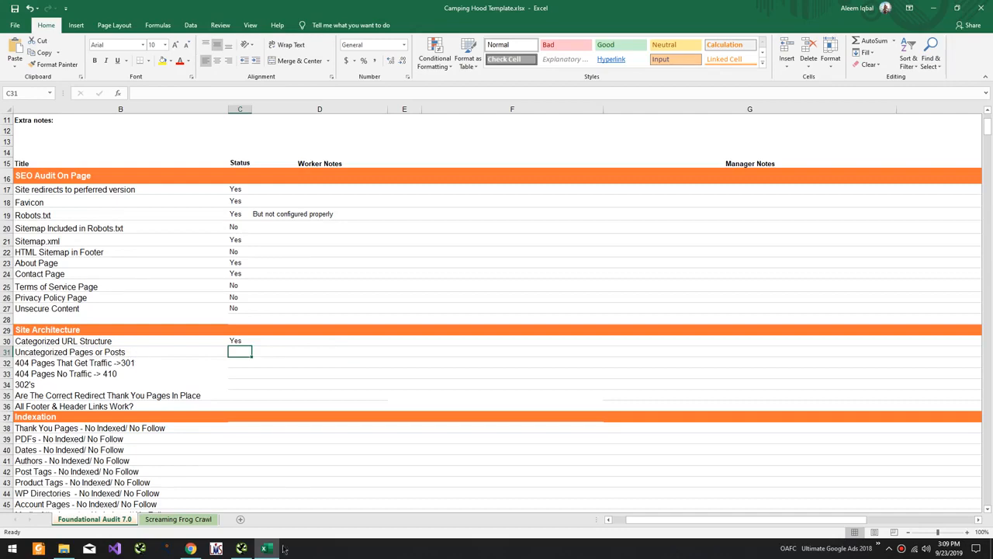
Step: Switch to Screaming Frog and open the Crawl Tree Graph for campinghood.com
left_click(241, 549)
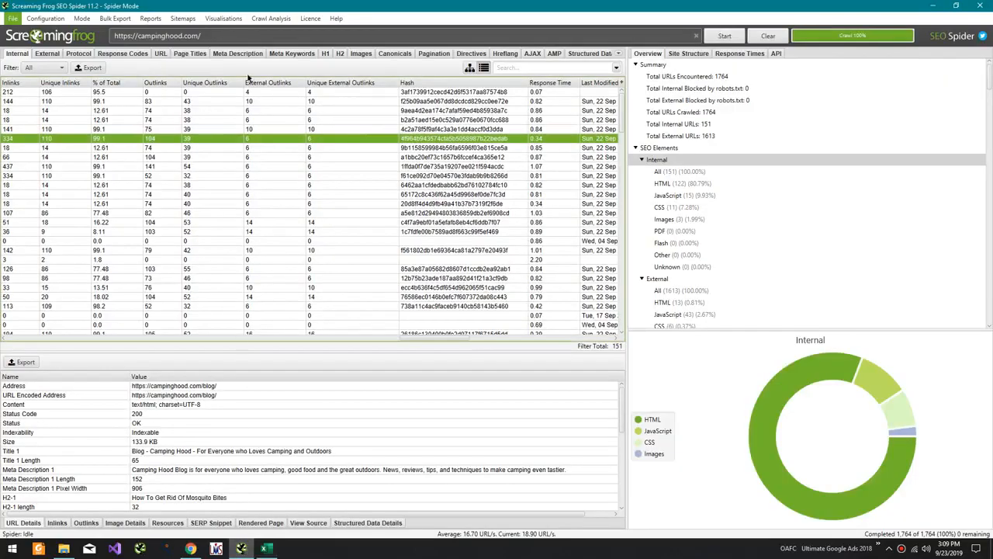
left_click(223, 18)
left_click(228, 36)
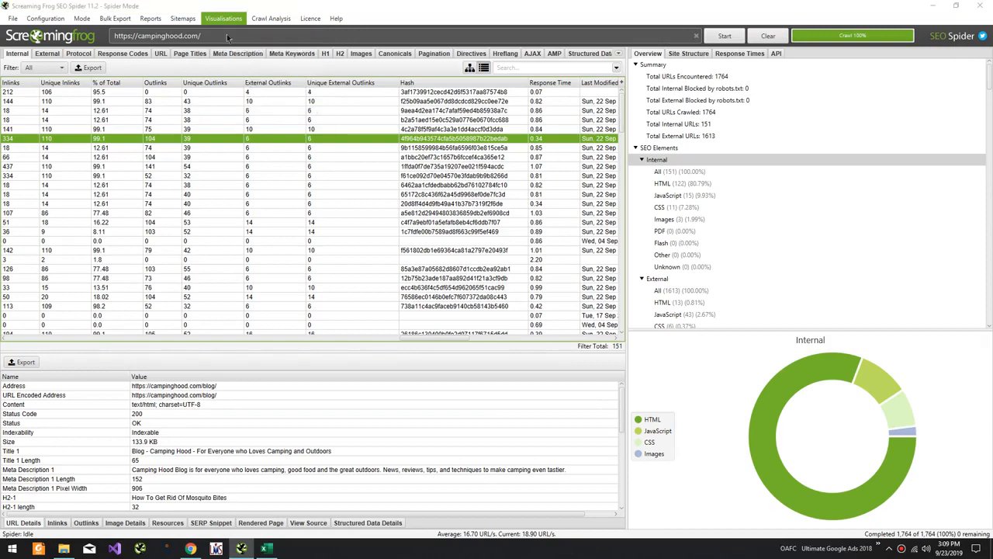
scroll(218, 114, "down", 3)
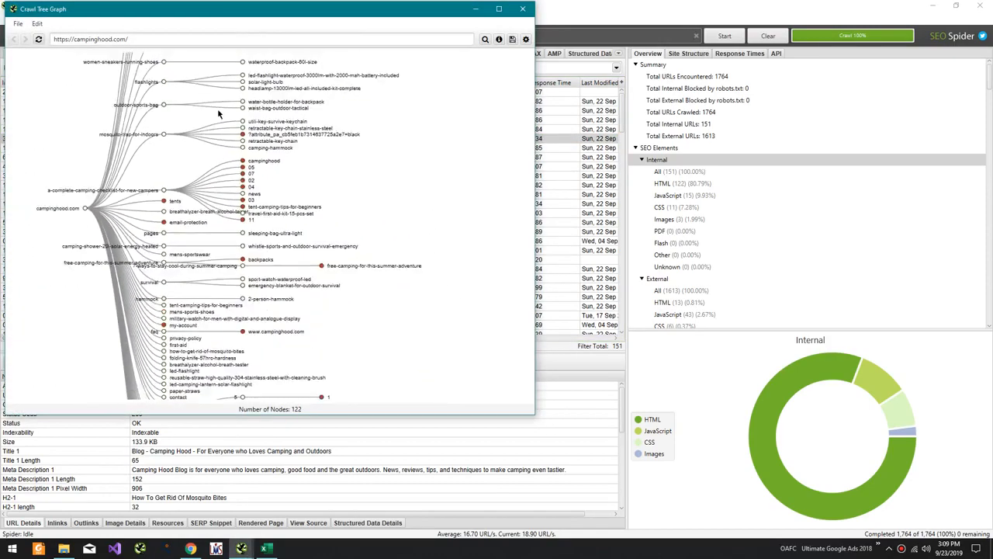
scroll(175, 165, "up", 2)
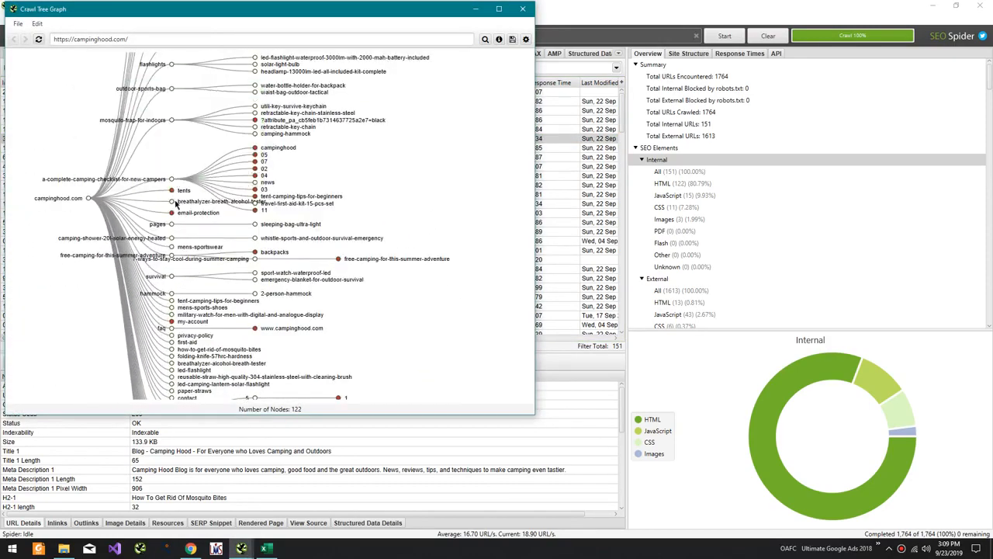
Step: Examine the URL details of pages attached directly to the home page, including the shoe insoles, camera bag and lost-password nodes
mouse_move(175, 204)
mouse_move(173, 184)
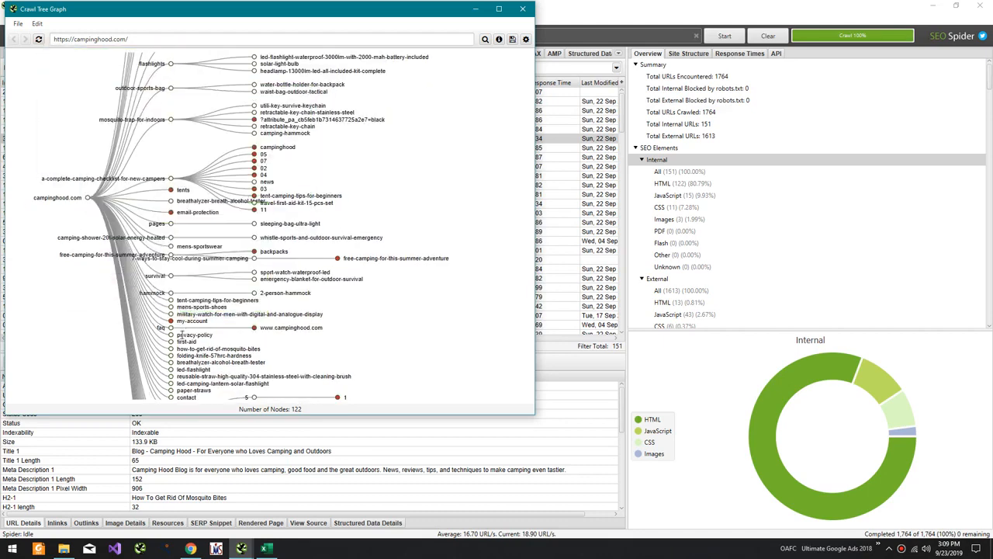
mouse_move(179, 363)
scroll(432, 261, "down", 5)
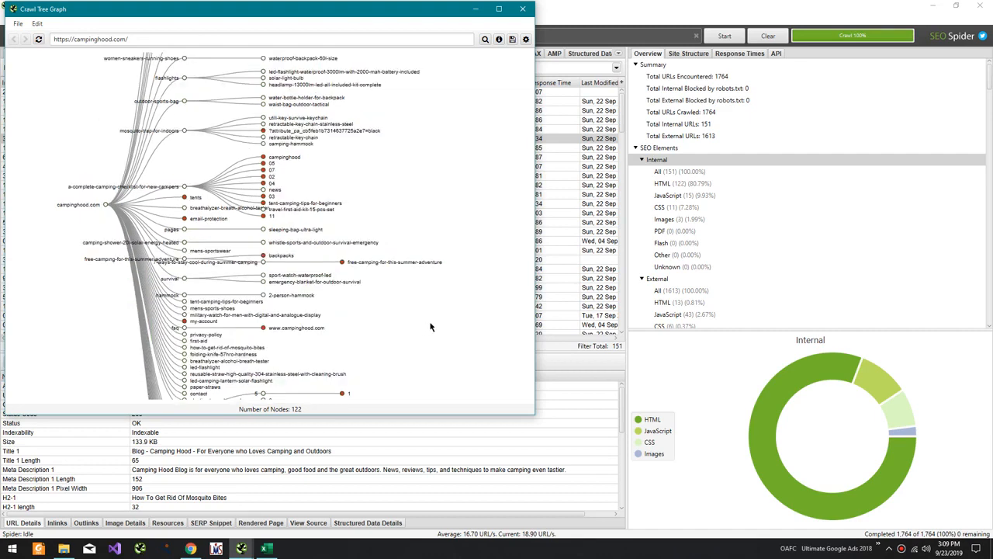
left_click_drag(428, 304, 430, 131)
scroll(277, 257, "up", 4)
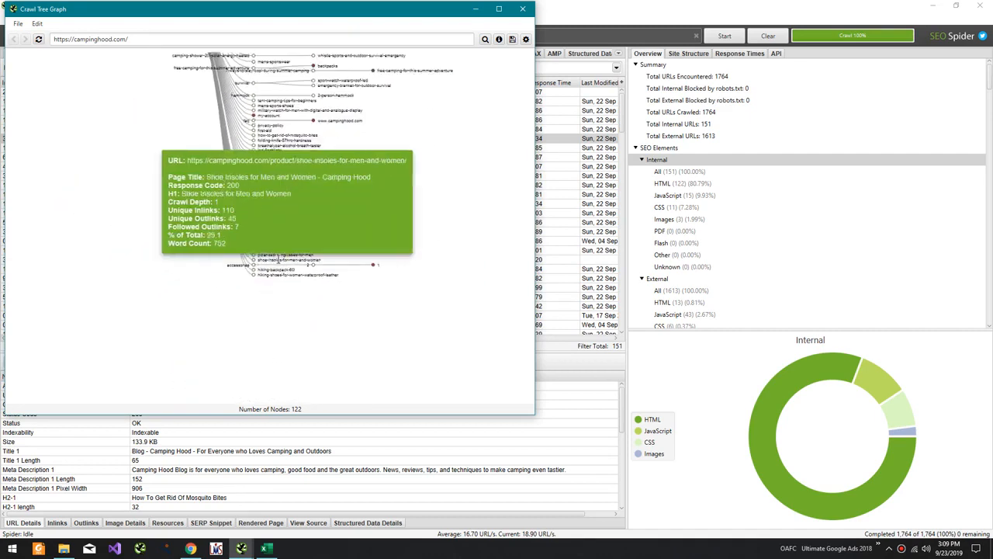
mouse_move(271, 268)
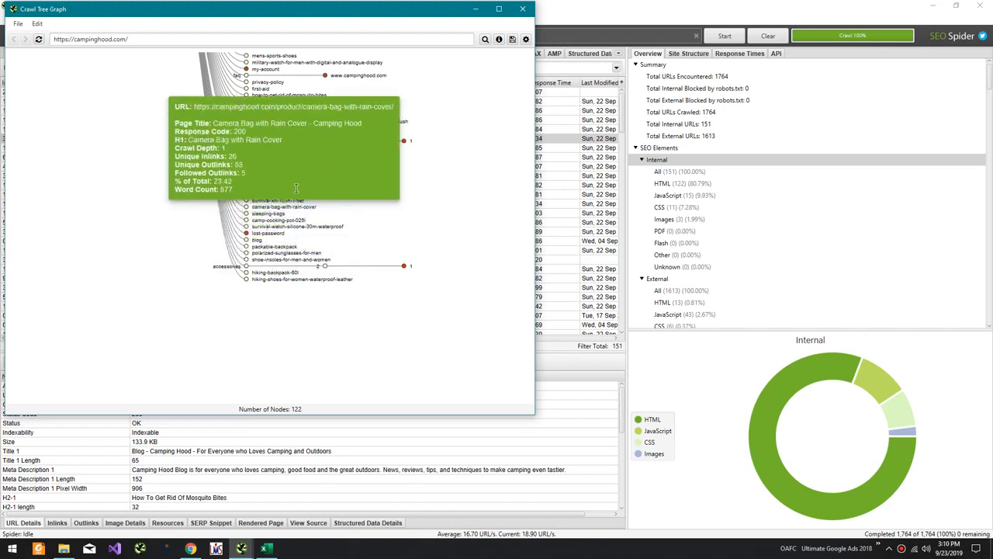
mouse_move(277, 234)
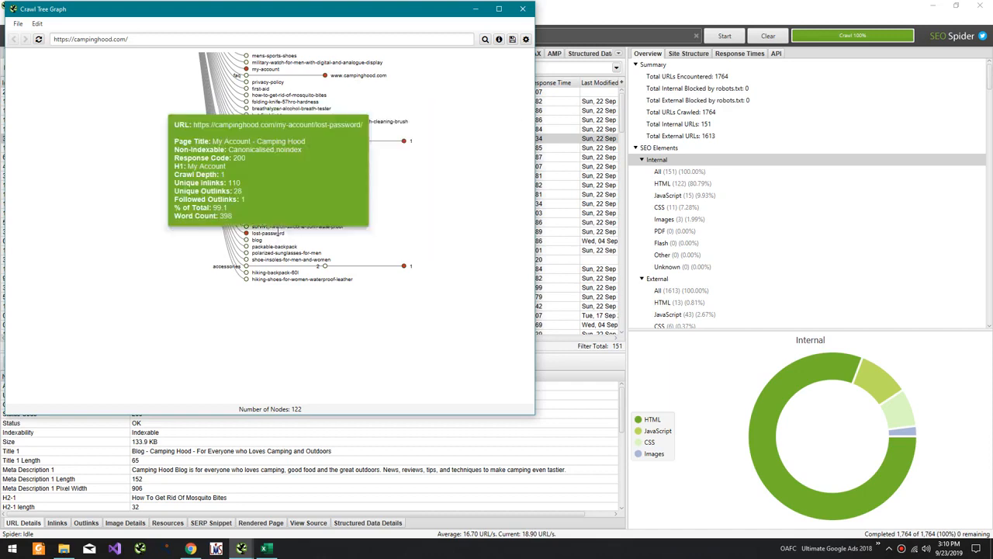
Step: Inspect the shop pagination branch and the cooking category's product nodes in the crawl tree for their URL structure
left_click_drag(466, 135, 449, 322)
mouse_move(390, 332)
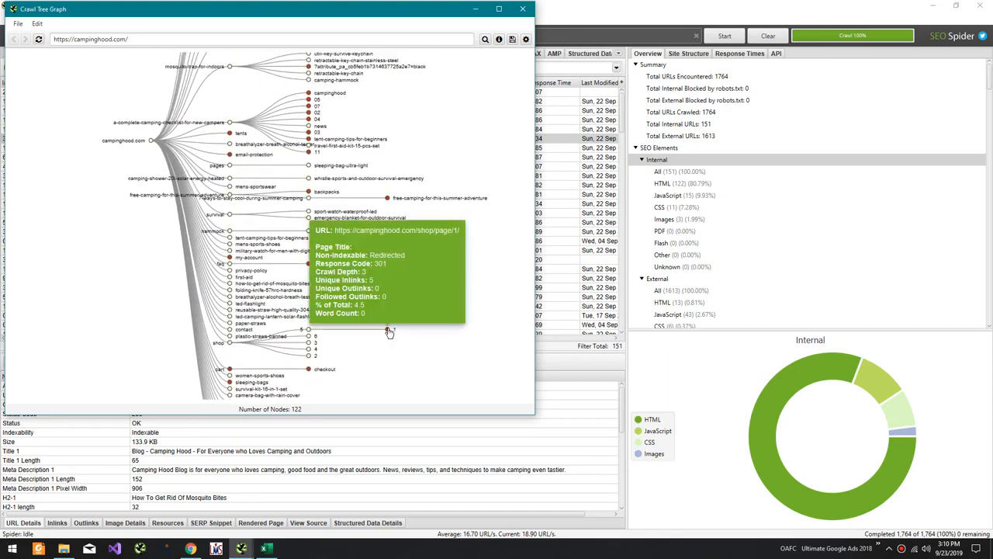
left_click_drag(427, 264, 448, 370)
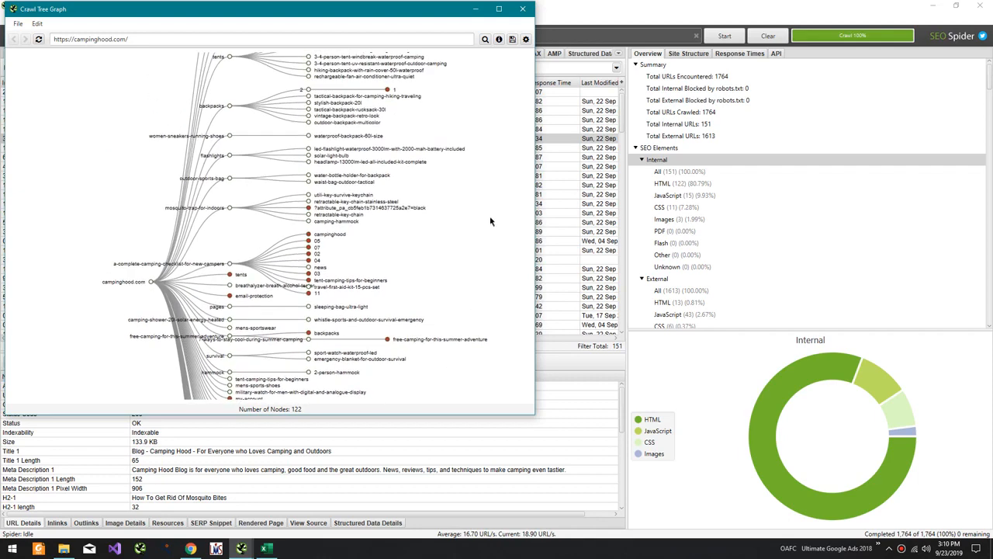
left_click_drag(490, 216, 474, 347)
left_click_drag(490, 201, 495, 281)
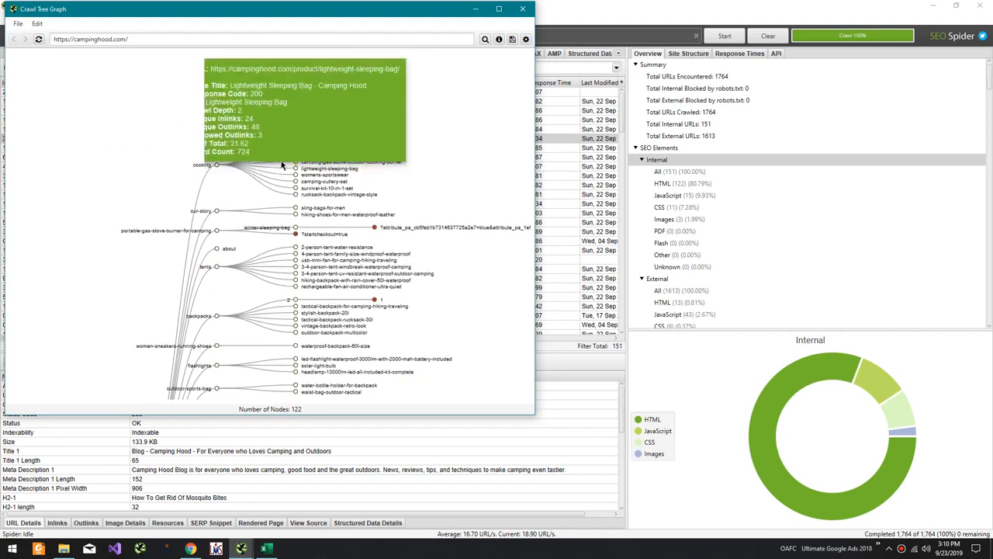
mouse_move(300, 138)
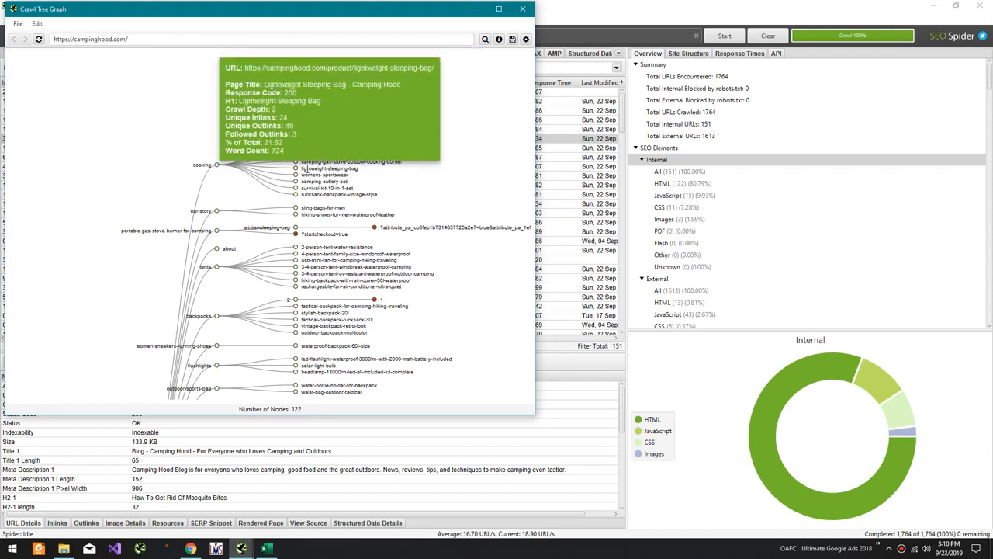
left_click_drag(488, 345, 466, 193)
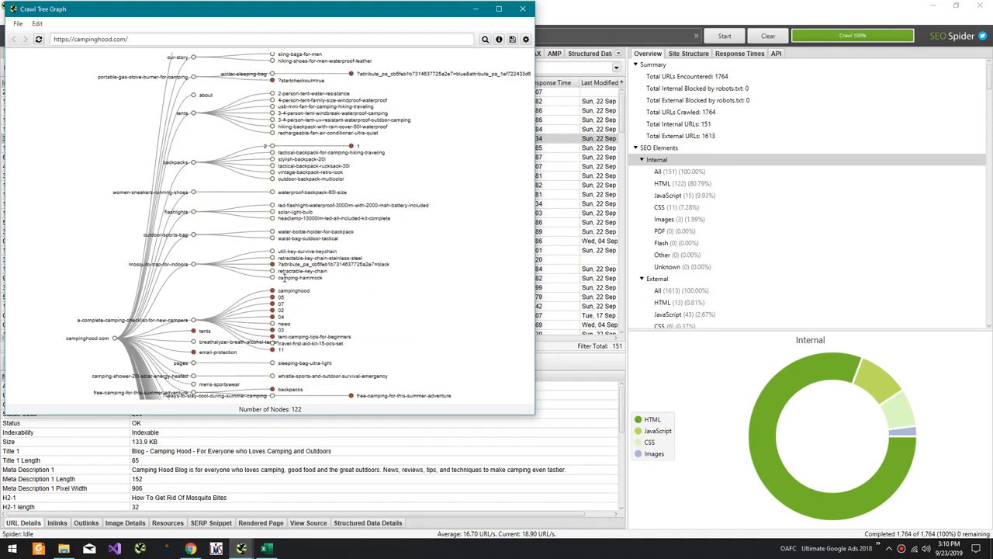
Step: Check the URLs of the tents node and of uncategorized product nodes such as led-flashlight and folding-knife-57hrc-hardness
mouse_move(202, 331)
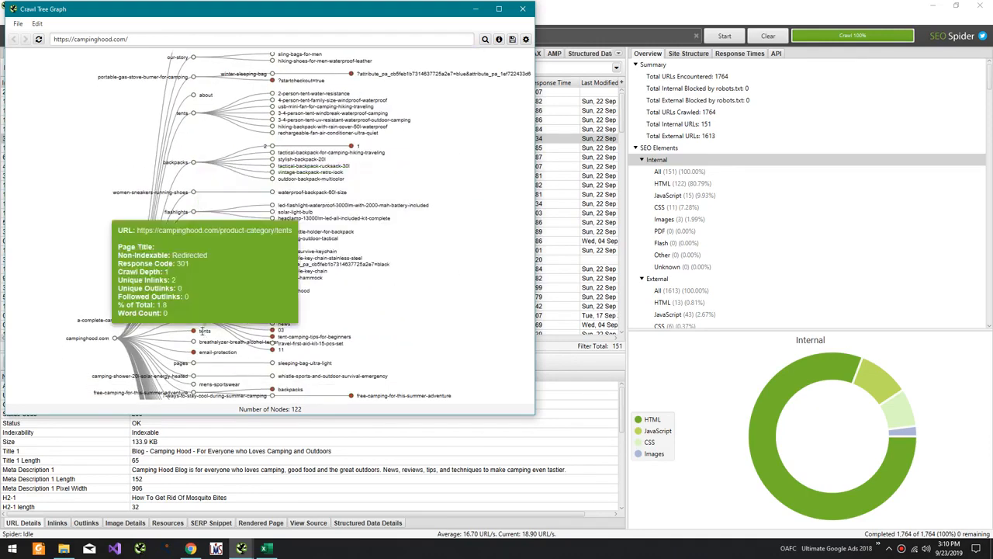
mouse_move(208, 349)
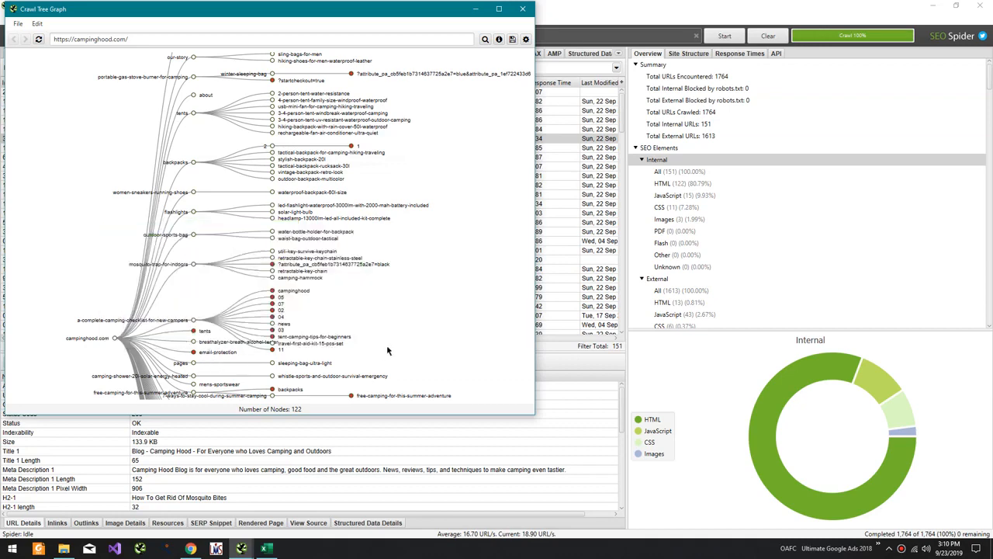
left_click_drag(390, 351, 393, 279)
mouse_move(227, 310)
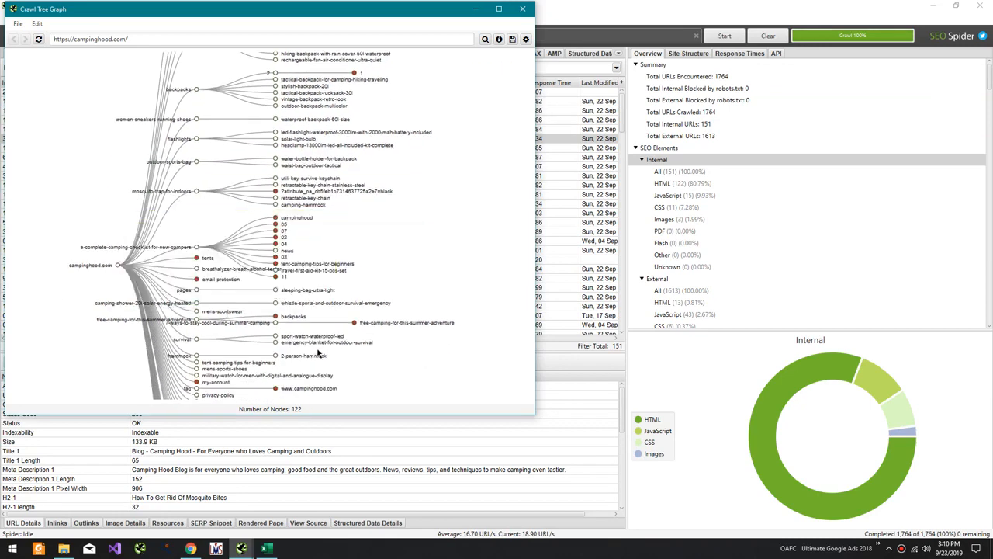
left_click_drag(317, 352, 318, 301)
mouse_move(217, 357)
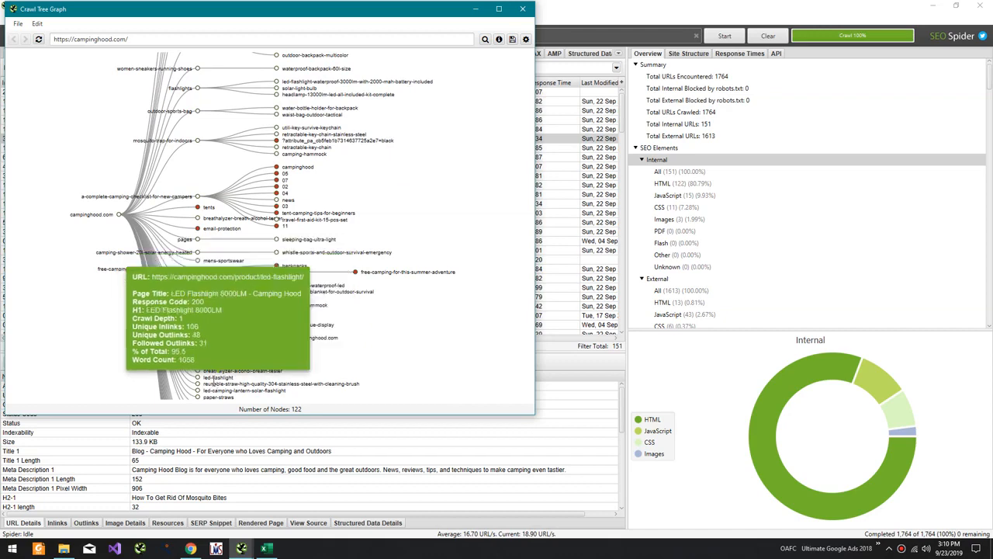
mouse_move(215, 375)
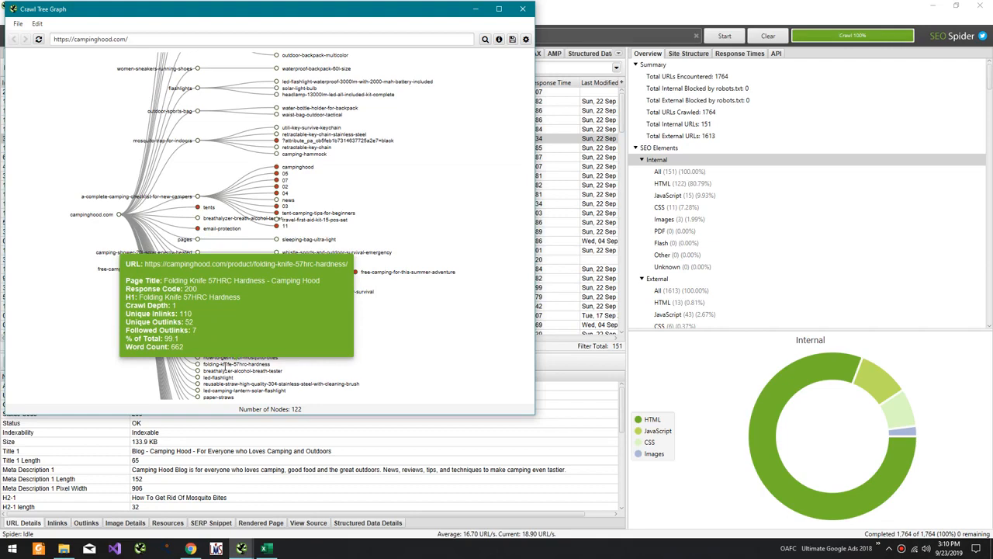
Step: Copy the breathalyzer-alcohol-breath-tester node's URL, open it in a new Chrome tab and review the product page's category and description
right_click(243, 363)
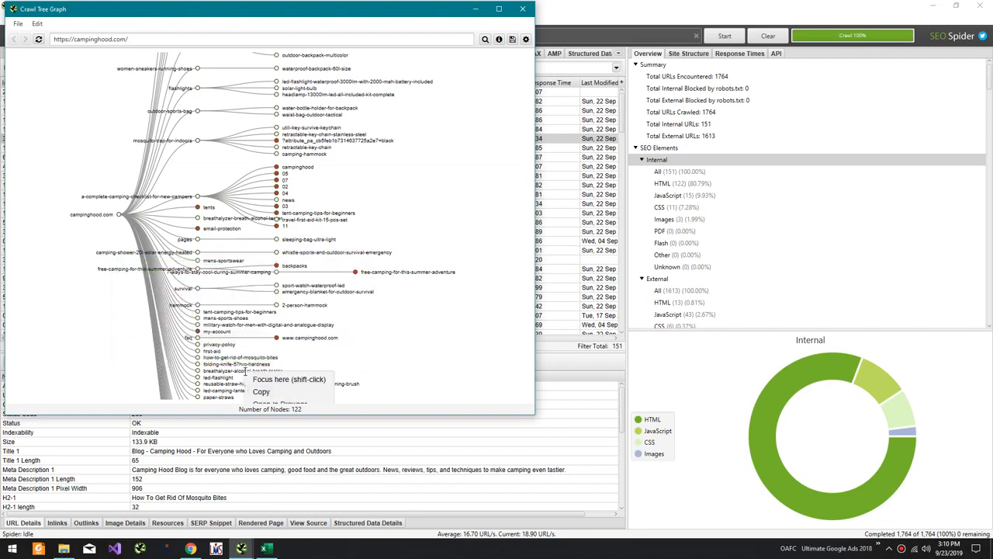
key("alt+Tab")
key("alt+Tab")
key("alt+Tab")
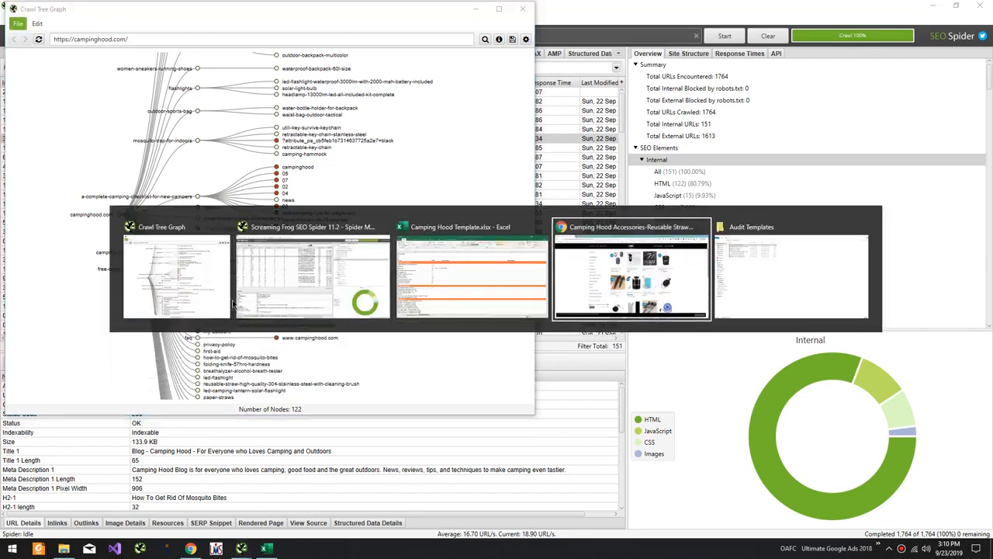
key("ctrl+t")
type("https://campinghood.com/product/breathalyzer-alcohol-breath-tester/")
key("Return")
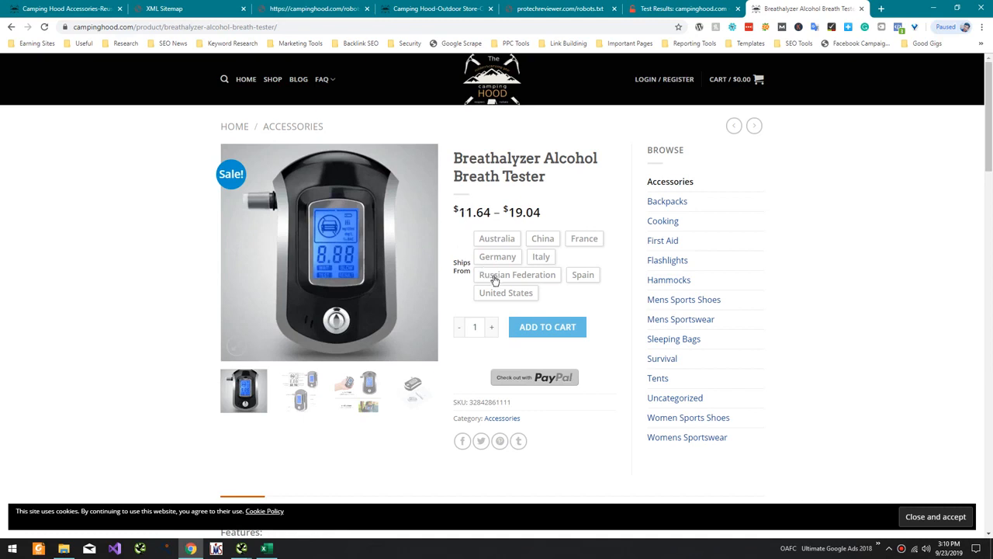
scroll(244, 235, "down", 4)
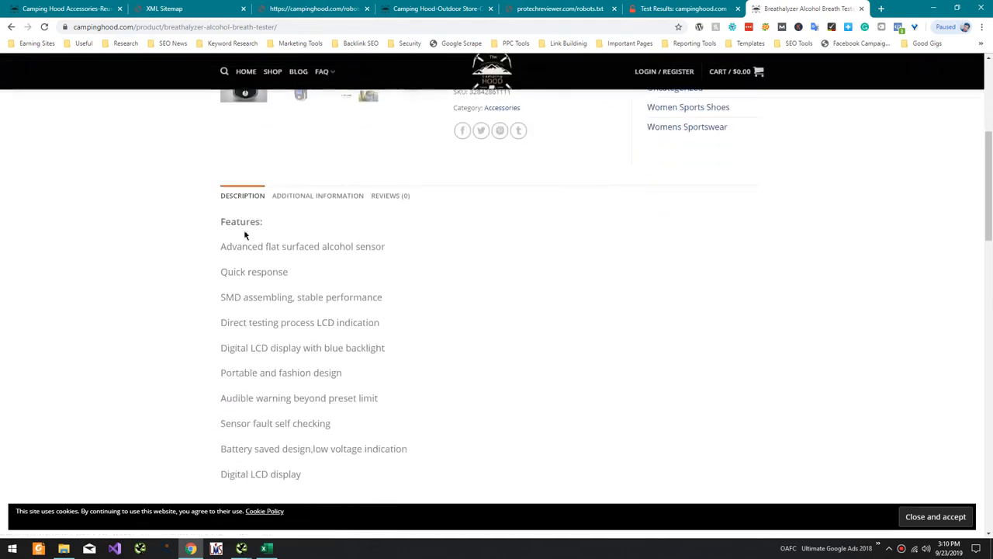
scroll(303, 208, "down", 4)
Step: Return to Excel and enter Yes for Uncategorized Pages or Posts in C31
key("alt+Tab")
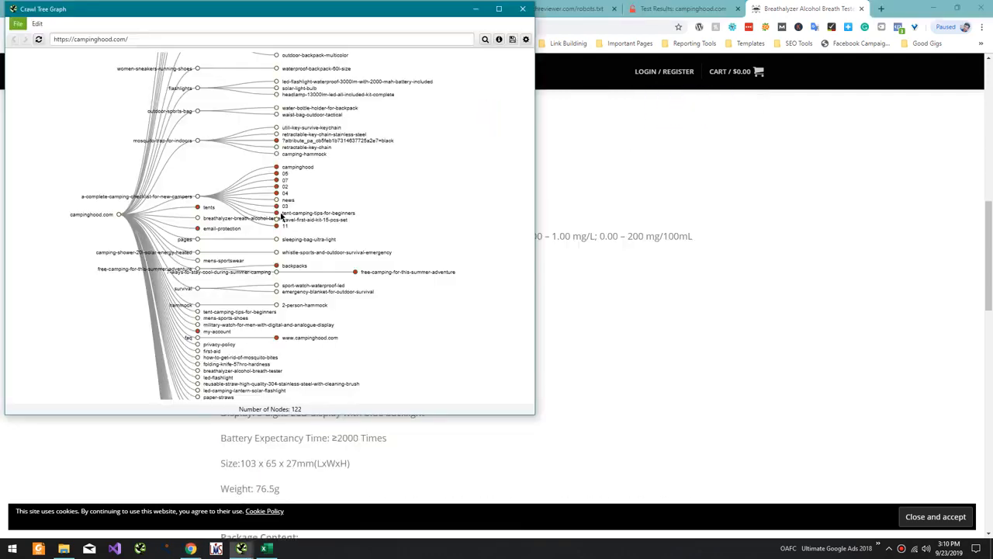
key("alt+Tab")
key("alt+Tab")
key("alt+Tab")
key("alt+Tab")
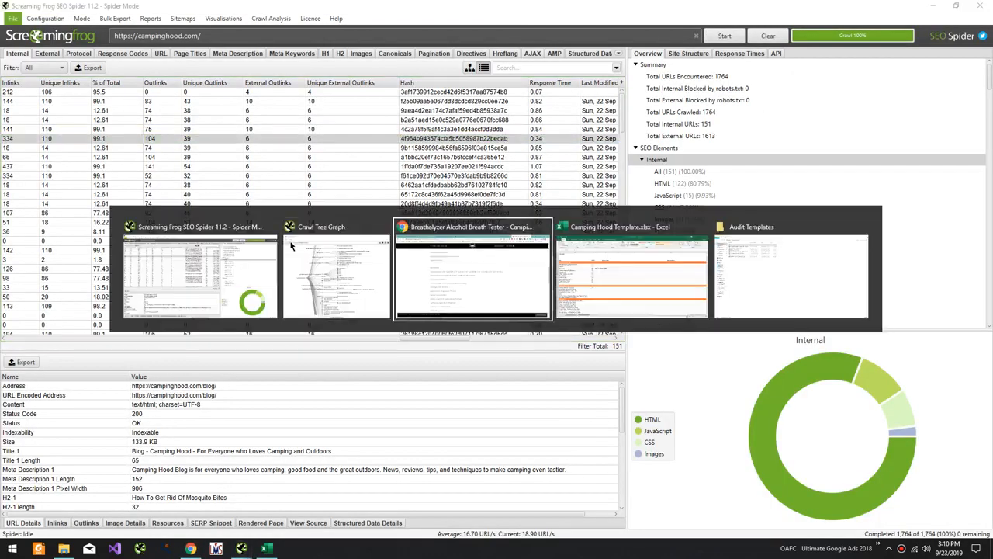
key("alt+Tab")
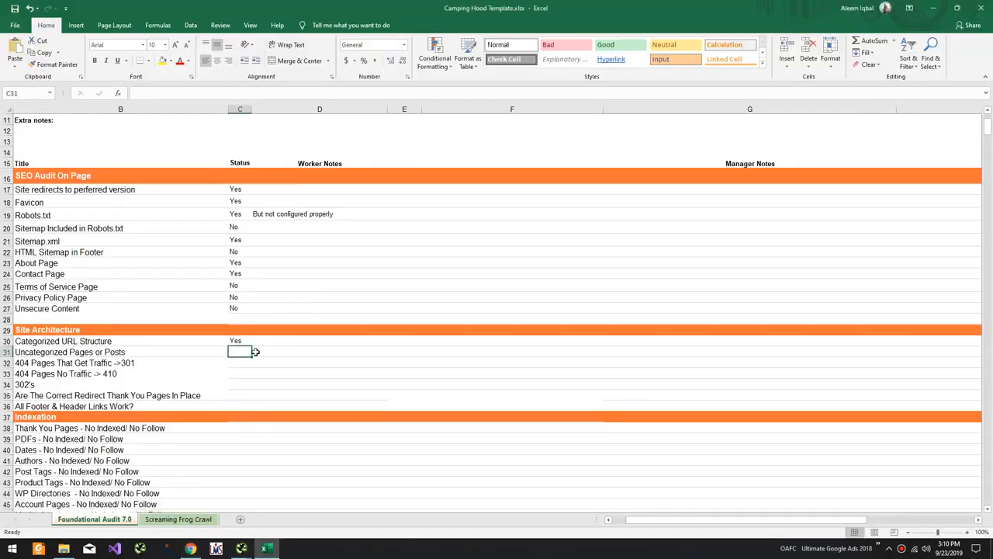
type("Yes")
key("Return")
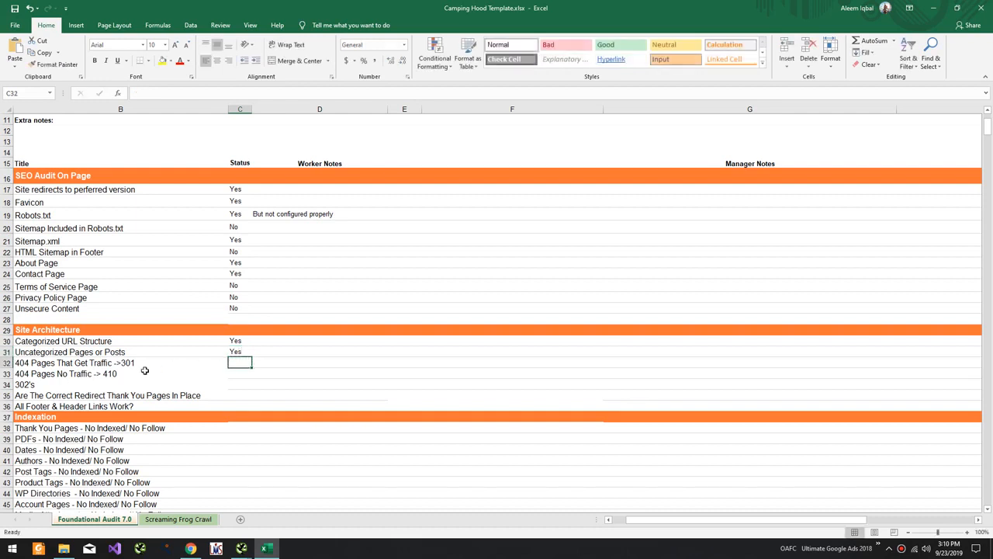
Step: Switch back to Screaming Frog's Crawl Tree Graph, look over its branches once more, and close the graph window
key("alt")
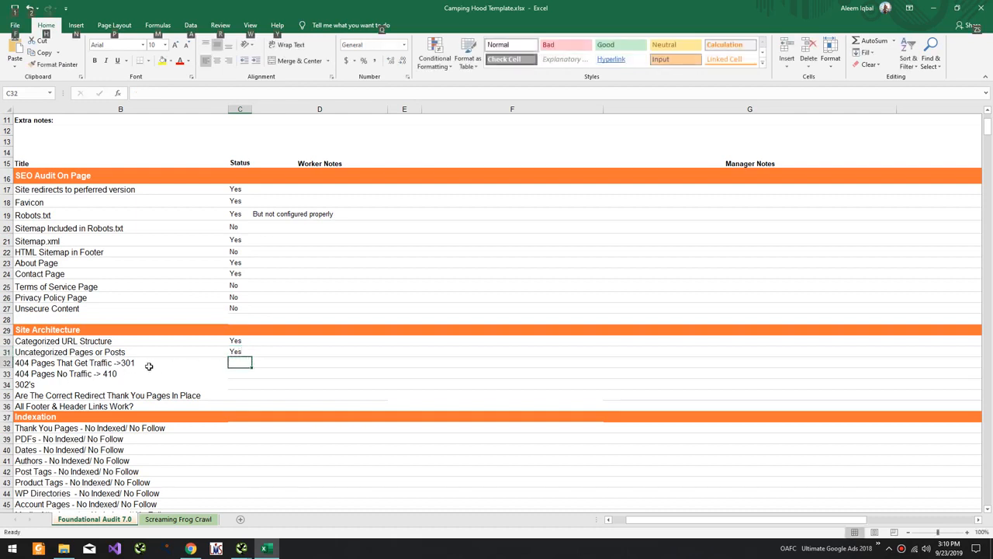
key("alt+Tab")
key("alt+Tab")
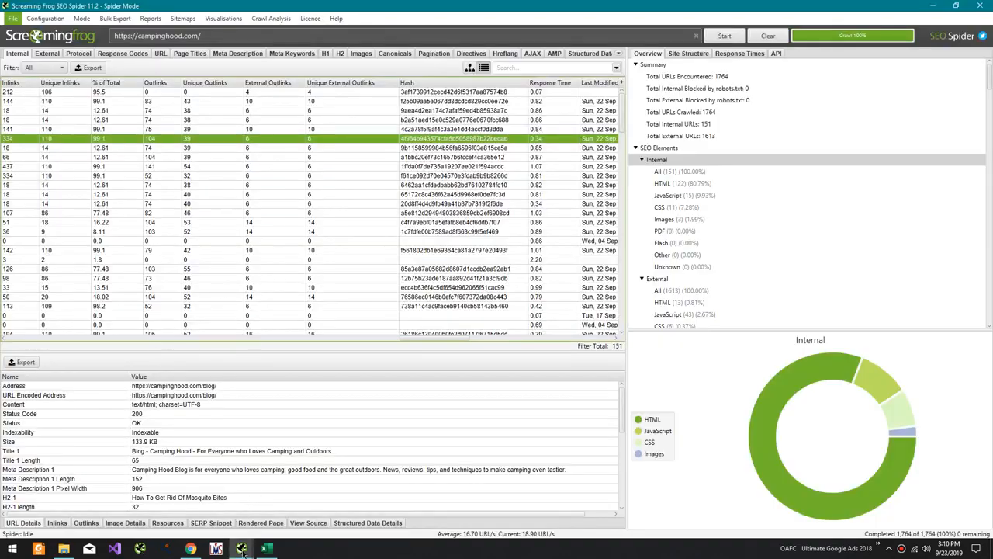
mouse_move(241, 548)
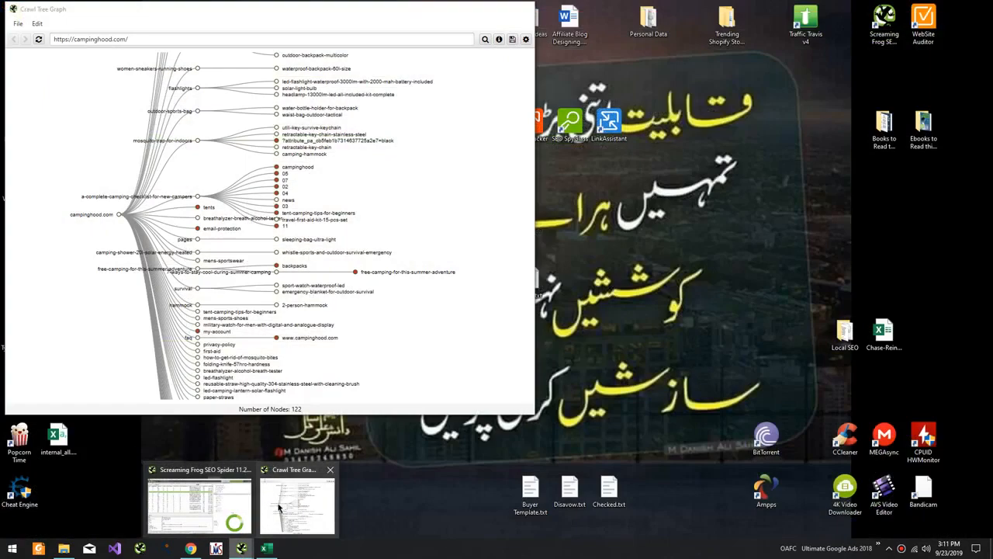
left_click(294, 503)
scroll(434, 194, "down", 5)
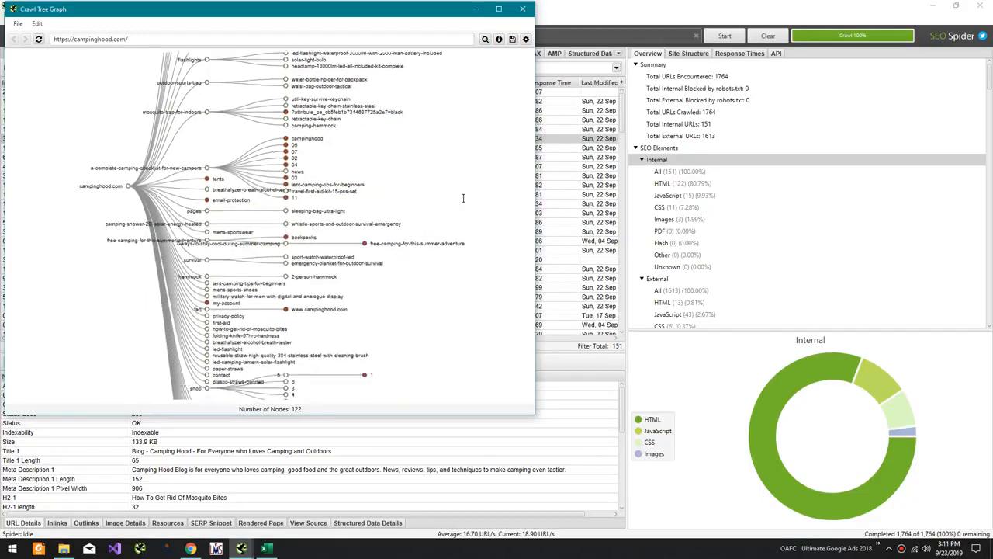
scroll(377, 186, "up", 6)
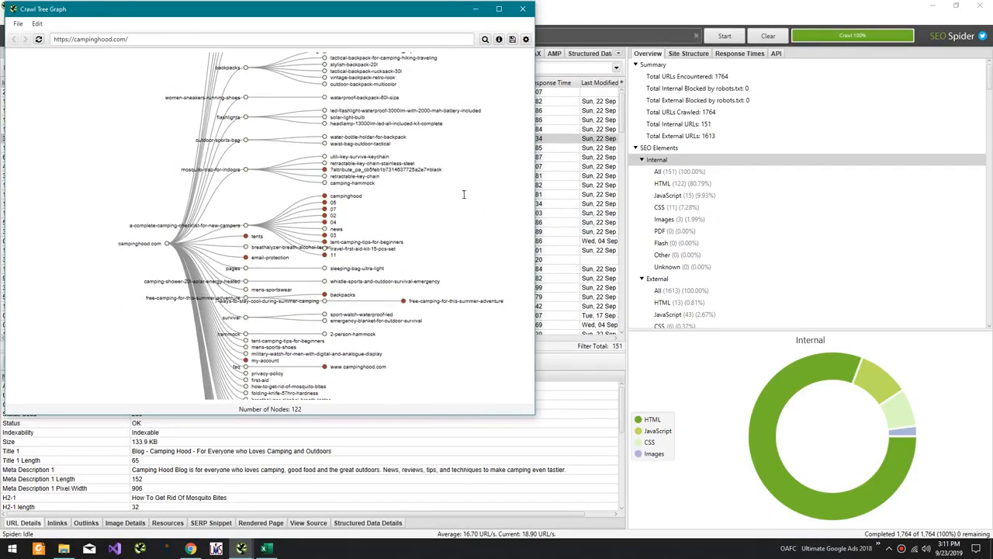
scroll(438, 345, "up", 3)
left_click(521, 9)
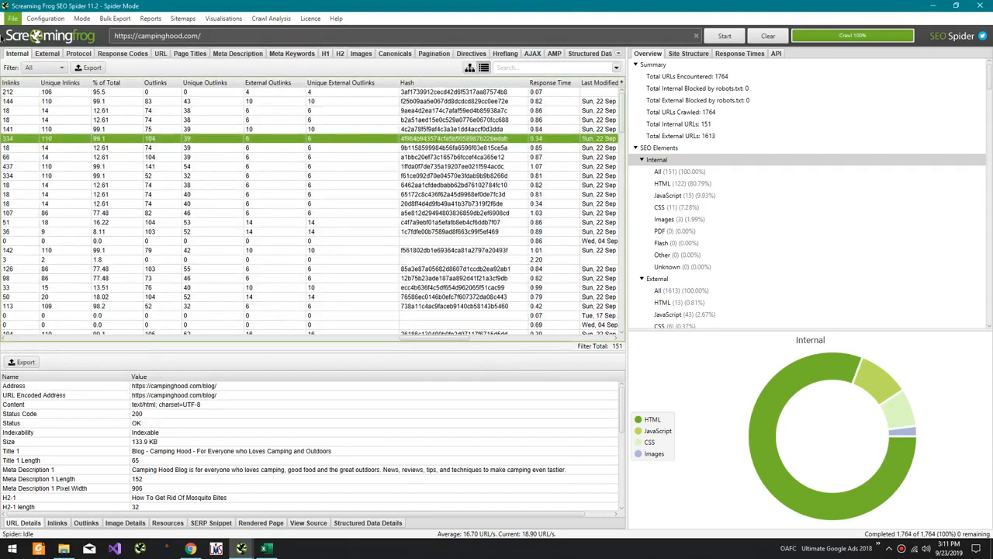
Step: Display the external URLs in Screaming Frog, sort them by status code in descending order, and look through the list for 404s
left_click(48, 53)
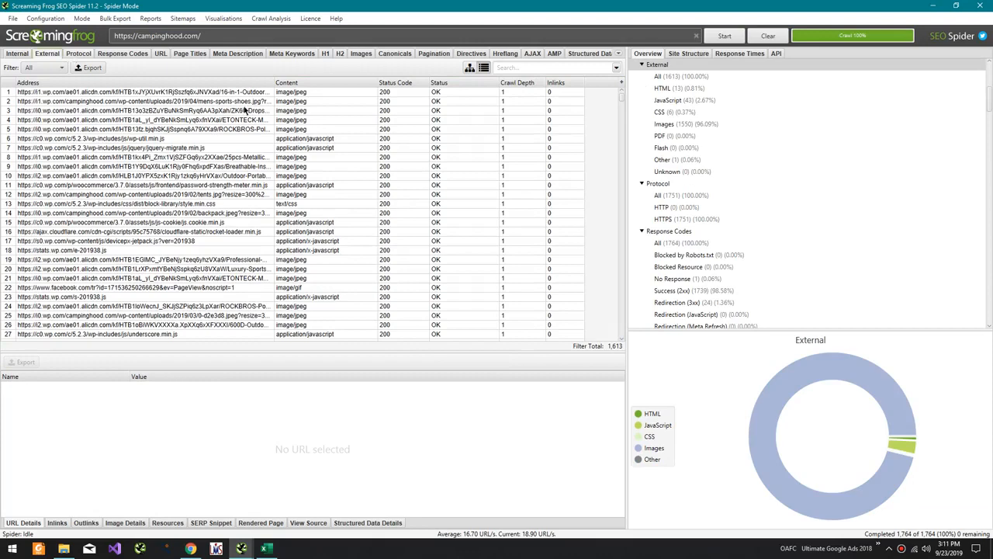
left_click(395, 91)
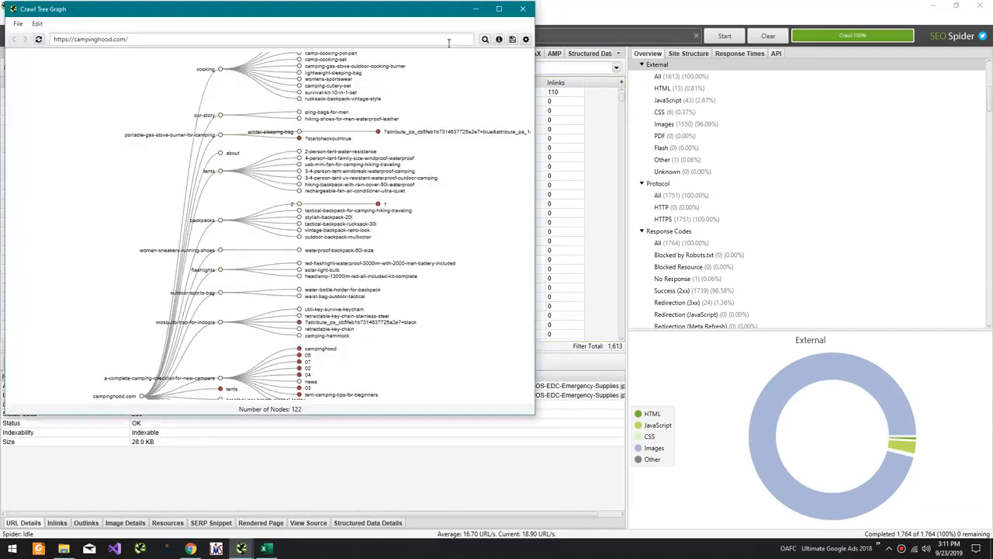
left_click(521, 9)
left_click(398, 85)
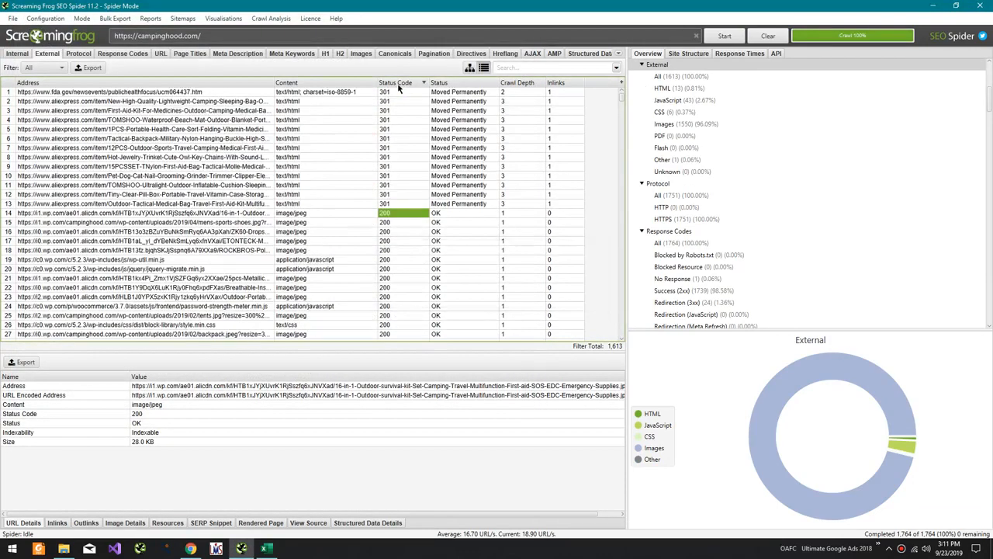
scroll(388, 110, "down", 19)
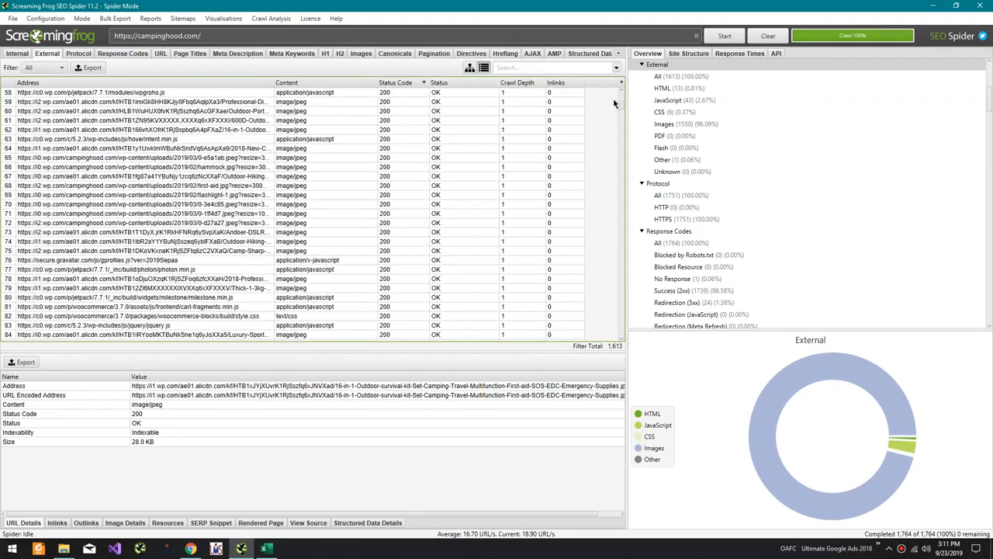
left_click_drag(621, 110, 583, 331)
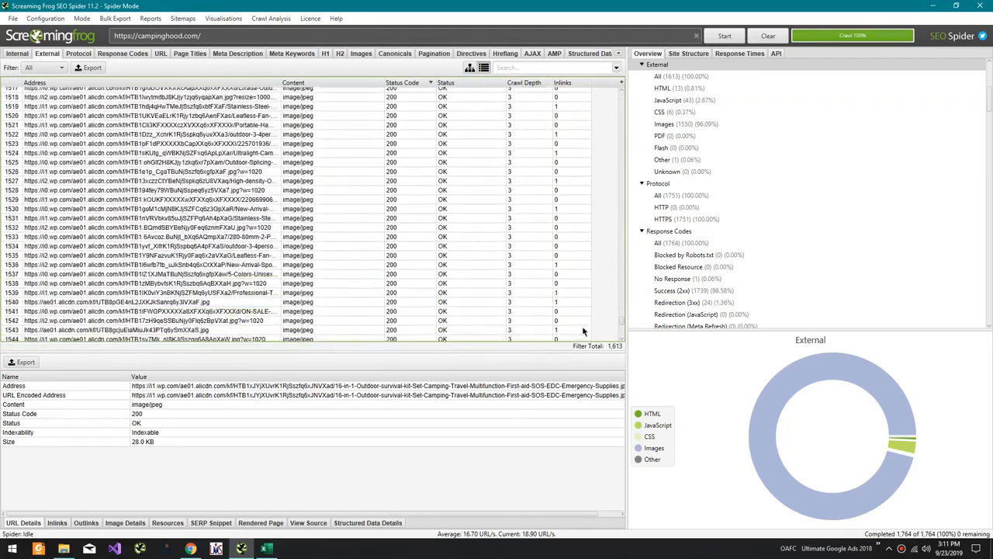
Step: Switch to Excel and enter No for both 404 page rows of Site Architecture, in C32 and C33
key("alt+Tab")
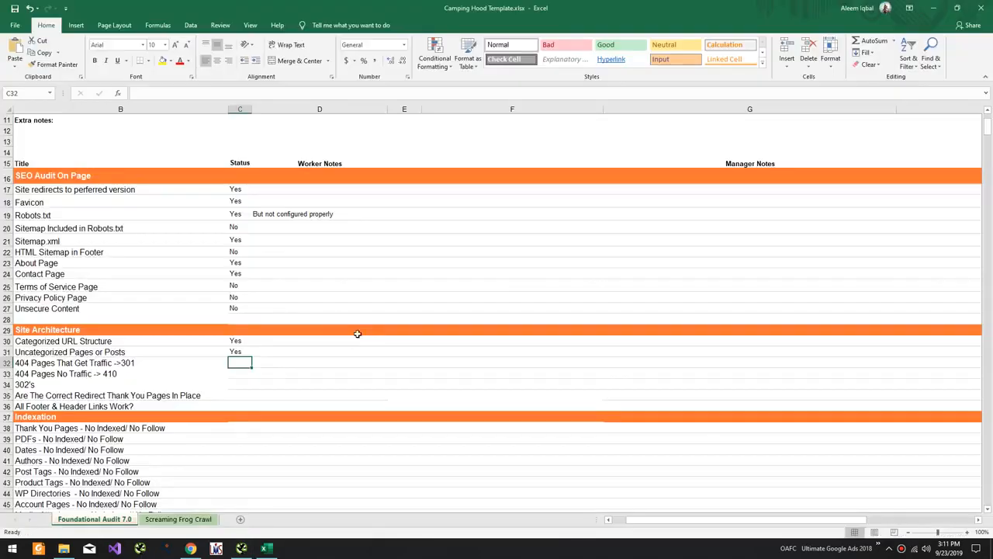
left_click_drag(129, 361, 239, 362)
left_click(240, 362)
type("No")
key("Return")
type("No")
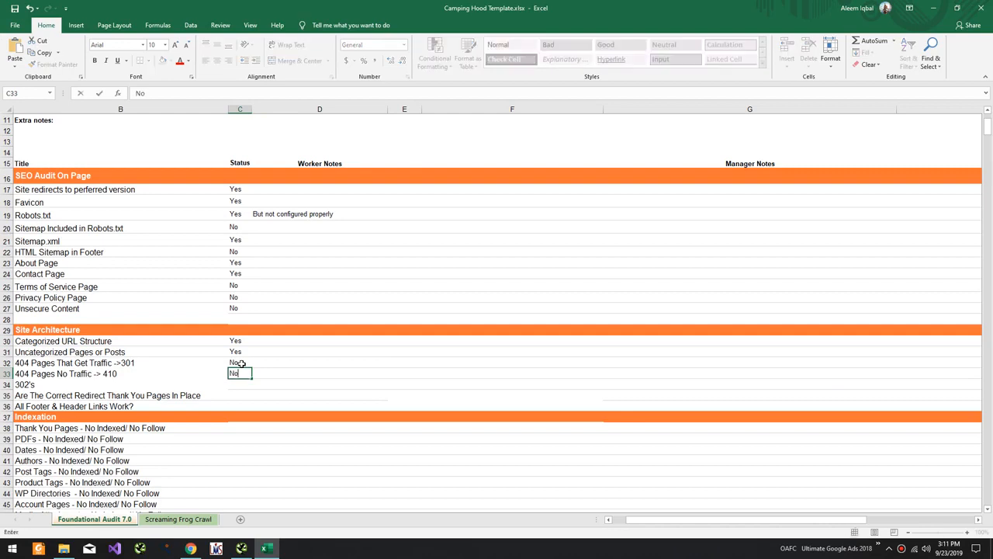
key("Return")
Step: Return to Screaming Frog and check the status codes of the external URLs for 302 redirects, ending at the start of the list
key("alt+Tab")
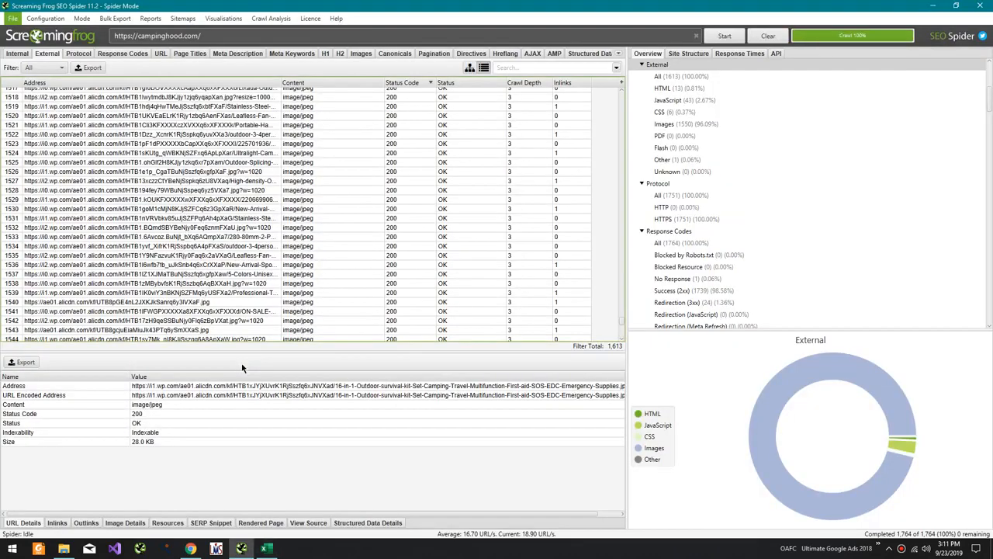
left_click_drag(446, 227, 411, 50)
left_click(420, 94)
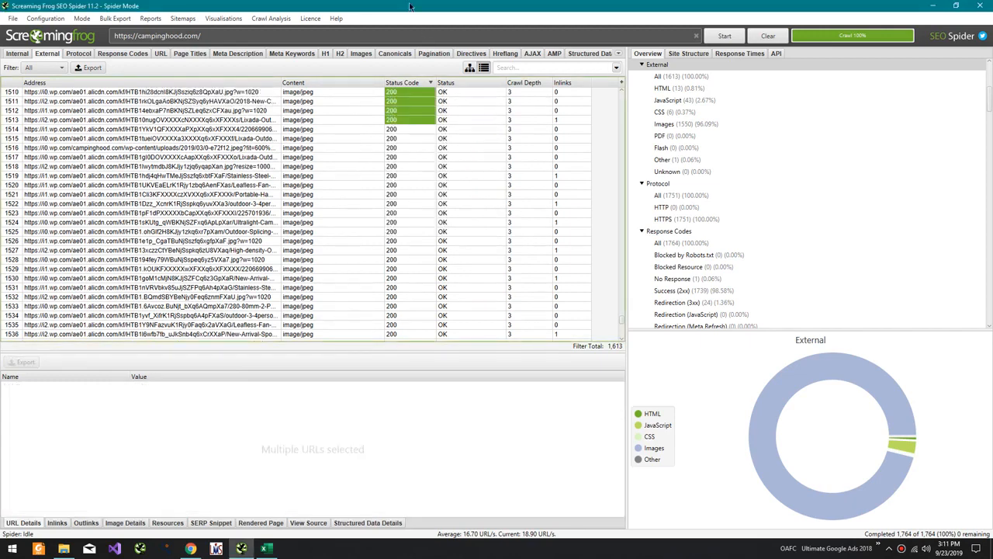
left_click_drag(411, 6, 414, 378)
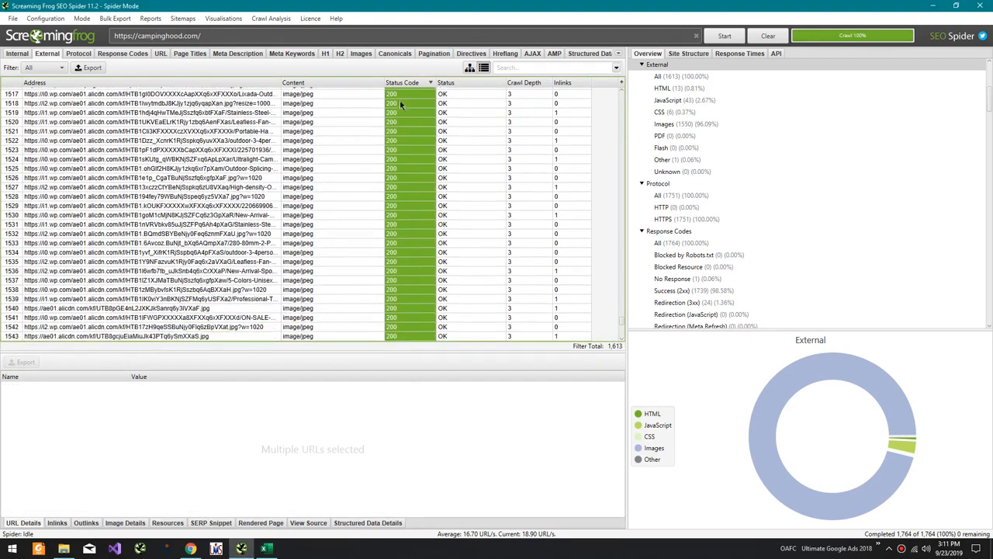
scroll(405, 111, "up", 20)
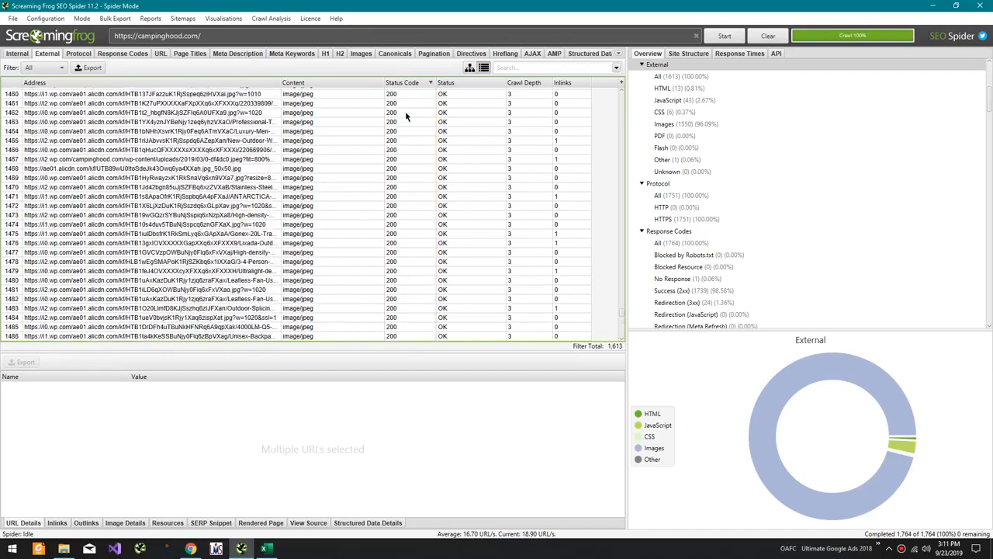
left_click_drag(621, 308, 622, 78)
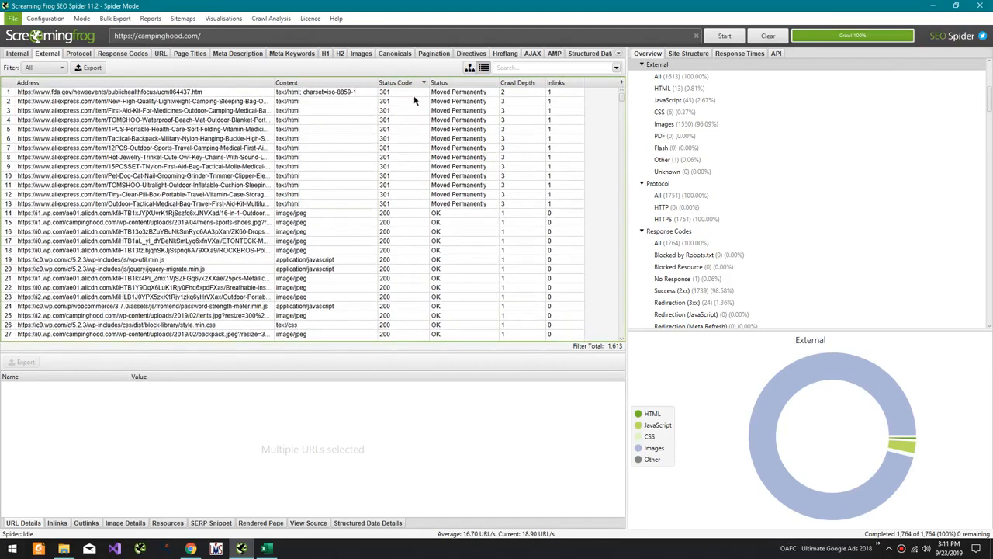
Step: Switch back to Excel and enter No for 302's in C34
key("alt+Tab")
type("No")
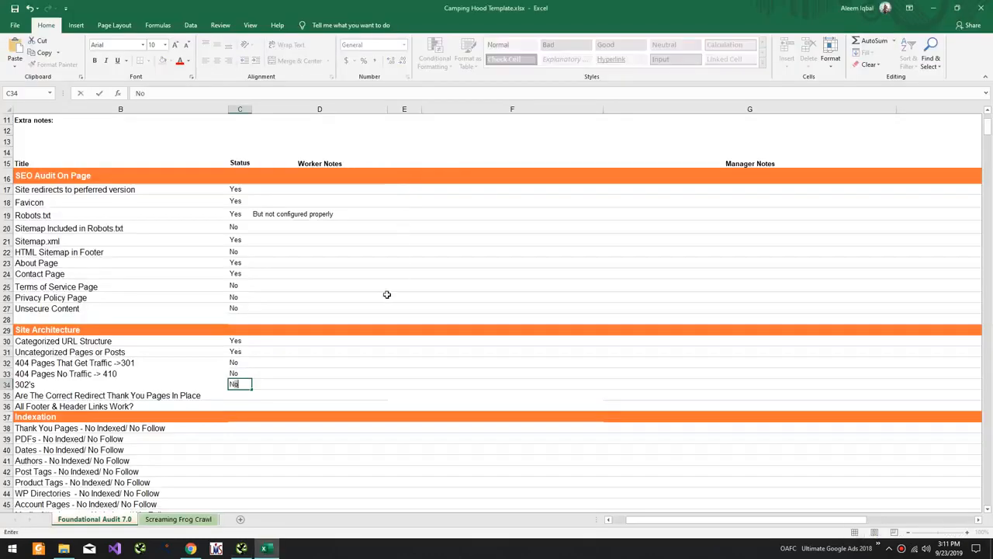
key("Return")
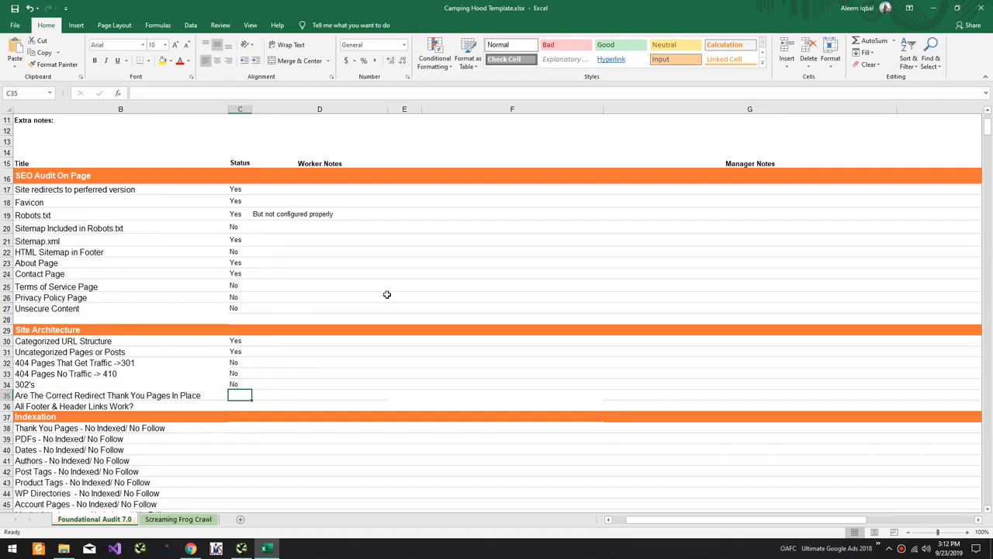
Step: Switch to the breathalyzer product page in Chrome
key("alt")
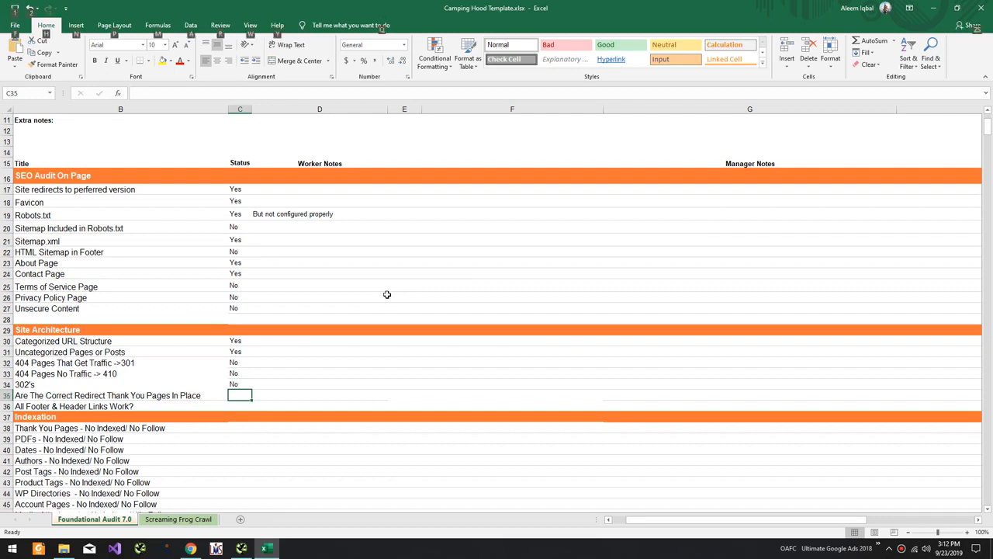
key("alt+Tab")
key("alt+Tab")
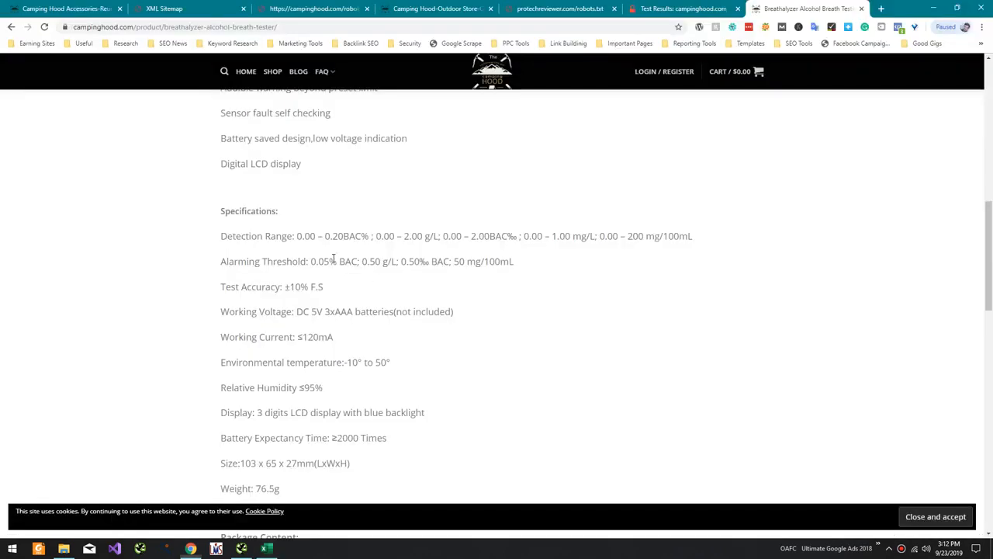
left_click_drag(135, 30, 482, 31)
type("yes")
key("Return")
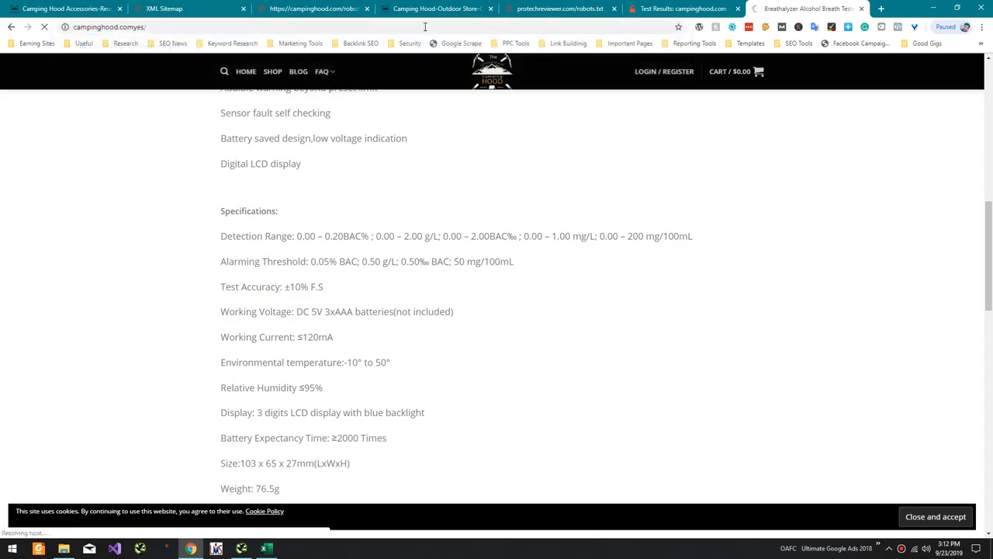
left_click(11, 28)
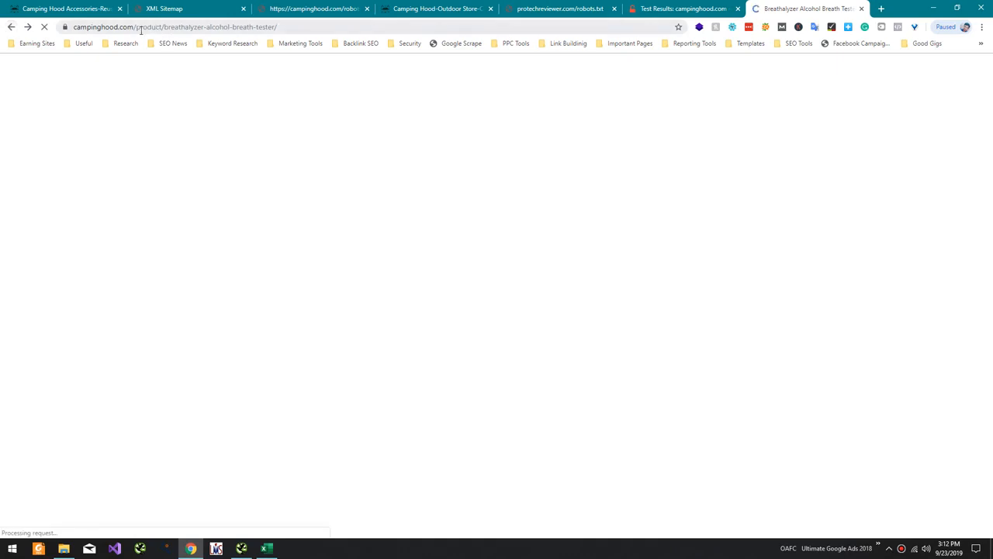
Step: Test the nonexistent address campinghood.com/sadas, and enter Yes in Excel's C35 for Are The Correct Redirect Thank You Pages In Place
type("sadas")
key("Return")
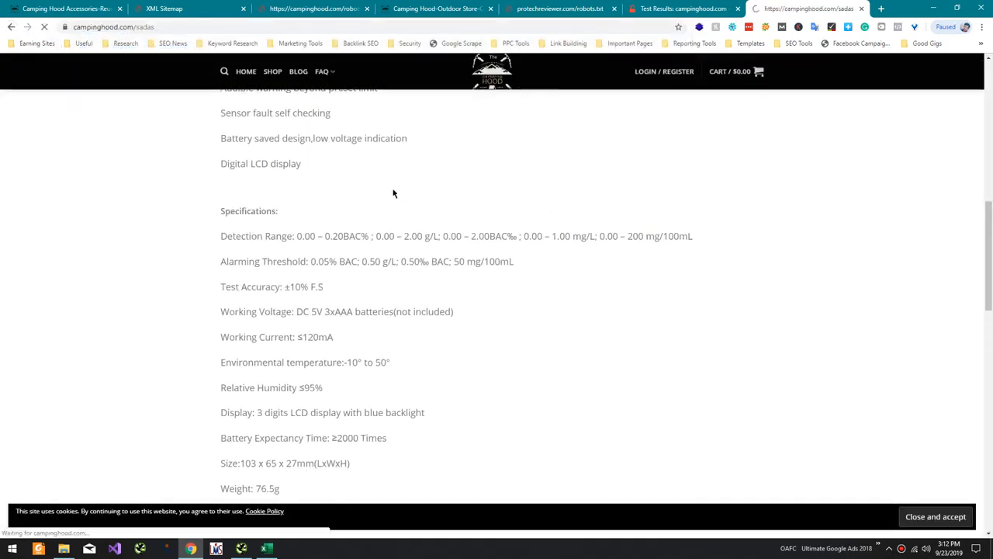
key("alt+Tab")
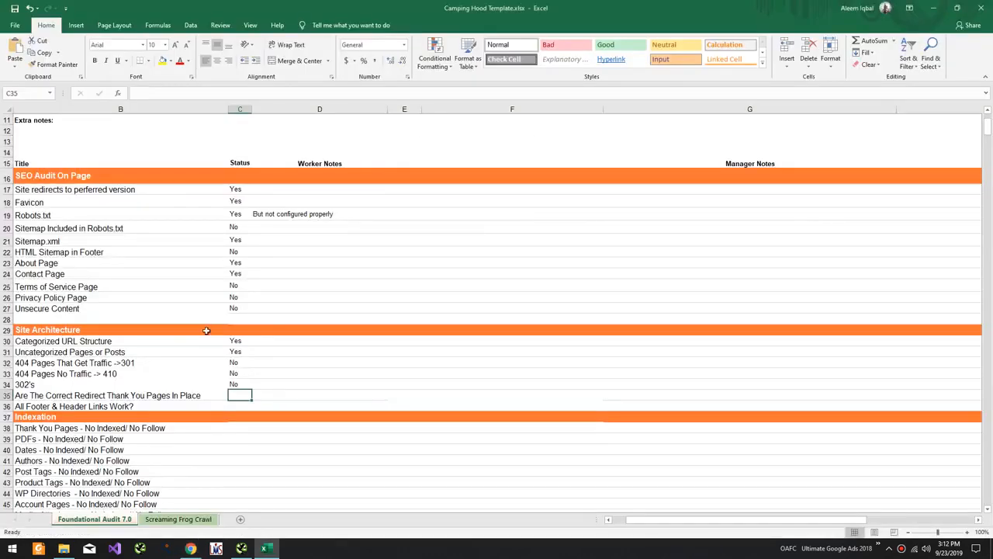
type("Yes")
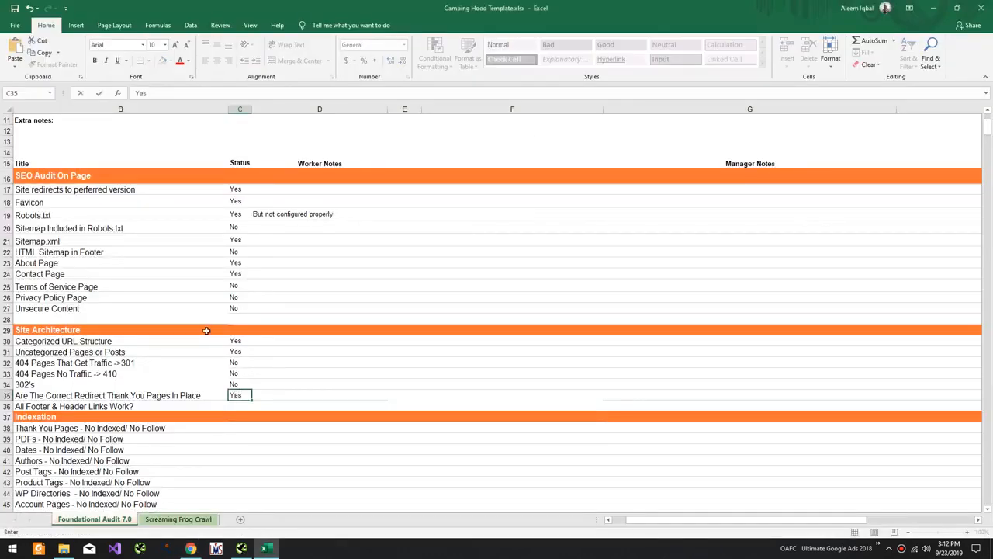
key("Return")
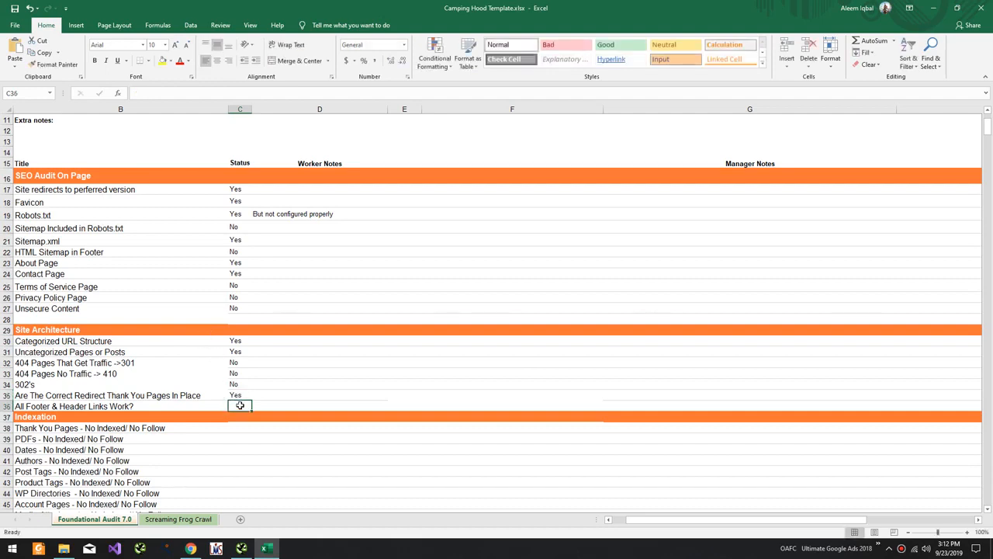
Step: Return to Chrome, open the Camping Hood home page, and run Check My Links on it to look over the flagged links
key("alt+Tab")
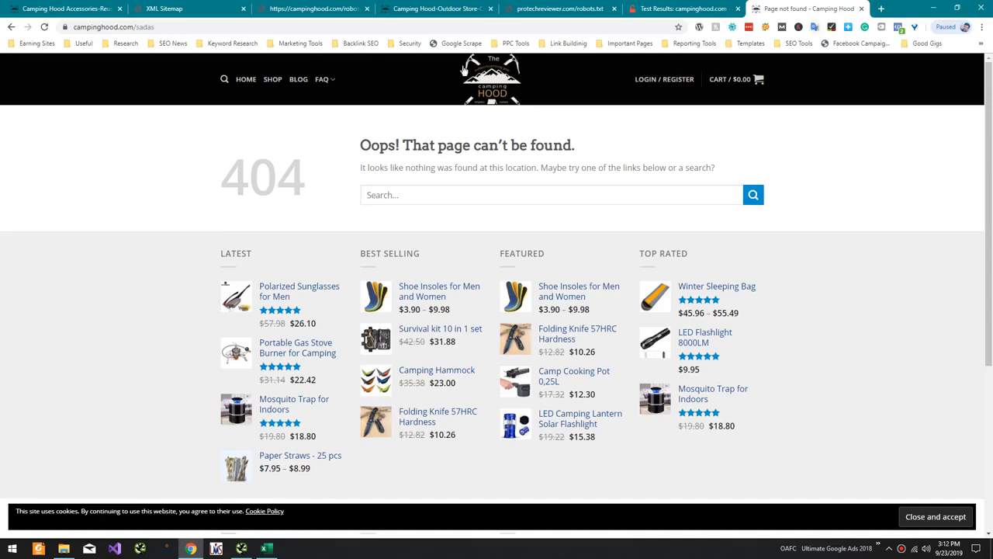
left_click(476, 74)
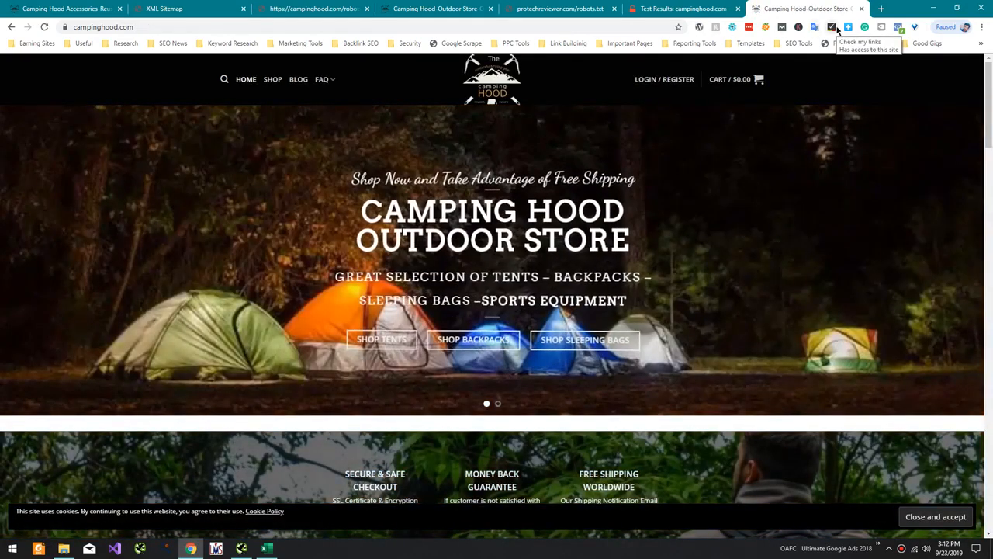
left_click(832, 27)
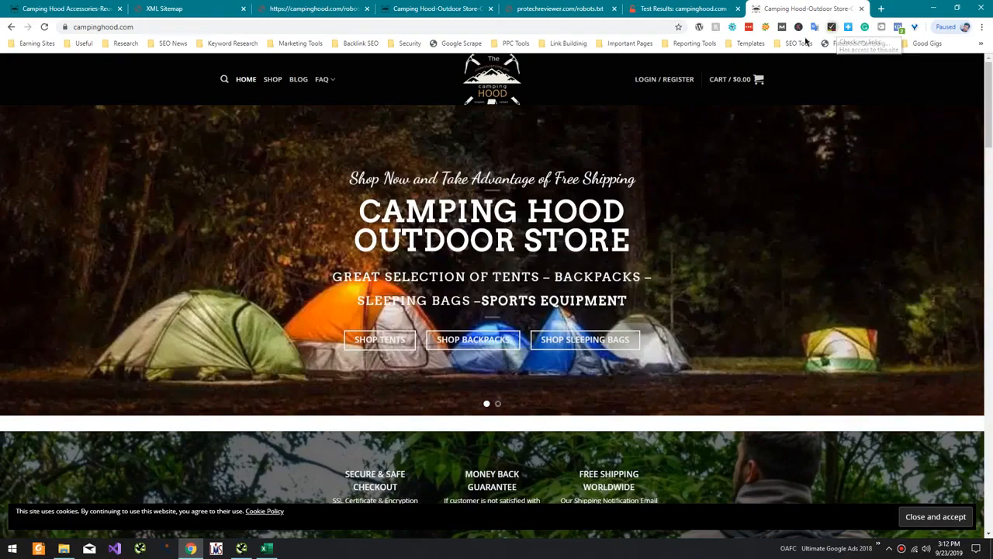
scroll(495, 149, "down", 15)
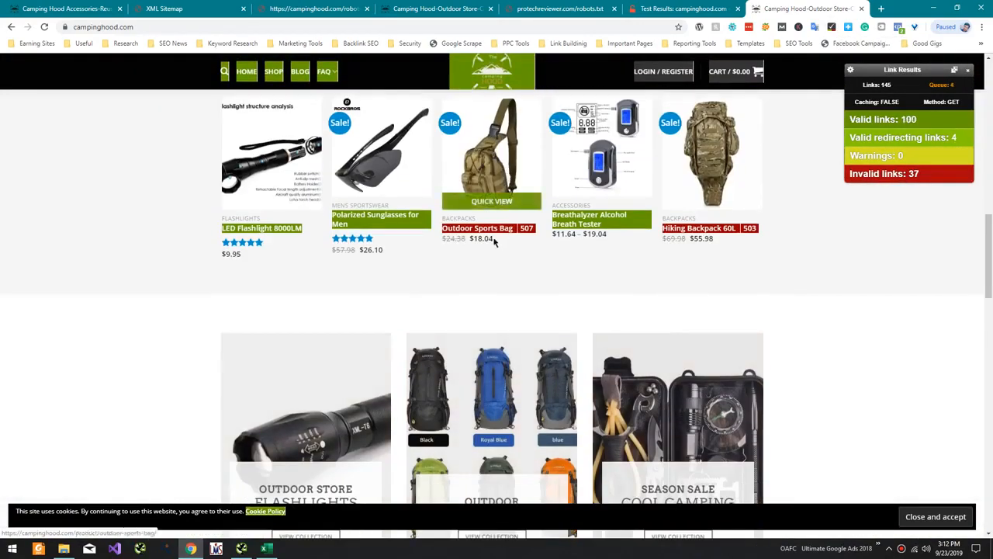
Step: Open the flagged Outdoor Sports Bag link in a new tab to test it, and return to the home page
right_click(495, 231)
left_click(516, 238)
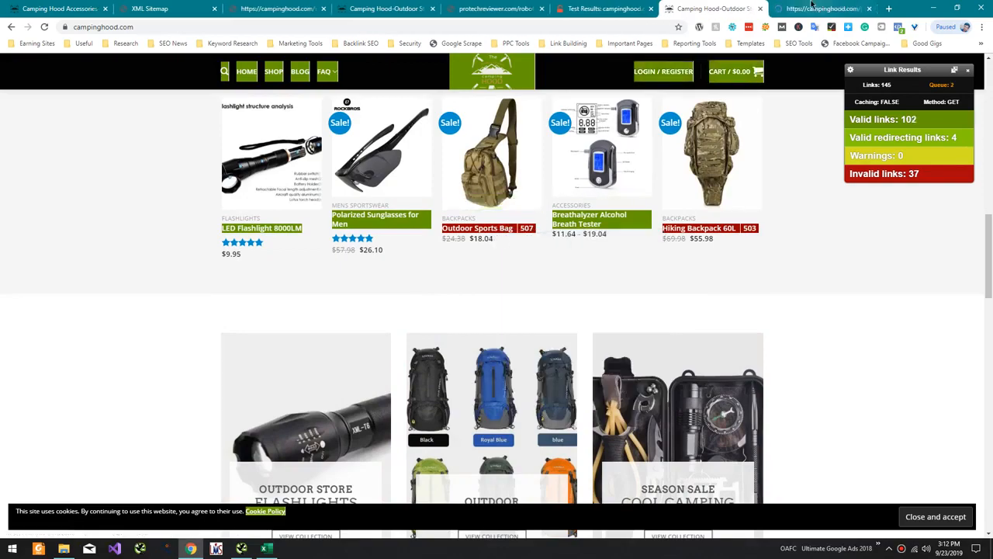
left_click(814, 7)
left_click(737, 7)
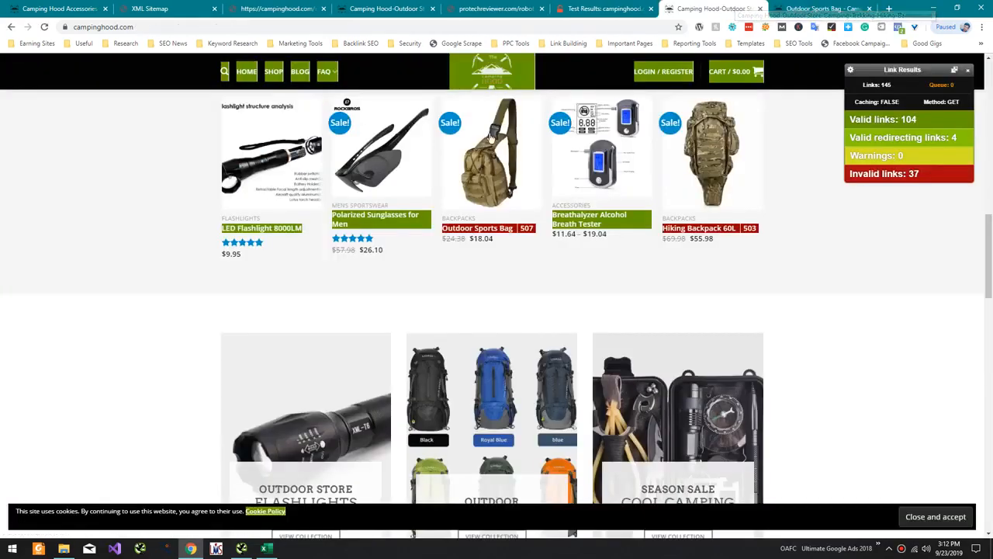
Step: Open the footer's flagged A Complete Camping Checklist for New Campers link in a new tab, check the page, and return to the home page
scroll(415, 159, "down", 10)
scroll(439, 162, "down", 10)
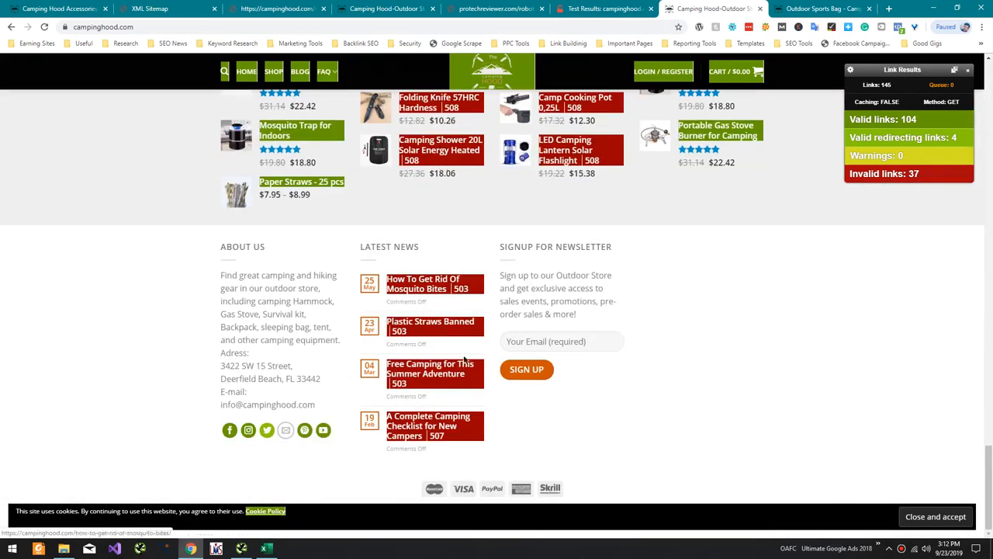
right_click(434, 419)
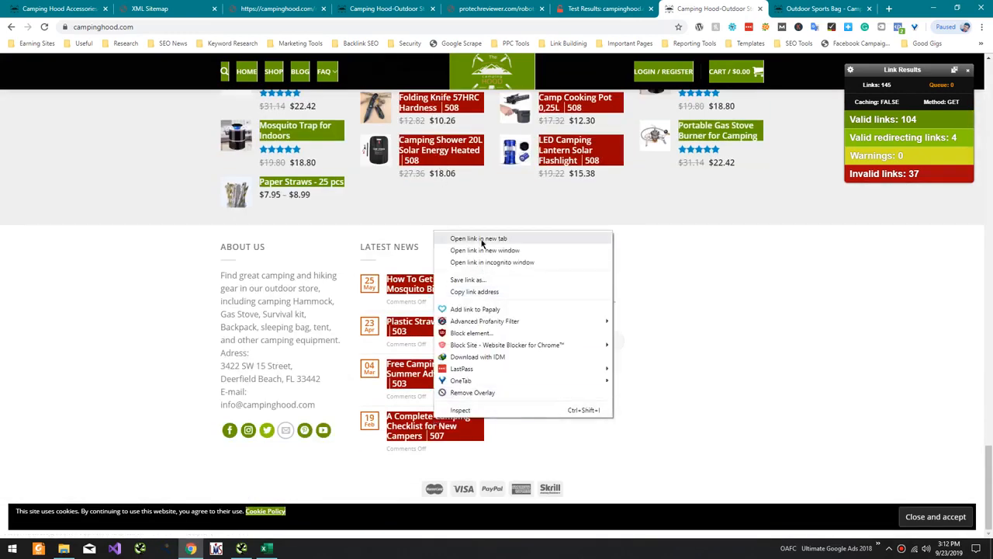
left_click(479, 238)
left_click(816, 9)
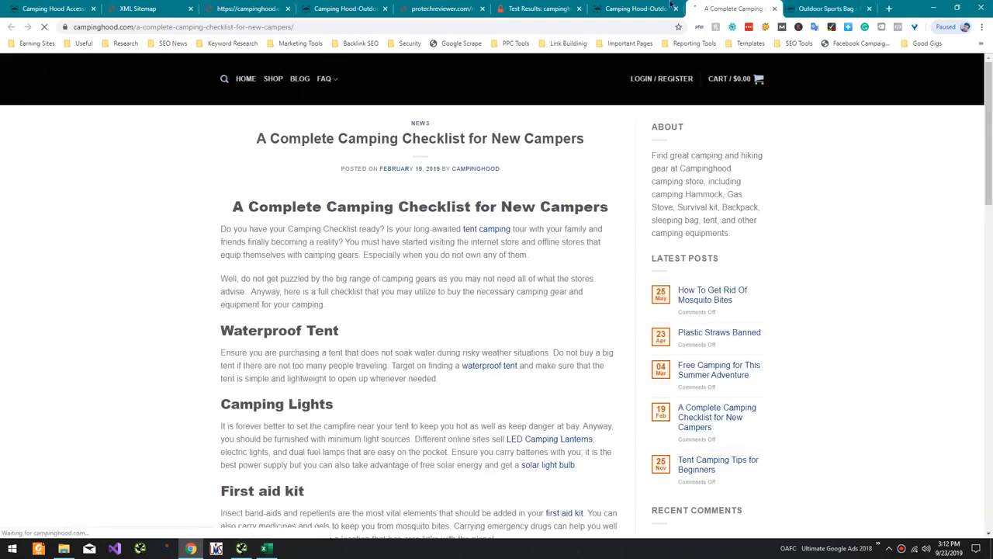
left_click(630, 9)
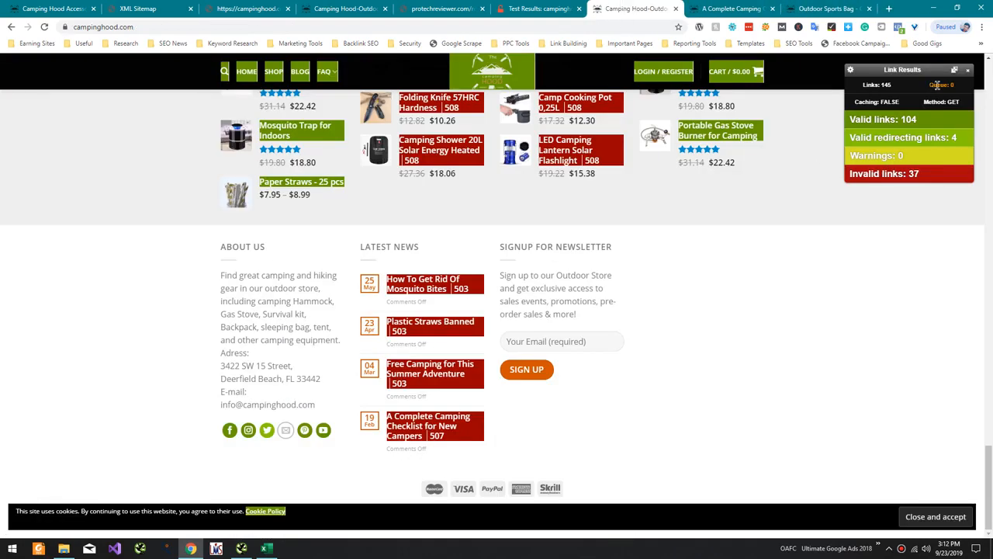
Step: View the Check My Links options, close them, and review the link highlights around the home page's footer again
left_click(852, 71)
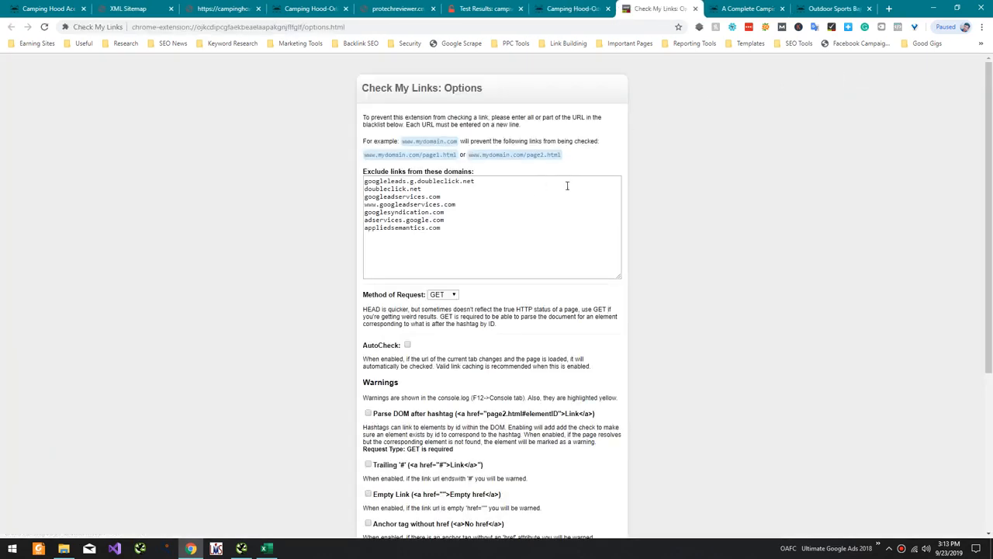
key("ctrl+w")
scroll(742, 233, "up", 4)
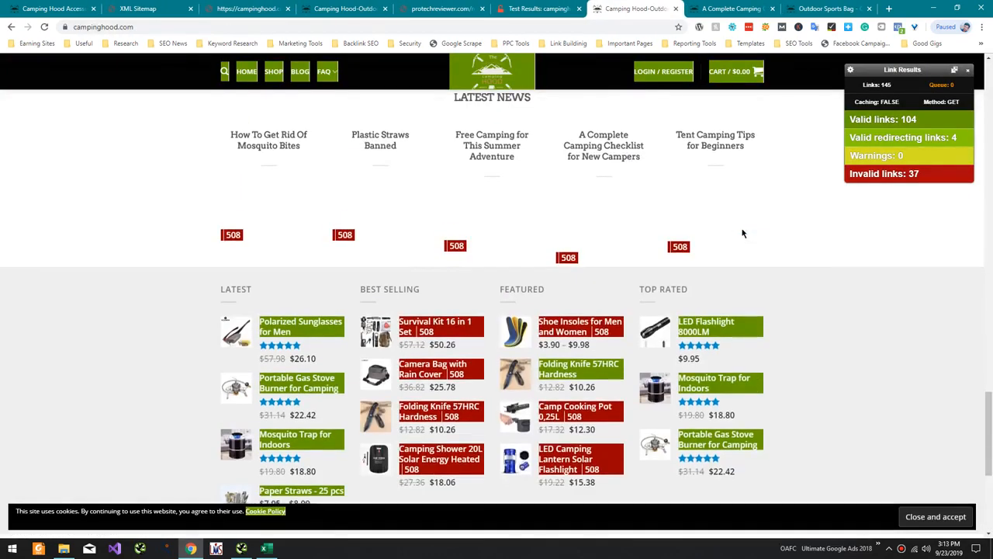
scroll(574, 271, "down", 4)
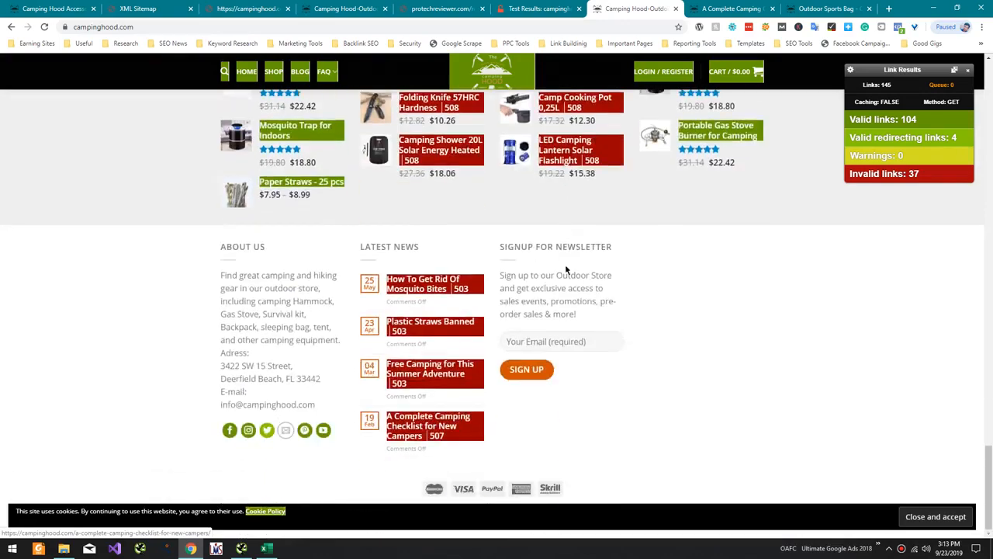
Step: Review the home page's link highlights, open the flagged Breathalyzer Breath Alcohol Tester link in a new tab to test it, and close that tab
scroll(406, 286, "up", 12)
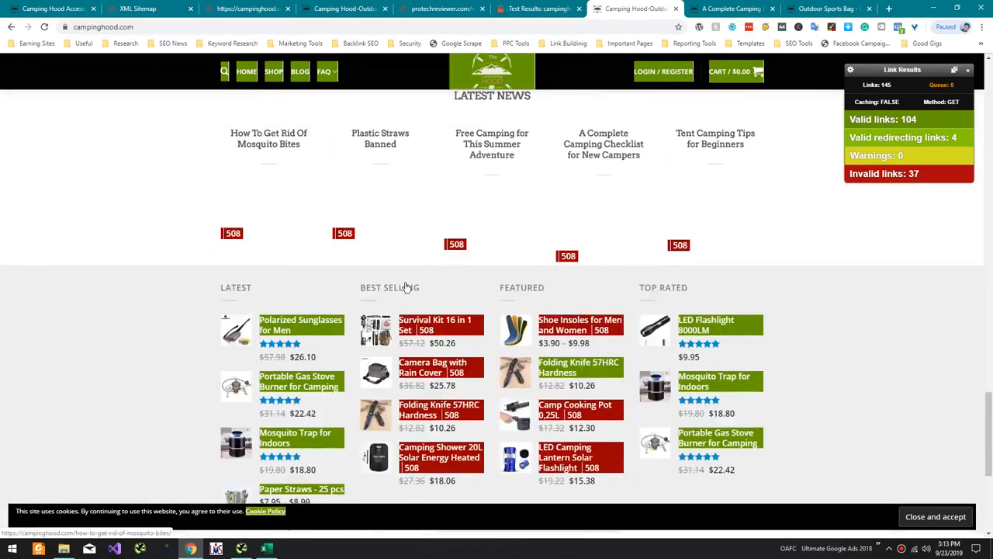
scroll(406, 285, "down", 8)
scroll(406, 286, "up", 3)
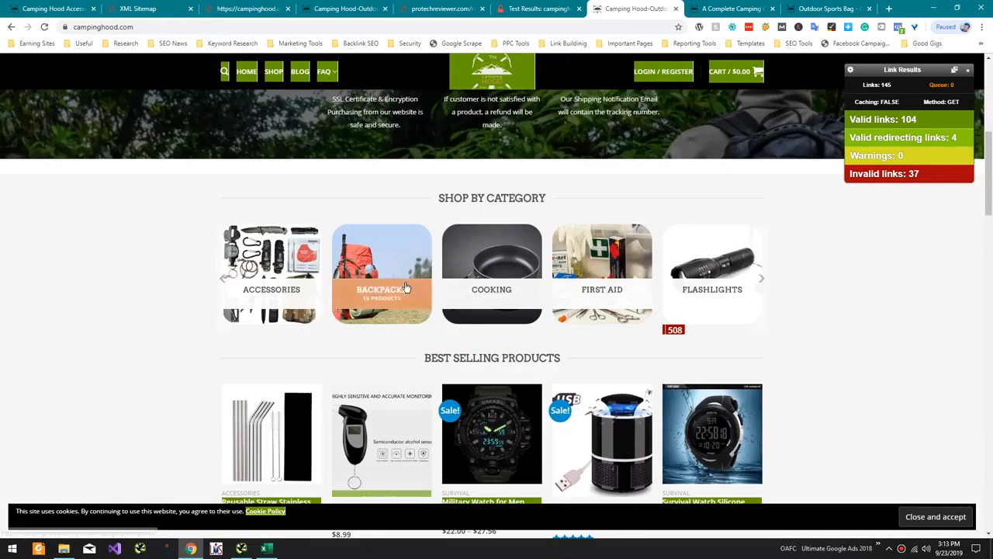
scroll(405, 310, "down", 3)
scroll(405, 317, "up", 3)
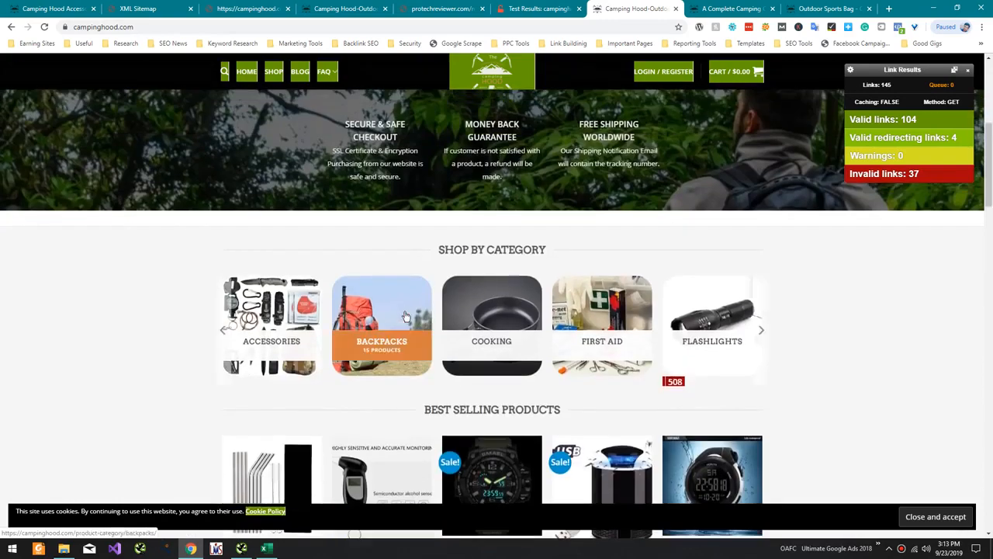
scroll(406, 323, "down", 4)
middle_click(393, 265)
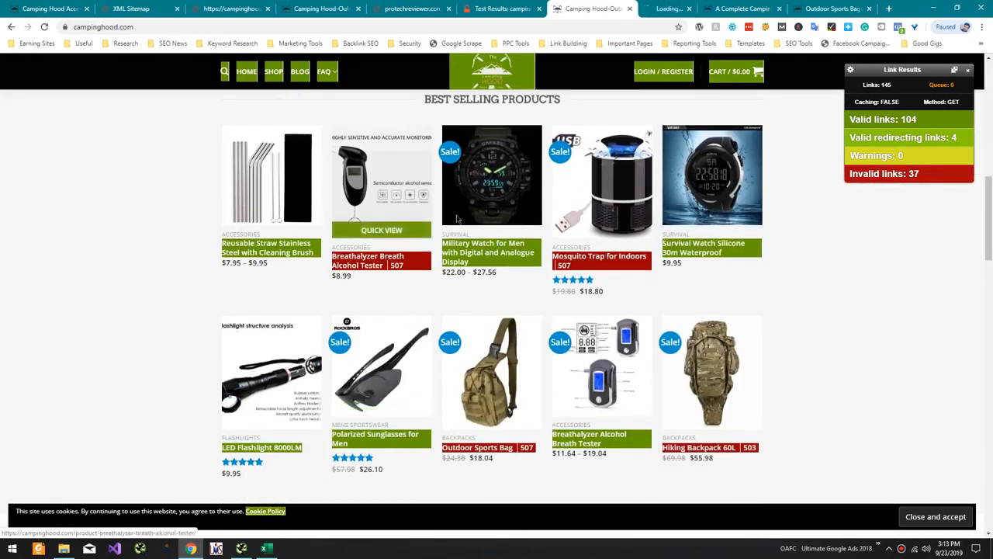
left_click(659, 9)
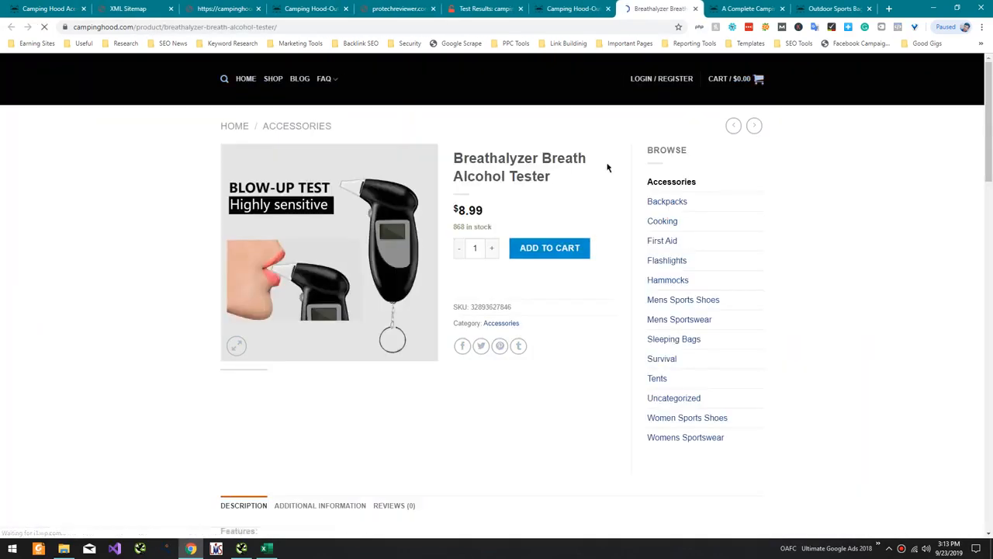
key("ctrl+w")
Step: Switch to Excel and set the status of All Footer & Header Links Work? to Yes
key("alt+Tab")
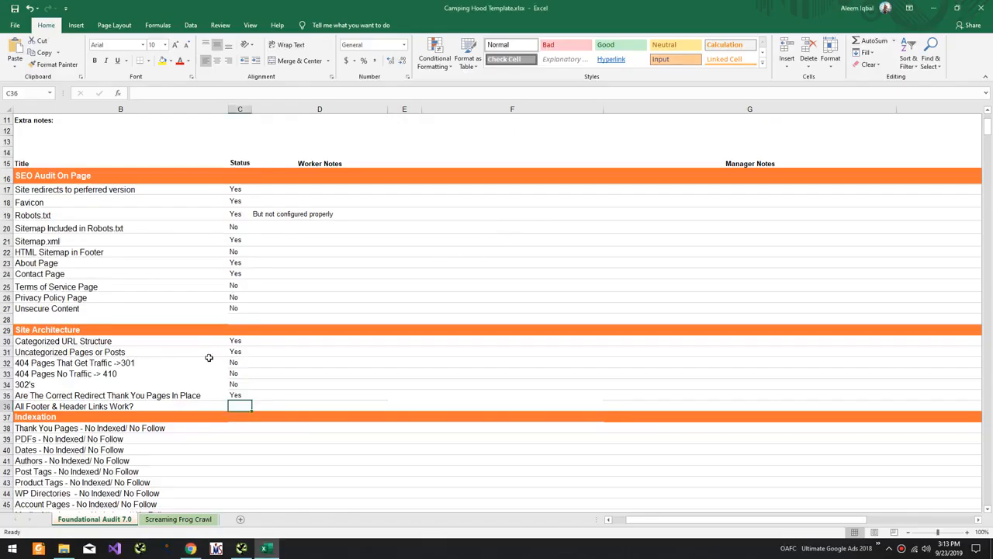
type("Yes")
key("Return")
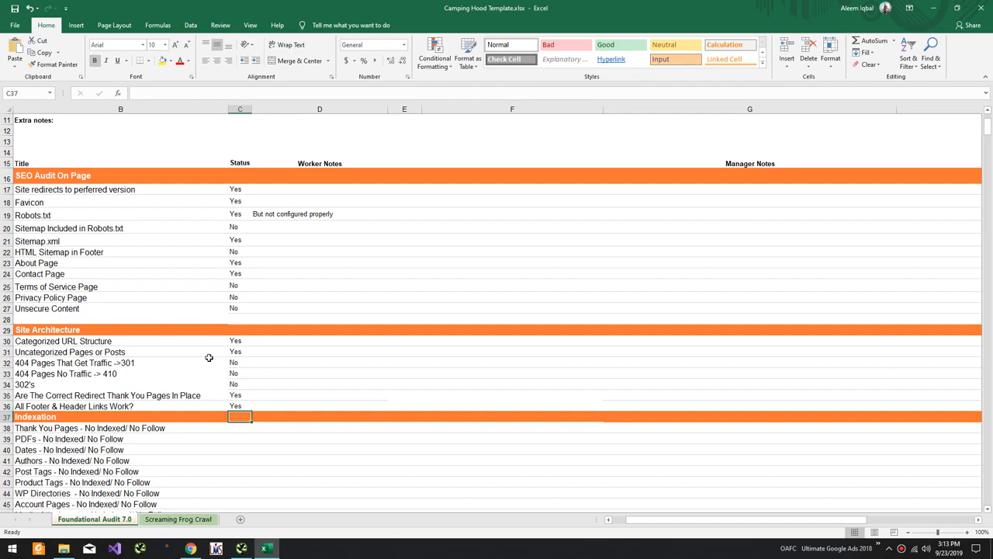
Step: Set the status of PDFs - No Indexed/ No Follow to Yes in the Indexation section
scroll(209, 357, "down", 4)
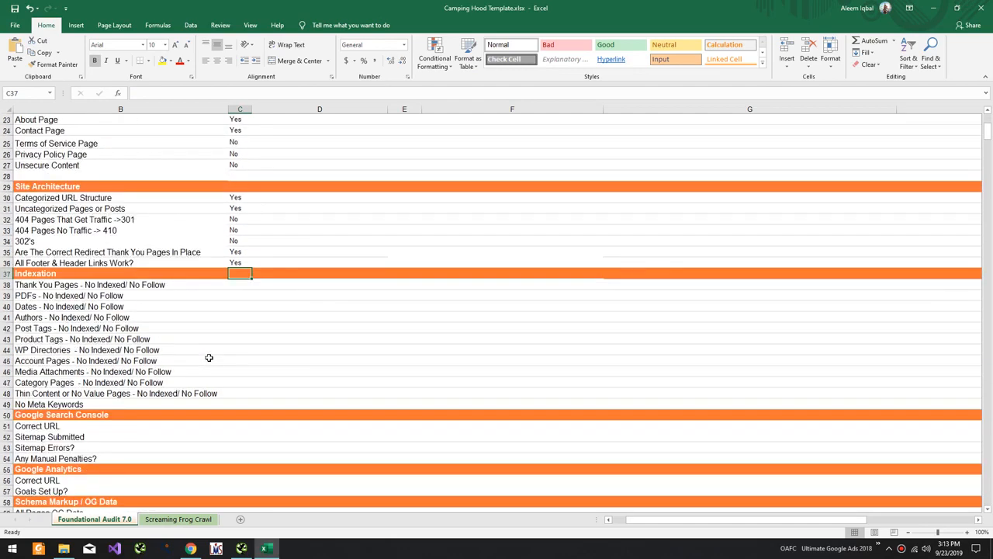
left_click(207, 295)
left_click(241, 293)
type("Yes")
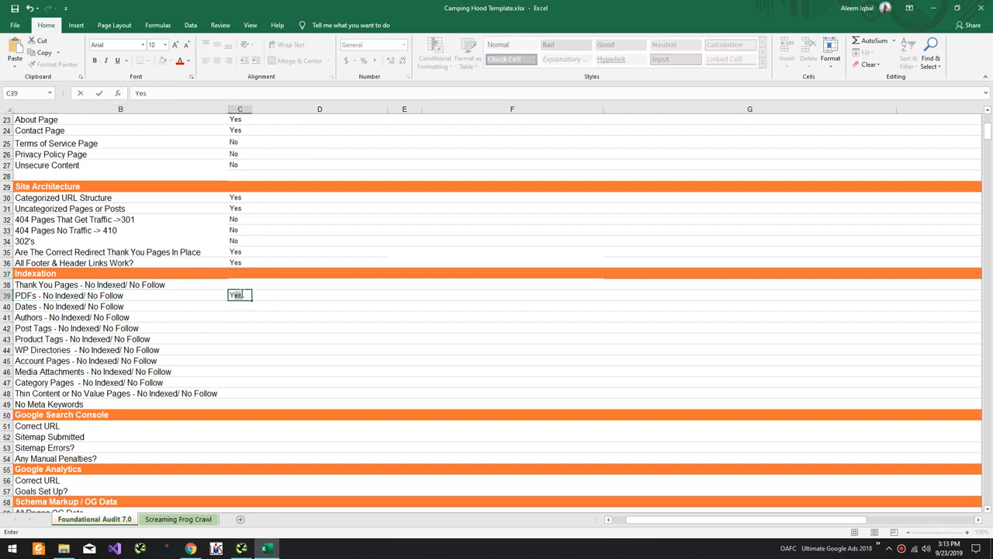
left_click(246, 305)
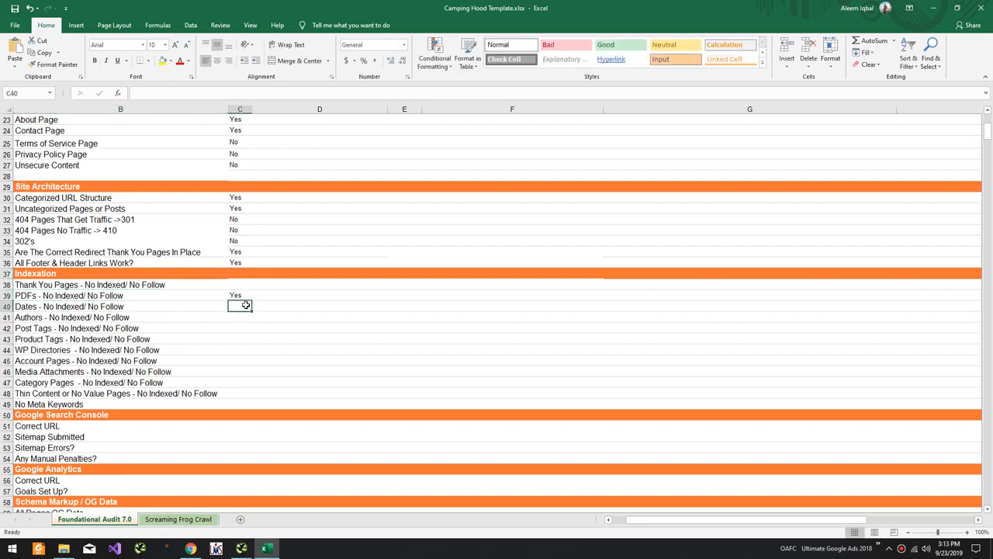
Step: Switch to Chrome, search Google in a new tab for site:campinghood.com, and look through the indexed pages
key("alt+Tab")
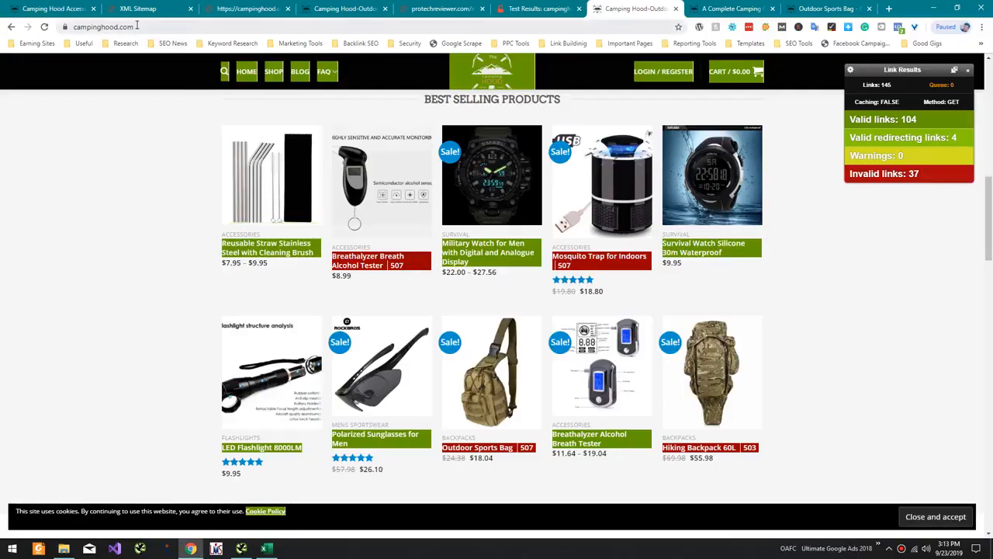
left_click(65, 26)
key("ctrl+c")
key("ctrl+t")
type("site:Funender.com")
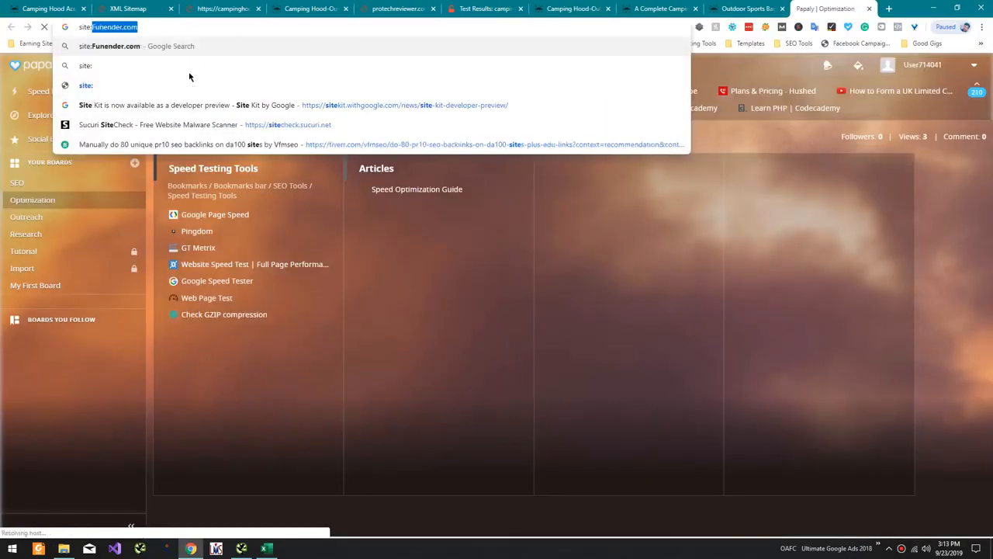
key("ctrl+v")
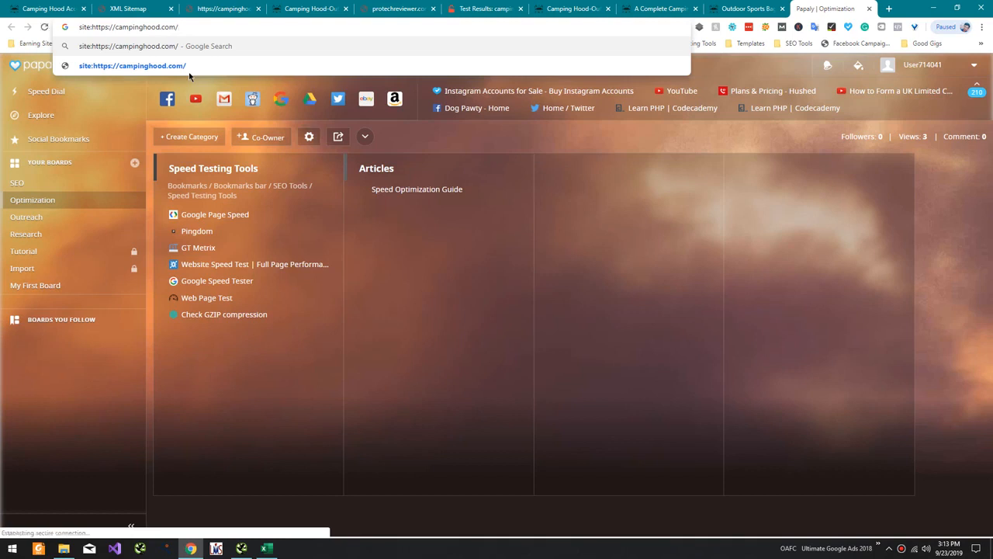
key("BackSpace")
key("BackSpace")
key("BackSpace")
key("BackSpace")
key("BackSpace")
key("BackSpace")
key("BackSpace")
key("BackSpace")
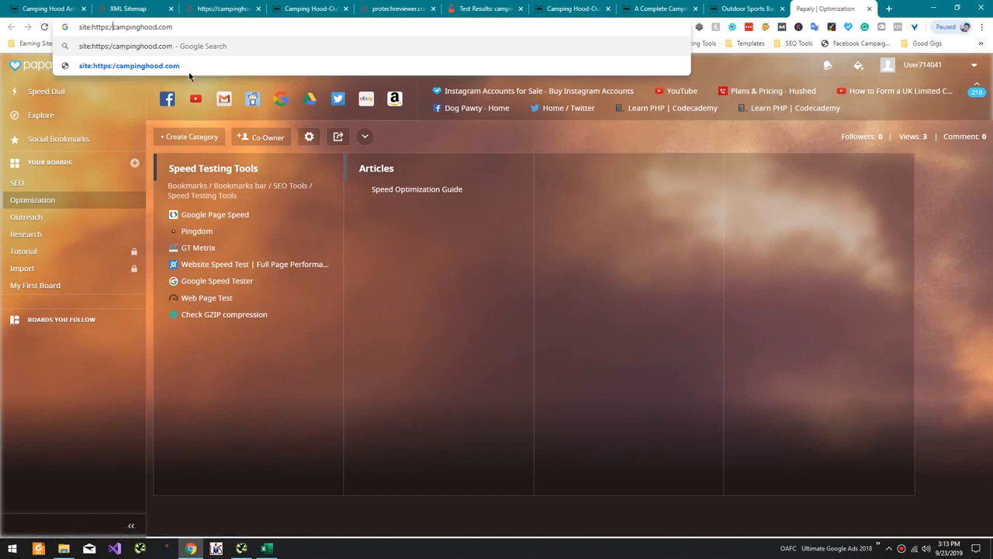
key("Return")
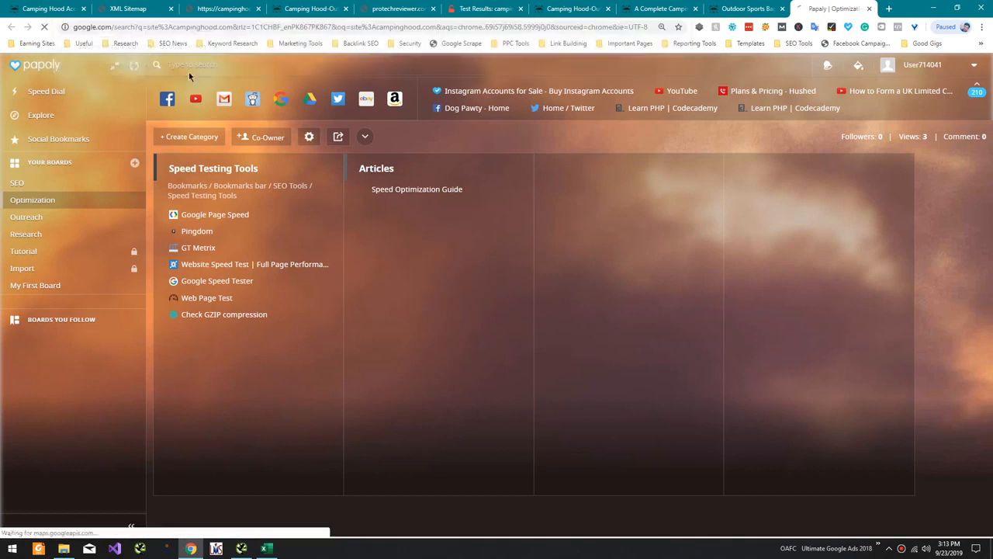
scroll(215, 180, "down", 3)
scroll(216, 180, "down", 6)
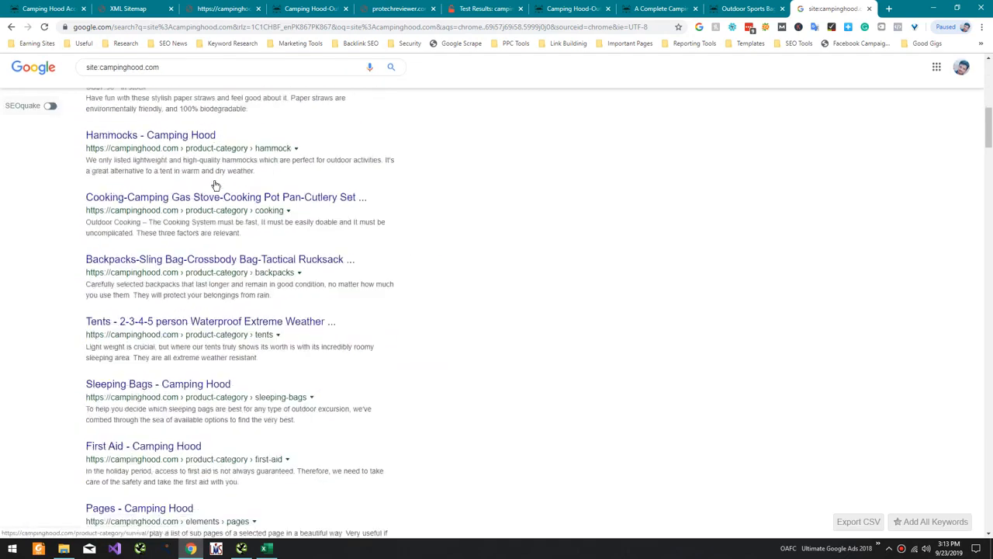
Step: Search Google for site:campinghood.com inurl:2018, and set the Dates - No Indexed/ No Follow status to Yes in Excel
left_click(211, 68)
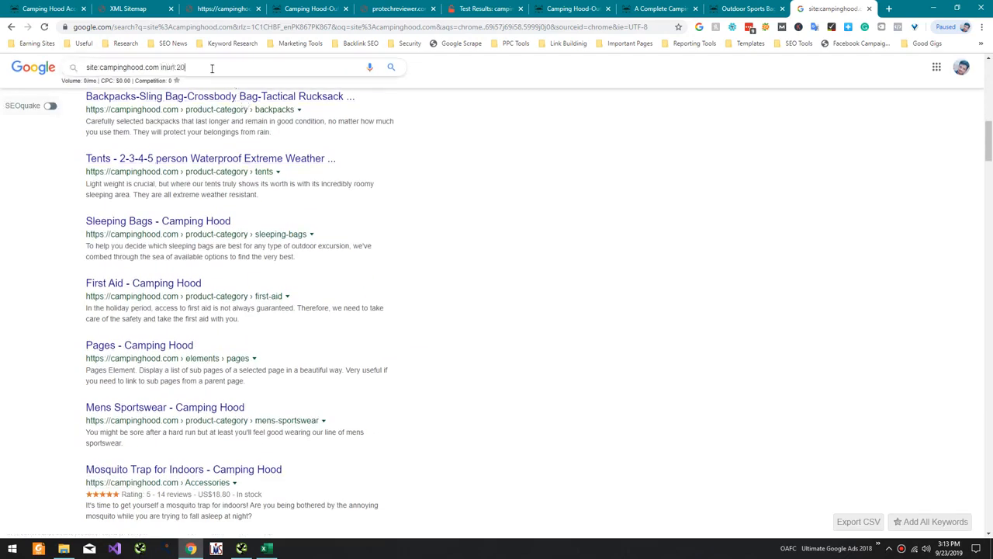
key("Return")
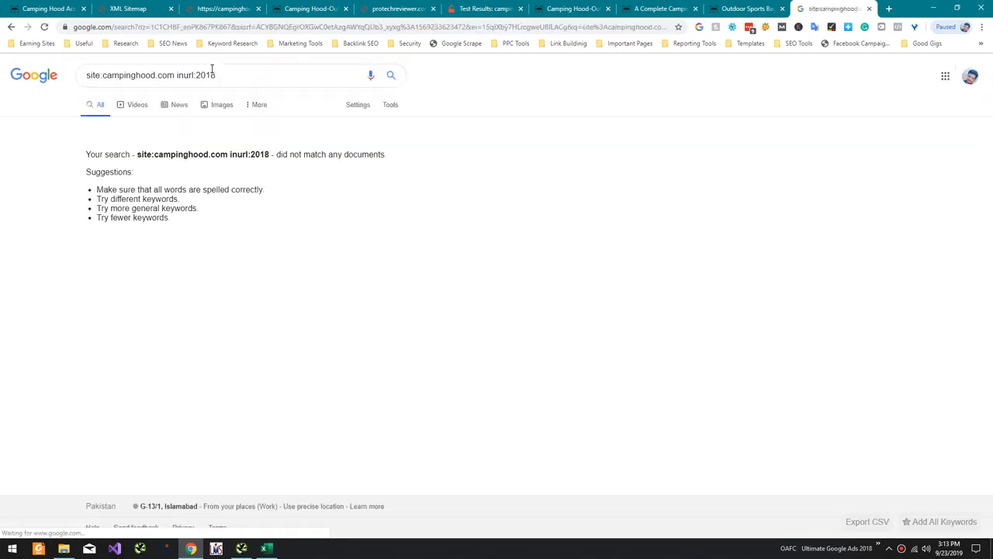
key("alt+Tab")
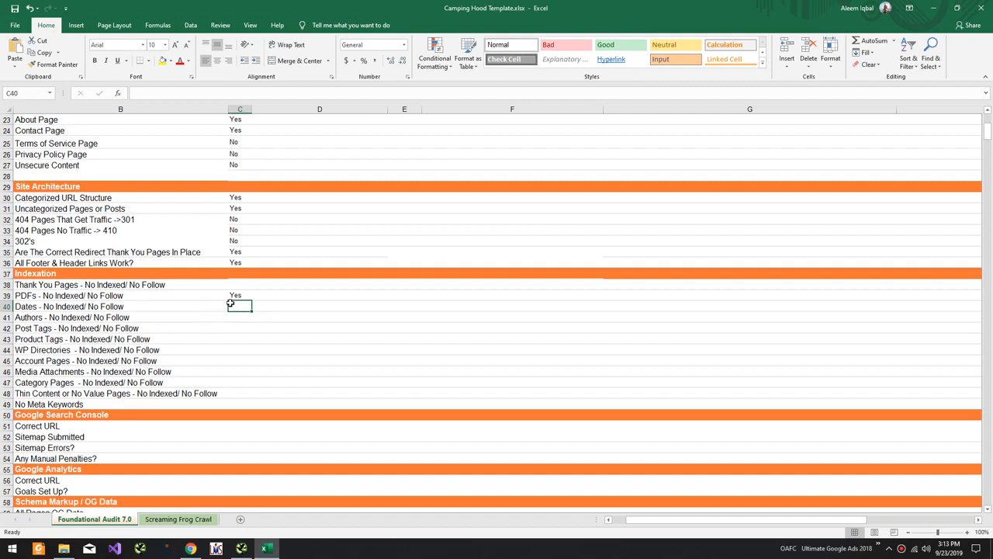
type("No")
key("Return")
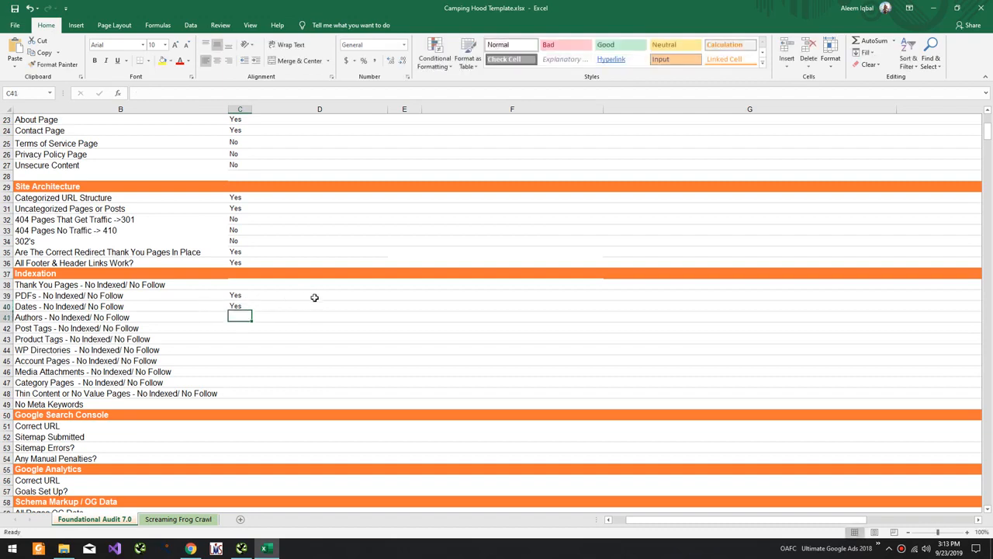
Step: Search Google for site:campinghood.com with inurl:authors and inurl:author, and set the Authors - No Indexed/ No Follow status to Yes in Excel
key("alt+Tab")
double_click(205, 75)
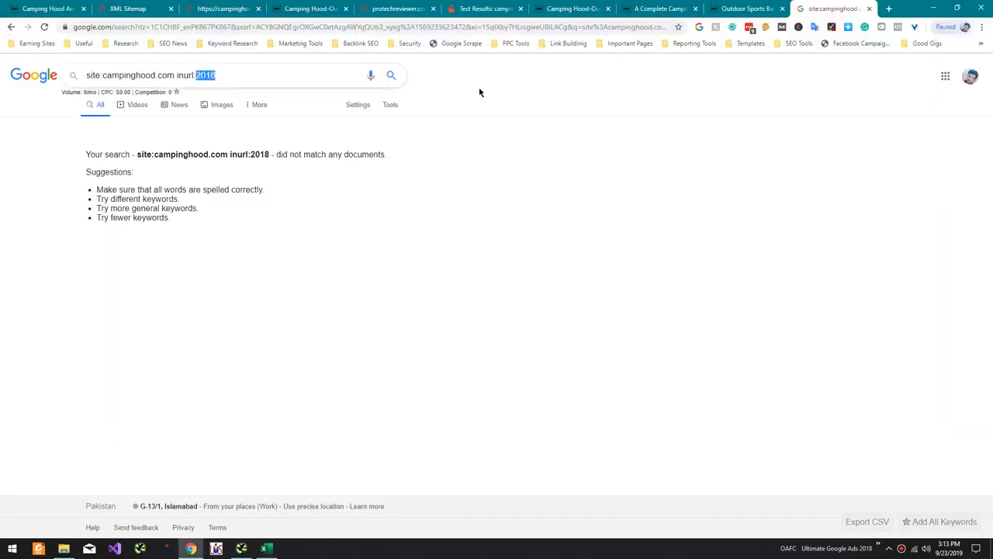
type("authors")
key("Return")
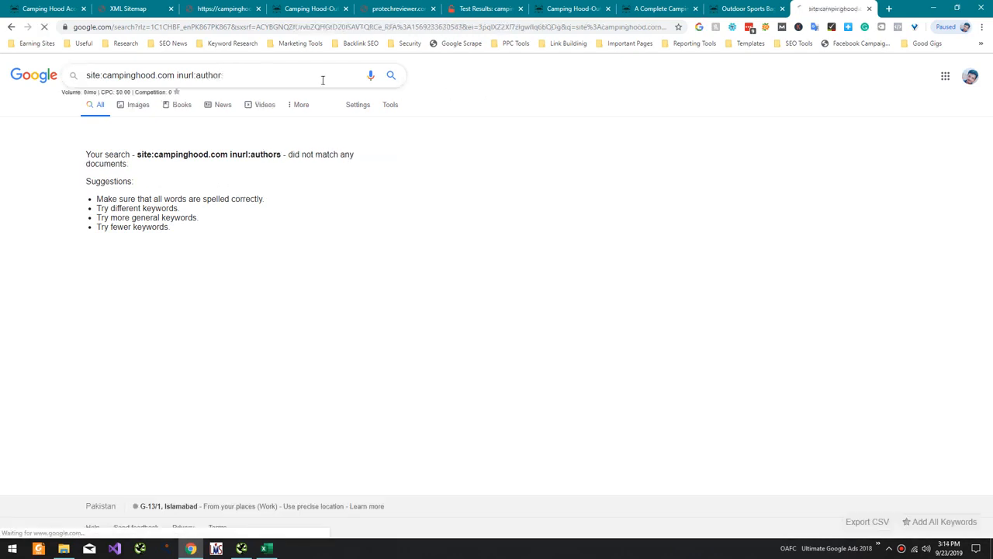
key("alt+Tab")
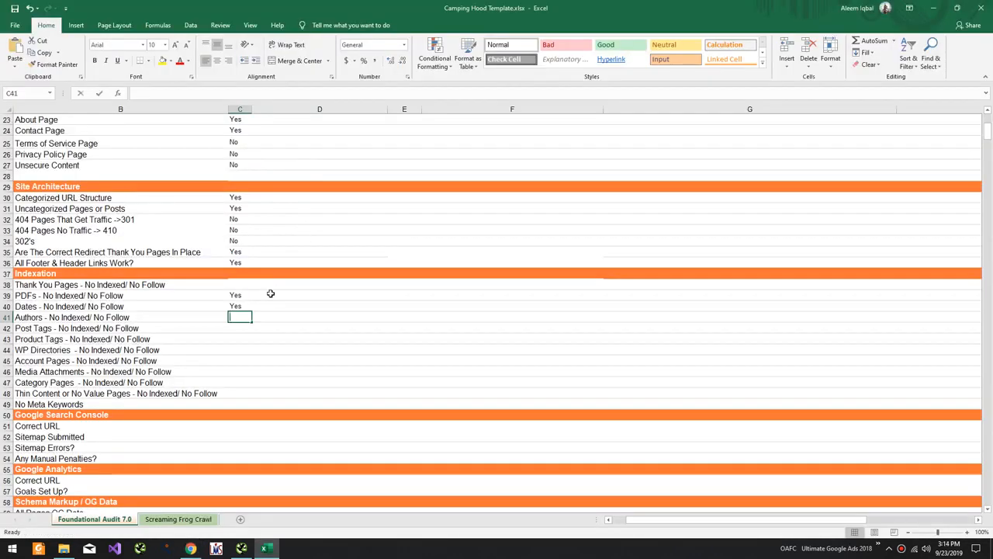
type("y")
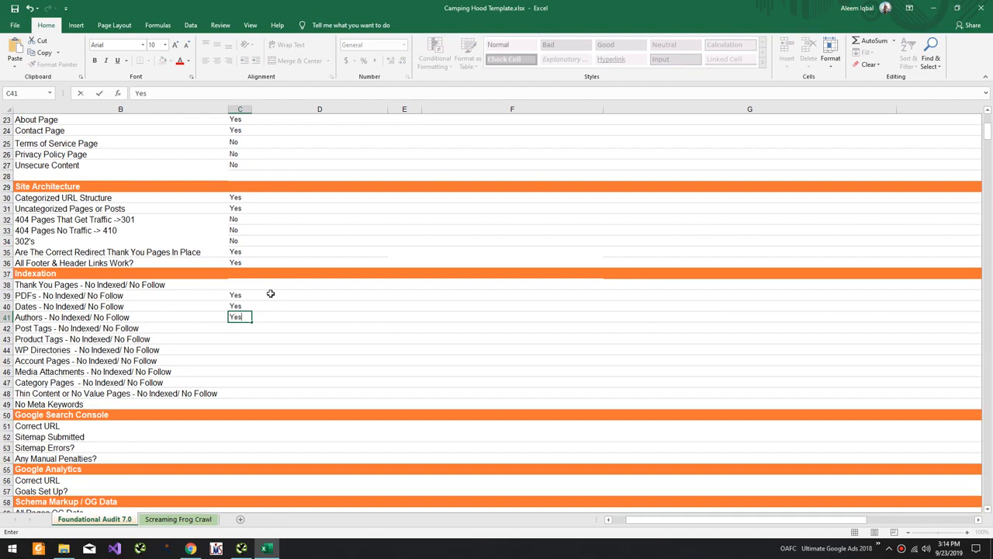
key("Return")
Step: Return to Chrome and search Google for site:campinghood.com inurl:tags, followed by the singular inurl:tag
key("alt+Tab")
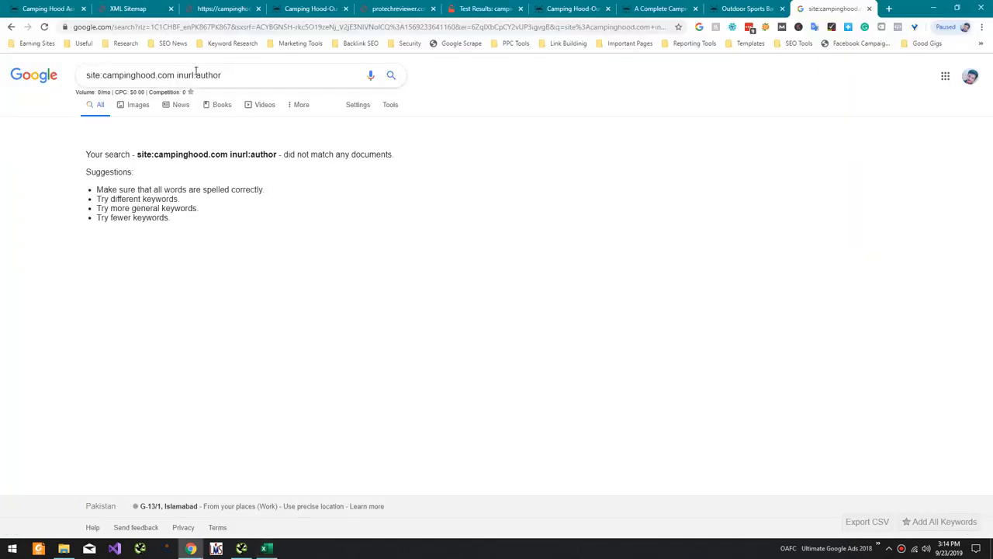
double_click(198, 74)
type("tags")
key("Return")
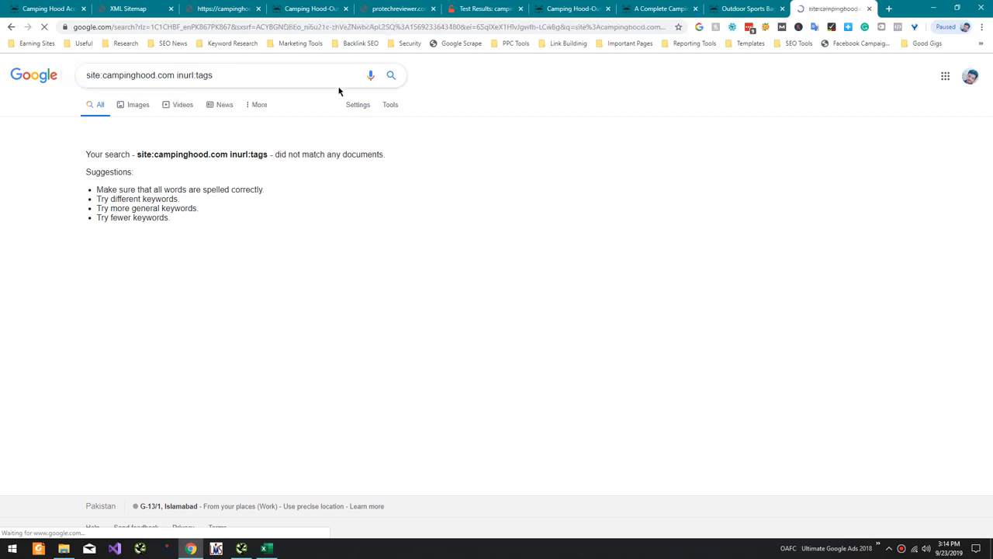
left_click(308, 77)
key("BackSpace")
key("Return")
Step: Switch to Excel and set the status of Post Tags - No Indexed/ No Follow to Yes
key("alt+Tab")
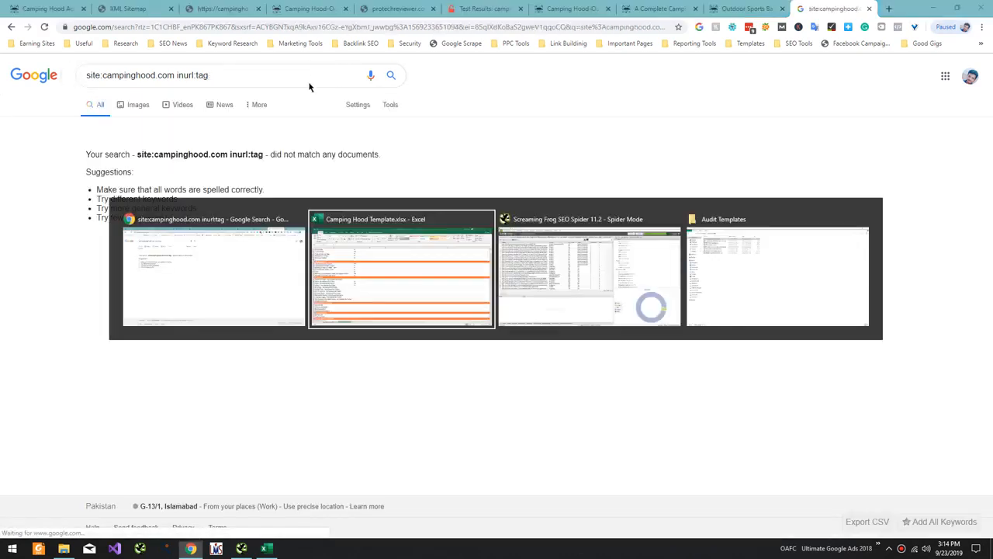
type("Yes")
key("Return")
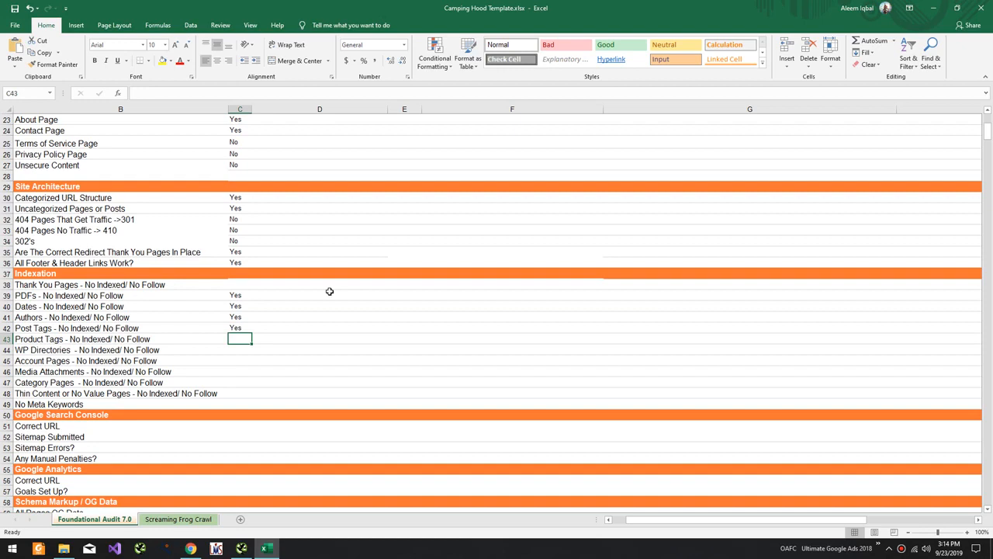
Step: Search Google in Chrome for site:campinghood.com inurl:product-tags, and set the Product Tags - No Indexed/ No Follow status to Yes in Excel
key("alt+Tab")
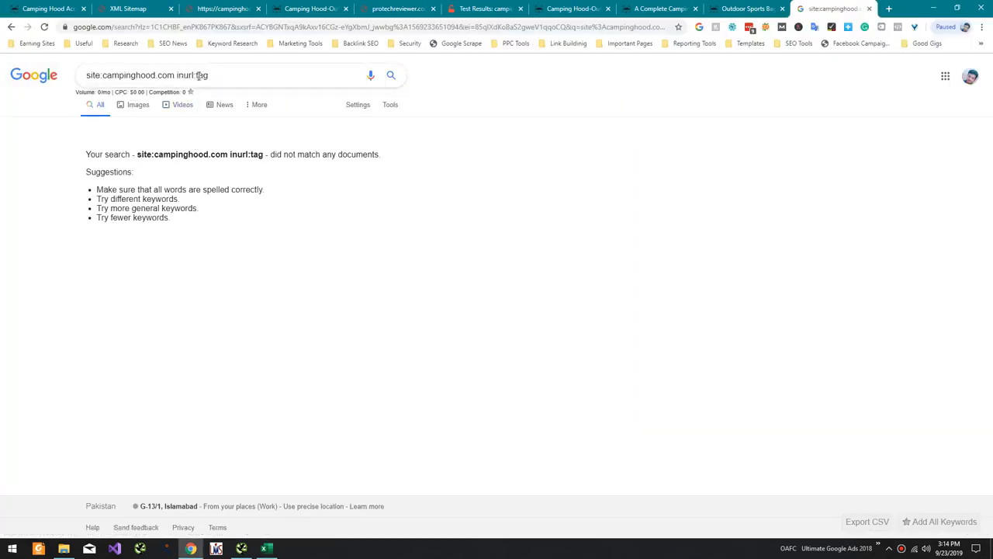
double_click(199, 76)
type("pro")
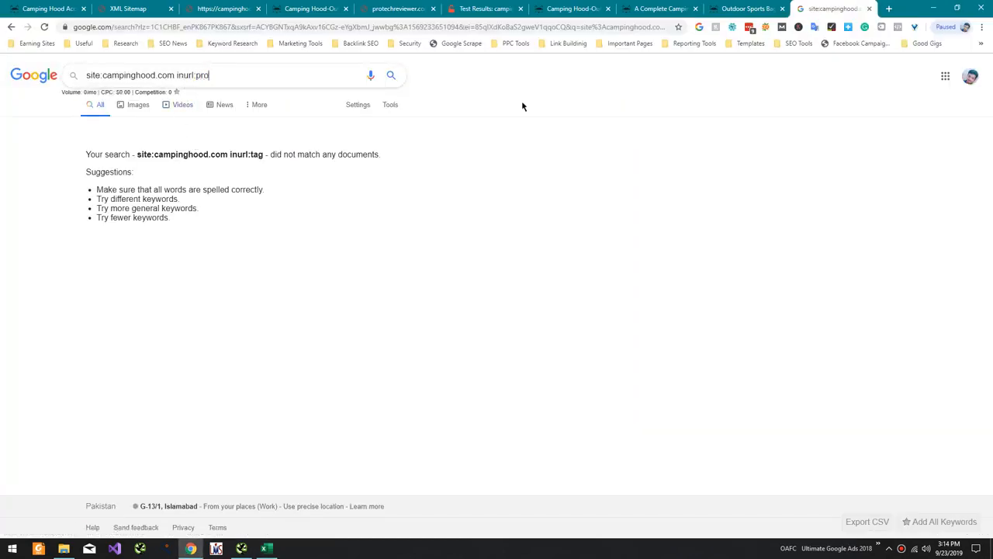
type("duct-tags")
key("Return")
key("alt+Tab")
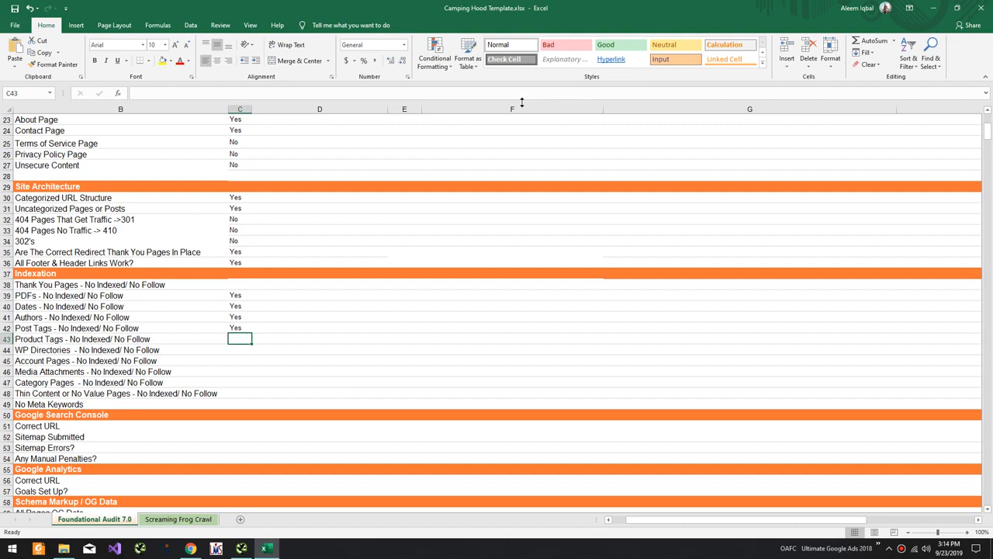
type("Yes")
key("Return")
Step: Return to Chrome, search Google for site:campinghood.com inurl:wp-content, and complete the reCAPTCHA robot check
key("alt+Tab")
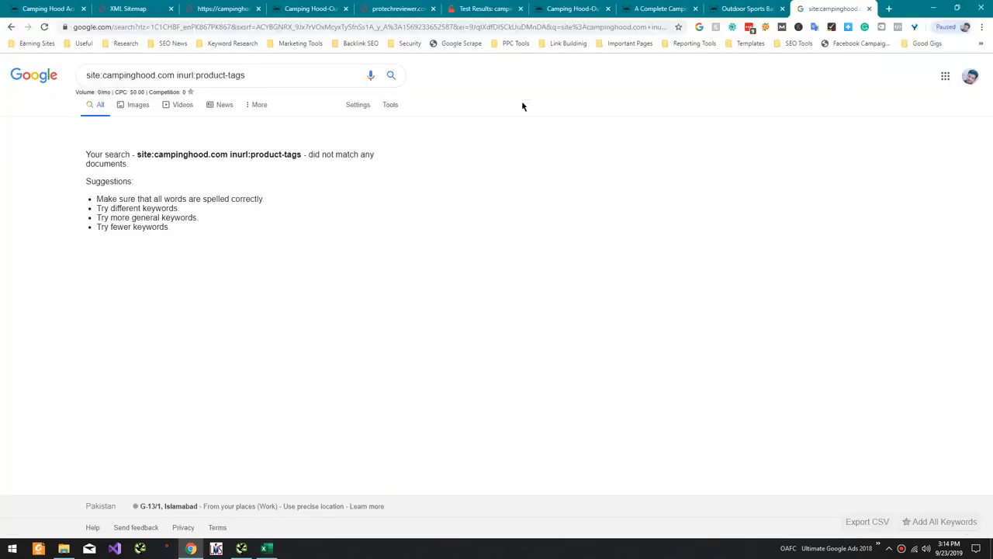
left_click_drag(200, 74, 388, 109)
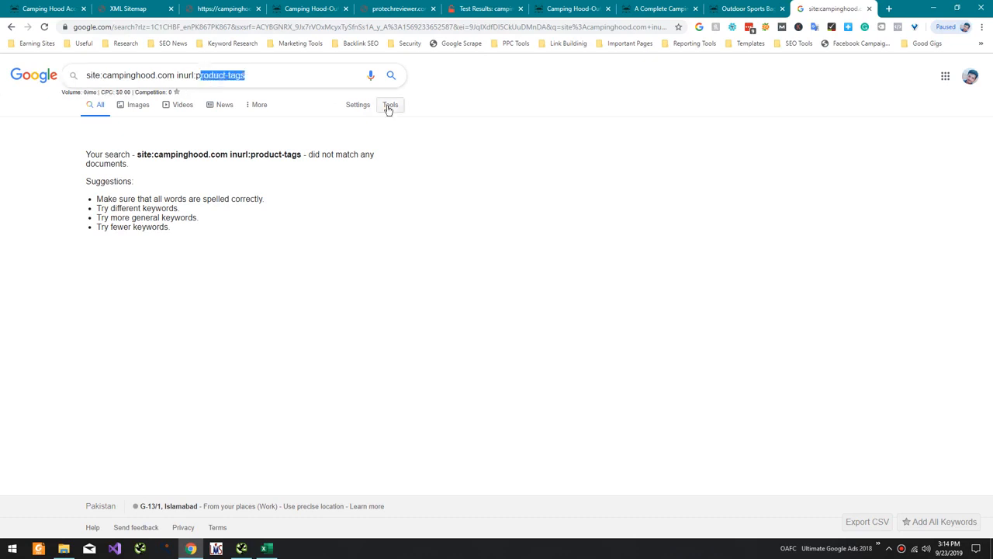
key("BackSpace")
key("BackSpace")
key("Return")
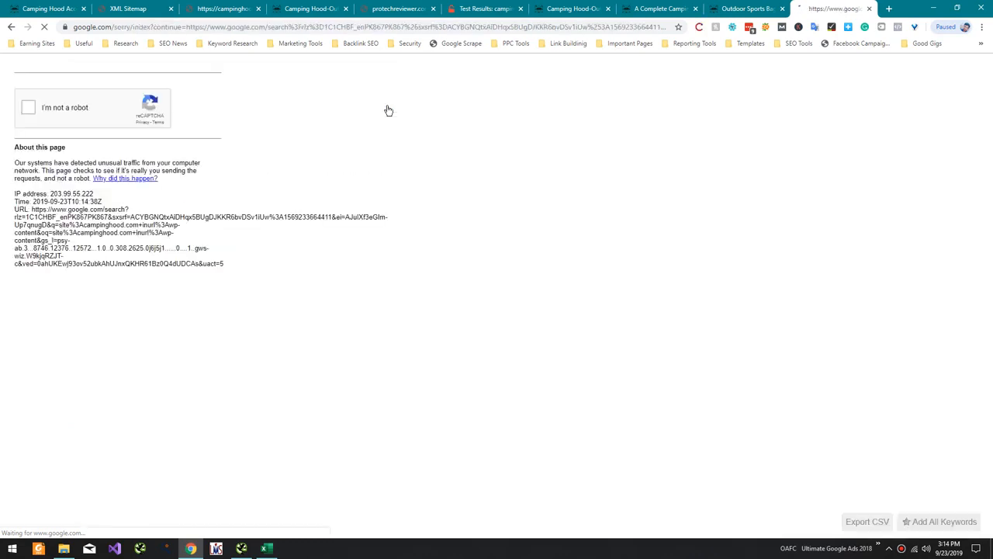
left_click(33, 107)
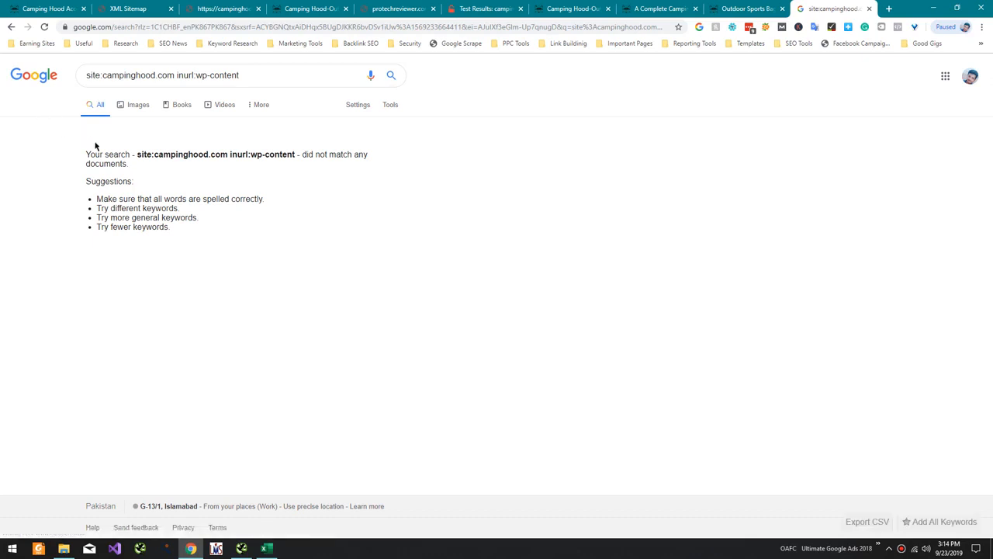
Step: Switch to Excel and set the status of WP Directories - No Indexed/ No Follow to Yes
key("alt+Tab")
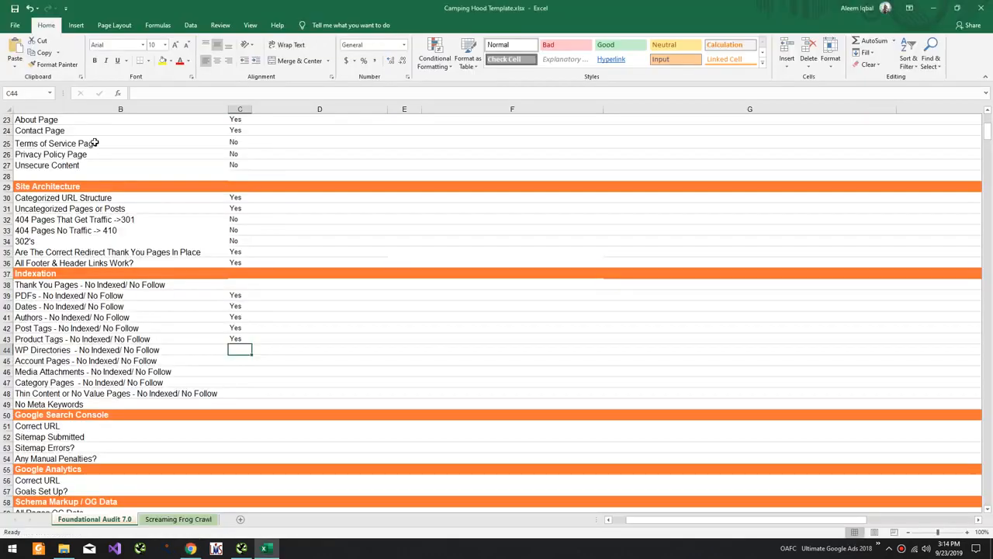
type("Yes")
key("Return")
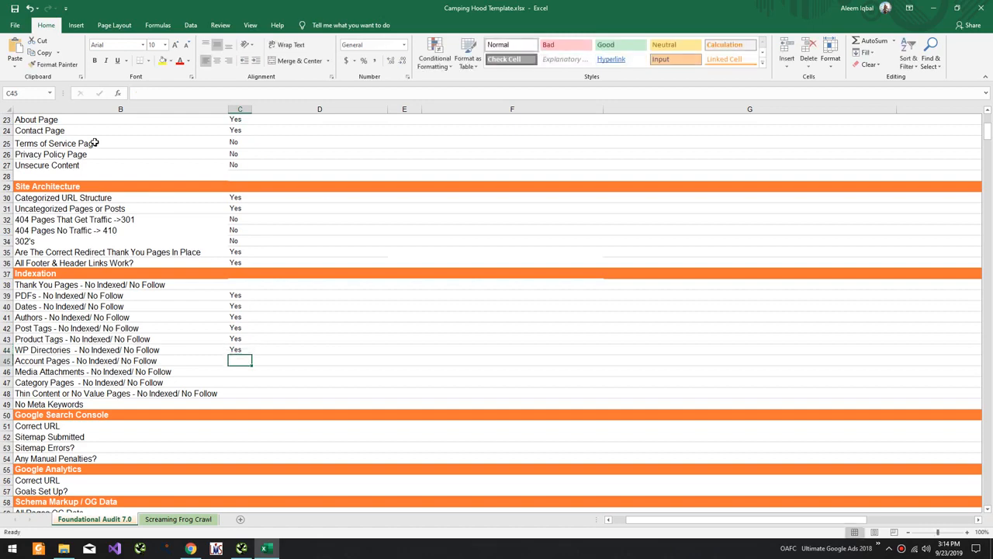
Step: Return to Chrome and search Google for site:campinghood.com inurl:login
key("alt+Tab")
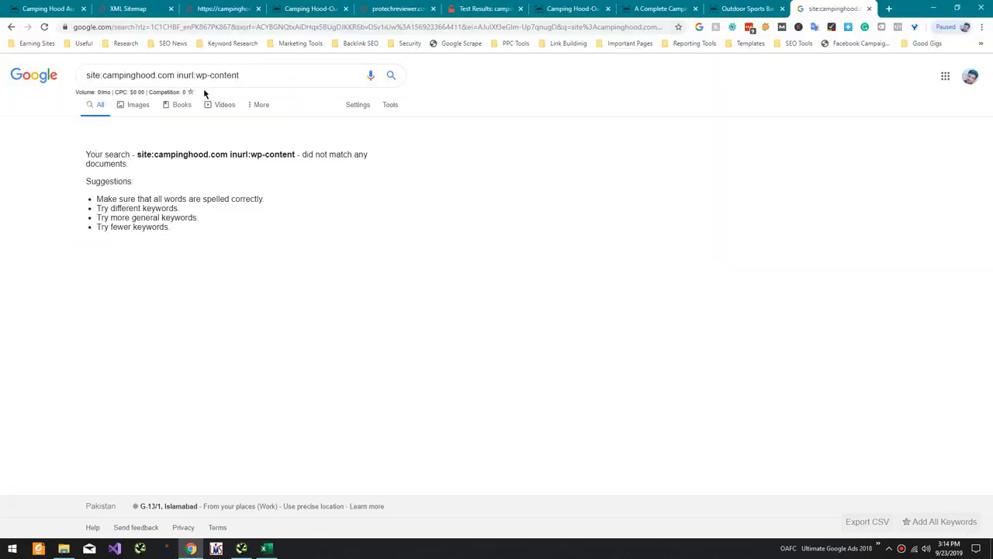
left_click_drag(196, 74, 403, 79)
key("BackSpace")
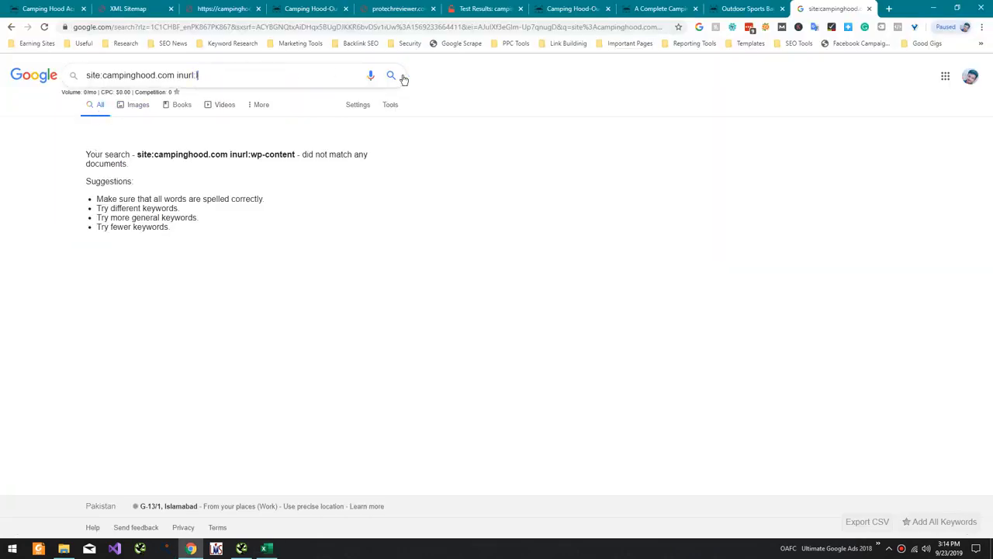
key("Return")
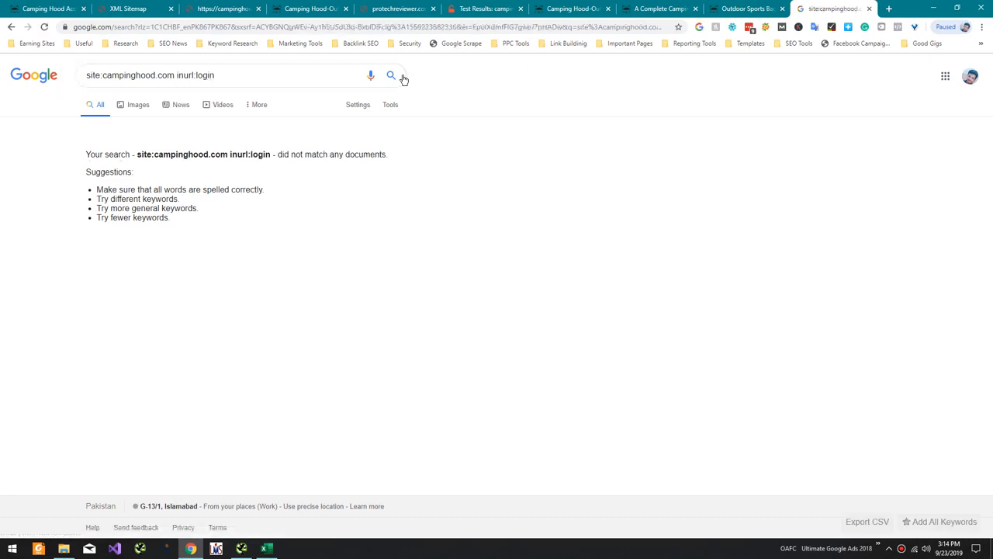
key("alt+Tab")
key("alt+Tab")
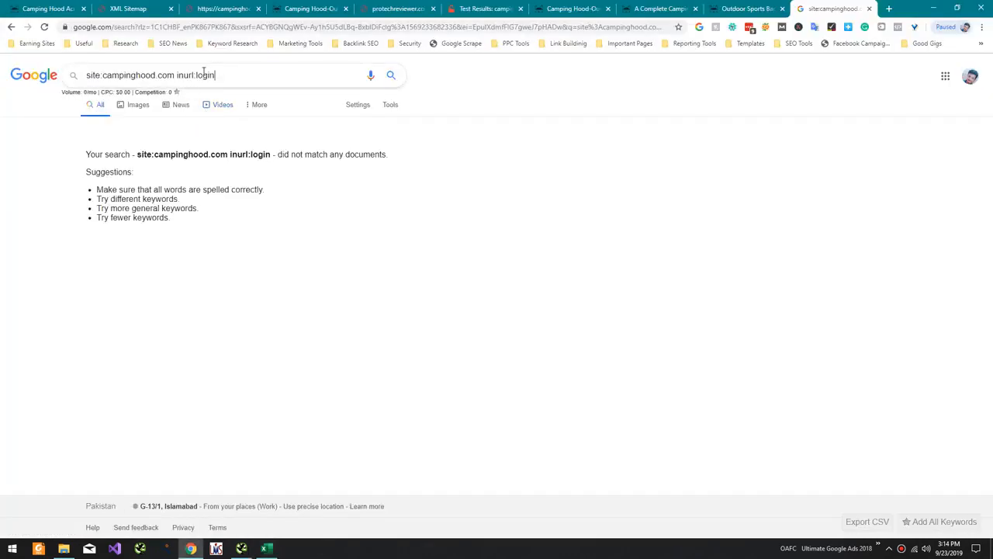
Step: Search Google for site:campinghood.com inurl:my-account
double_click(200, 74)
type("my-account")
key("Return")
key("alt+Tab")
key("alt+Tab")
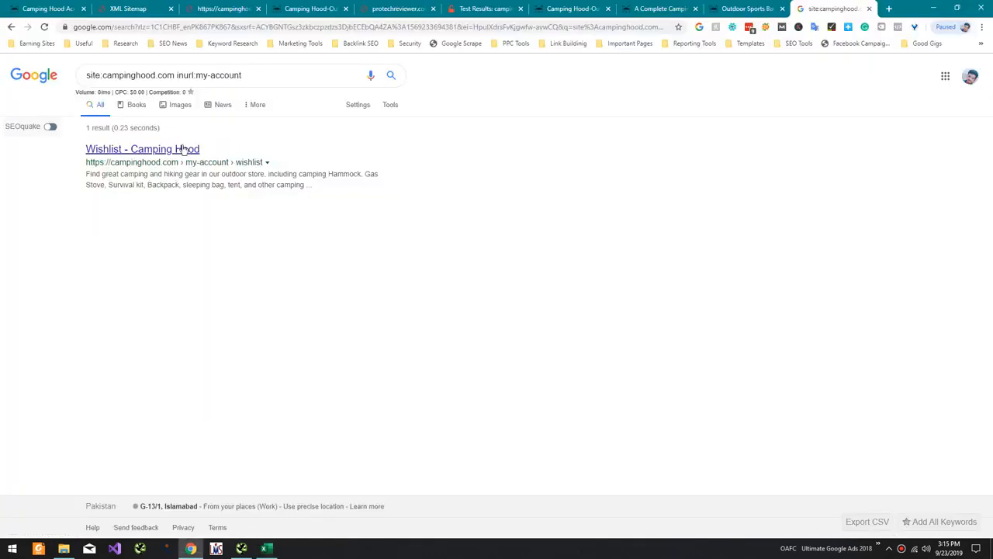
Step: Open the Wishlist - Camping Hood result in its own tab and inspect the page's shortcode text
middle_click(184, 149)
left_click(823, 8)
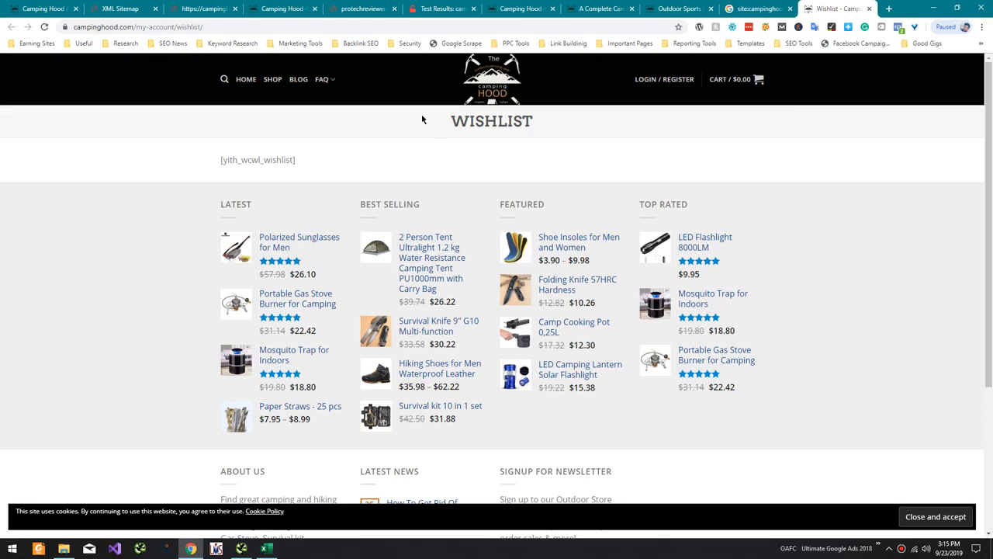
key("alt+Tab")
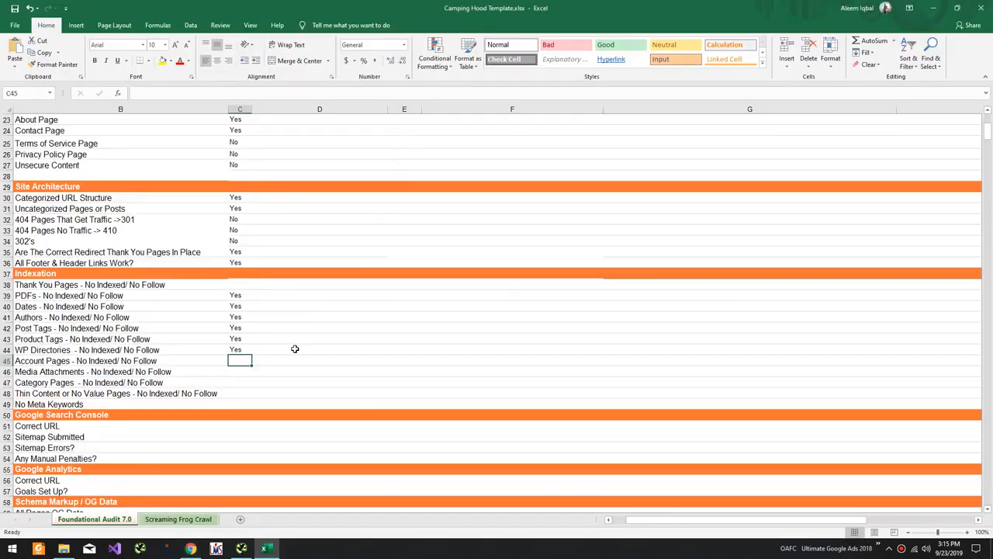
key("alt+Tab")
triple_click(285, 160)
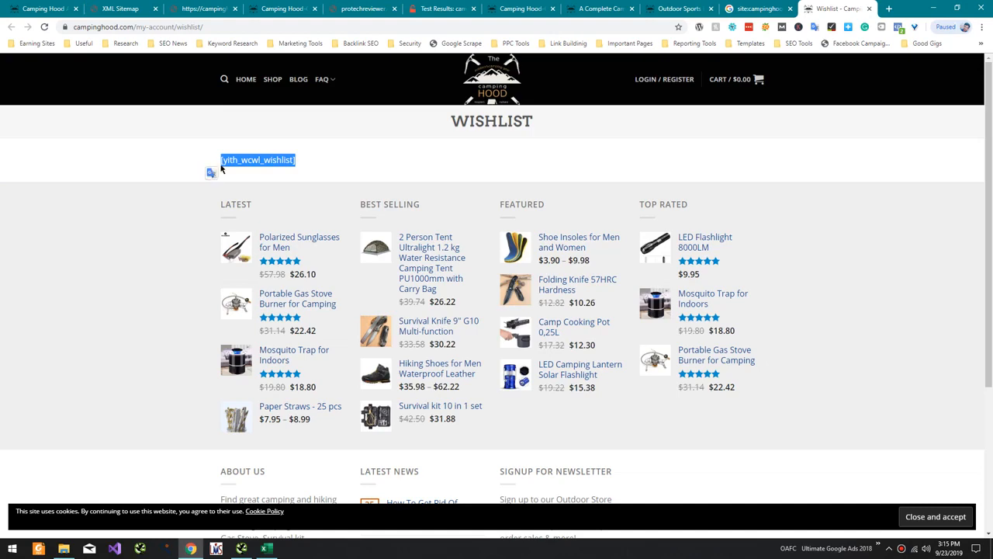
key("alt+Tab")
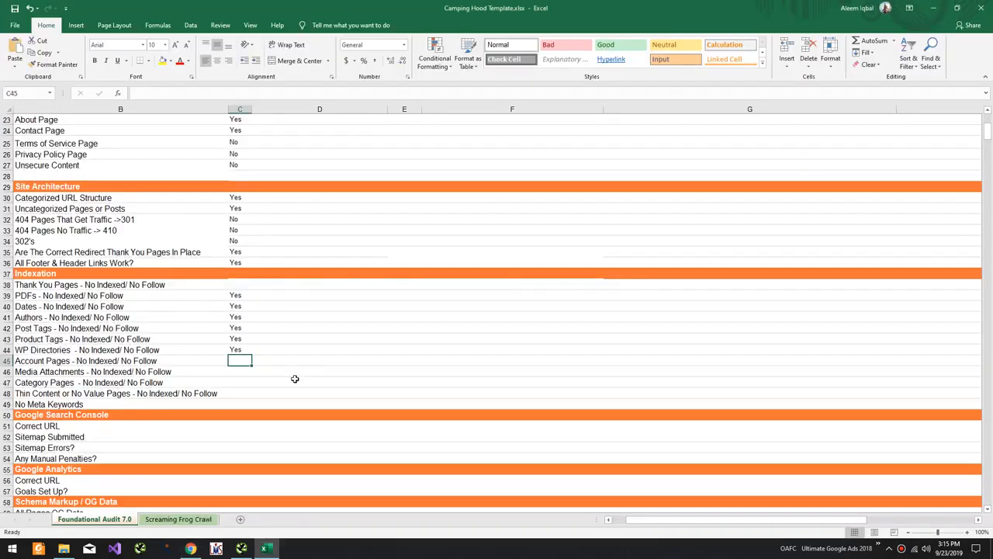
type("Yes")
key("Return")
key("alt+Tab")
key("alt+Tab")
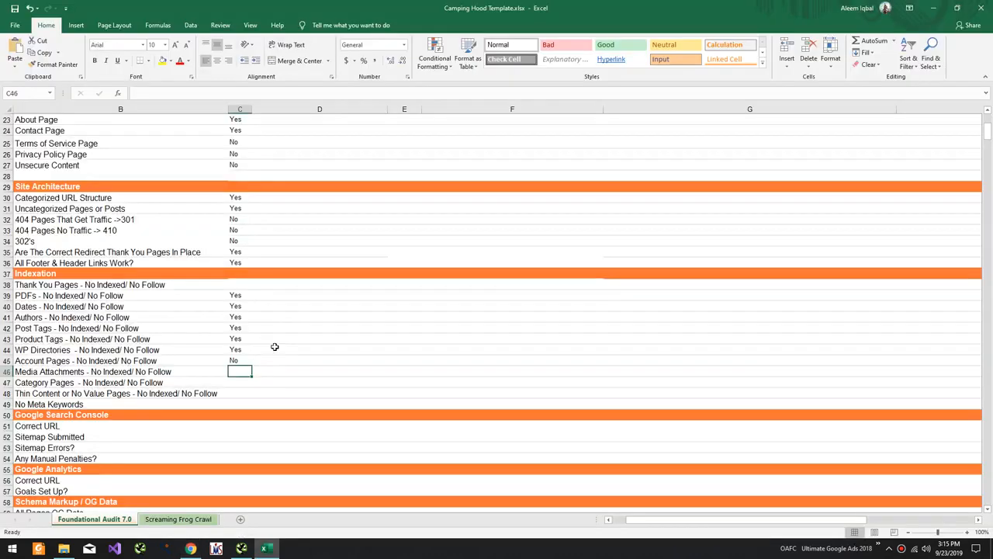
left_click(276, 367)
left_click(275, 362)
type("https://campinghood.com/my-account/wishlist/")
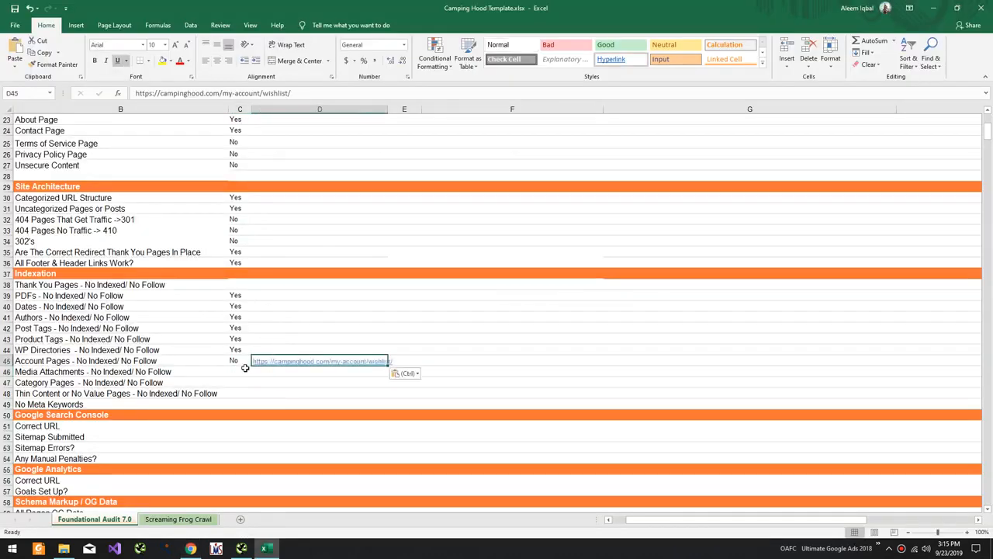
left_click(238, 370)
Step: Return to Chrome, close the Wishlist page, and search Google for site:campinghood.com without any inurl filter
key("alt+Tab")
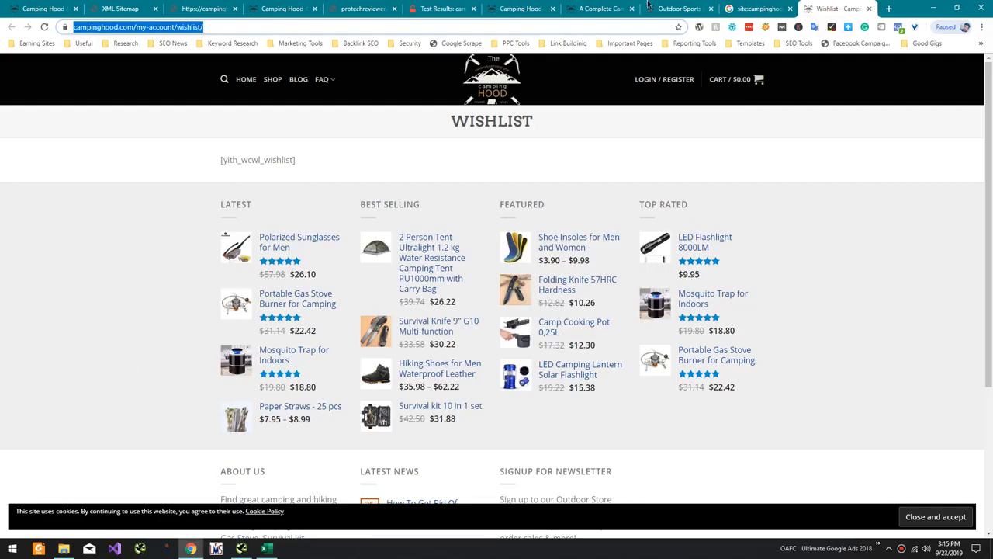
key("alt+Left")
left_click(7, 28)
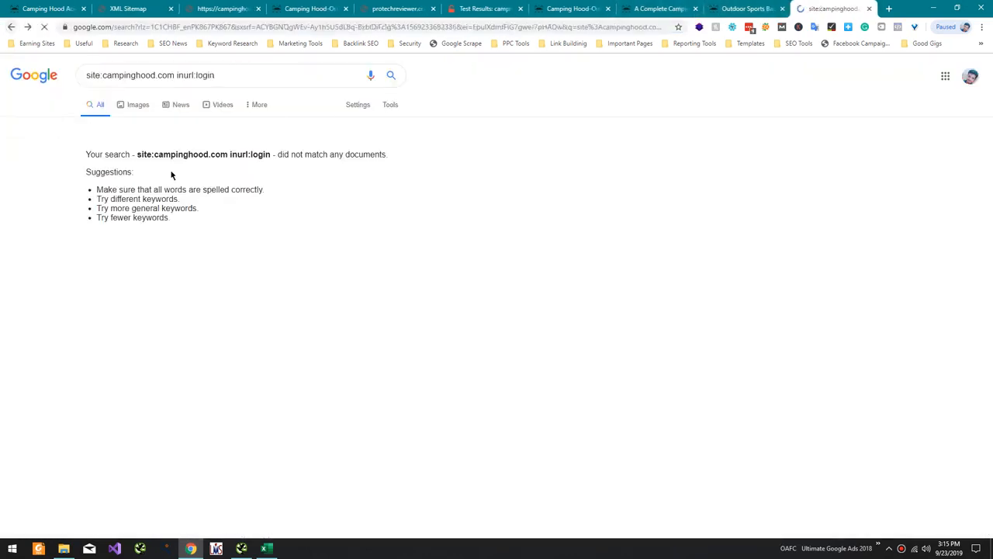
left_click(11, 28)
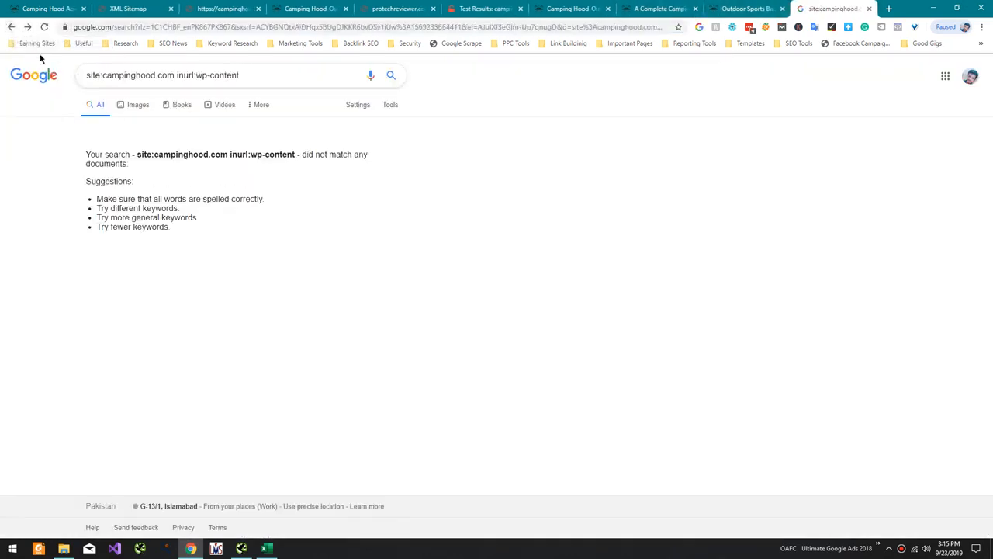
left_click_drag(191, 75, 343, 83)
key("BackSpace")
key("BackSpace")
key("BackSpace")
key("BackSpace")
key("BackSpace")
key("Return")
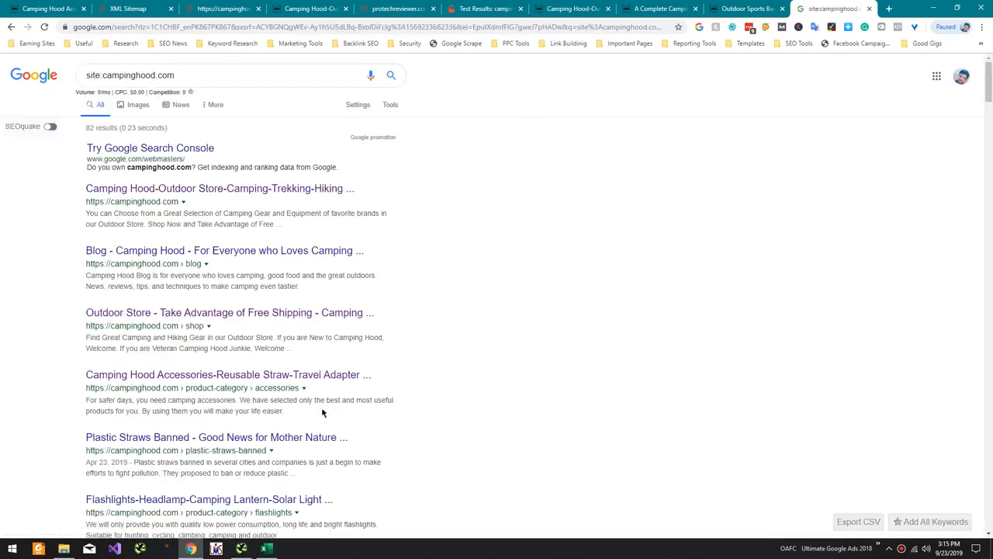
Step: Examine the full list of indexed campinghood.com pages for media attachment URLs
scroll(305, 443, "down", 5)
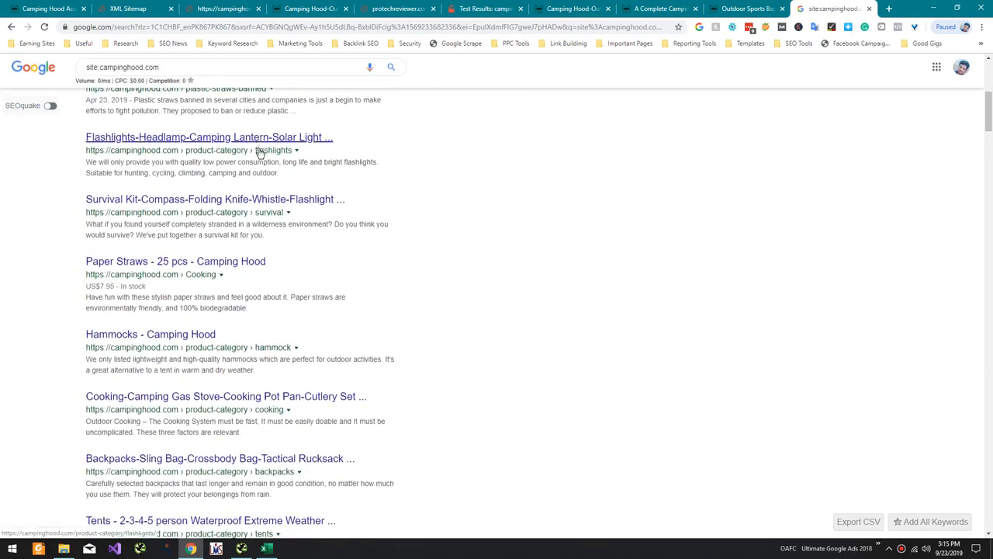
scroll(266, 200, "down", 3)
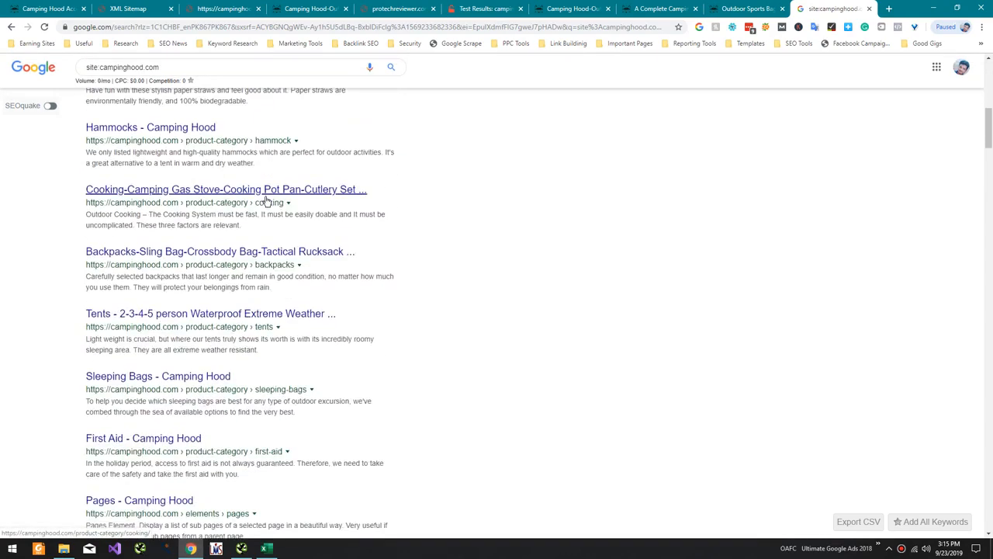
scroll(266, 200, "down", 2)
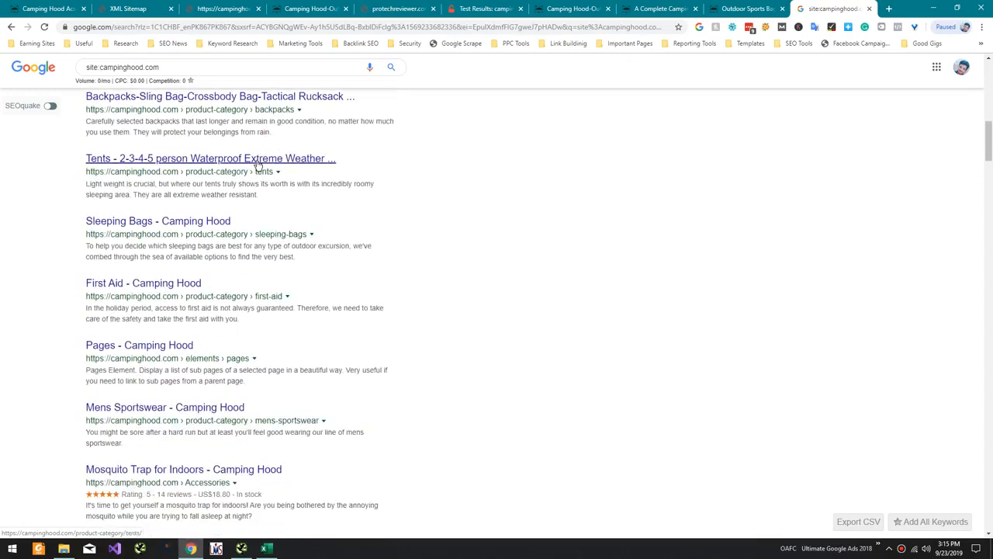
scroll(258, 164, "down", 2)
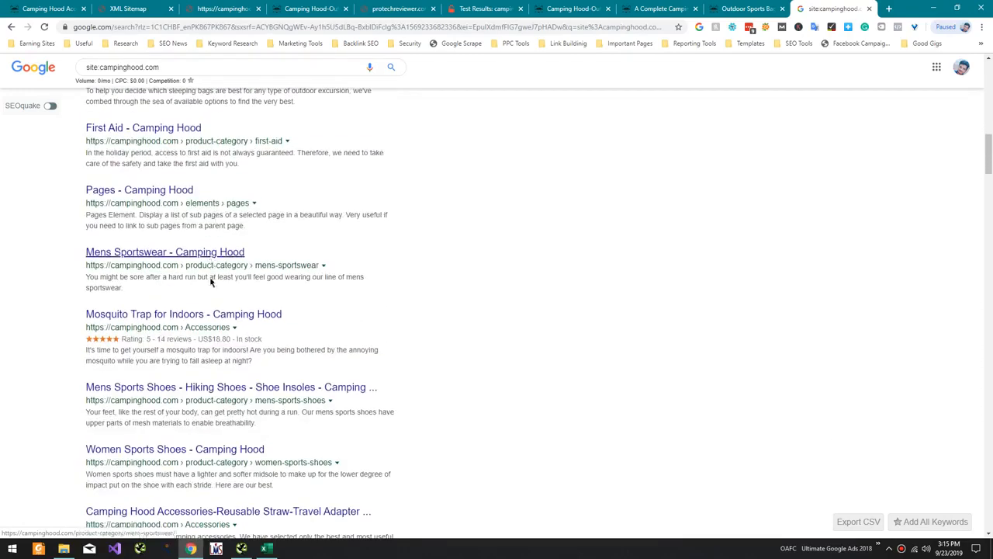
scroll(210, 350, "down", 5)
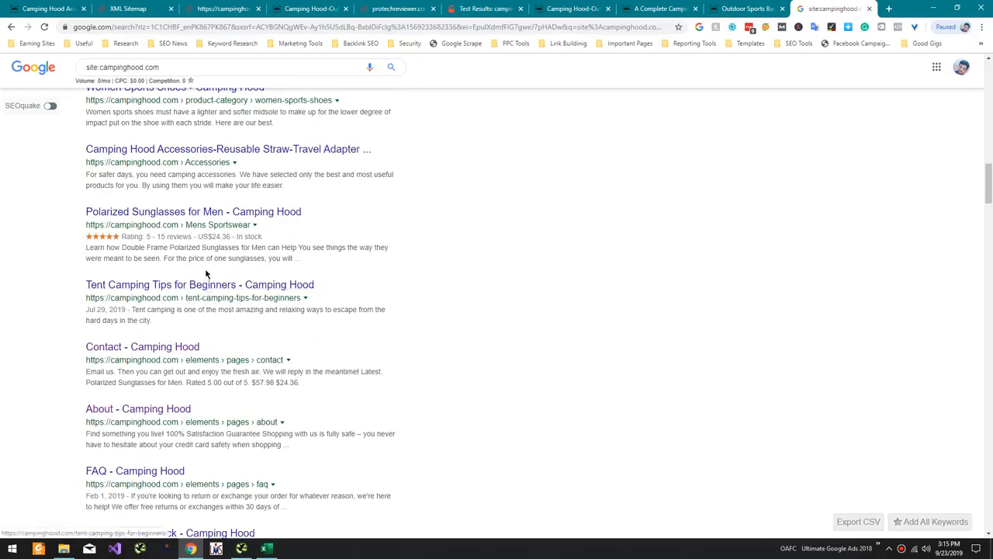
scroll(205, 273, "down", 6)
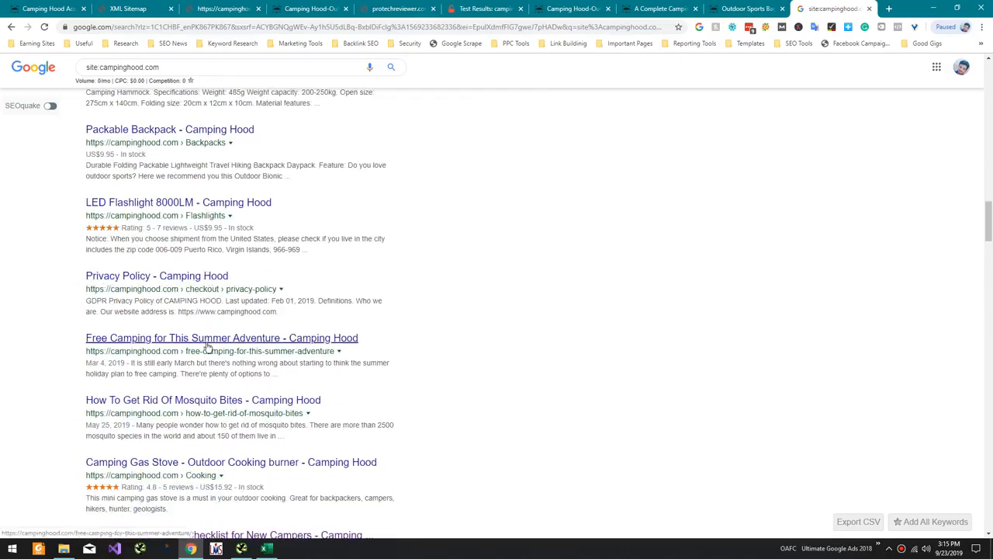
scroll(207, 345, "down", 4)
scroll(206, 310, "down", 9)
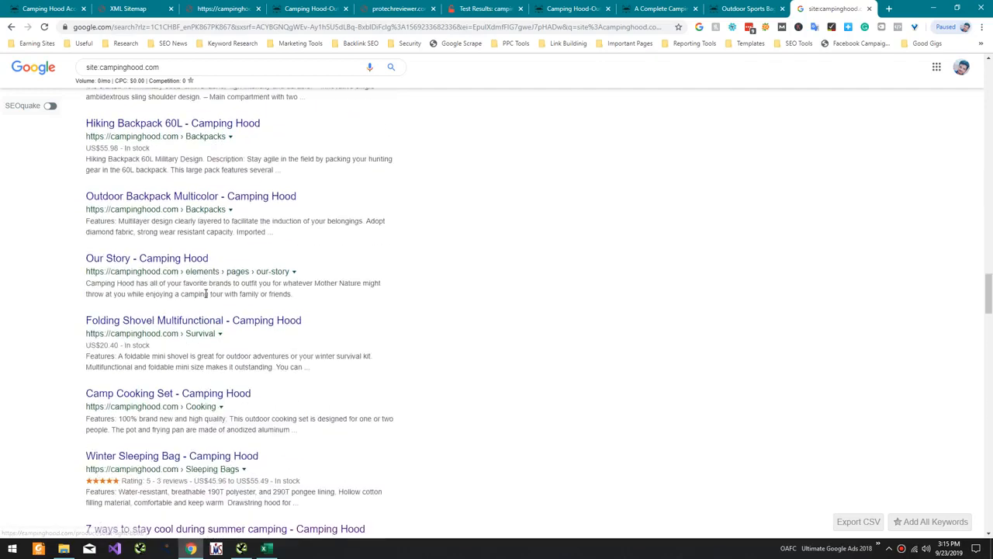
scroll(206, 293, "down", 3)
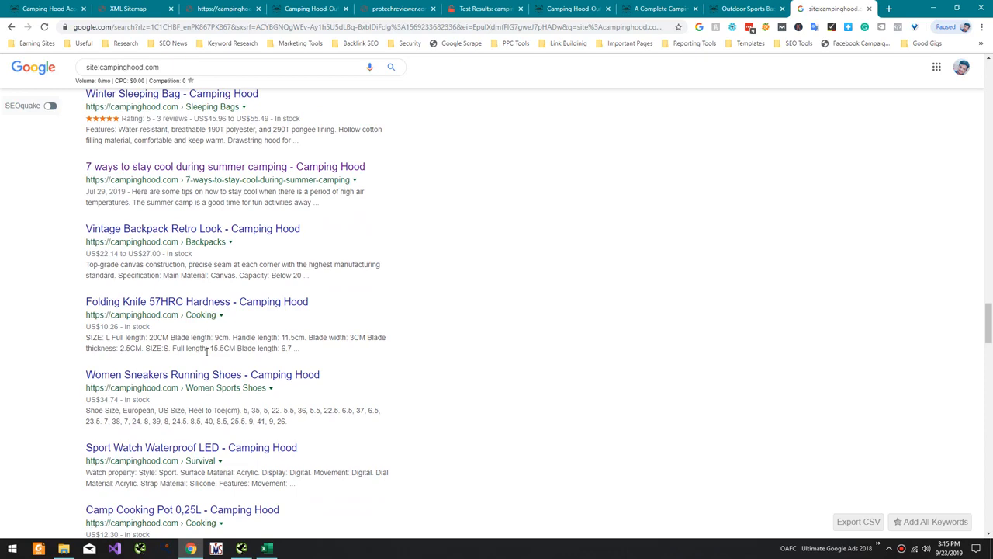
scroll(207, 351, "down", 3)
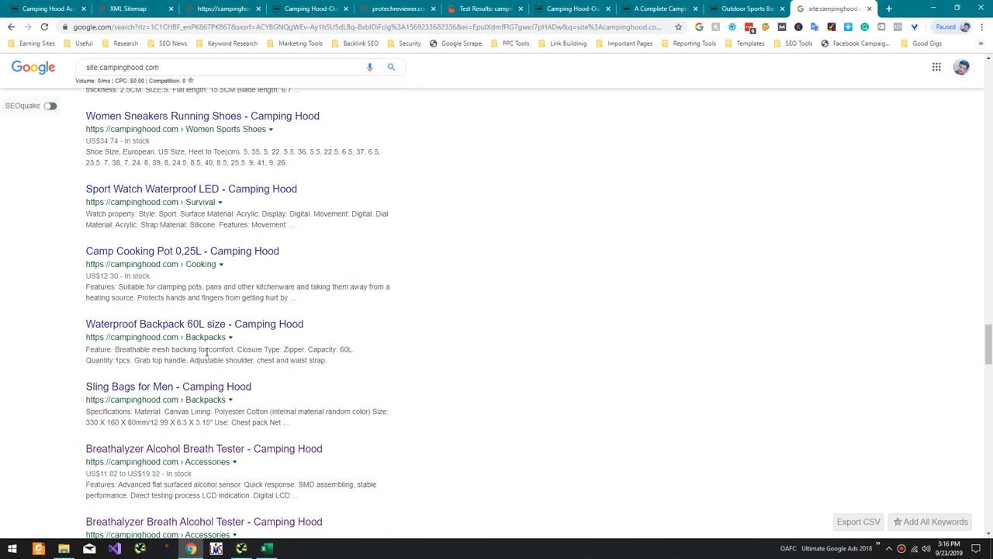
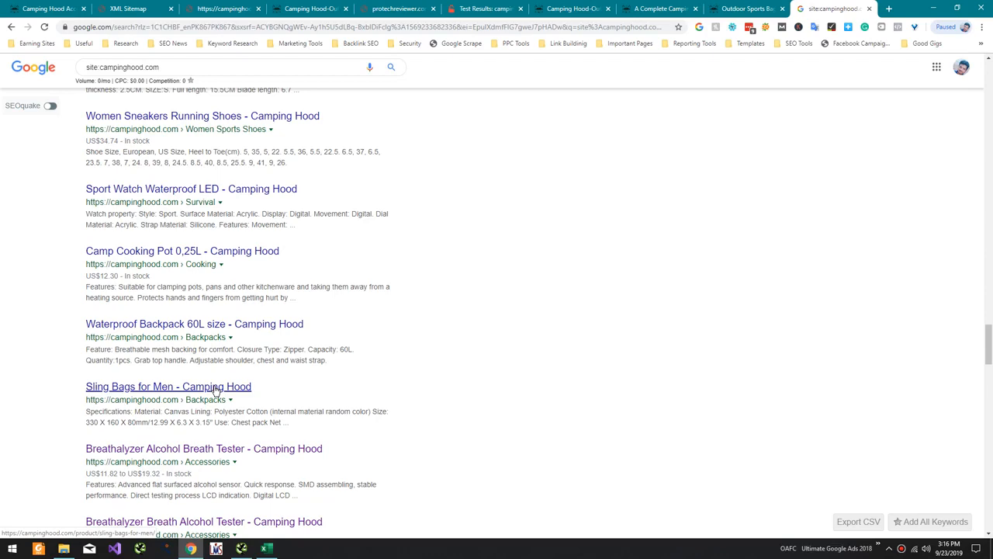
scroll(218, 390, "down", 10)
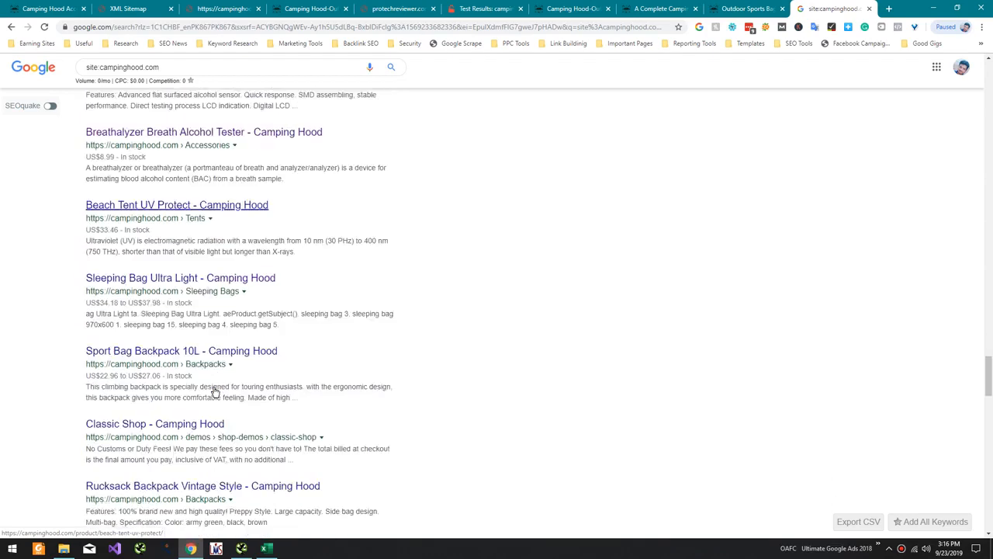
scroll(221, 387, "down", 5)
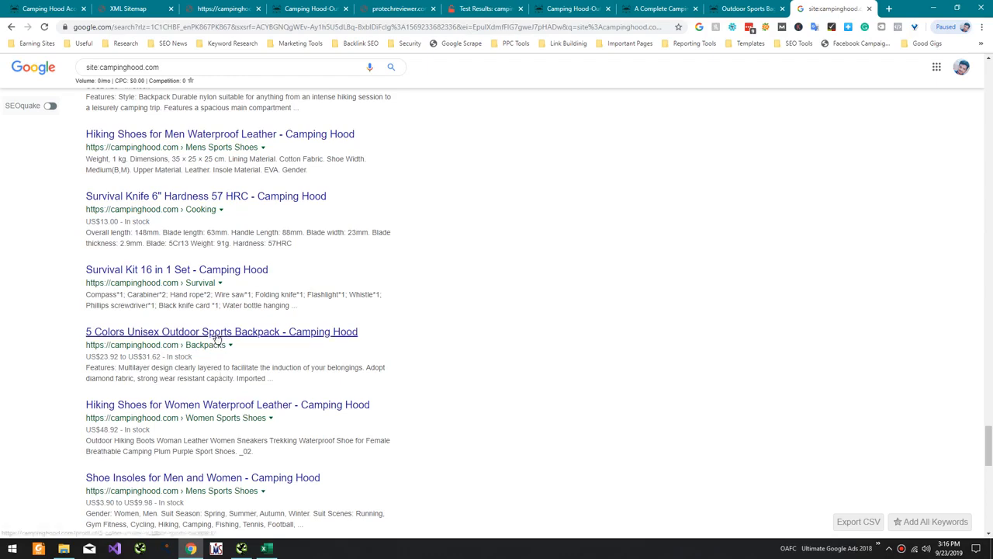
scroll(217, 337, "down", 7)
scroll(218, 338, "down", 3)
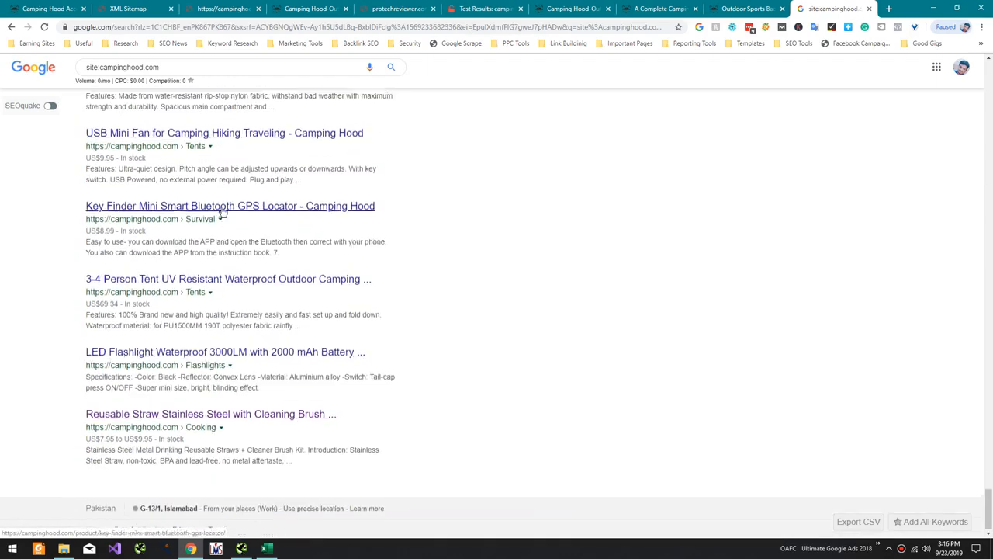
scroll(222, 211, "up", 4)
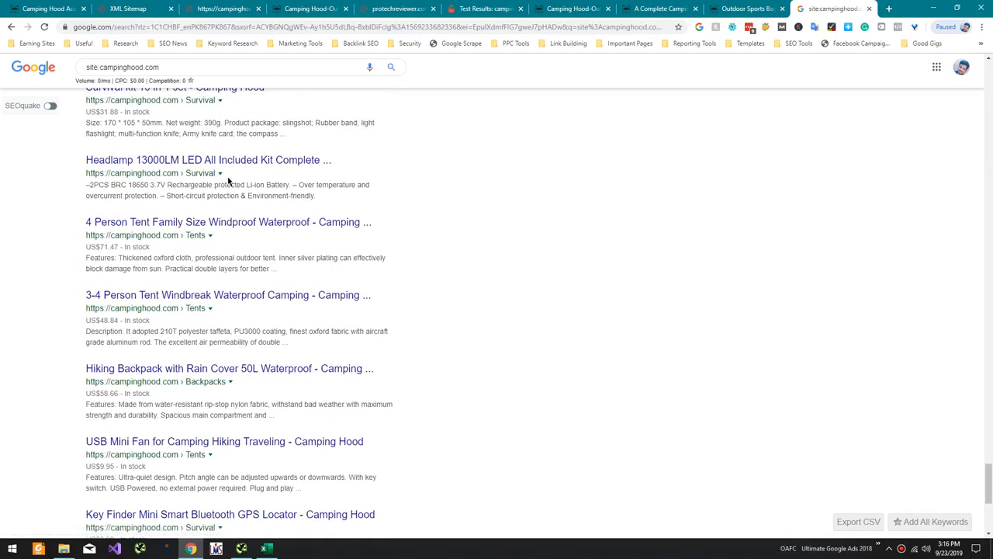
Step: Switch to Excel and set the status of Media Attachments - No Indexed/ No Follow to Yes
key("alt+Tab")
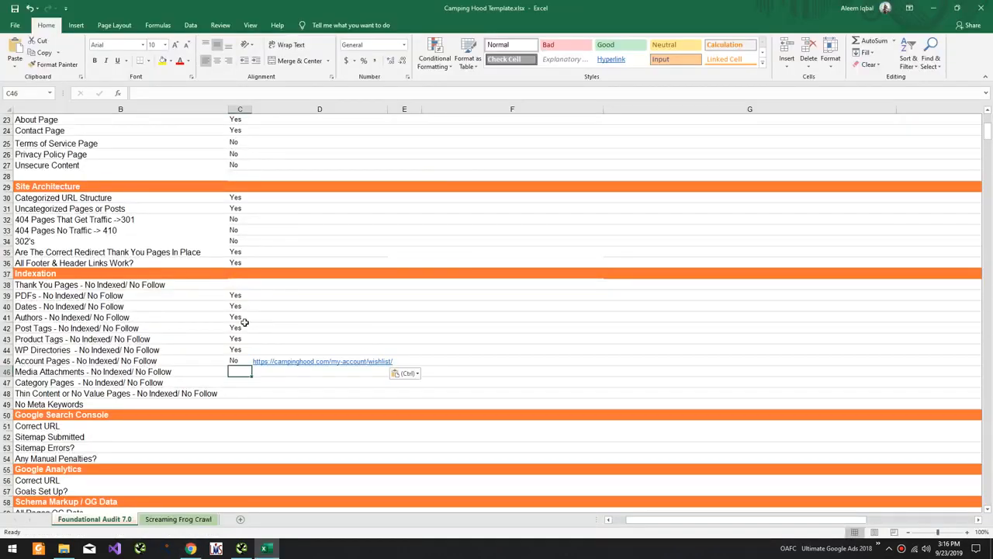
type("Yes")
key("Return")
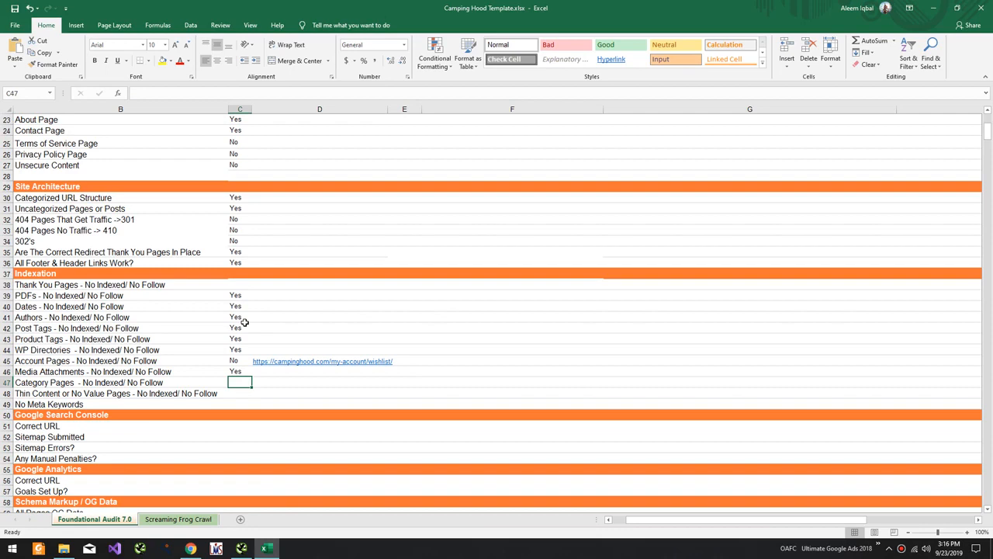
Step: Return to Chrome and search Google for site:campinghood.com inurl:category
key("alt+Tab")
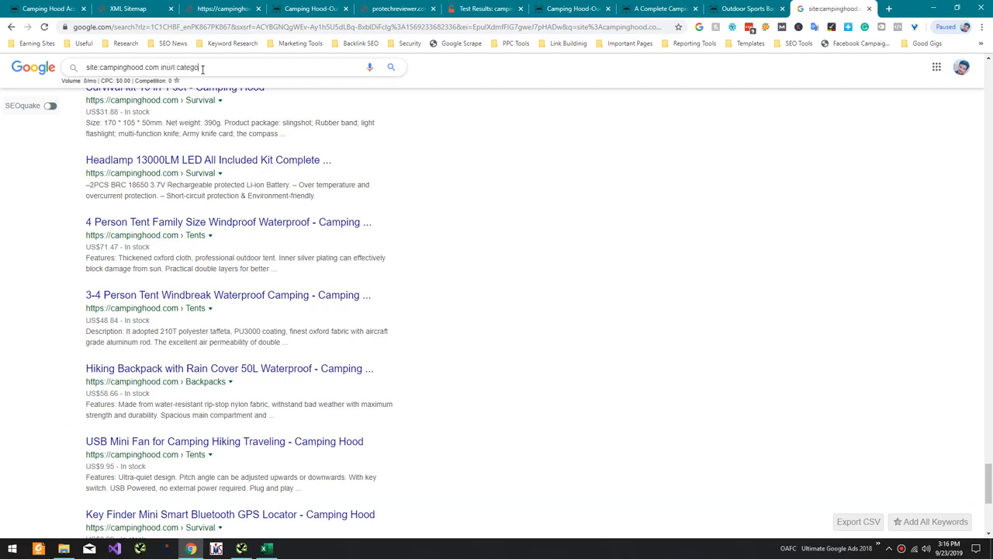
type("ry")
key("Return")
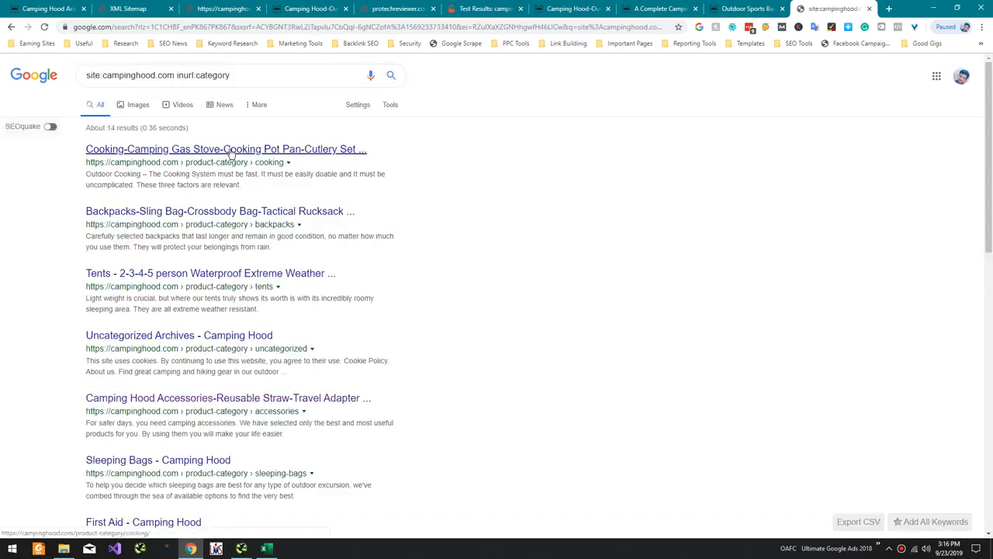
Step: Open the Cooking product category result in a new tab and examine the page for unique written content
right_click(231, 153)
left_click(260, 158)
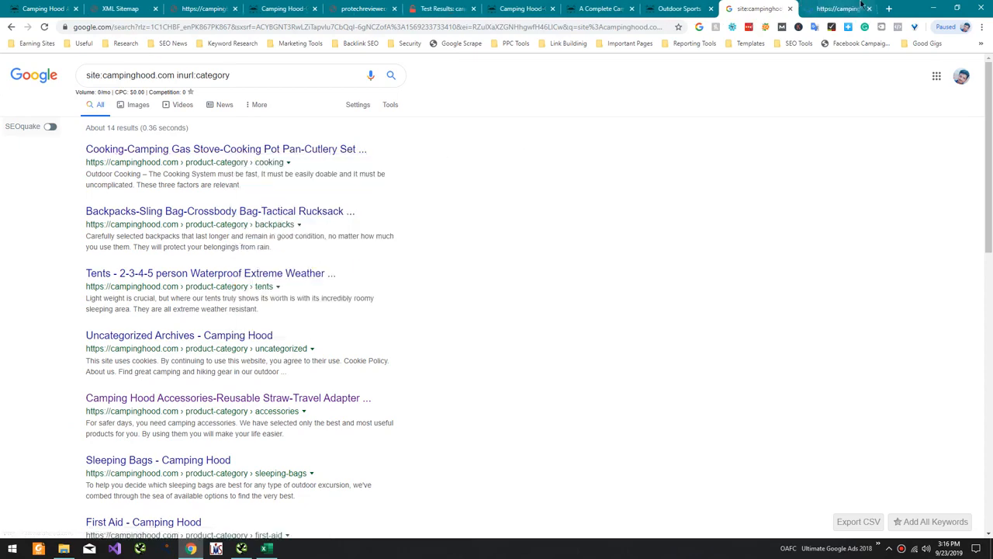
left_click(860, 8)
scroll(679, 109, "down", 4)
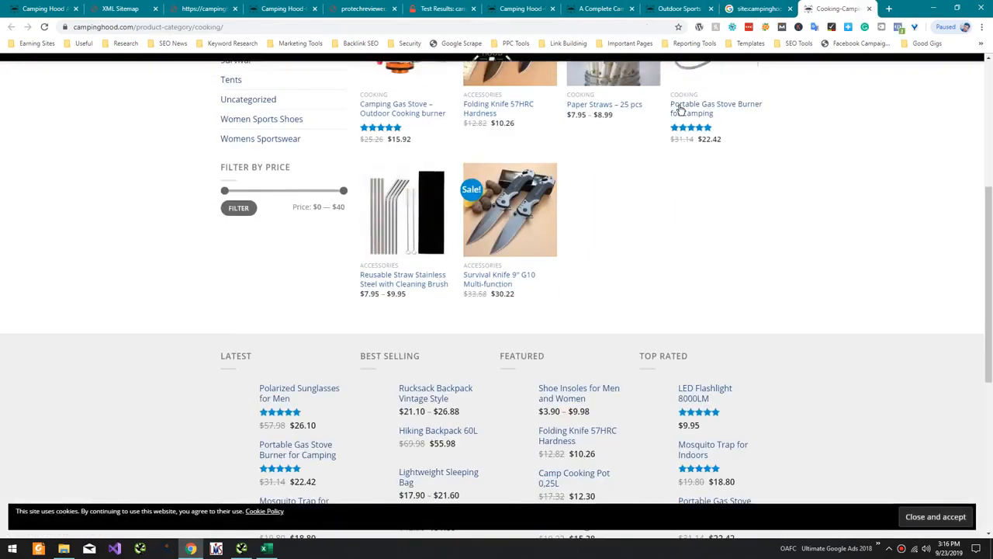
scroll(679, 109, "down", 3)
Step: Review the remaining indexed category results and recheck the Cooking category page for descriptive content
left_click(757, 9)
scroll(579, 205, "down", 5)
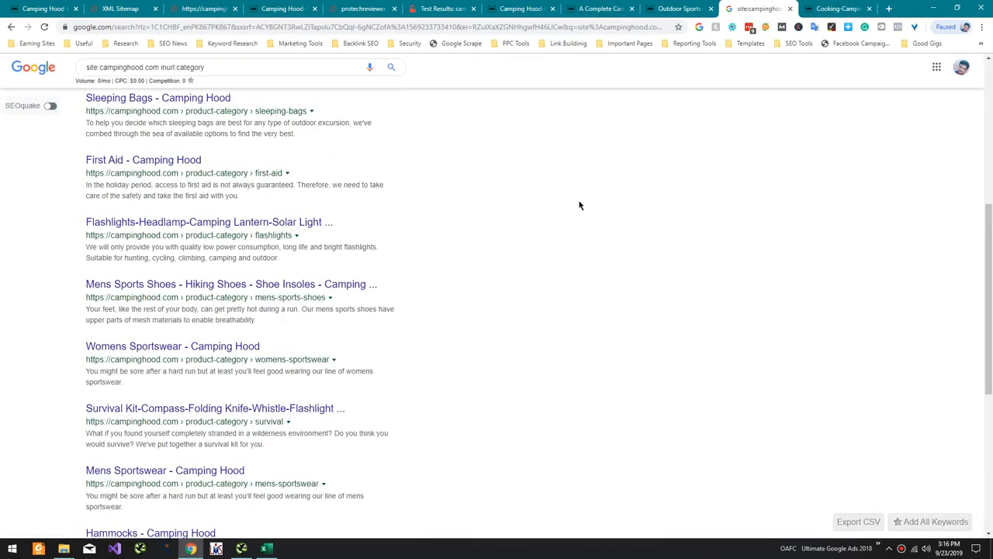
scroll(579, 205, "down", 5)
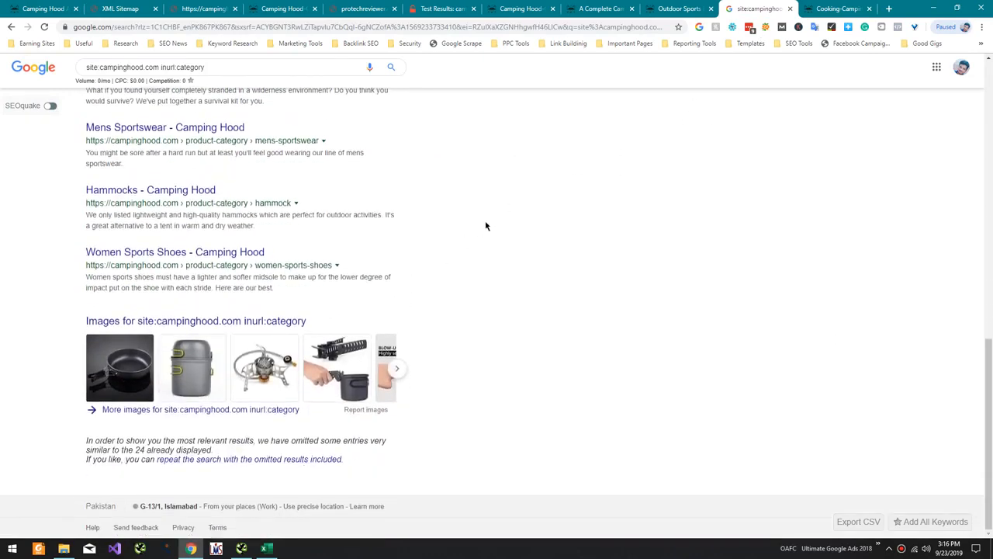
left_click(830, 9)
key("alt+Tab")
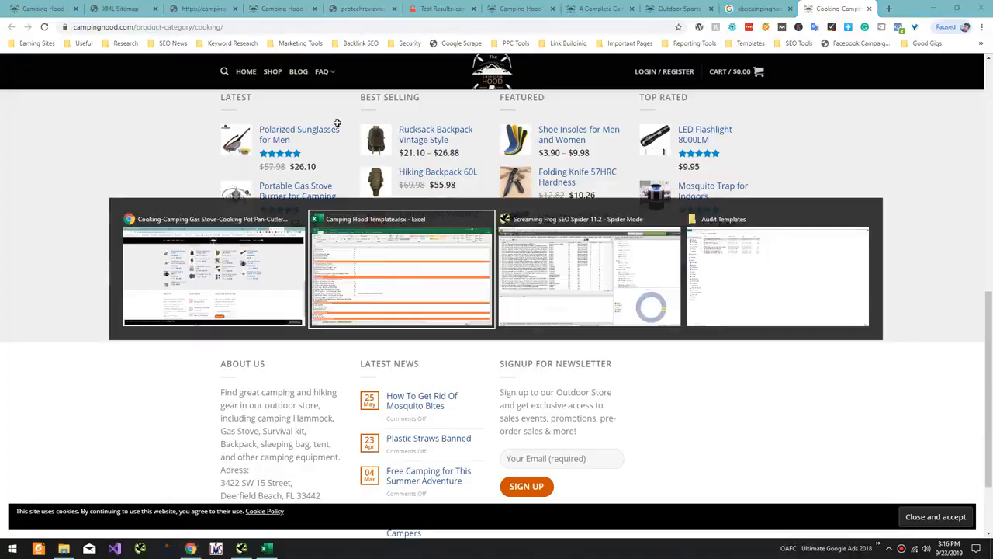
key("alt+Tab")
scroll(339, 225, "up", 7)
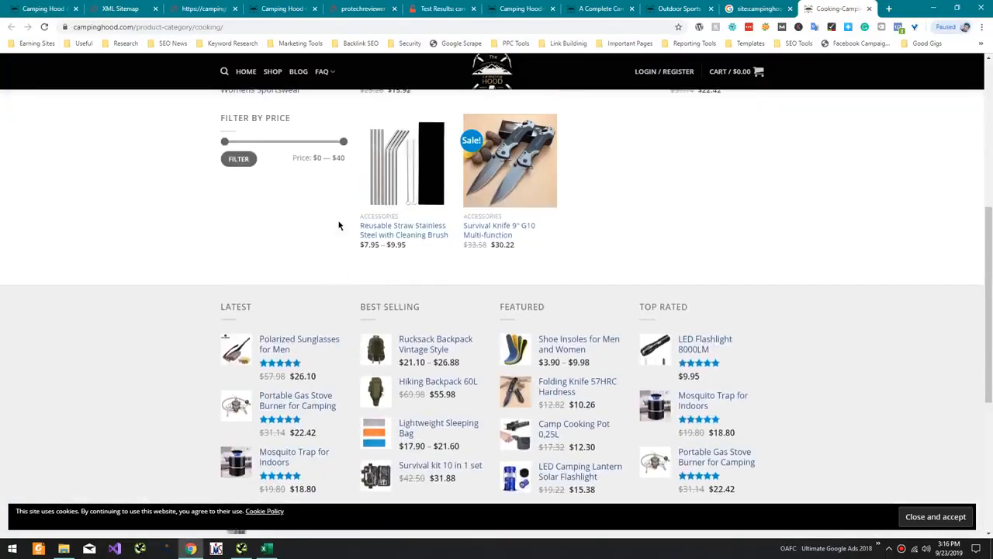
scroll(440, 221, "up", 1)
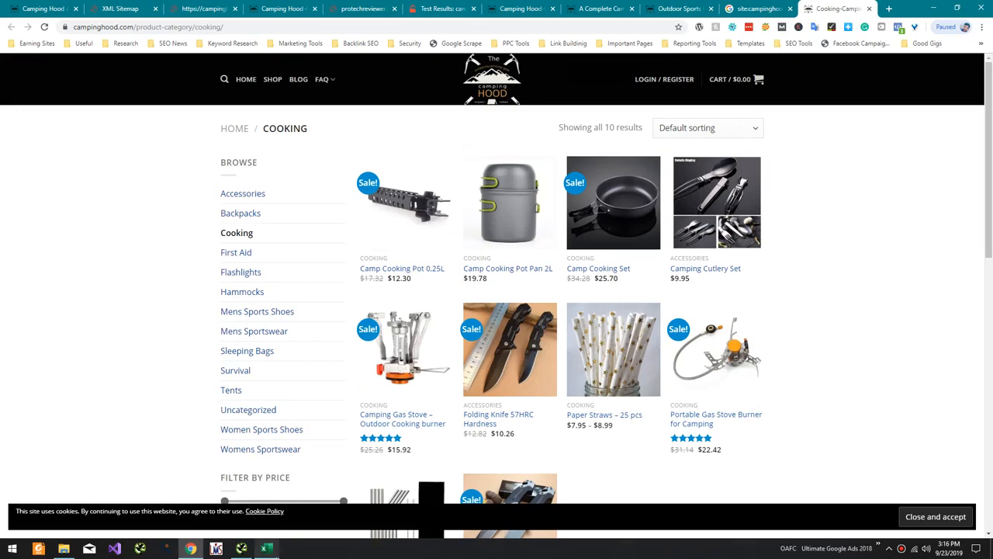
Step: Switch to Excel and set the status of Category Pages - No Indexed/ No Follow to No
left_click(266, 548)
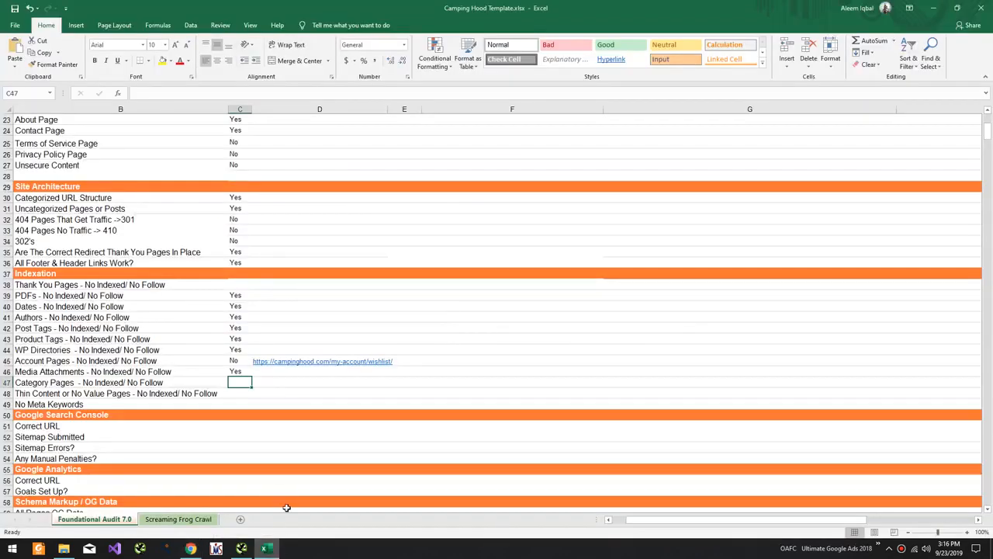
type("No")
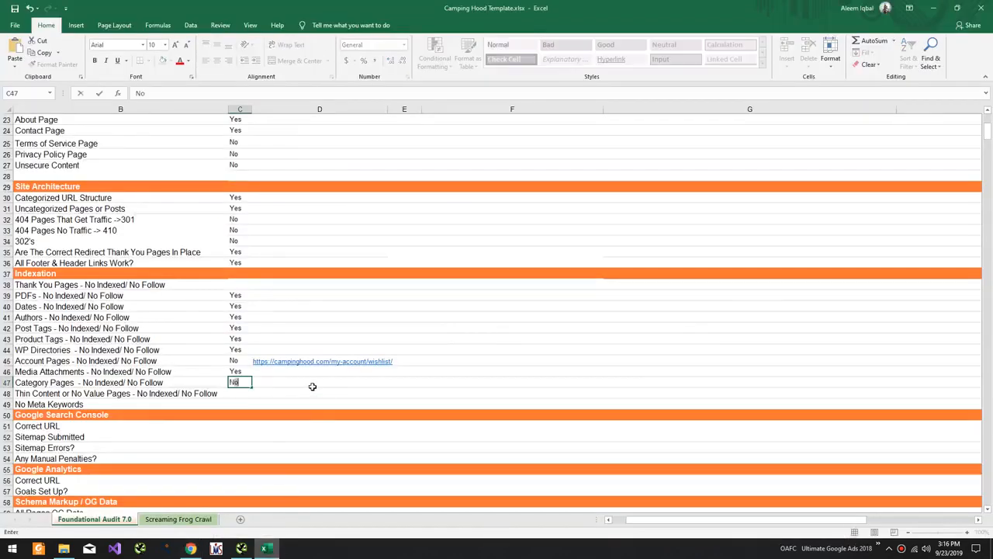
key("Return")
Step: Add the note "Make sure to Include Unique Content on Category Pages or Just simply deindex them" beside the Category Pages status
left_click(312, 386)
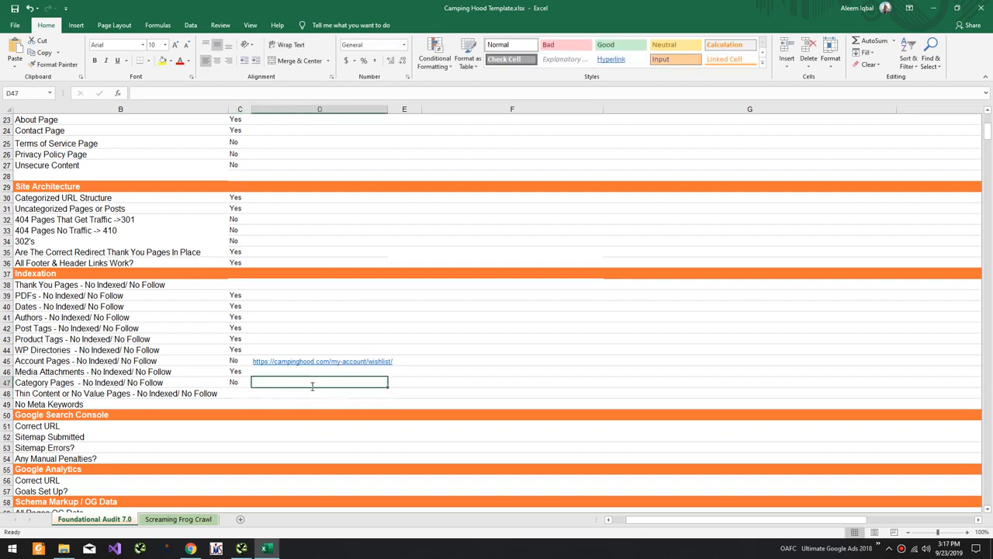
type("Make sure to Include Uni")
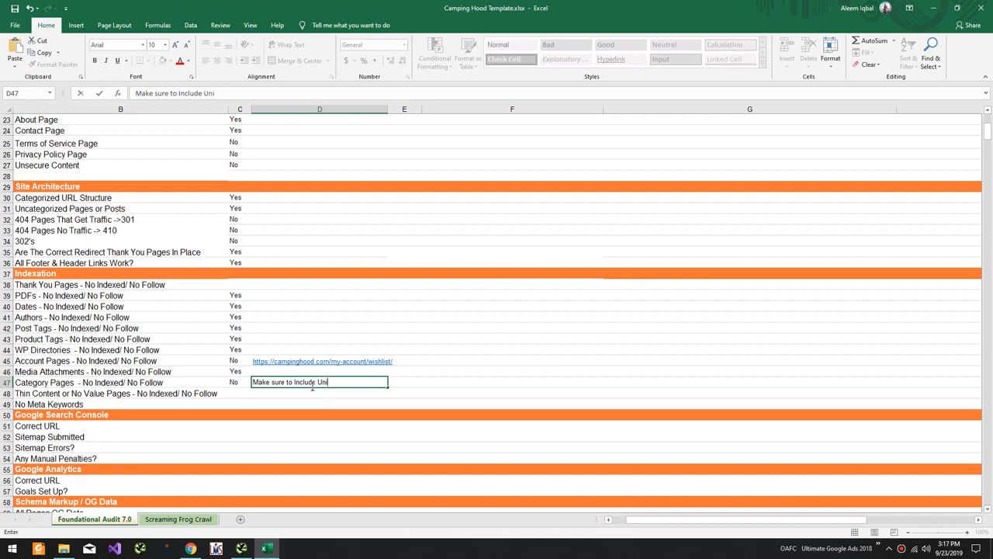
type("que Content on Category")
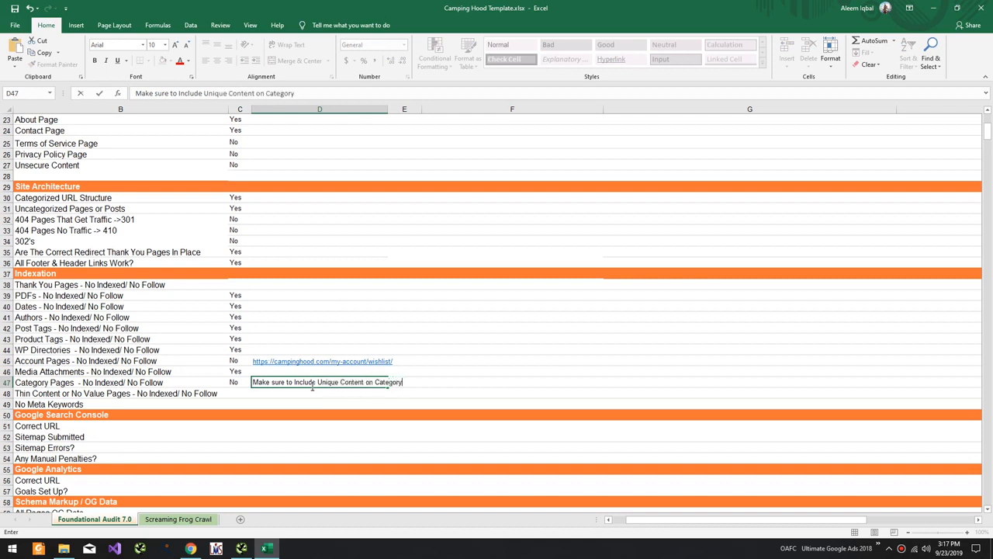
type(" Pages or Just simply d")
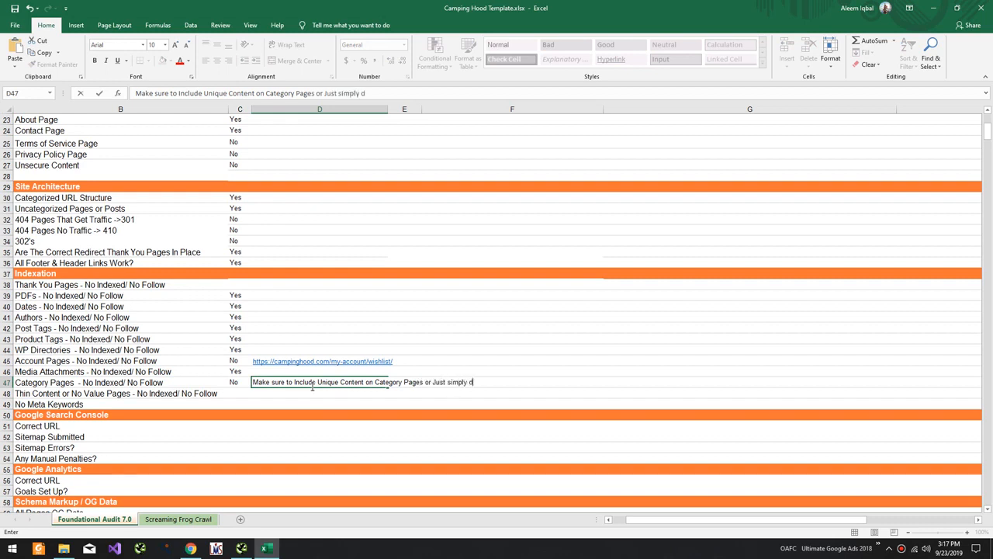
type("eindex them")
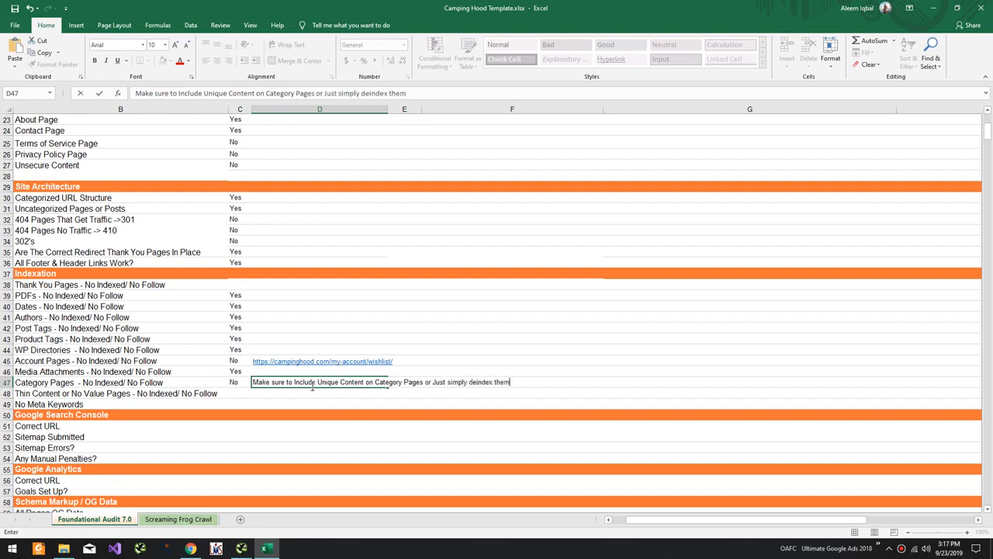
key("Return")
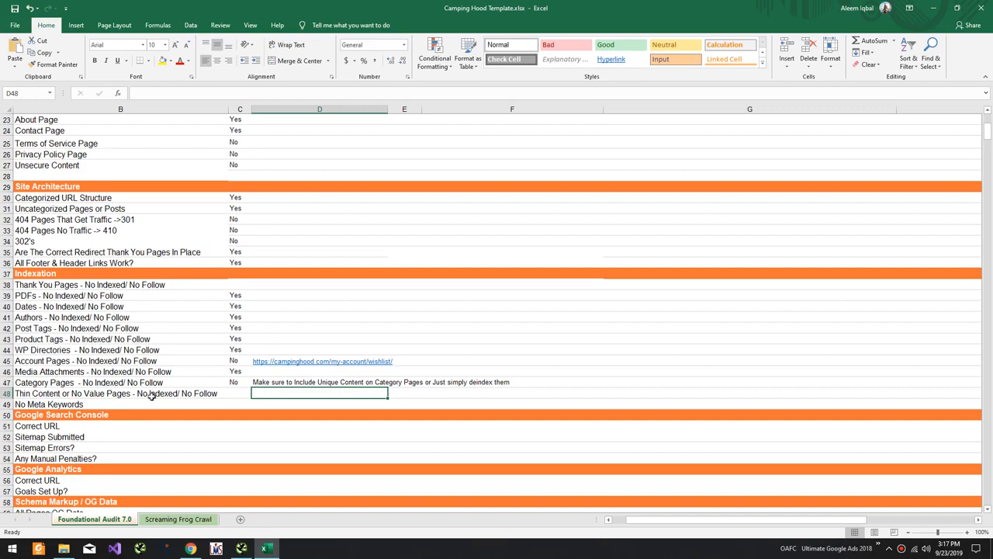
Step: Sort the Screaming Frog Crawl sheet by Word Count in ascending order
left_click(241, 548)
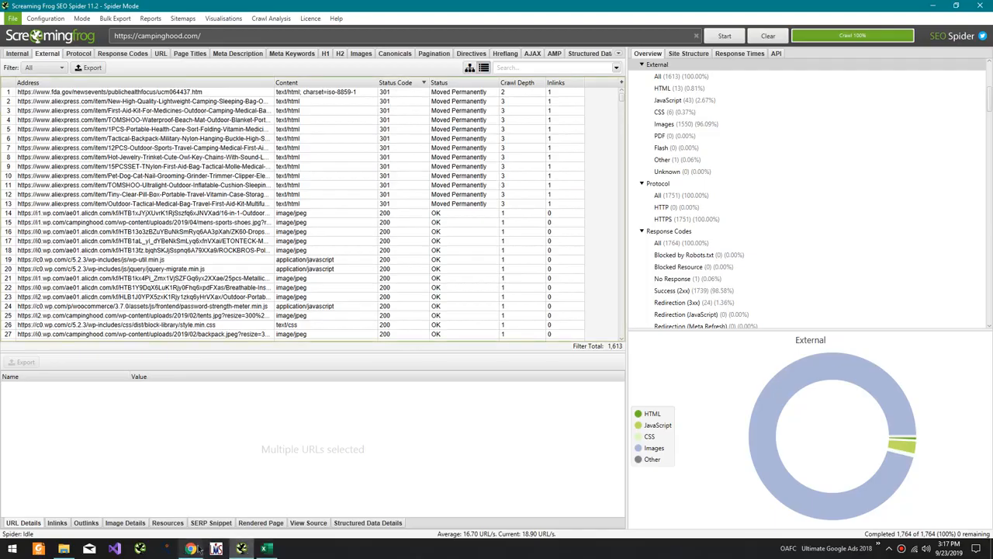
left_click(264, 549)
left_click(177, 519)
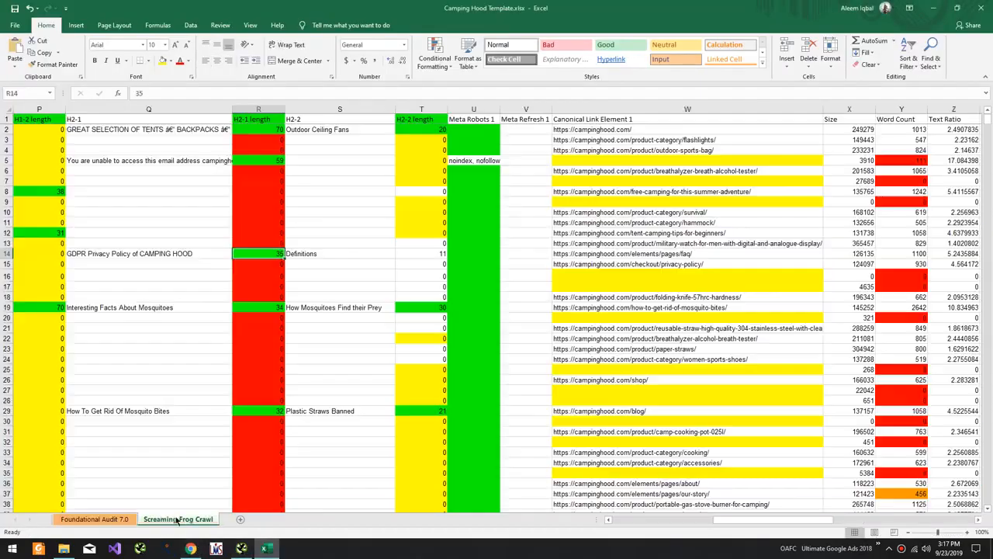
left_click_drag(625, 307, 326, 233)
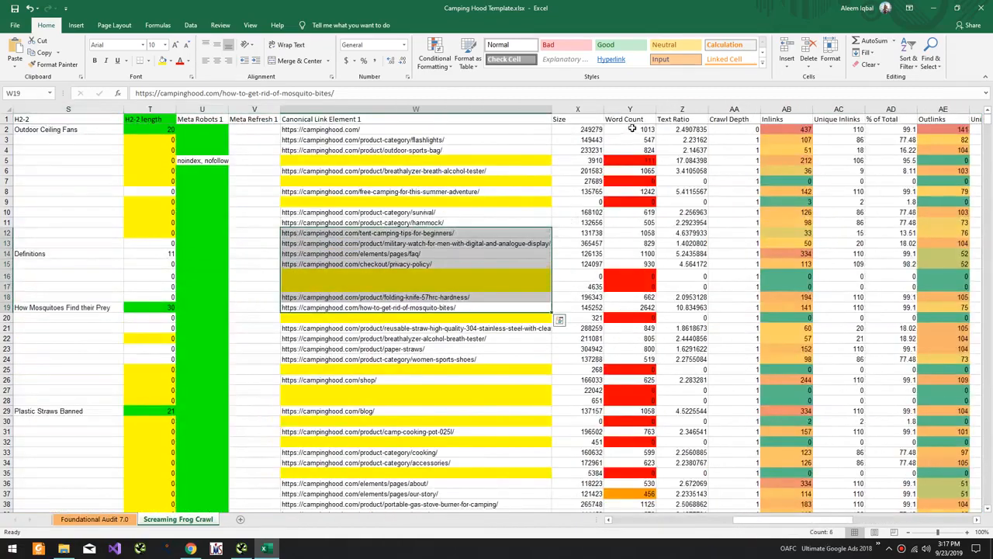
left_click(632, 120)
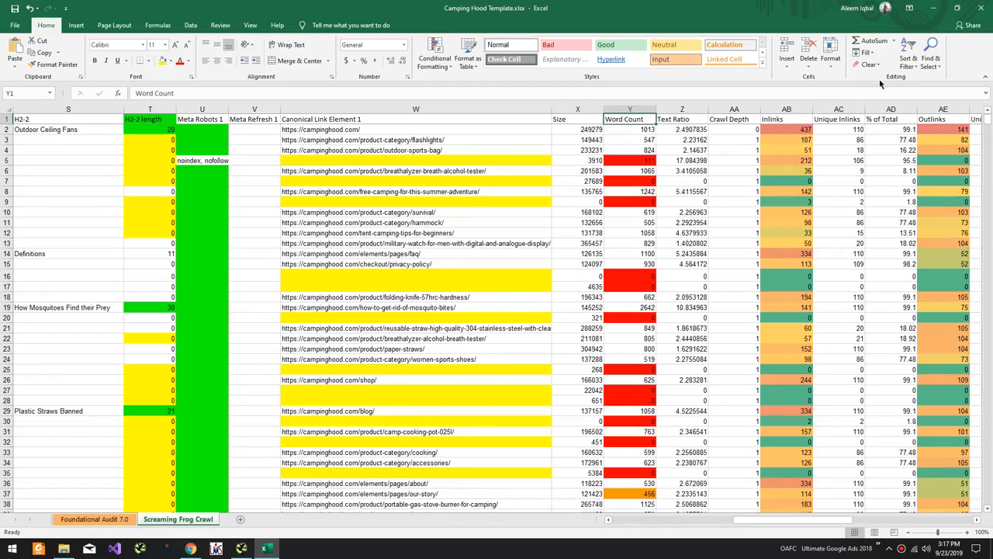
left_click(908, 61)
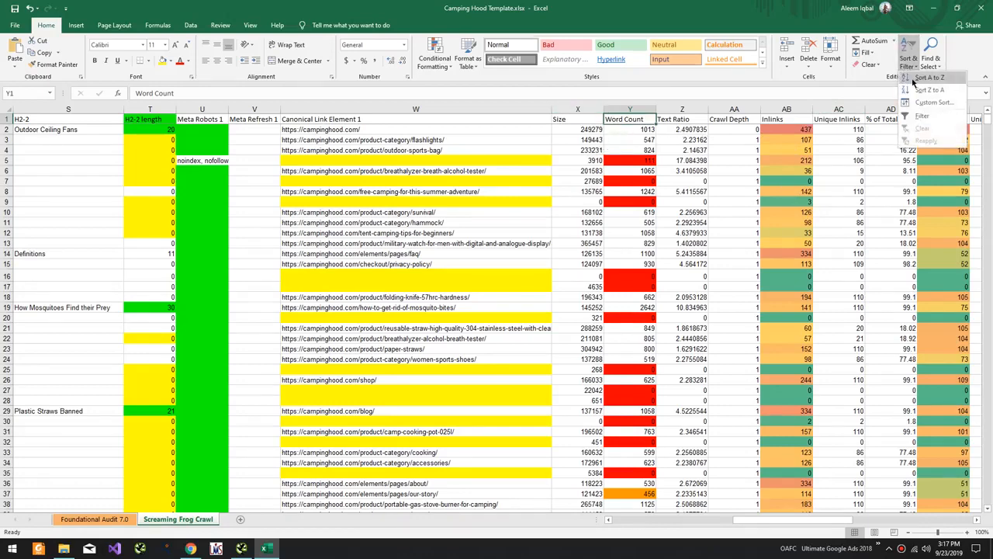
left_click(917, 78)
Step: Examine the addresses of the crawled pages with the lowest word counts for thin content
left_click_drag(638, 132, 29, 237)
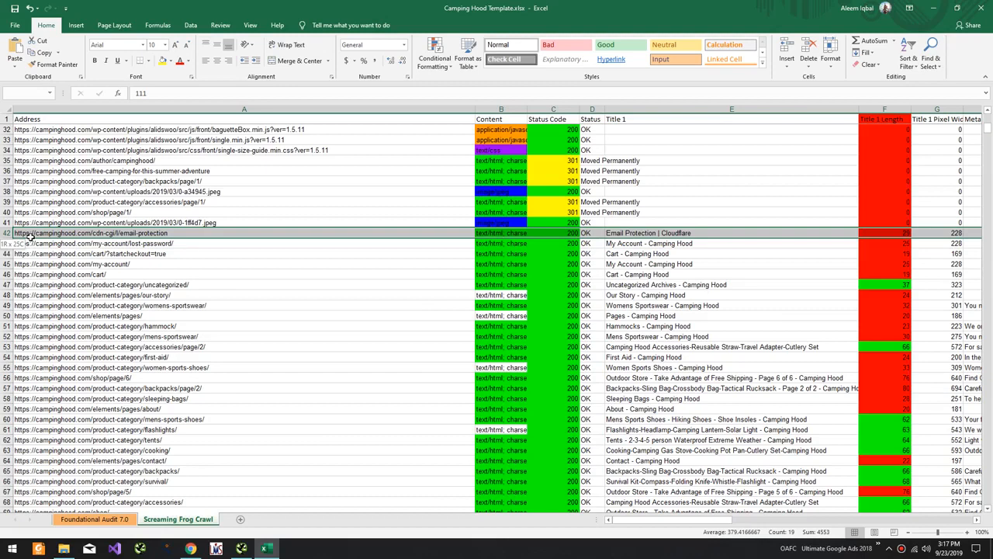
left_click_drag(29, 237, 162, 181)
left_click_drag(166, 140, 171, 207)
left_click(172, 212)
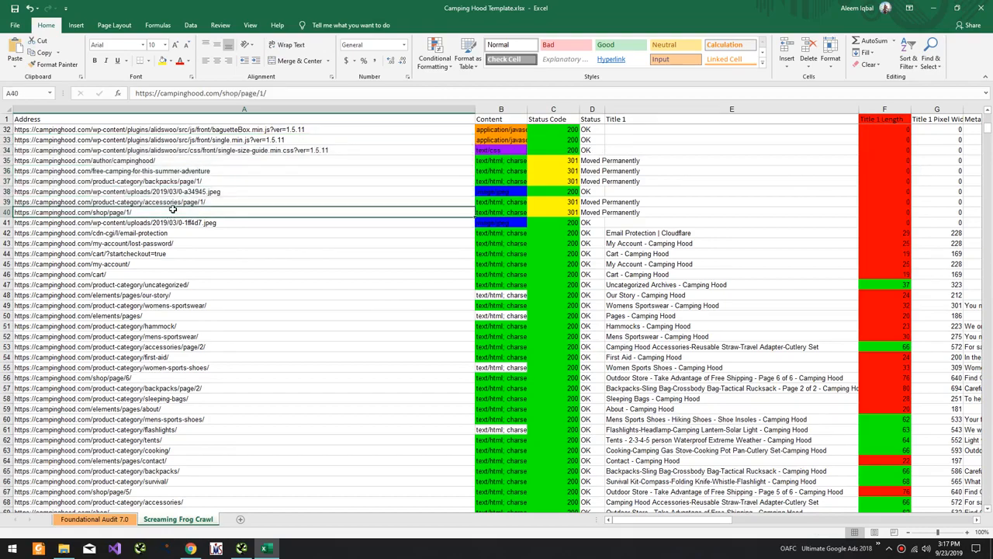
key("alt+Tab")
key("alt+Tab")
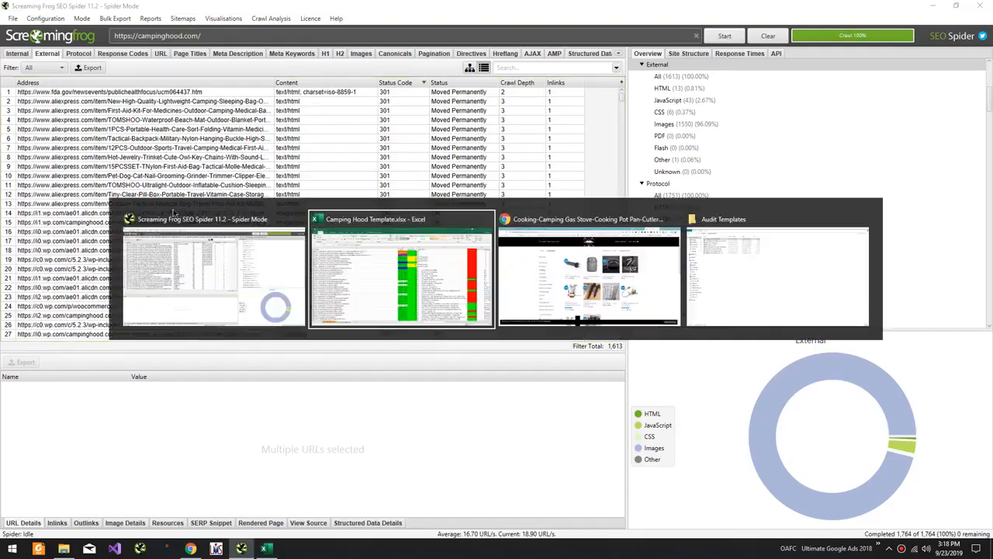
key("alt+Tab")
key("alt+Tab")
key("alt+Tab")
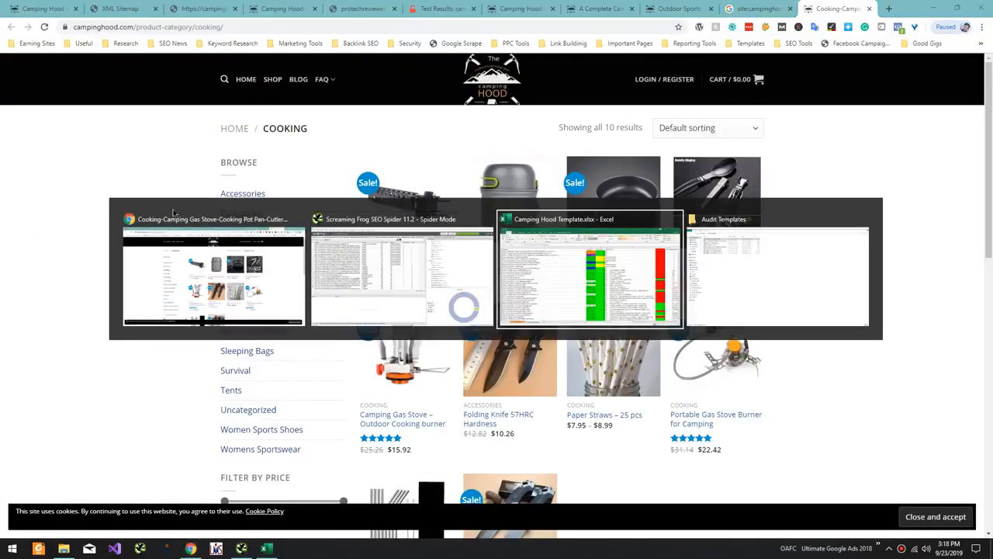
key("alt+Tab")
key("alt+Tab")
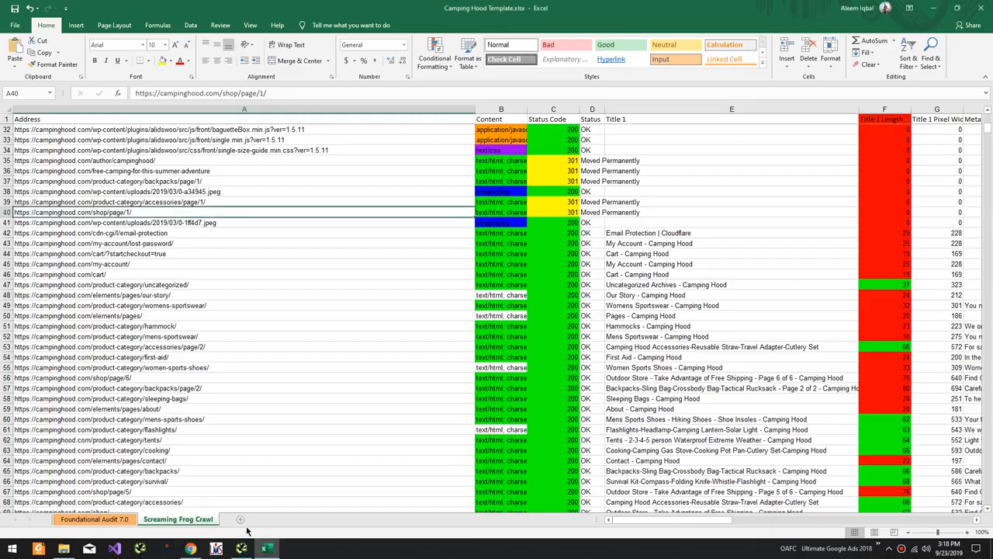
Step: On the Foundational Audit 7.0 sheet, set the status of Thin Content or No Value Pages - No Indexed/ No Follow to Yes
left_click(94, 519)
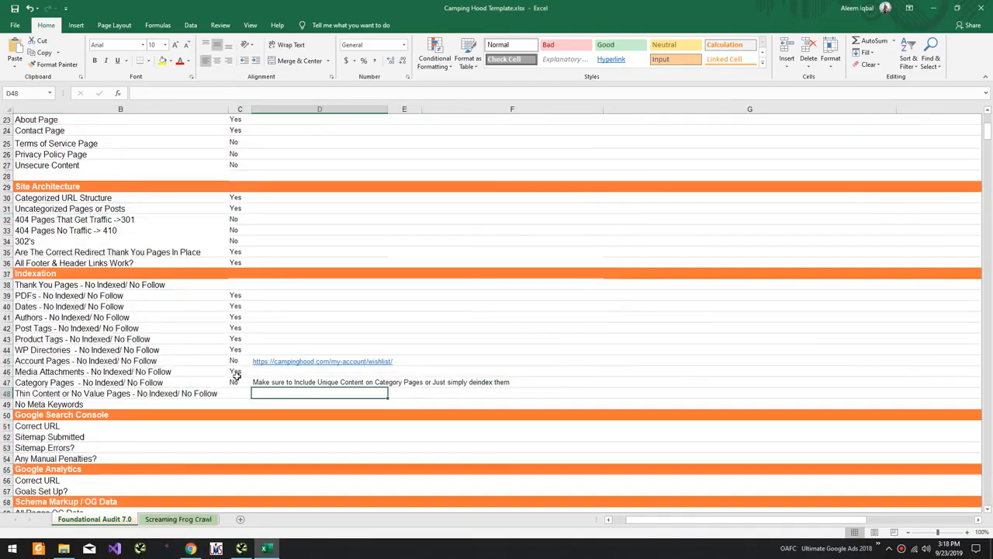
type("No")
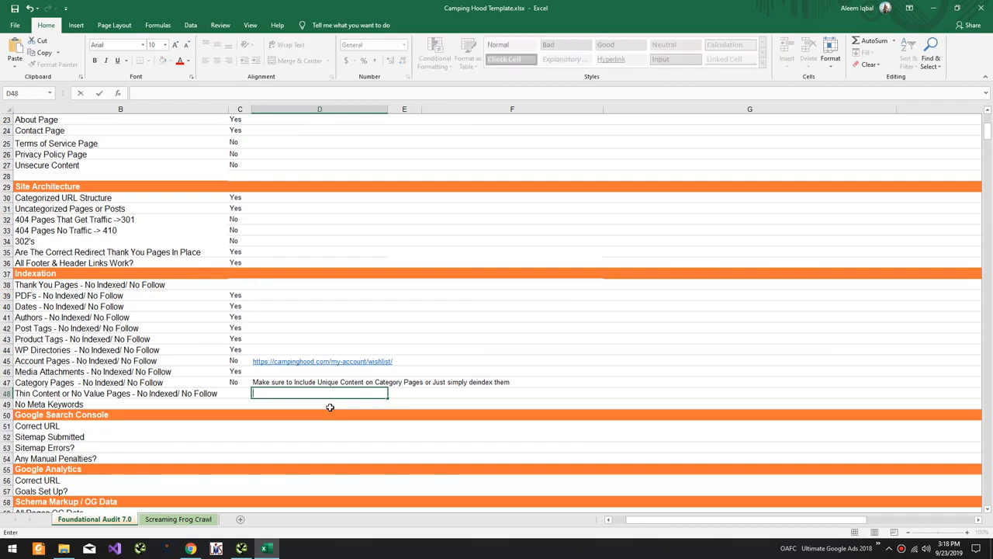
key("Escape")
key("Left")
type("T")
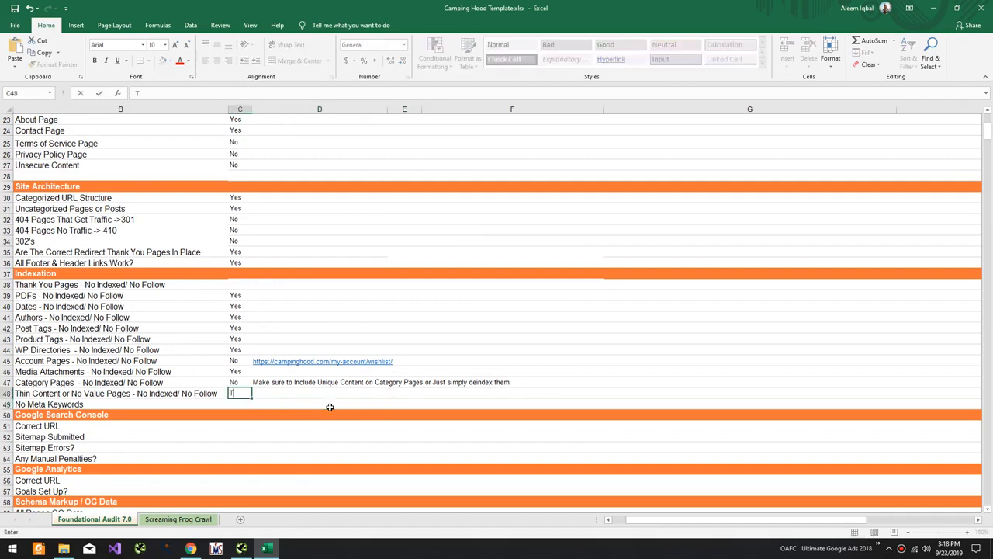
type("es")
key("BackSpace")
key("BackSpace")
key("BackSpace")
type("Yes")
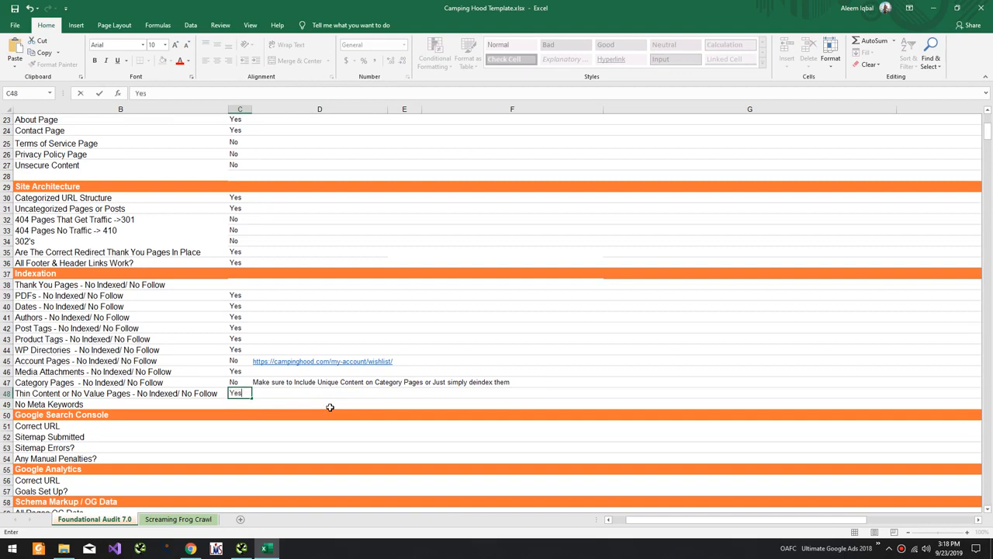
key("Return")
Step: Return to the Cooking category page in Chrome
key("alt+Tab")
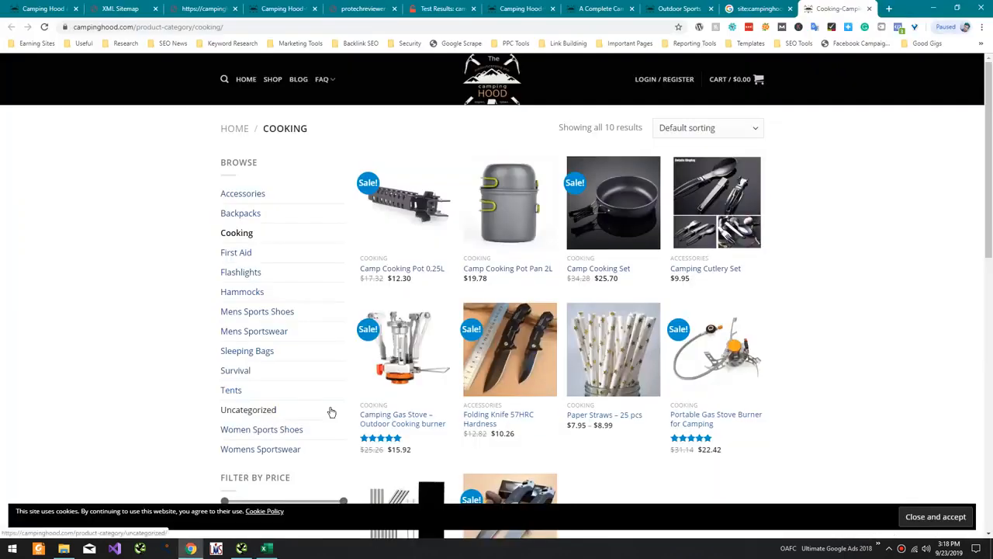
Step: Switch to the Excel audit template and mark the No Meta Keywords item as Yes
key("alt+Tab")
type("Yes")
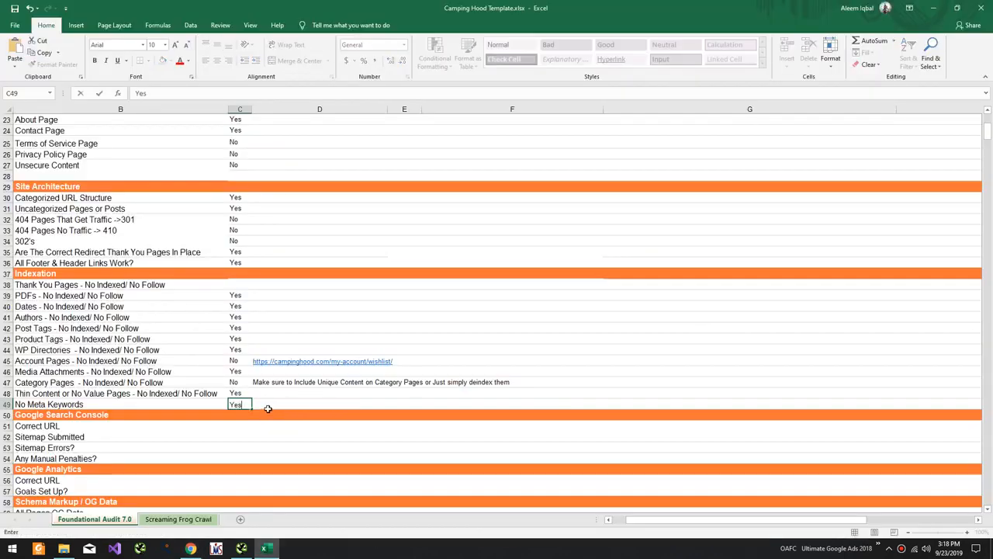
key("Return")
Step: Look over the Google Search Console and Google Analytics checklist items, then select the answer cell for All Pages OG Data
scroll(262, 420, "down", 6)
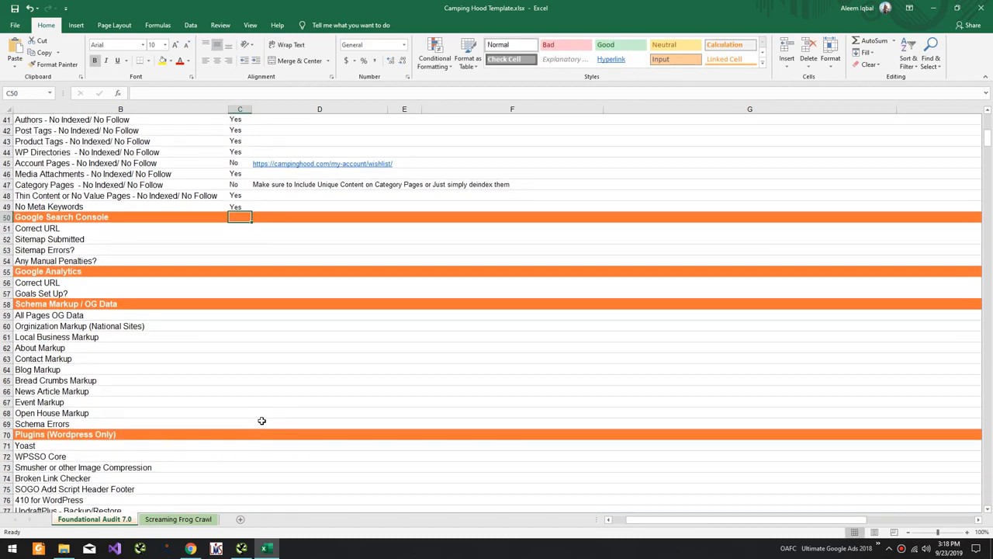
scroll(261, 420, "down", 2)
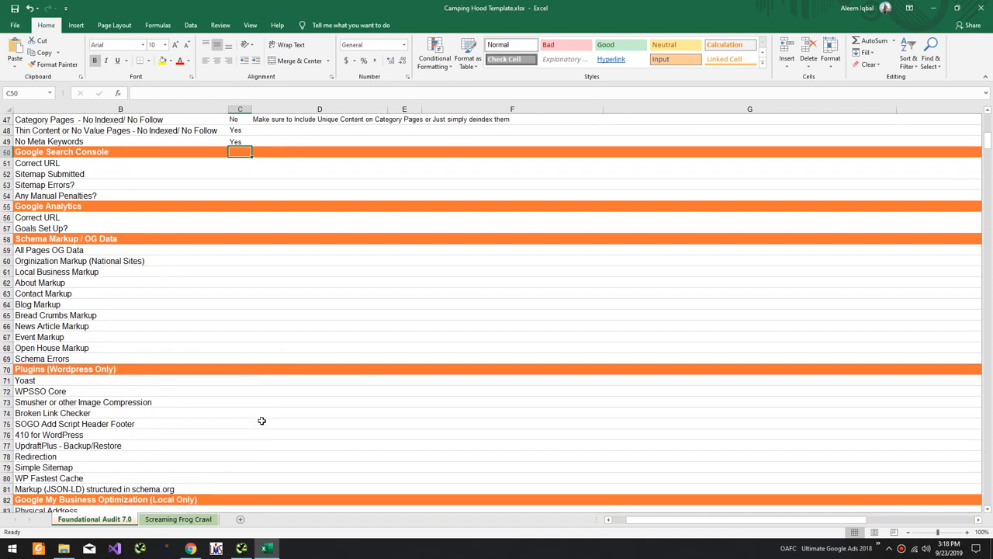
left_click_drag(239, 163, 238, 227)
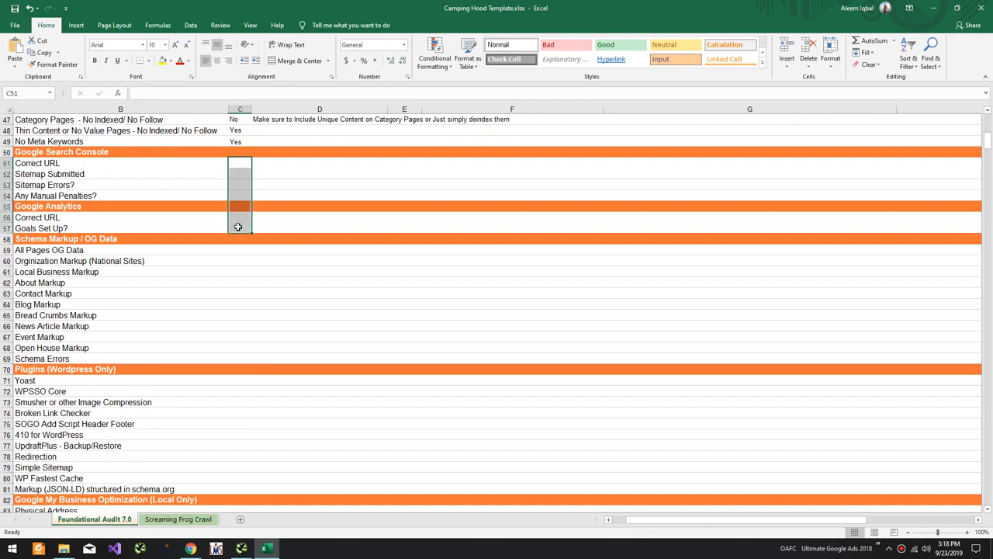
left_click(239, 196)
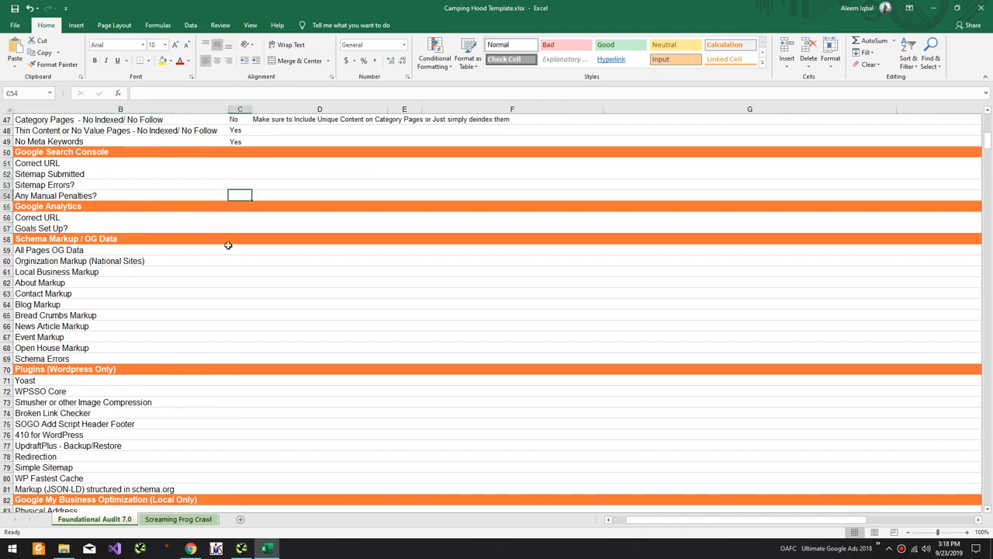
mouse_move(231, 249)
left_mouse_down()
mouse_move(239, 279)
mouse_move(234, 251)
left_mouse_up()
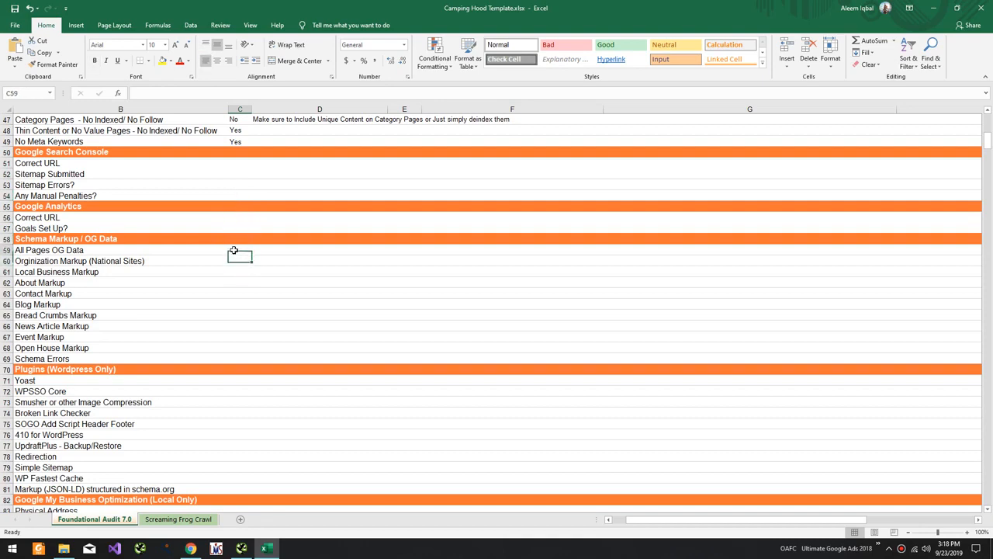
key("alt+Tab")
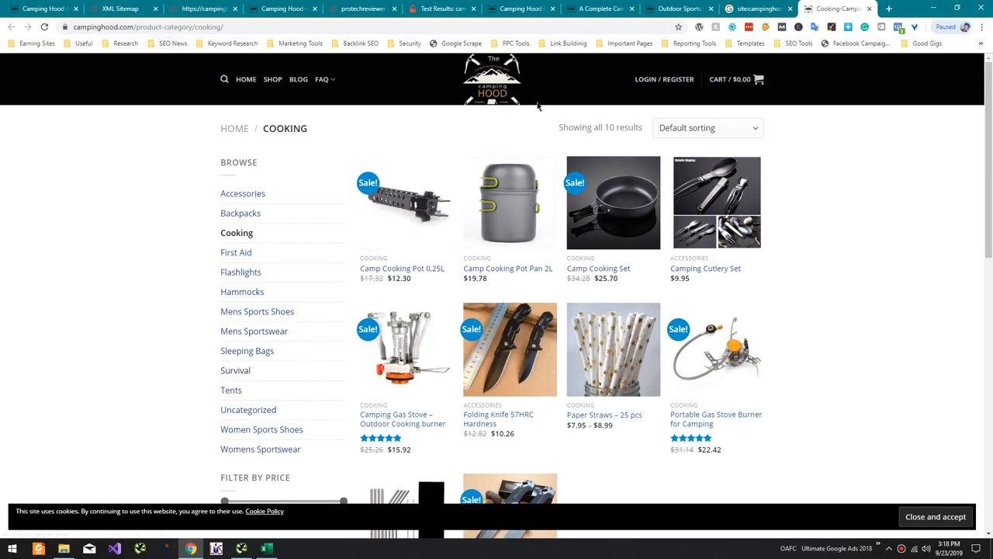
left_click(509, 88)
key("ctrl+t")
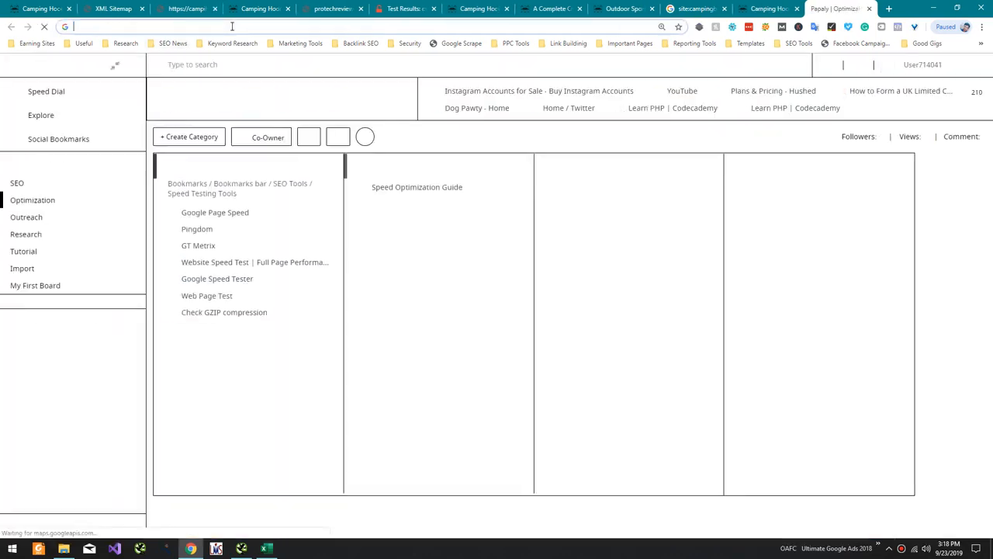
type("structured d")
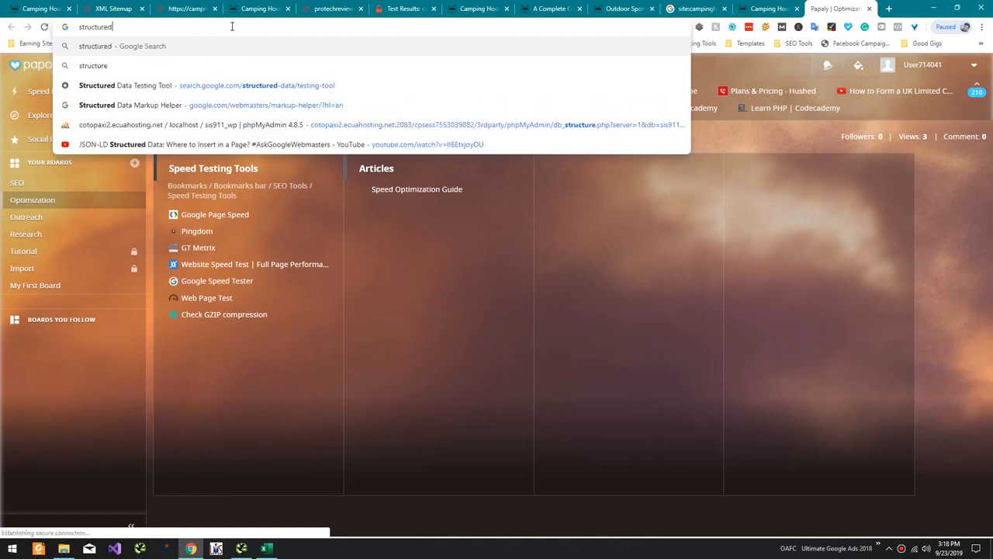
key("Down")
key("Down")
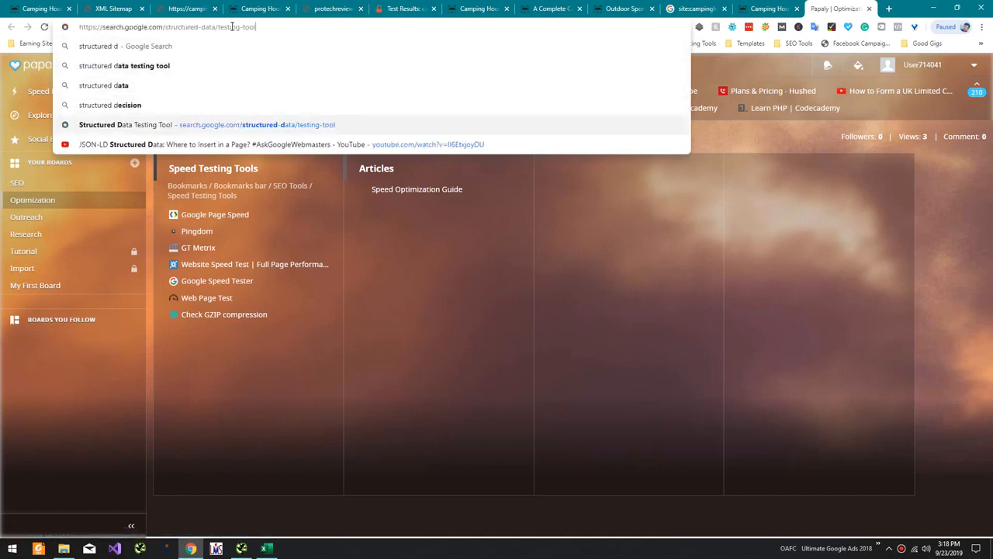
key("Return")
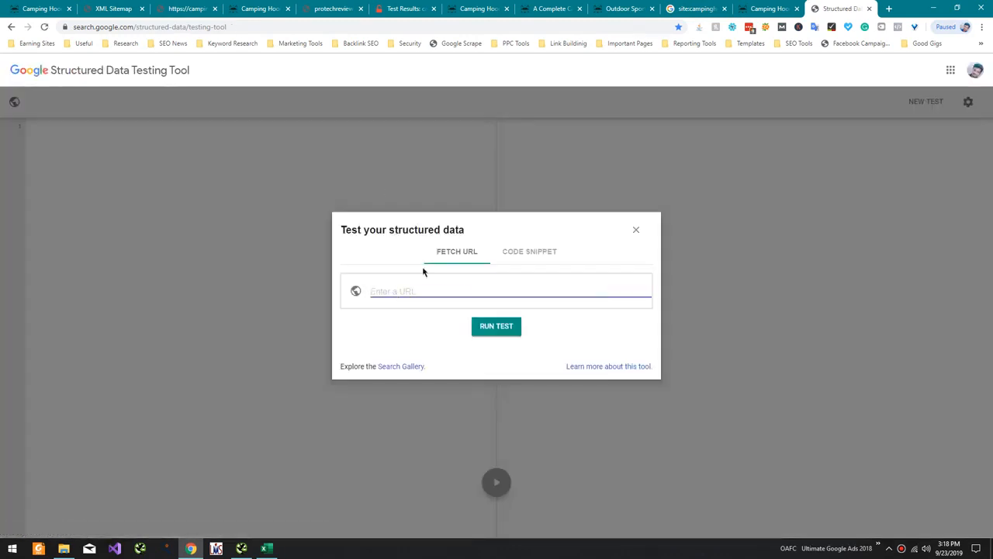
type("https://campinghood.com/")
left_click(497, 329)
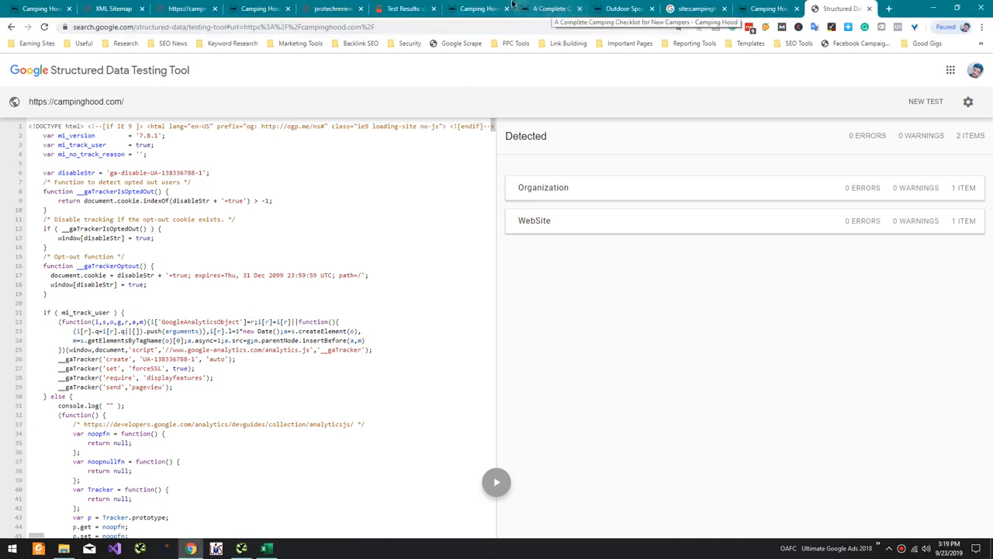
Step: Examine the detected WebSite markup, checking its url, name, potentialAction and target properties in the source code
left_click(595, 223)
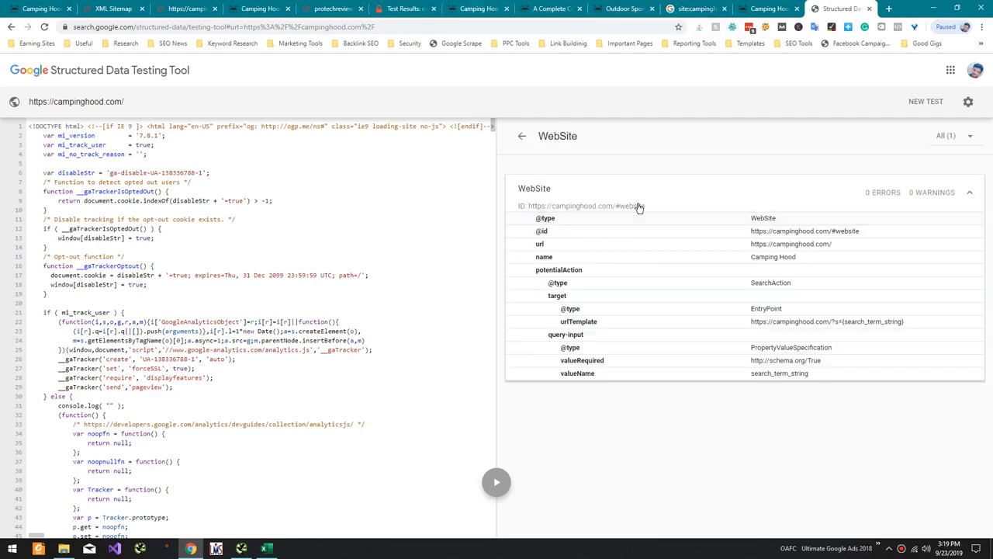
left_click(755, 244)
left_click(763, 256)
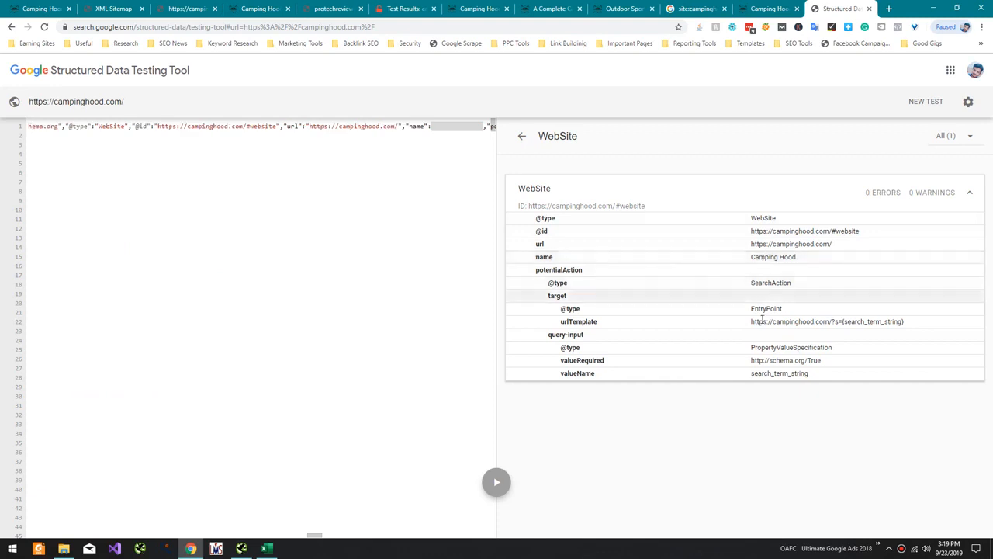
left_click(768, 296)
left_click(764, 283)
left_click(773, 320)
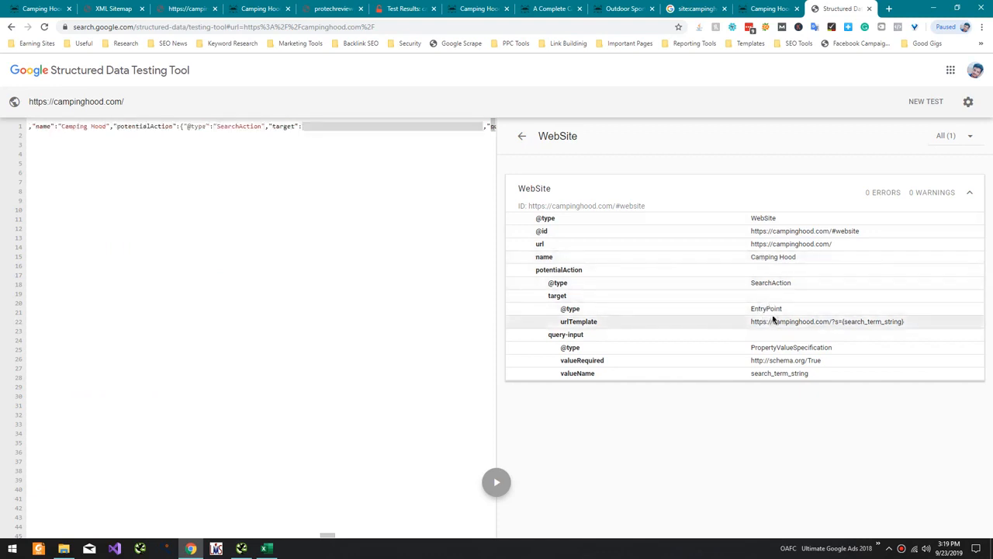
Step: Examine the detected Organization markup, checking its id, url, social profile, name and logo properties in the source code
left_click(522, 135)
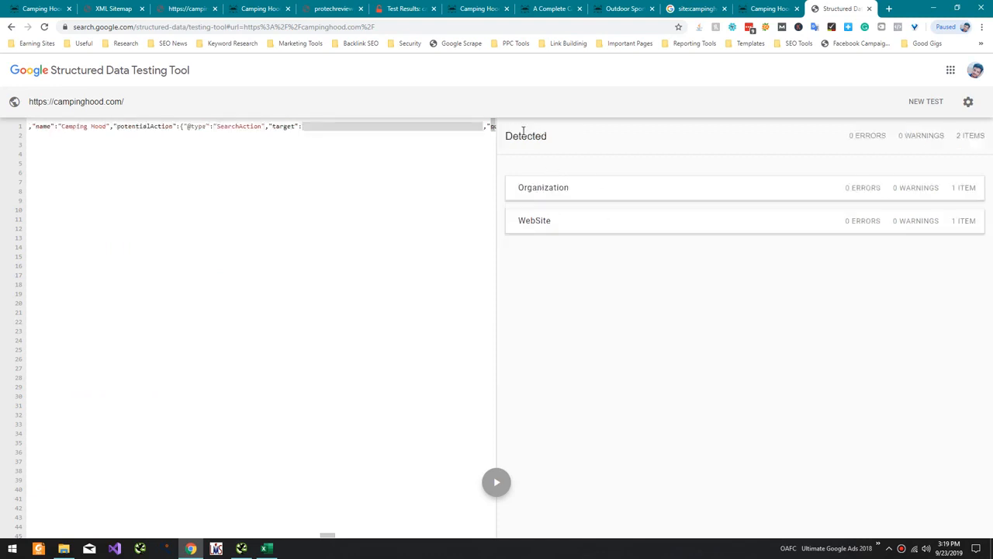
left_click(727, 197)
left_click(756, 231)
left_click(756, 244)
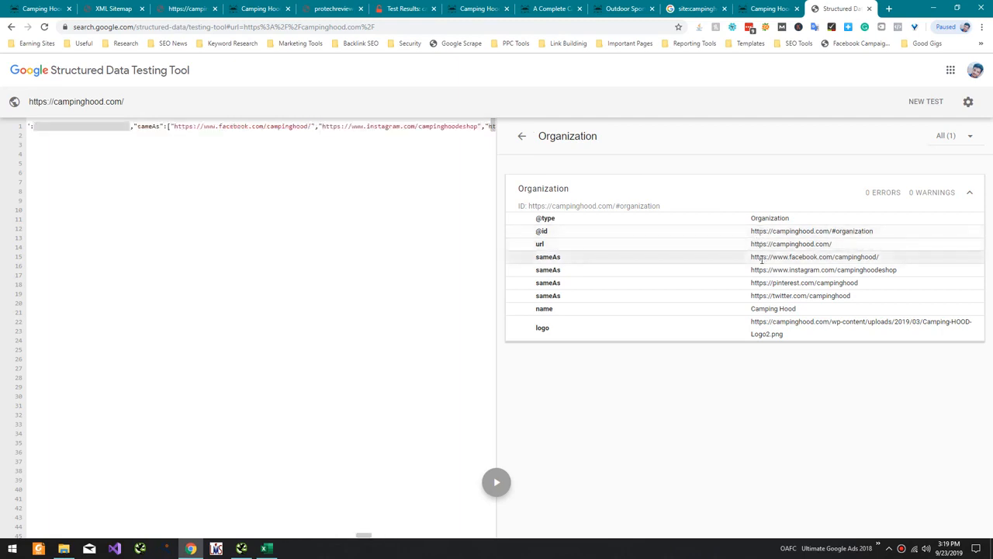
left_click(762, 258)
left_click(765, 295)
left_click(765, 309)
left_click(766, 328)
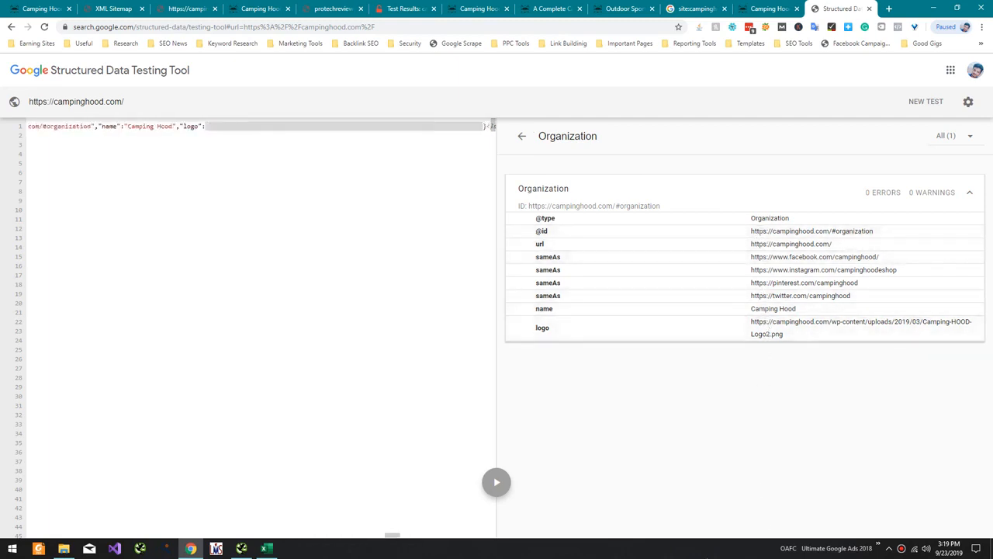
Step: Turn on the MozBar on the campinghood.com homepage and dismiss its tutorial overlay
left_click(673, 555)
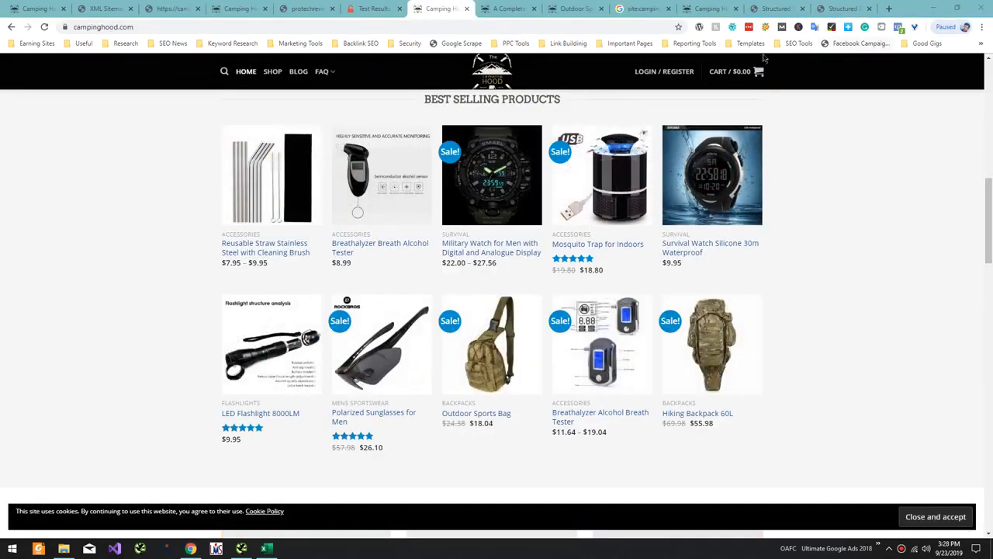
left_click(783, 26)
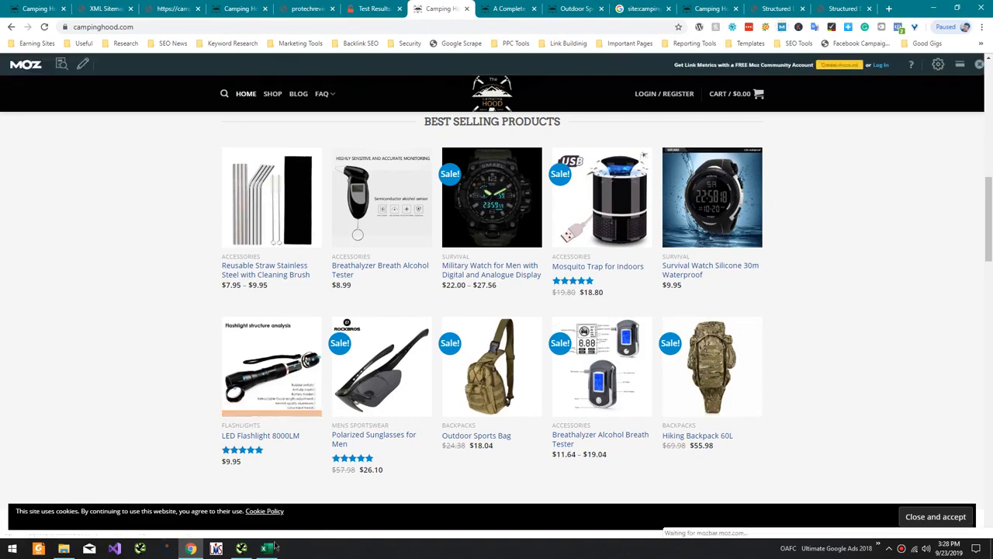
left_click(241, 548)
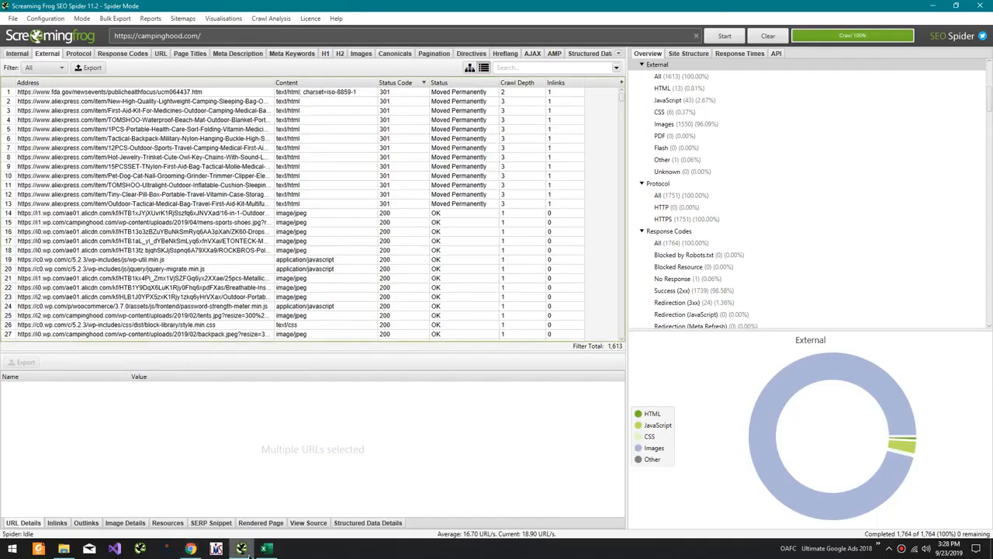
left_click(255, 554)
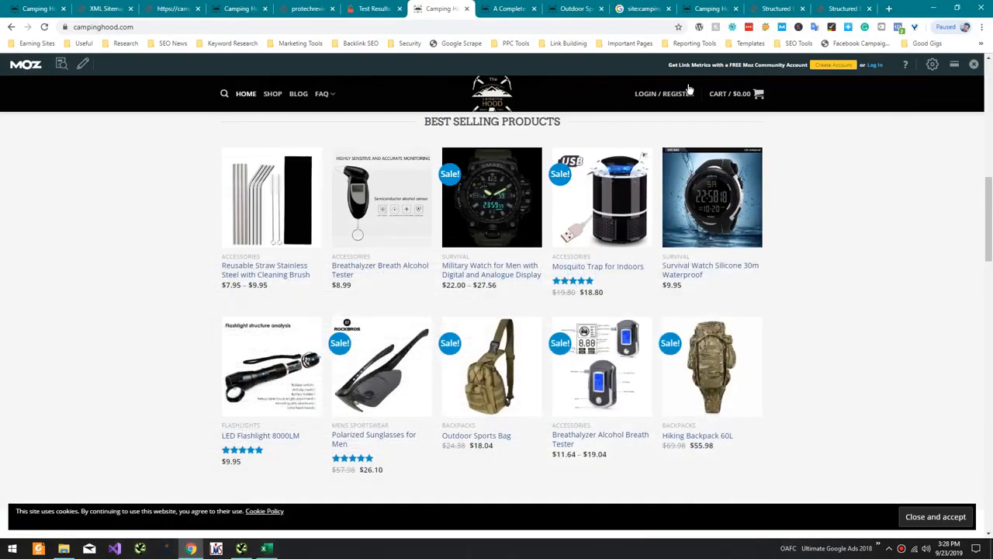
left_click(67, 62)
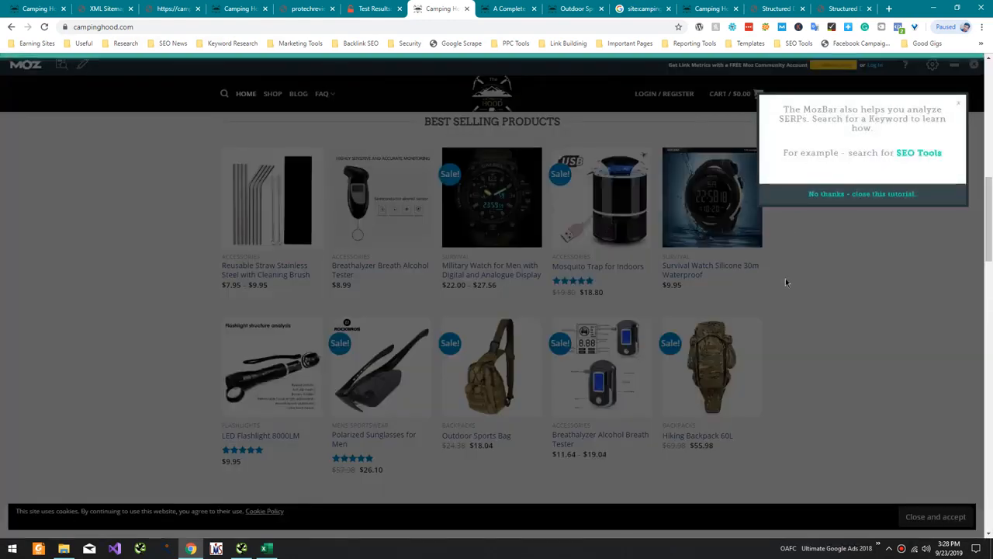
left_click(786, 282)
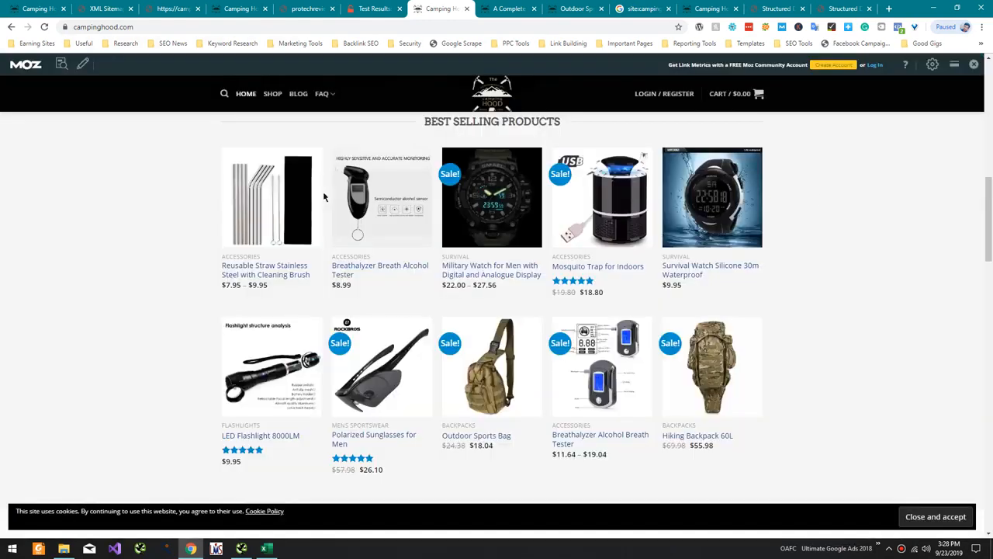
Step: Review the homepage's on-page elements, general attributes, link metrics and Open Graph Protocol markup in MozBar's page analysis
left_click(60, 66)
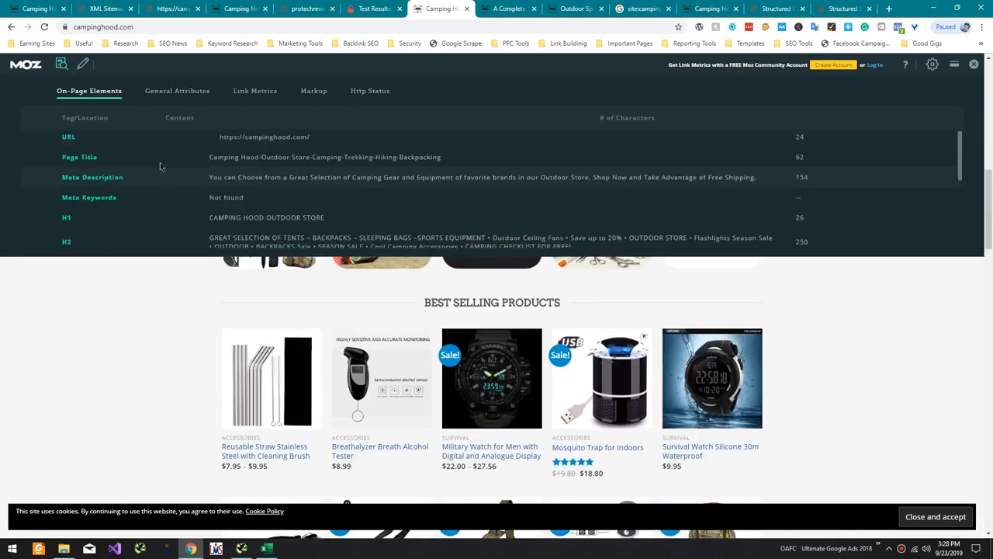
left_click(168, 97)
scroll(227, 158, "down", 3)
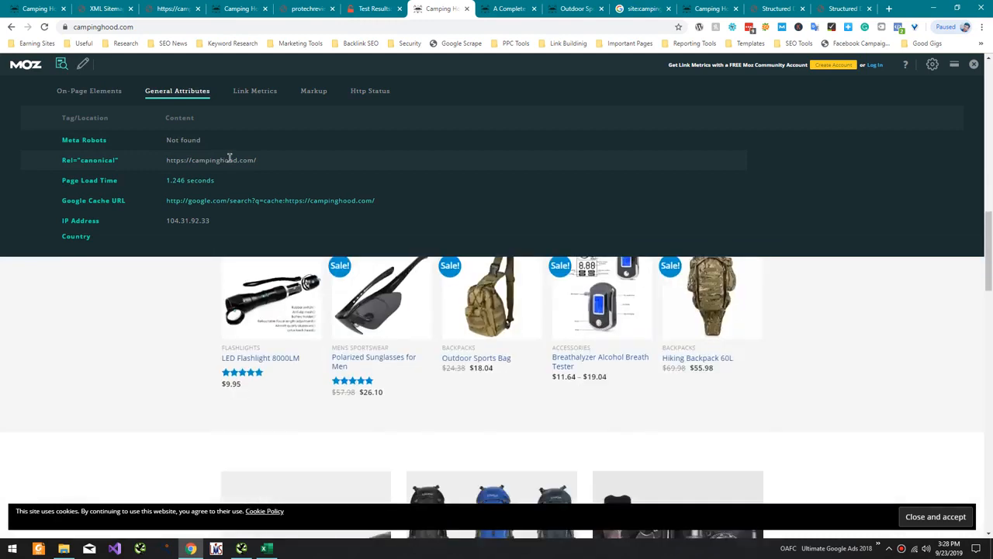
left_click(256, 95)
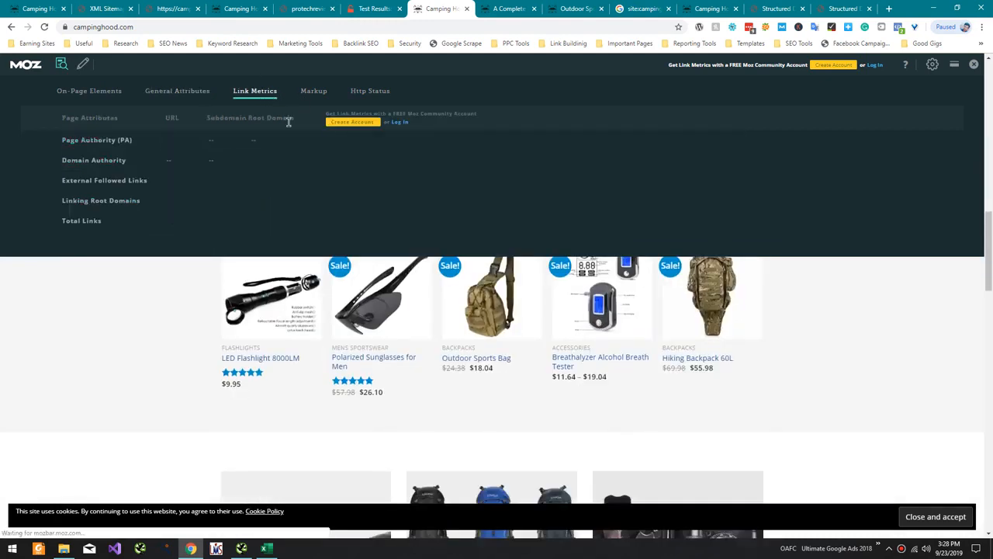
scroll(268, 161, "down", 2)
left_click(315, 97)
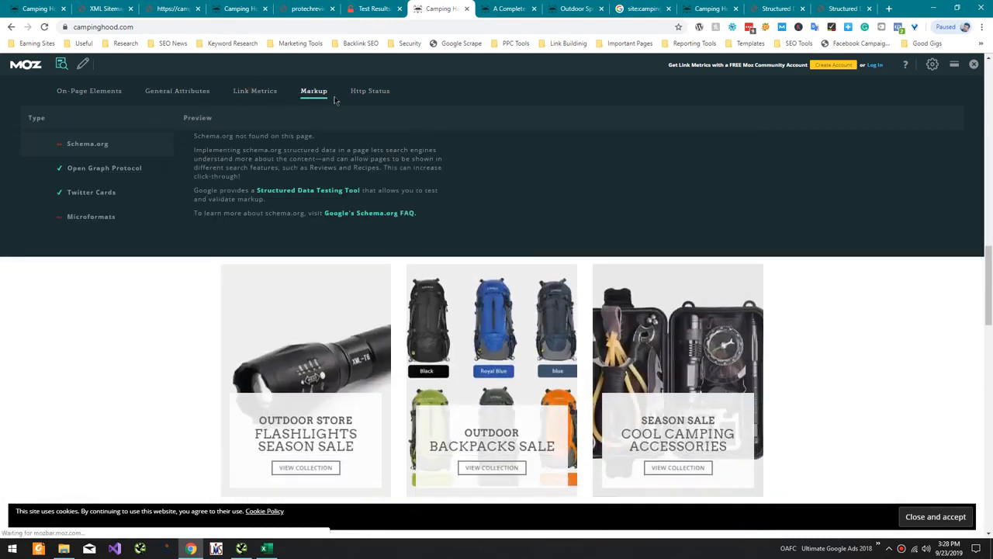
left_click(130, 180)
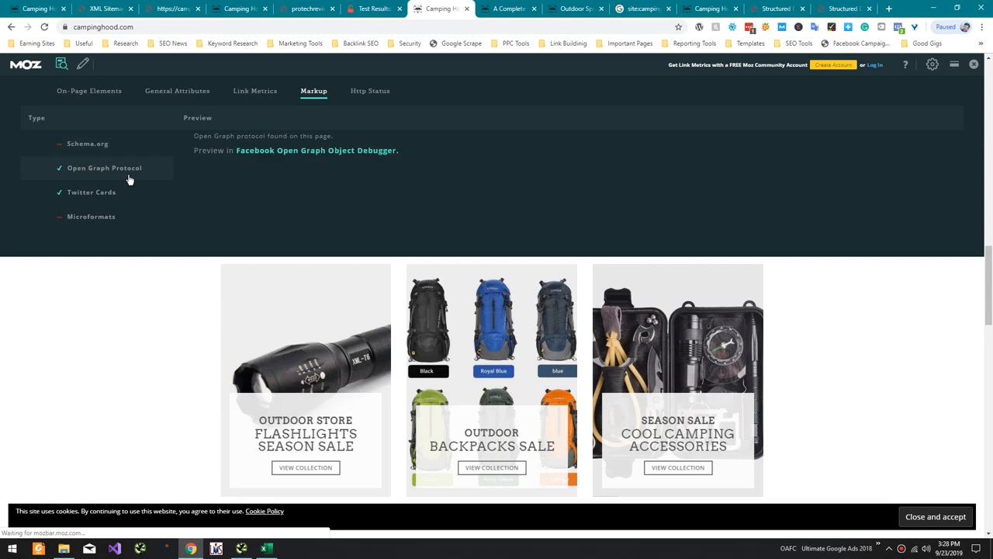
Step: Preview the homepage in the Facebook Open Graph Object Debugger and review its warnings, raw tags and share preview
left_click(265, 154)
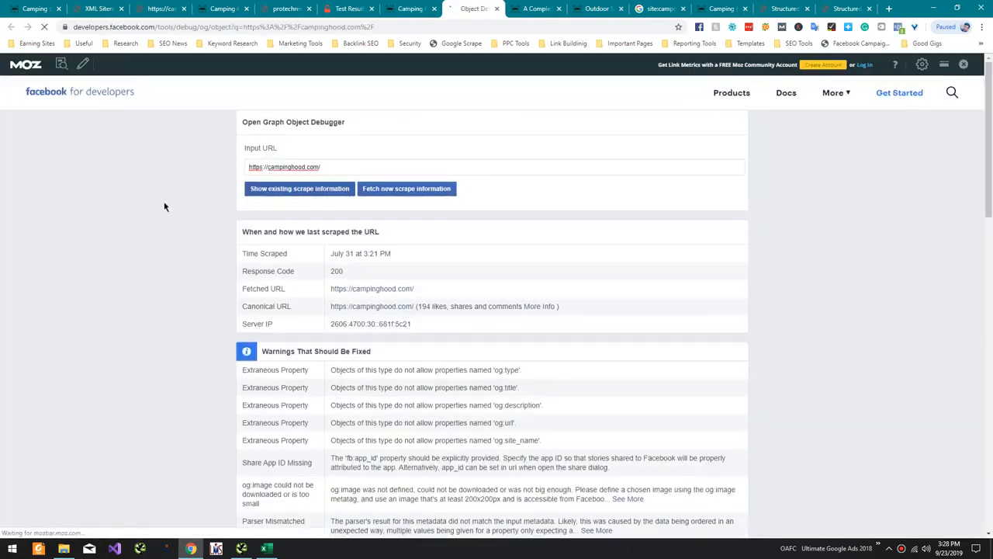
scroll(164, 206, "down", 10)
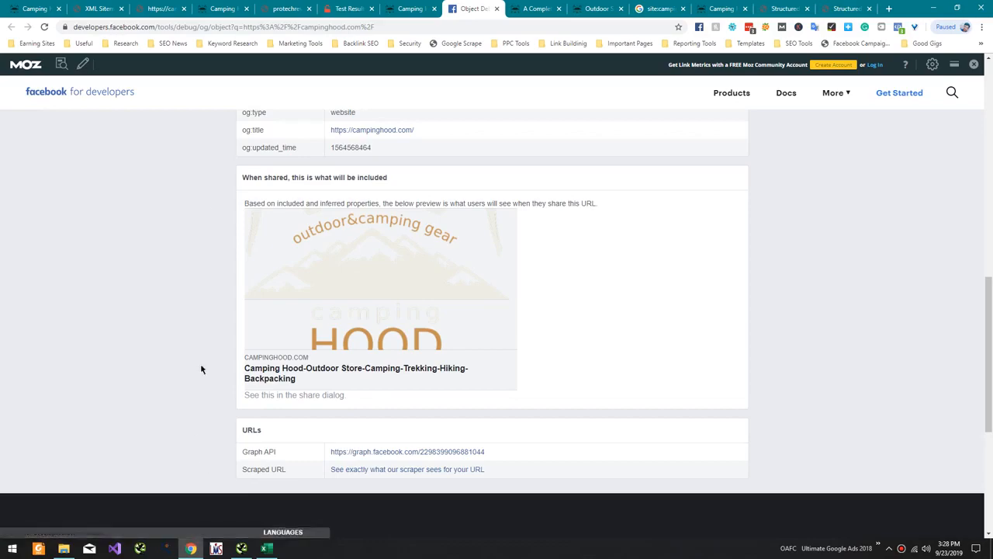
scroll(217, 191, "up", 5)
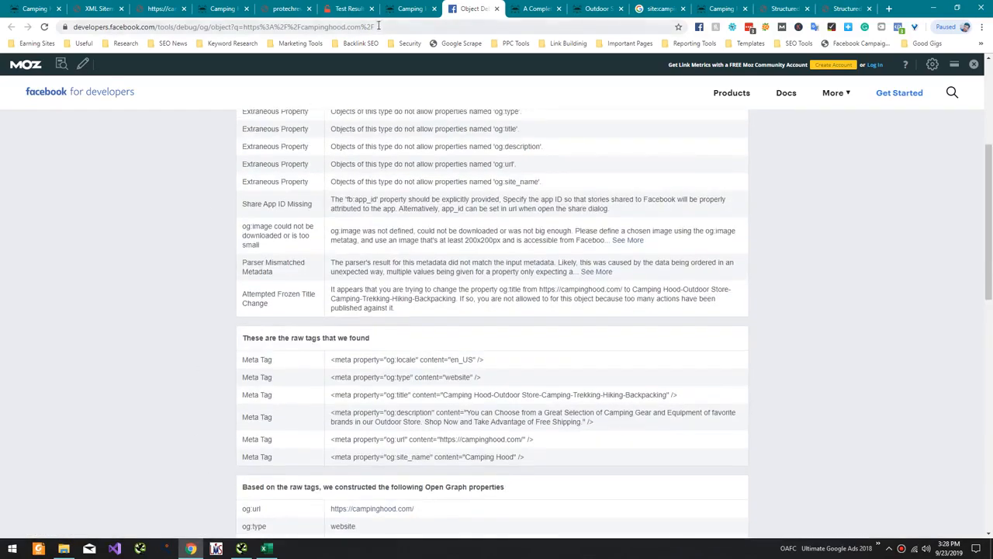
Step: Return to the Excel audit and mark both All Pages OG Data and Orginization Markup (National Sites) as Yes
key("alt+Tab")
key("alt+Tab")
key("alt+Tab")
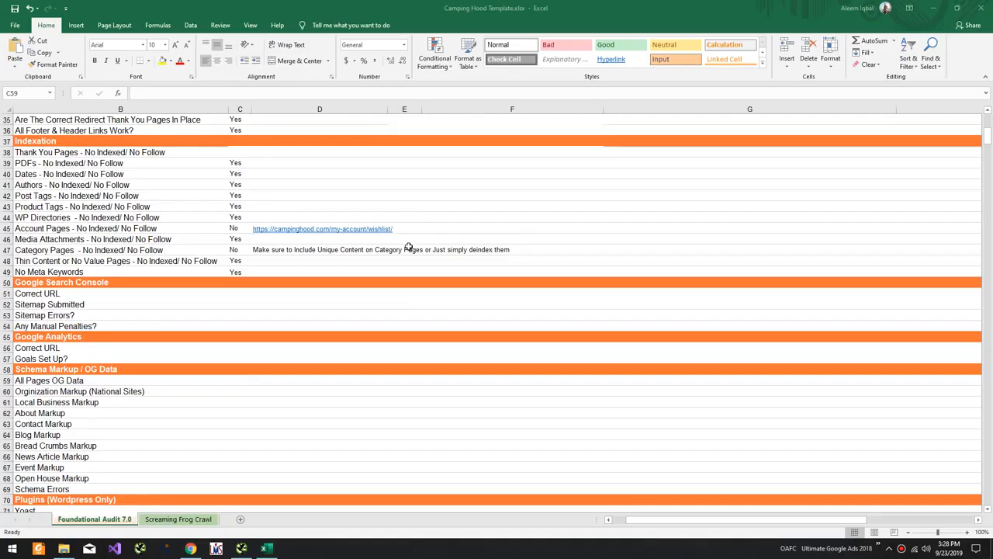
type("Yes")
key("Return")
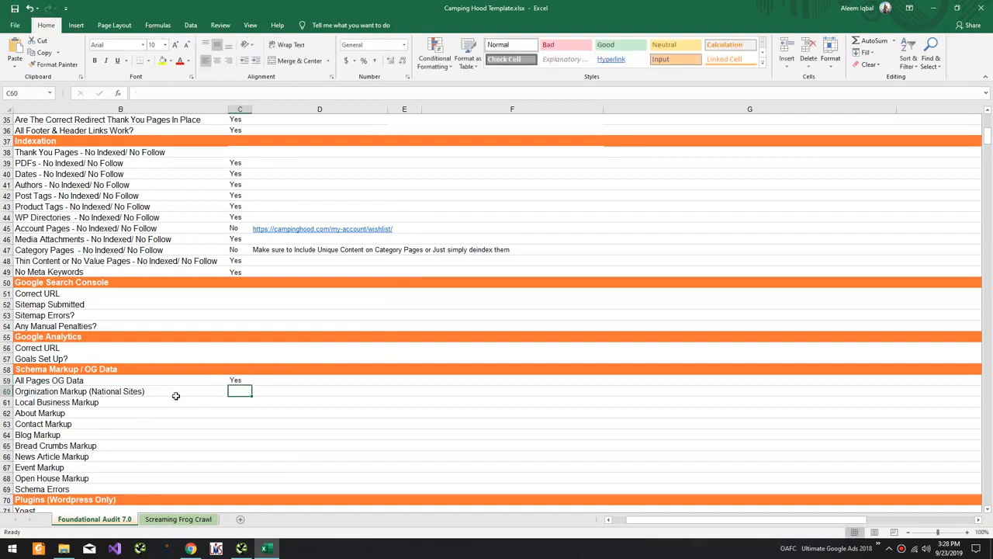
type("Yes")
key("Return")
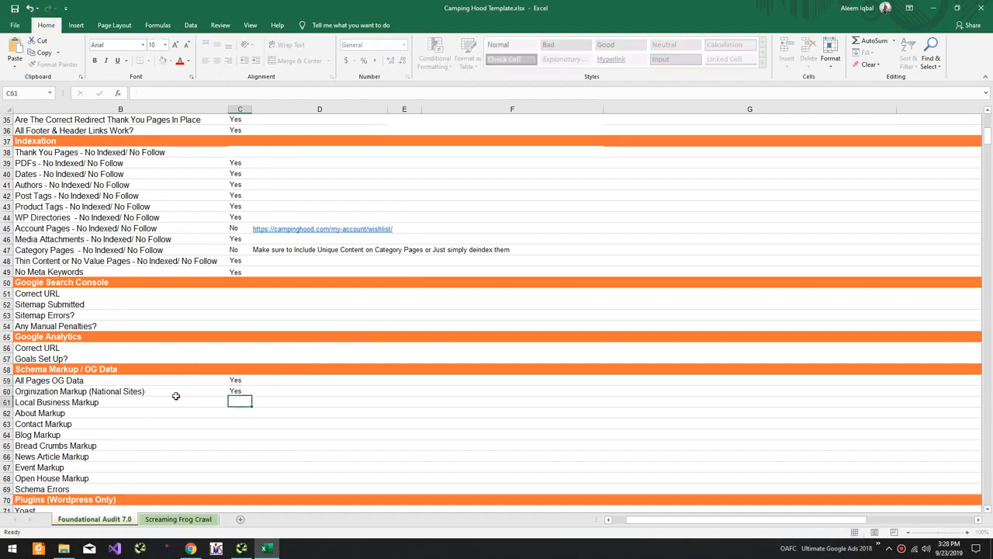
Step: Return to the campinghood.com homepage in the browser and look through its sections for signs of a local business
key("alt+Tab")
key("alt+Tab")
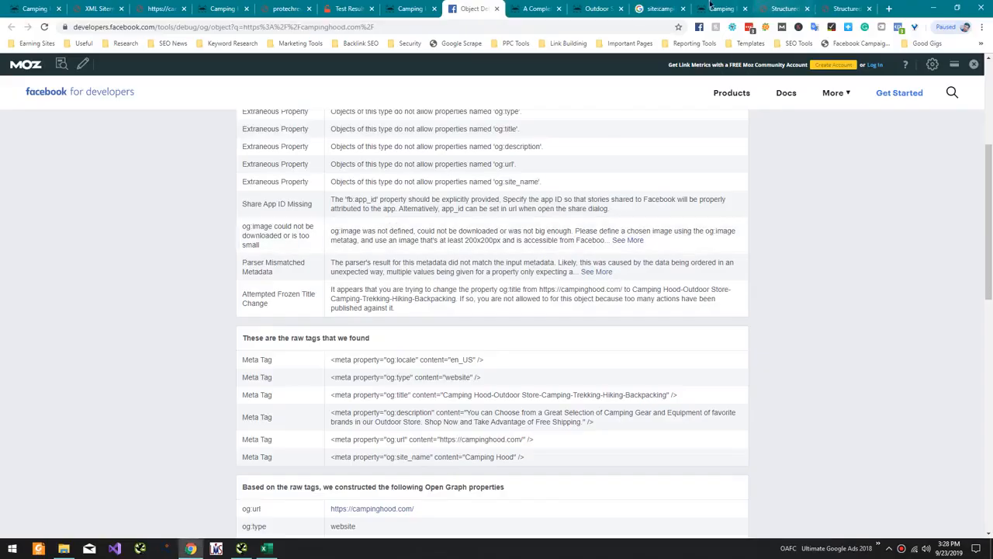
left_click(717, 9)
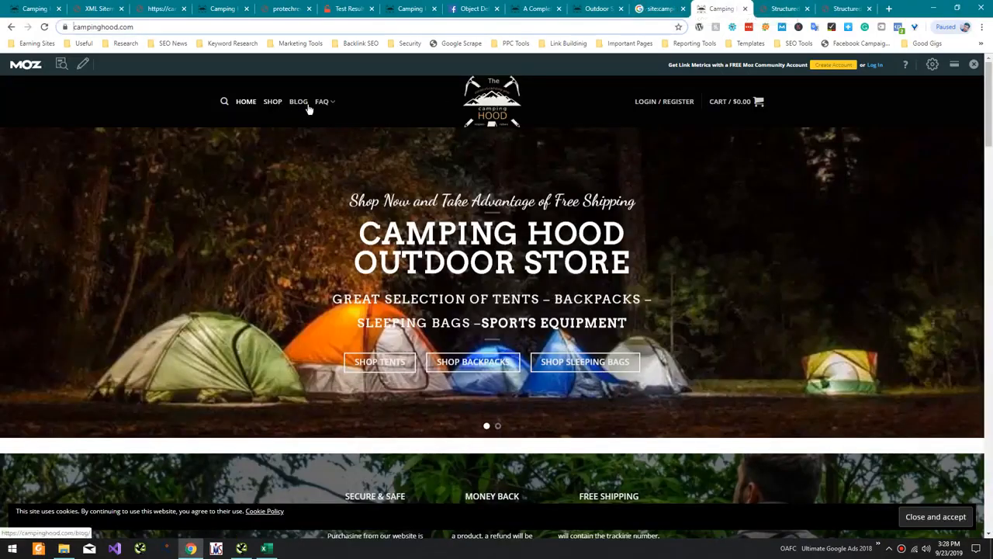
key("alt+Tab")
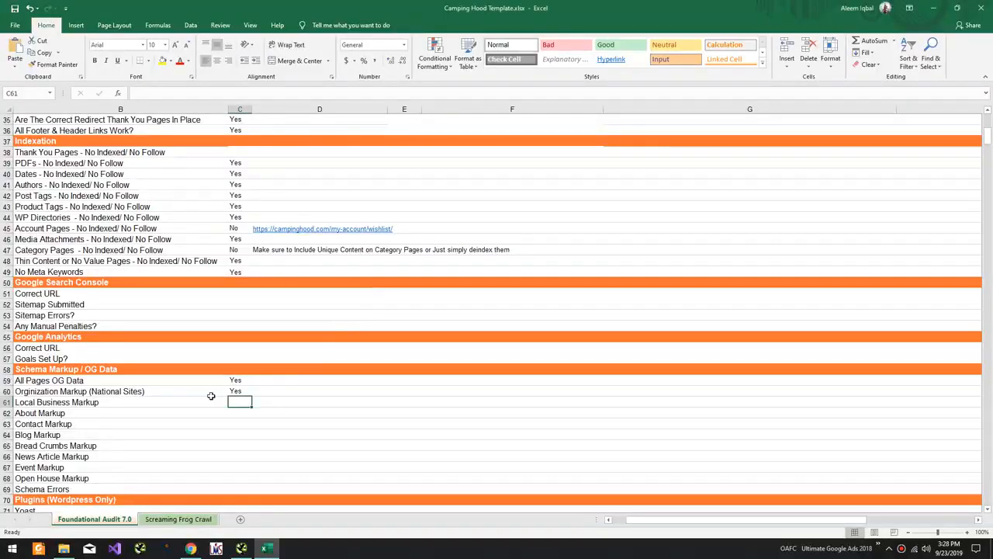
key("alt+Tab")
scroll(353, 163, "down", 10)
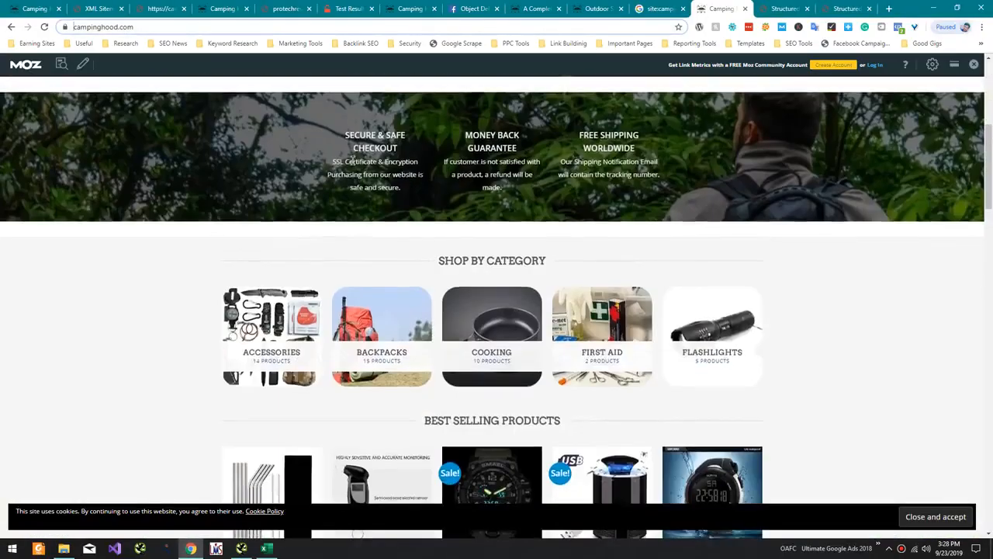
scroll(352, 161, "down", 12)
scroll(354, 164, "up", 10)
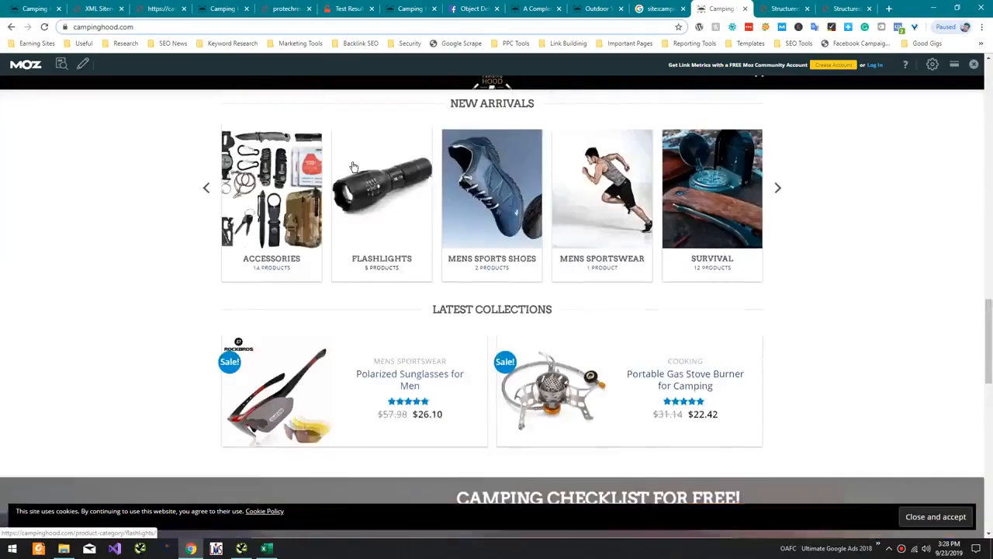
scroll(353, 166, "up", 10)
Step: Mark Local Business Markup as No in the Excel audit
key("alt+Tab")
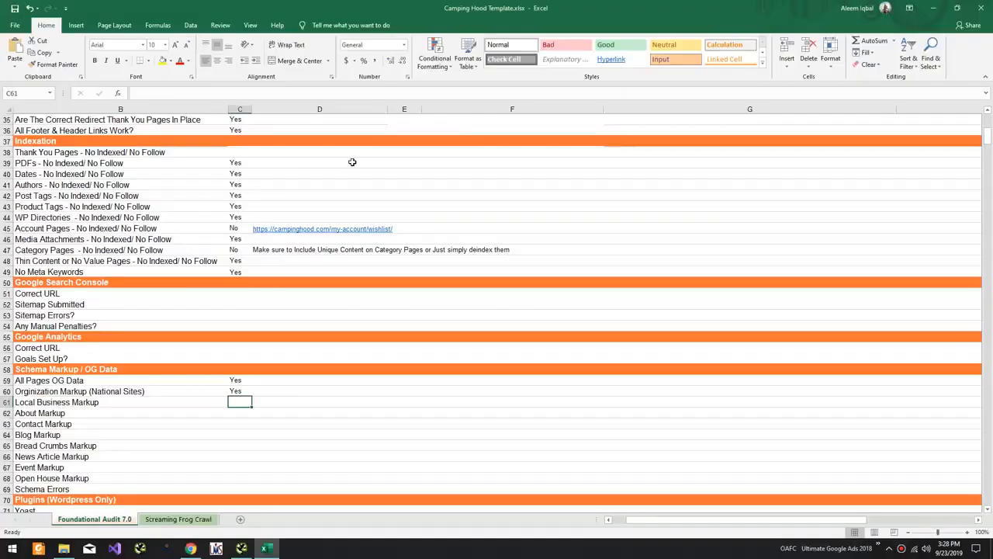
type("Yes")
key("Return")
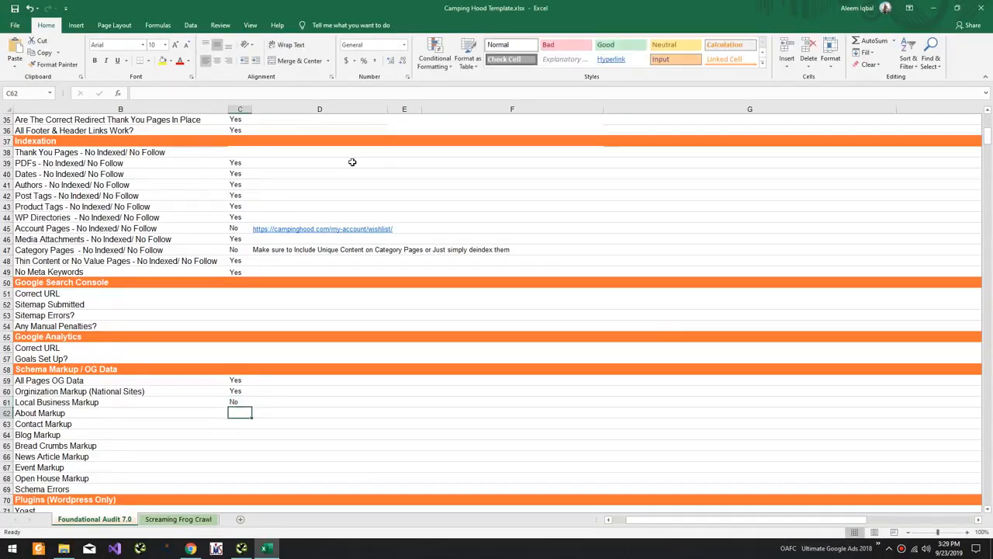
Step: Open campinghood.com's About page in the browser, copy its URL and check the page down to the footer
key("alt+Tab")
mouse_move(323, 102)
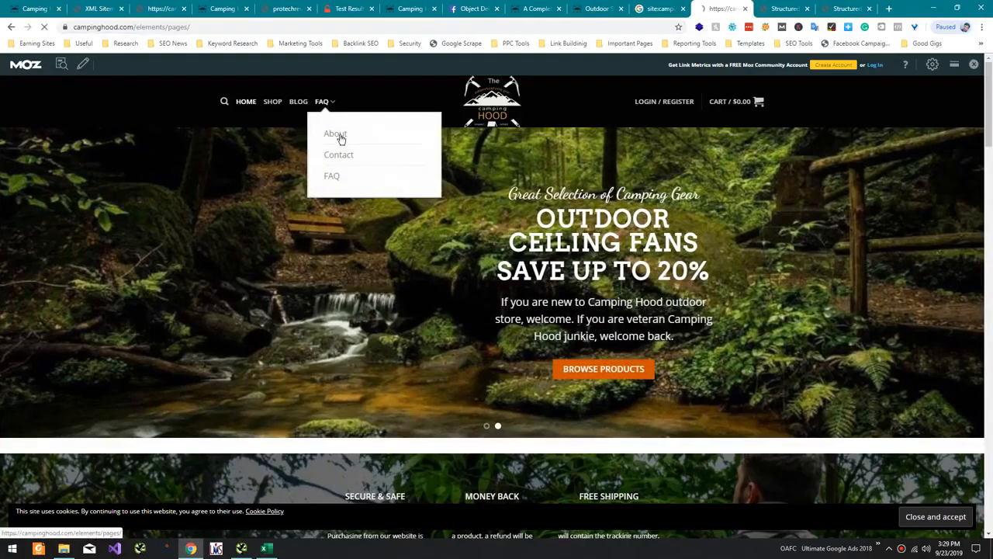
left_click(339, 135)
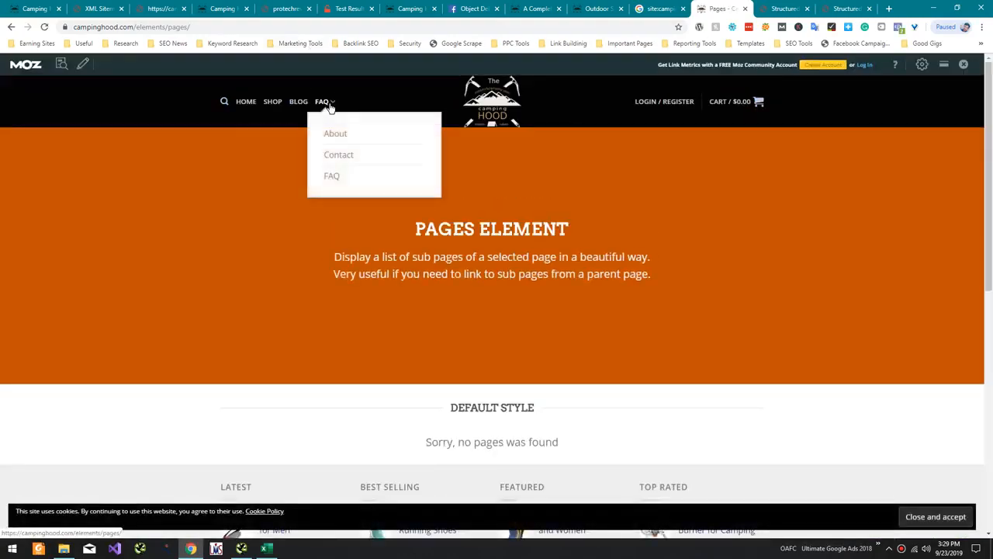
left_click(337, 135)
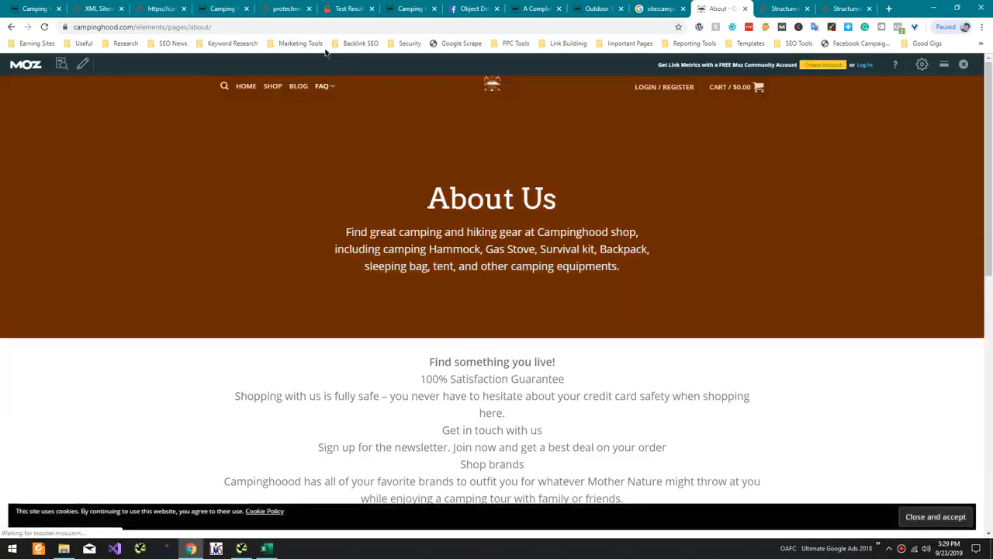
left_click(308, 31)
key("ctrl+c")
scroll(417, 178, "down", 10)
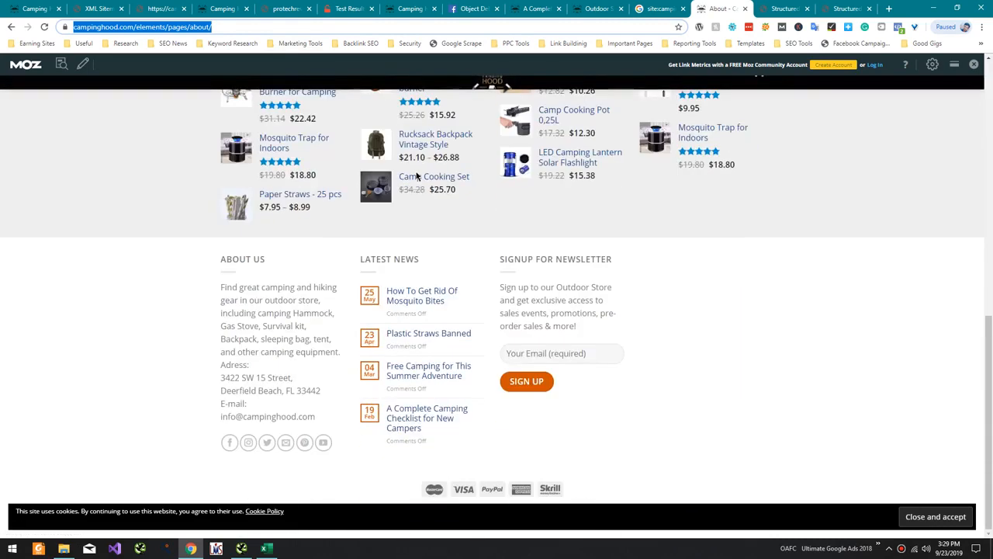
left_click(783, 8)
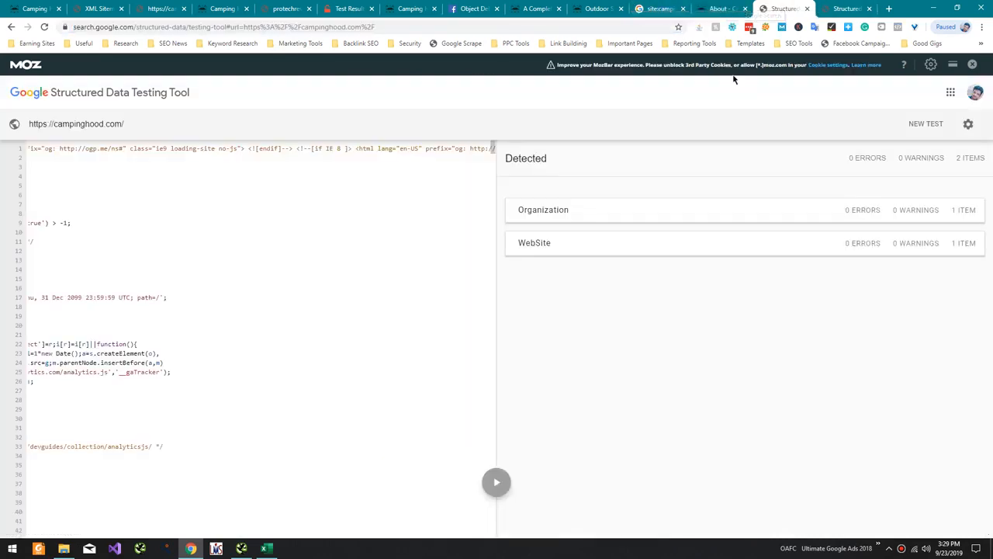
left_click(922, 124)
key("ctrl+a")
key("ctrl+v")
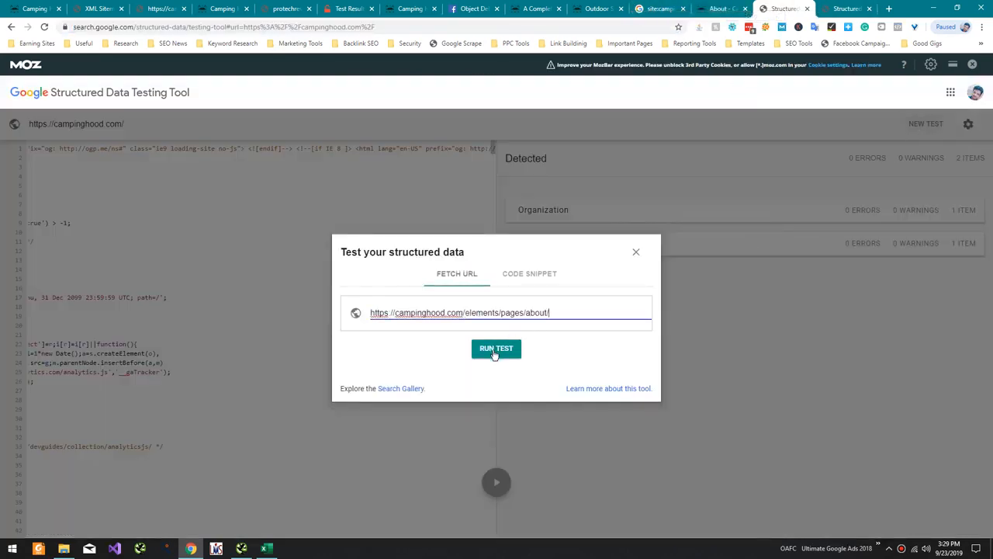
left_click(496, 348)
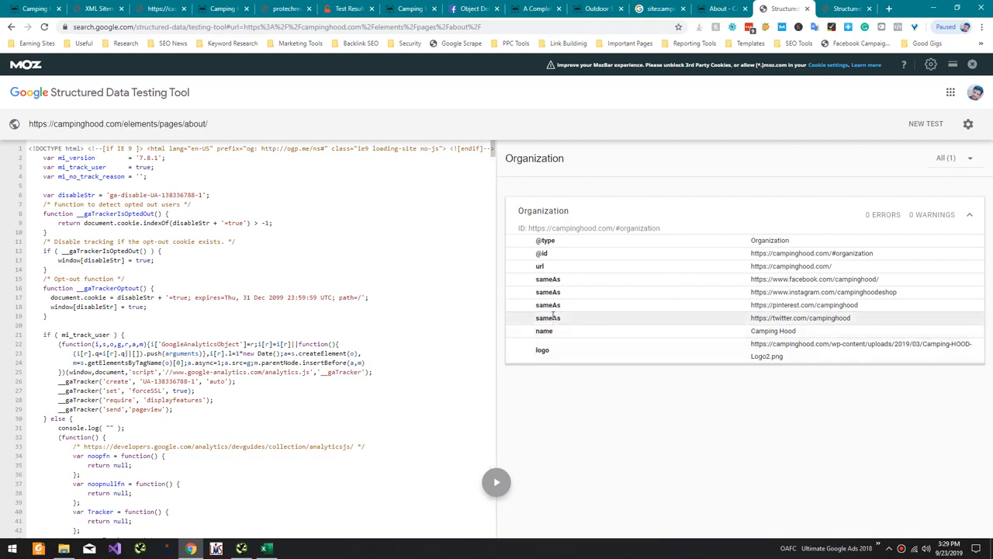
Step: Compare the About page's detected Organization markup with the About Markup item in the Excel checklist
key("alt+Tab")
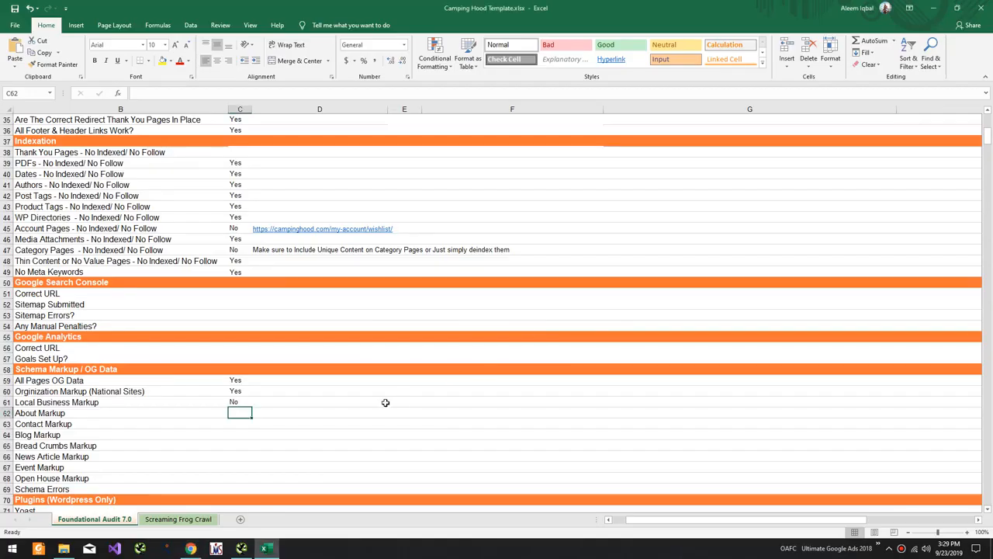
key("alt+Tab")
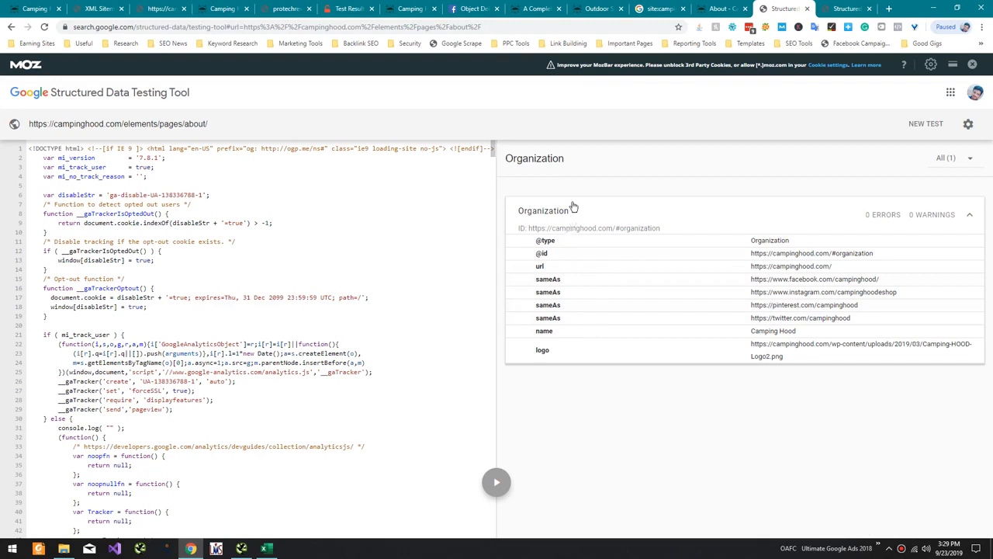
double_click(554, 161)
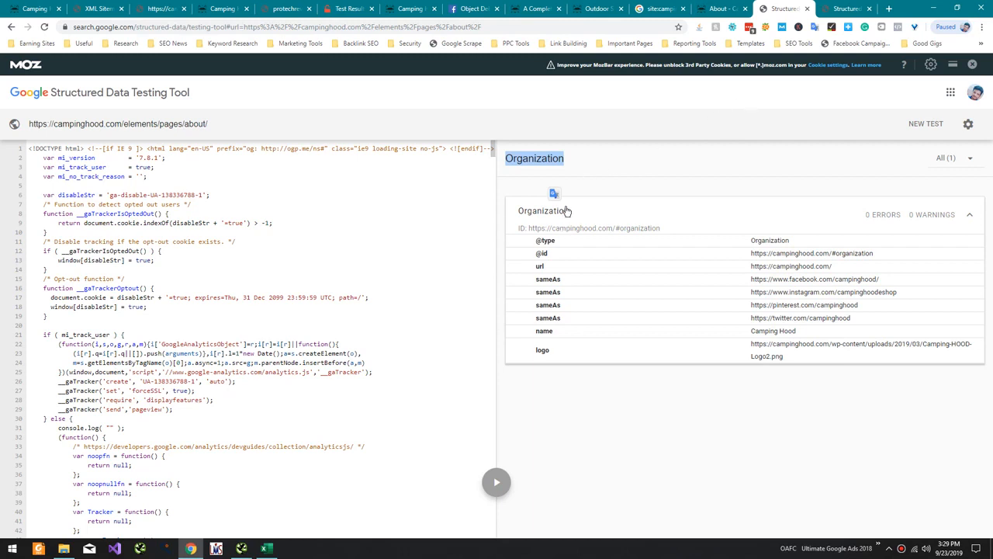
left_click(584, 185)
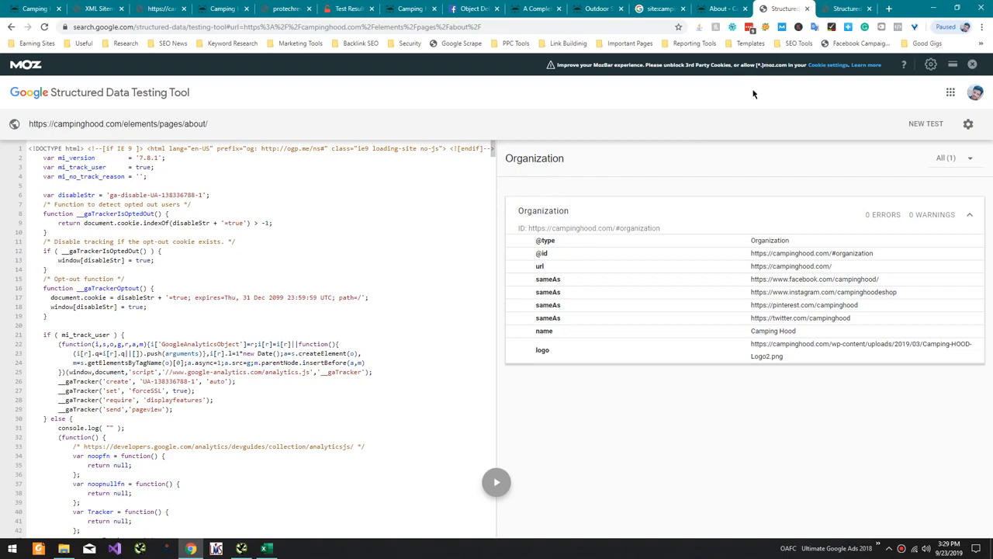
key("alt+Tab")
key("alt+Tab")
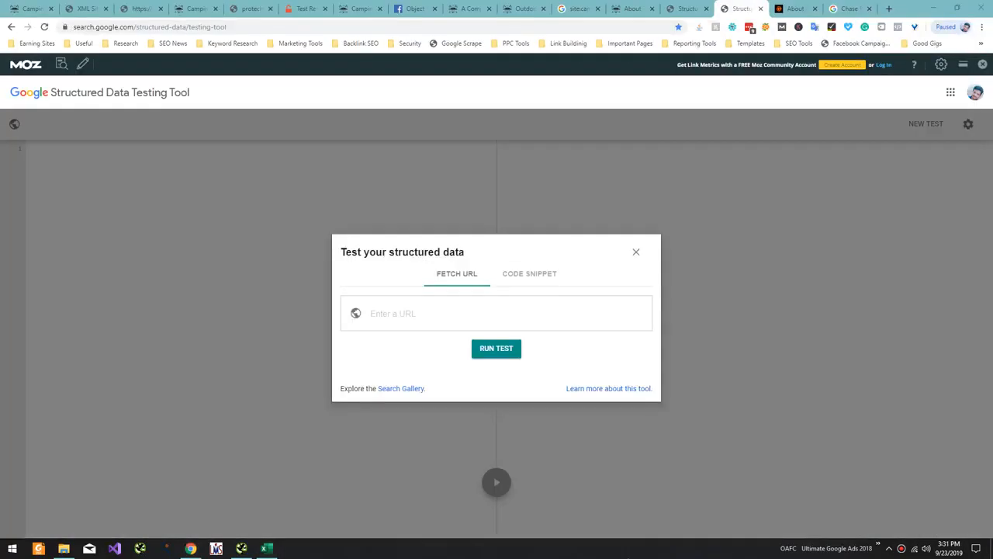
left_click(795, 9)
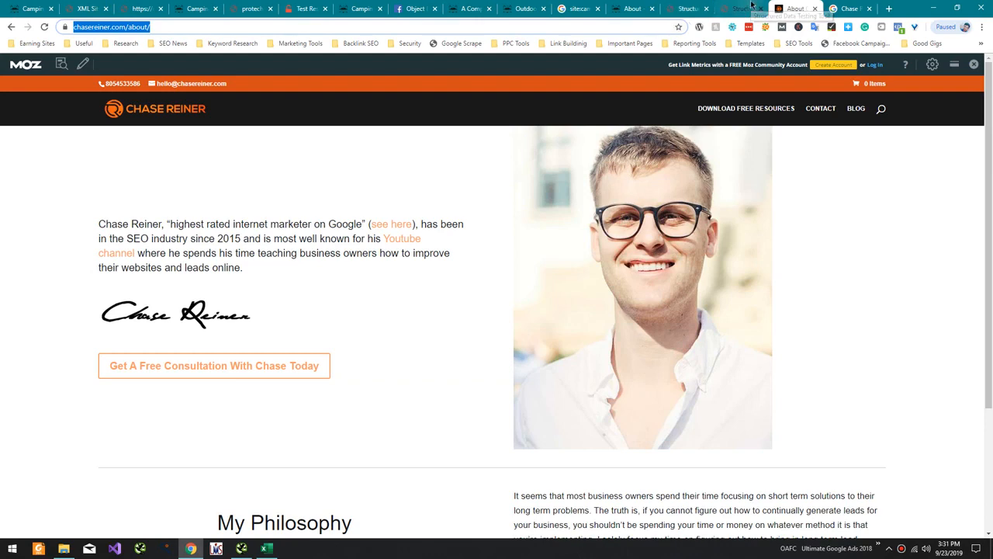
left_click(749, 8)
type("https://chasereiner.com/about/")
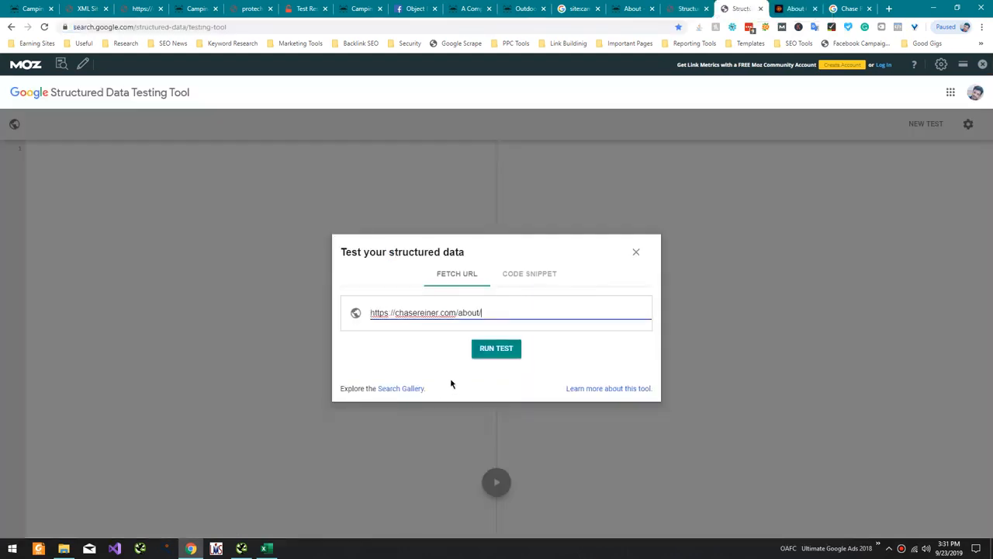
left_click(496, 349)
Step: Look over the chasereiner.com About page, then open its AboutPage test result and examine the properties and source code
key("ctrl+Tab")
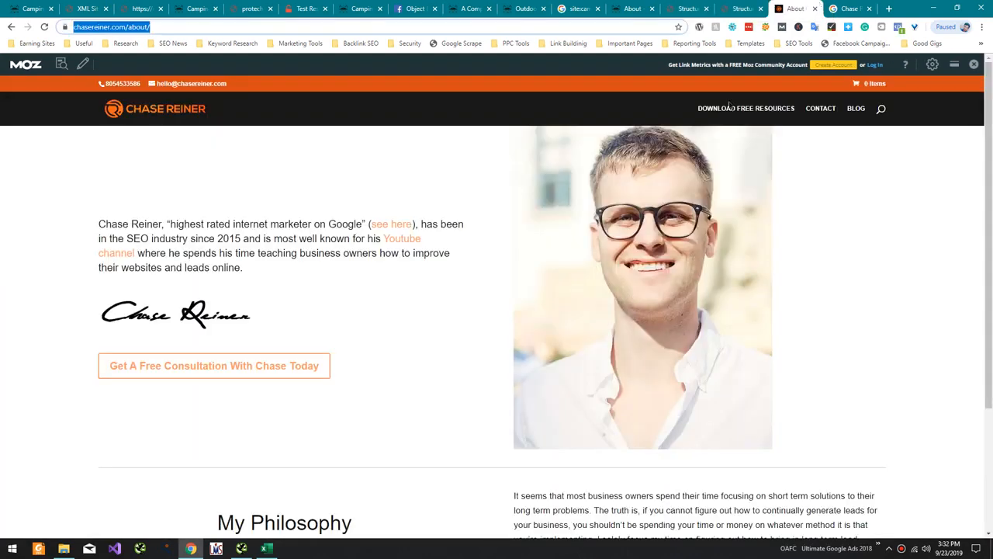
scroll(646, 183, "down", 3)
left_click(454, 186)
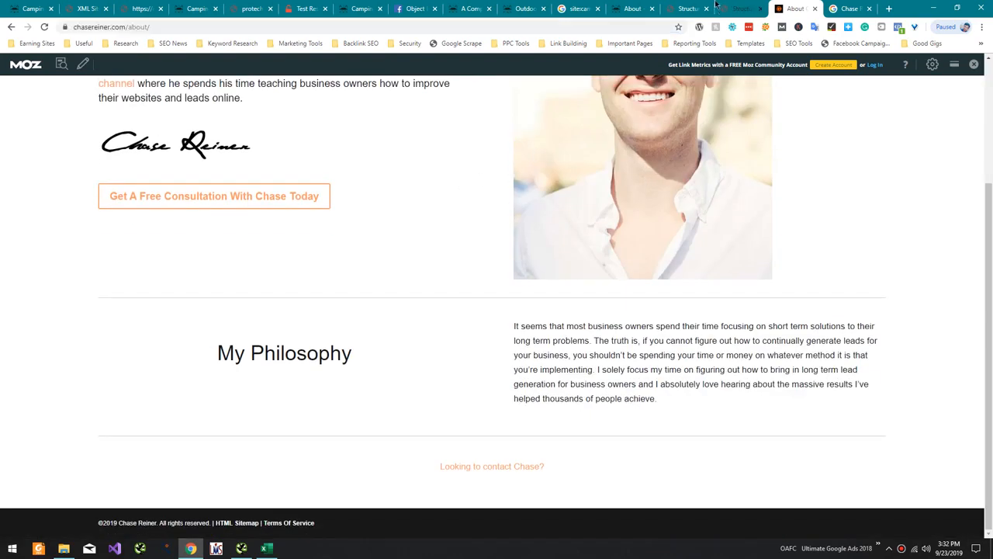
left_click(739, 8)
left_click(545, 278)
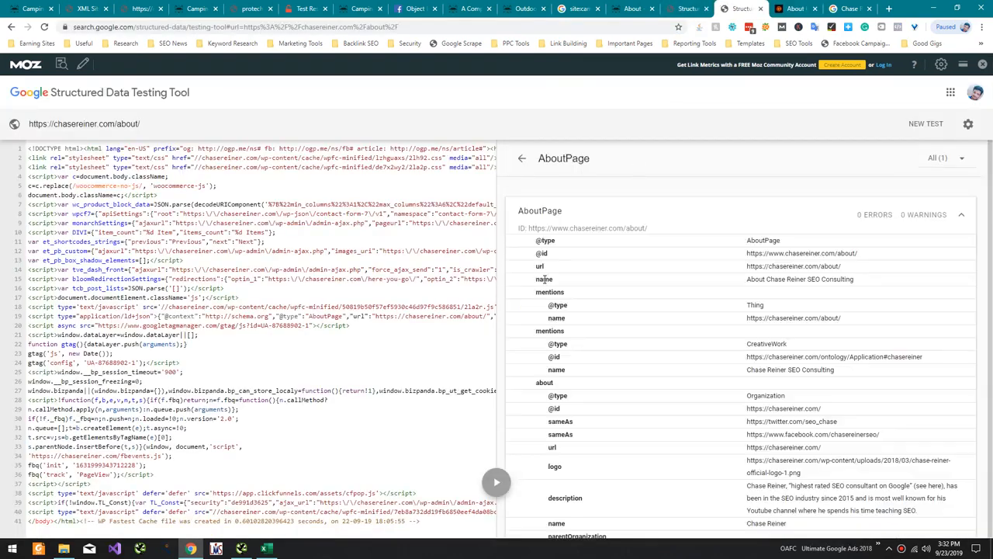
scroll(649, 237, "down", 1)
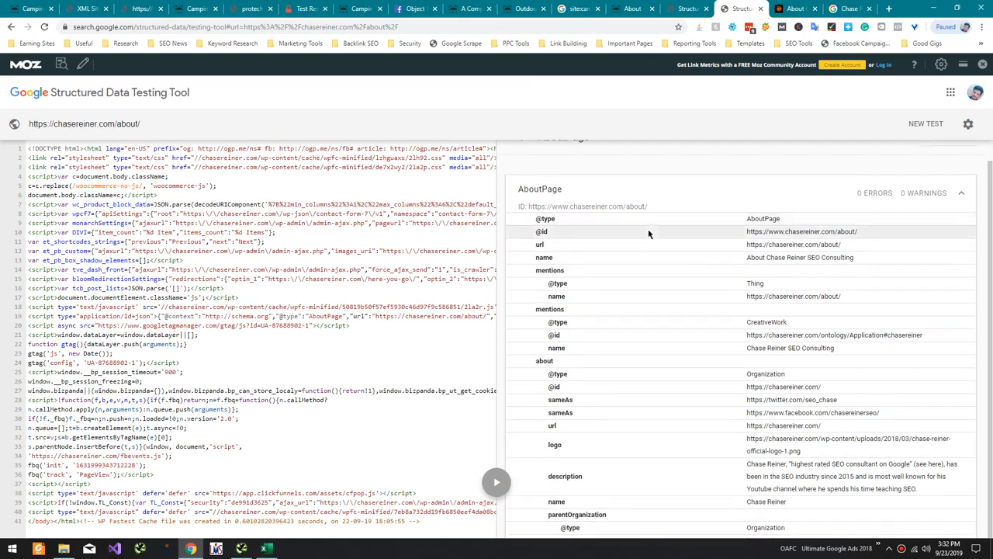
left_click(647, 222)
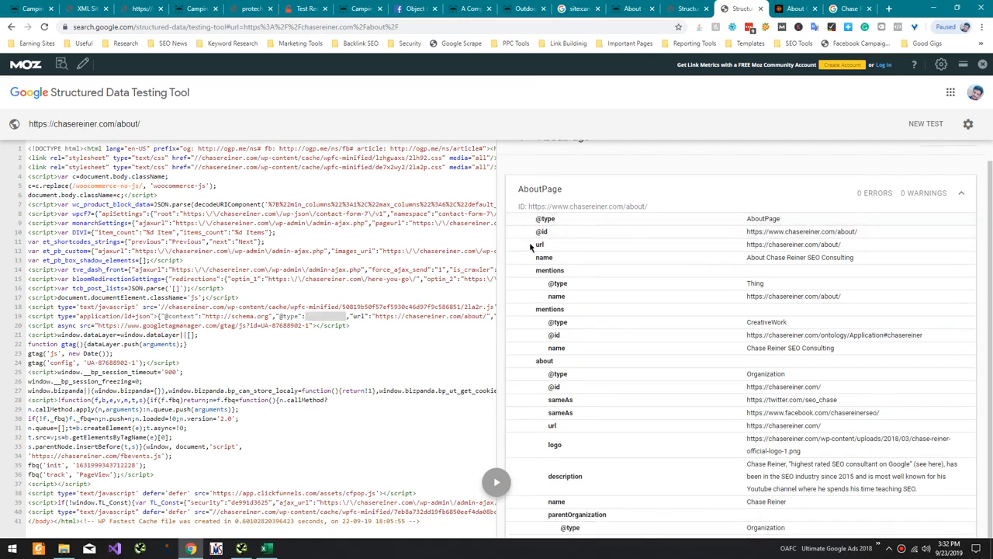
scroll(399, 238, "right", 5)
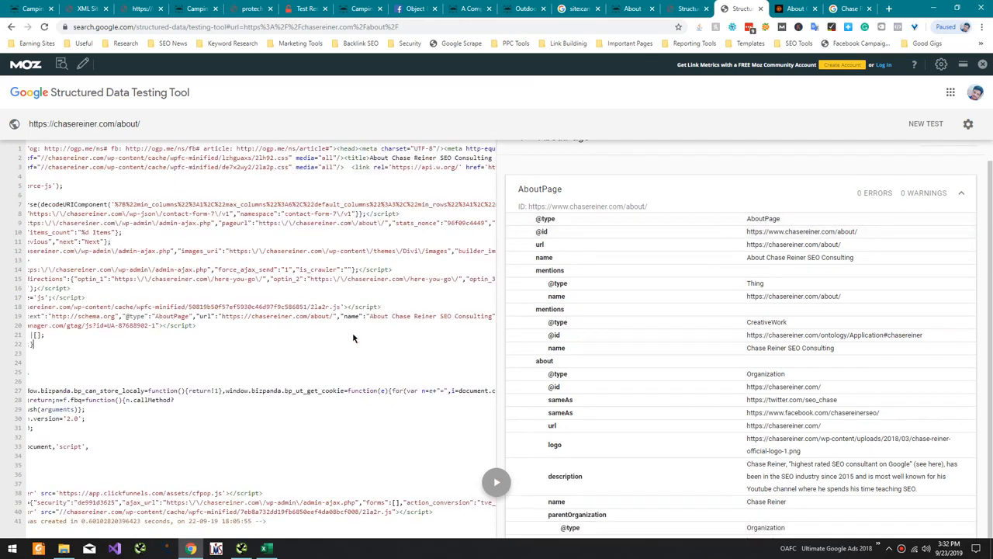
Step: Copy the full AboutPage application/ld+json script from the tested source code and paste it into a new Notepad++ document
left_click_drag(233, 331, 1, 291)
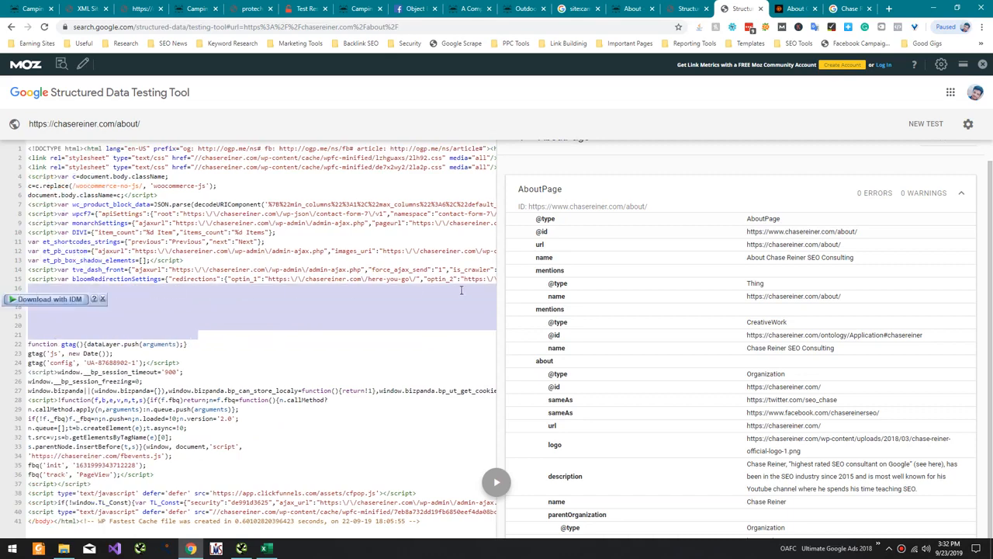
left_click(429, 294)
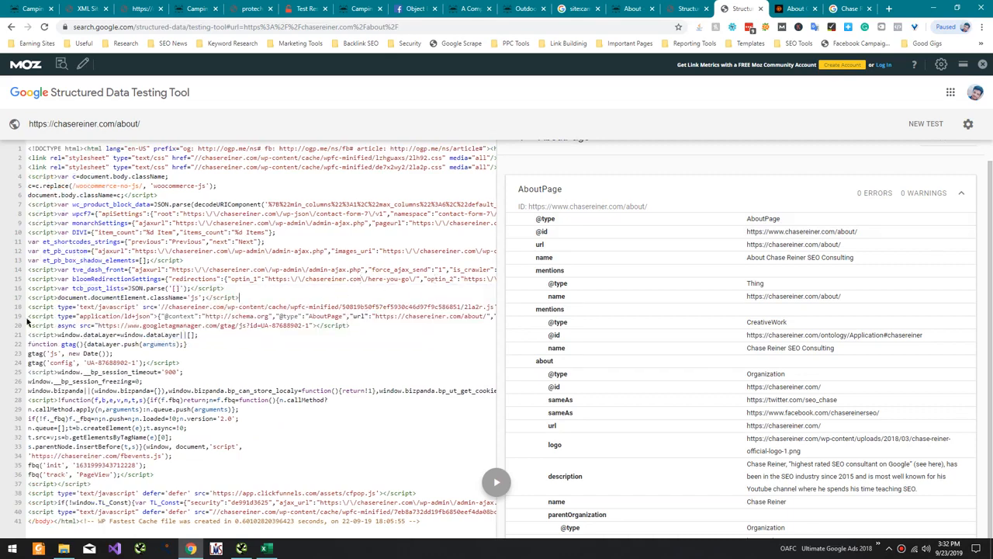
left_click_drag(28, 317, 570, 317)
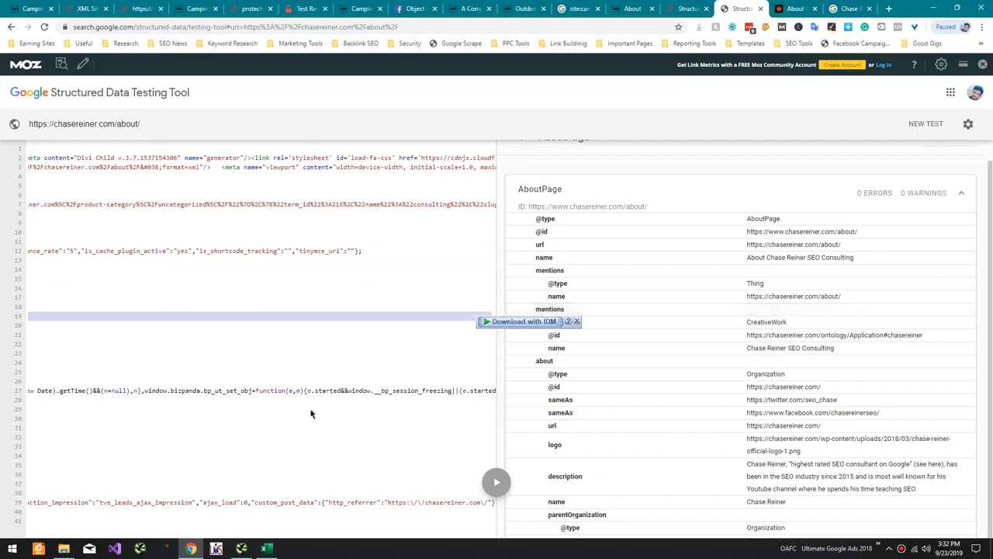
key("super")
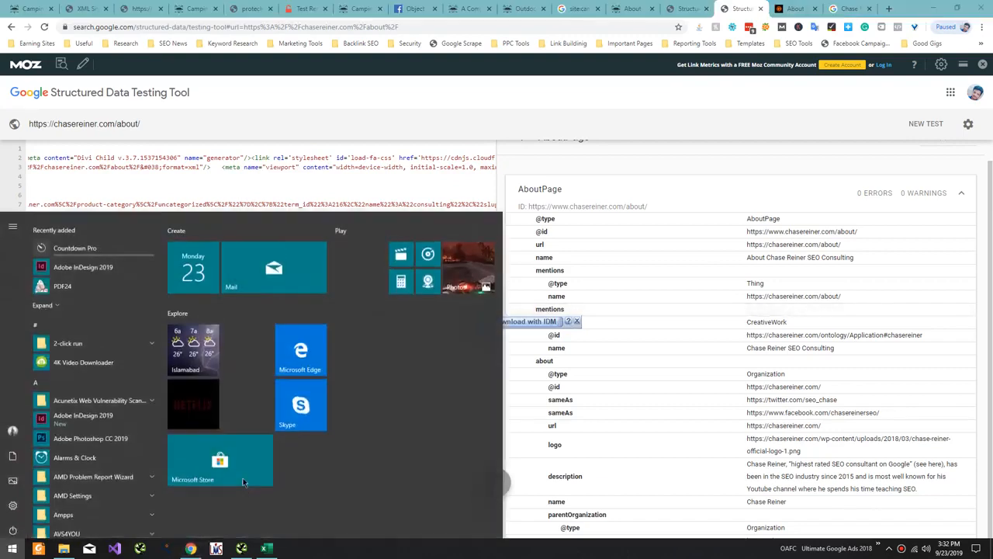
type("note")
key("Return")
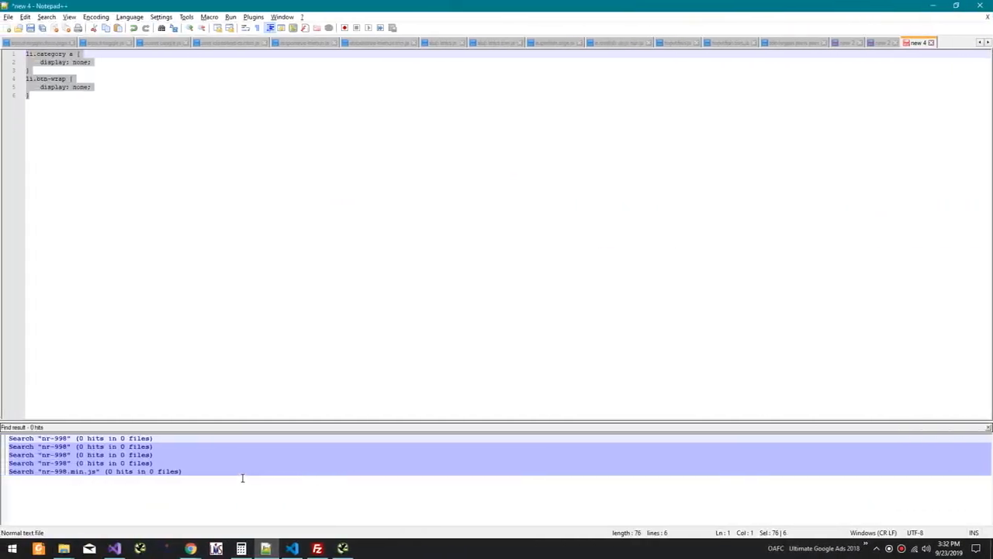
key("Delete")
key("ctrl+v")
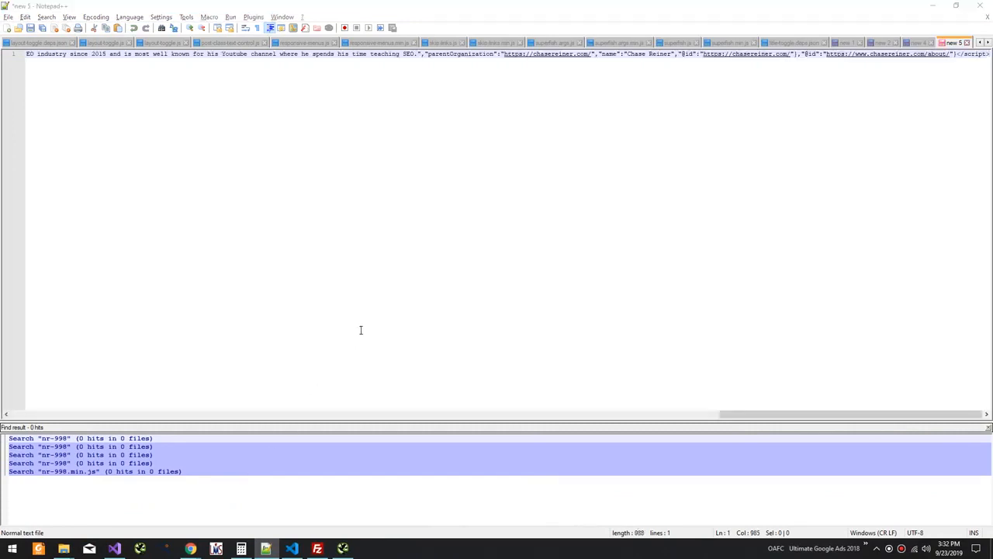
key("super+Tab")
left_click_drag(167, 125, 245, 46)
left_click(246, 46)
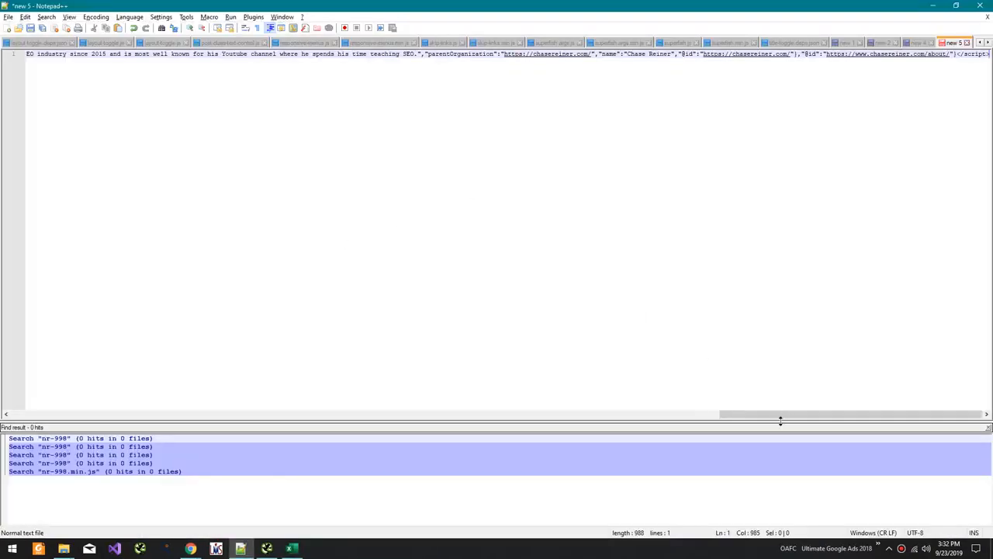
left_click_drag(780, 420, 830, 396)
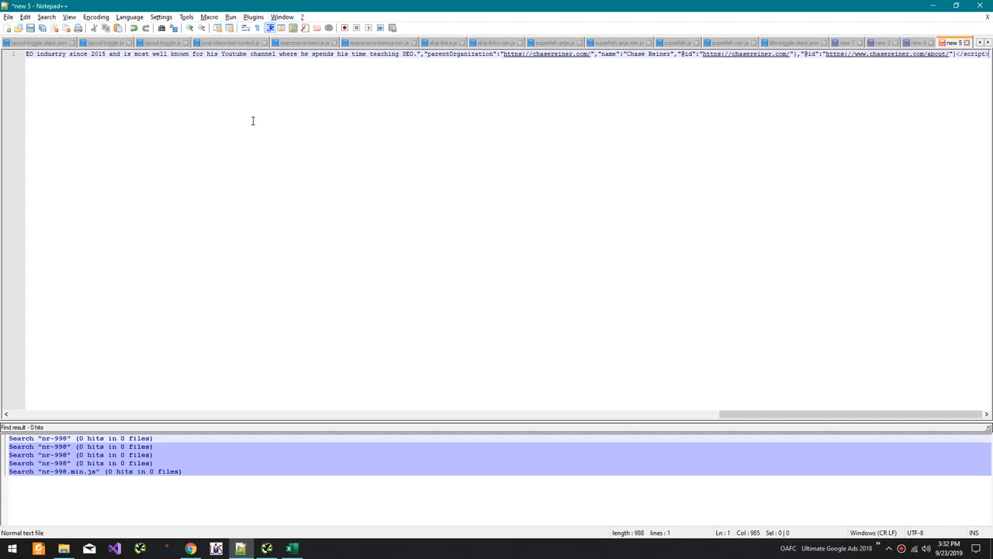
Step: Return to the campinghood.com About page test result, then switch to the Excel checklist and record No for About Markup
key("alt+Tab")
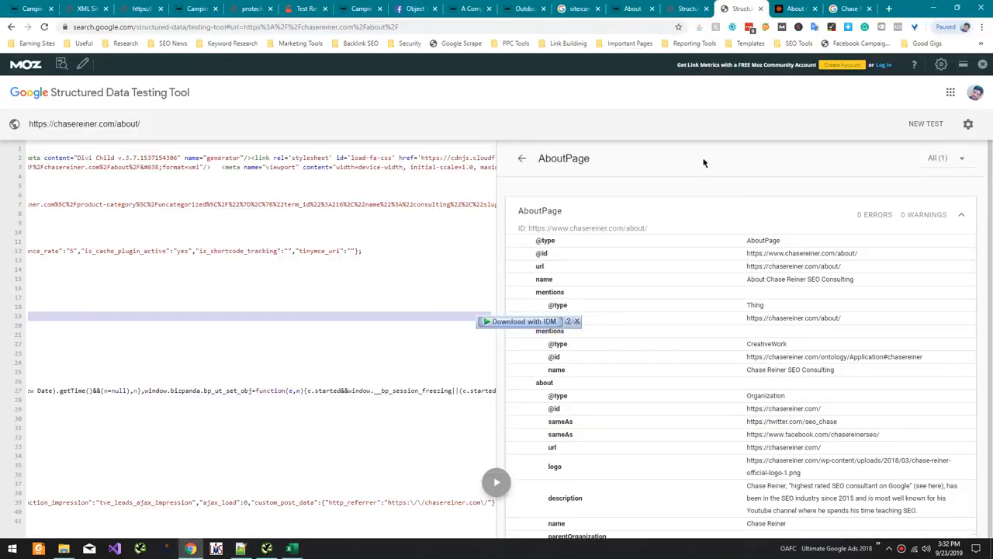
left_click(523, 158)
left_click(705, 6)
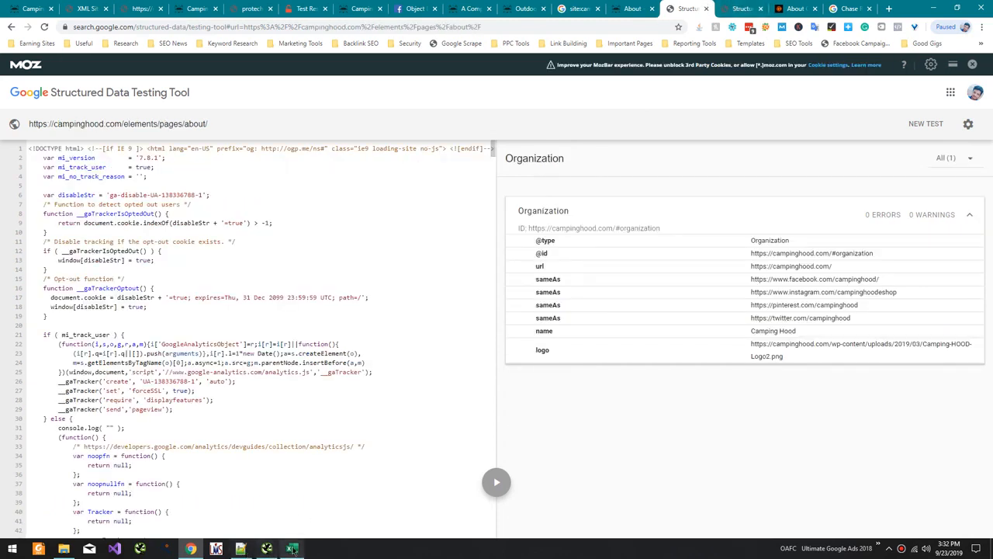
mouse_move(291, 548)
left_click(291, 497)
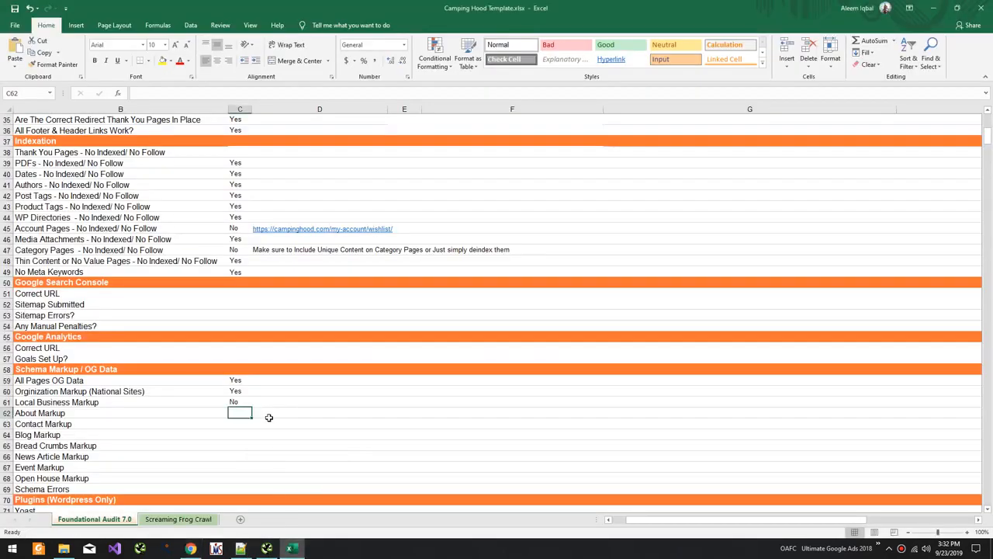
type("No")
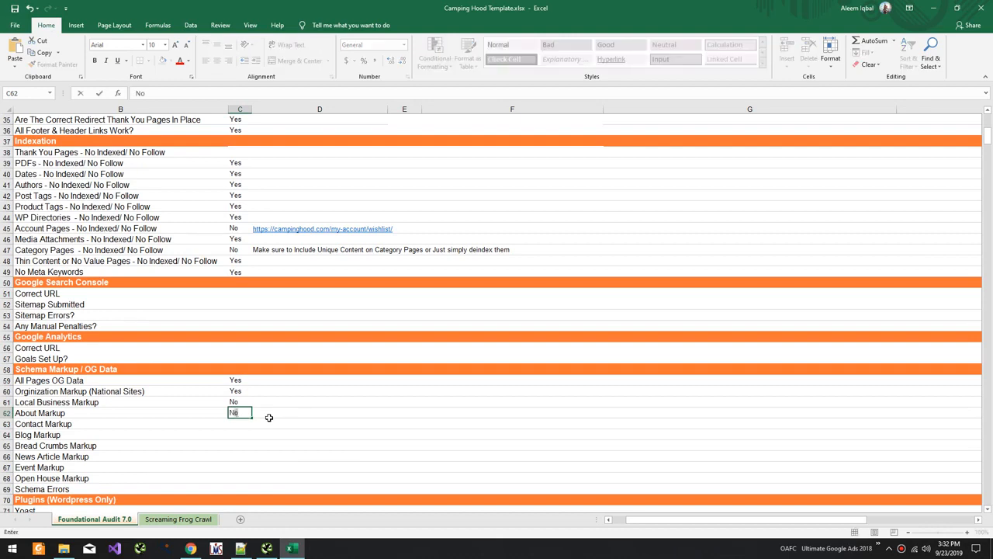
key("Return")
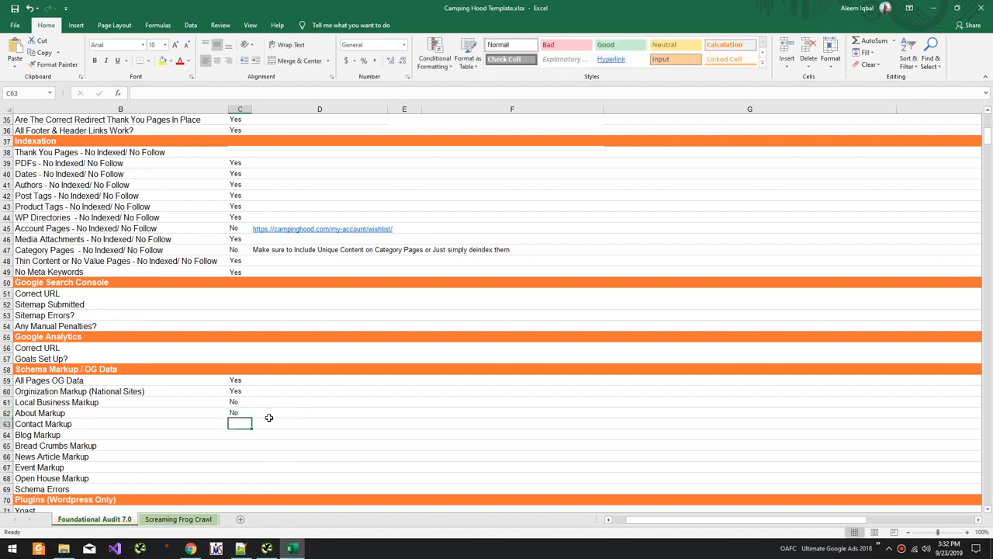
key("alt+Tab")
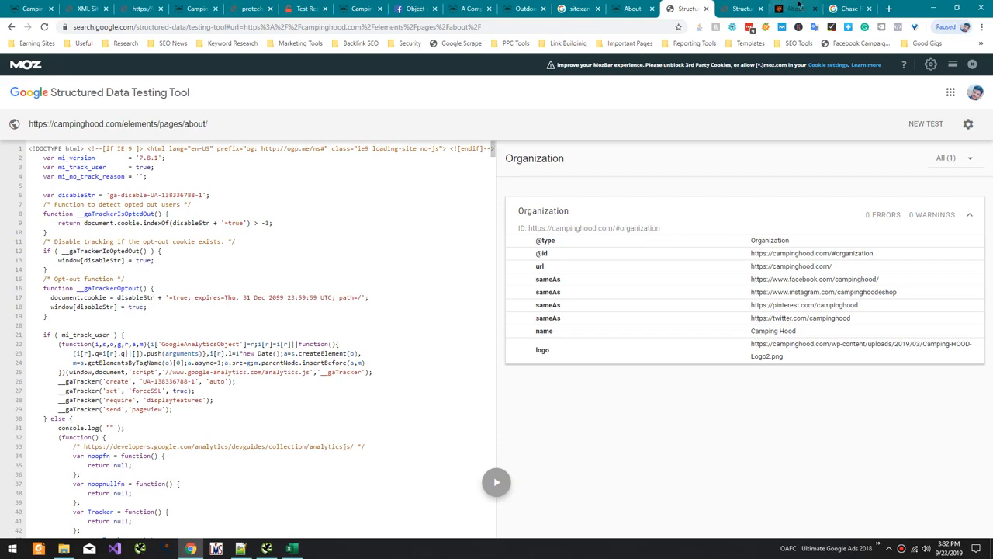
left_click(797, 9)
scroll(707, 188, "up", 4)
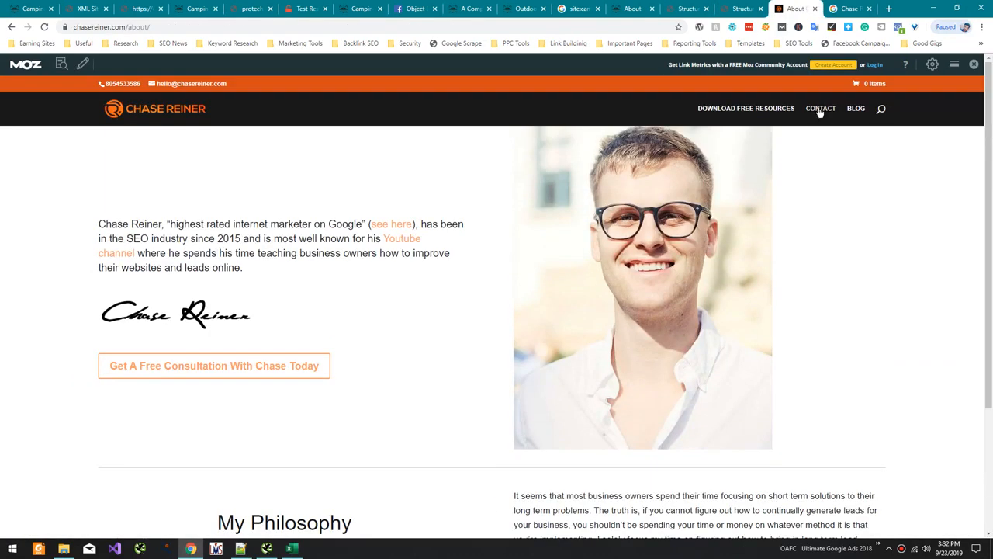
left_click(819, 109)
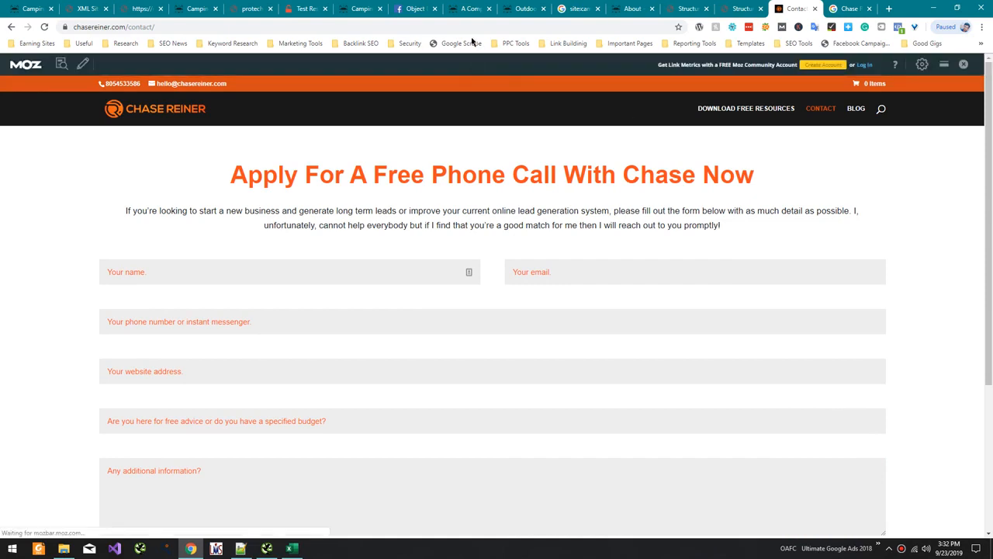
left_click(467, 27)
key("ctrl+c")
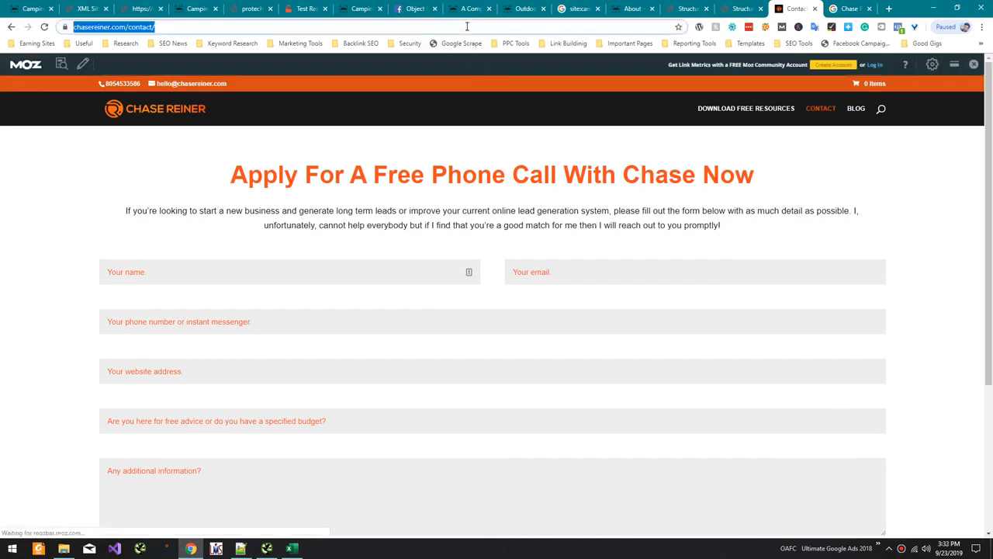
left_click(741, 9)
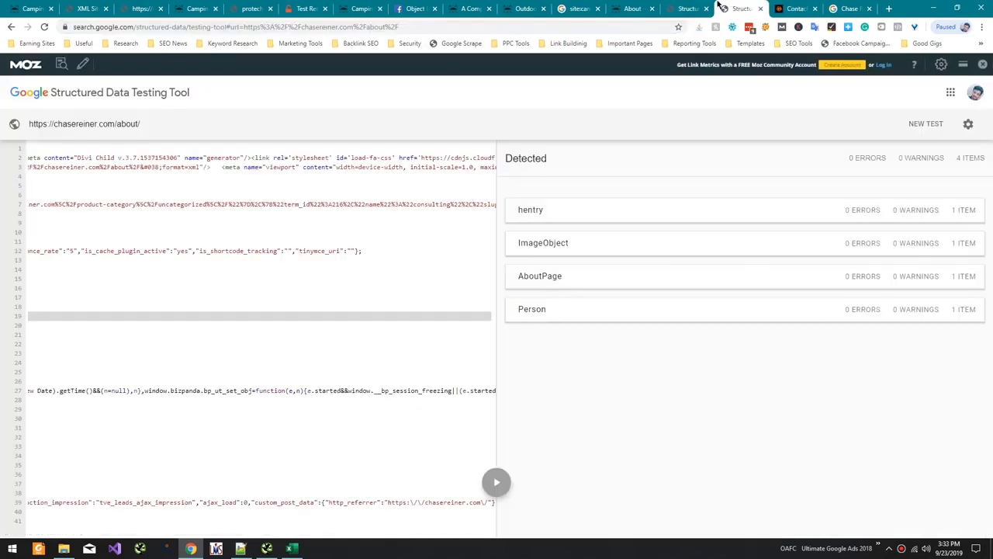
left_click(926, 123)
key("ctrl+a")
key("ctrl+v")
left_click(501, 351)
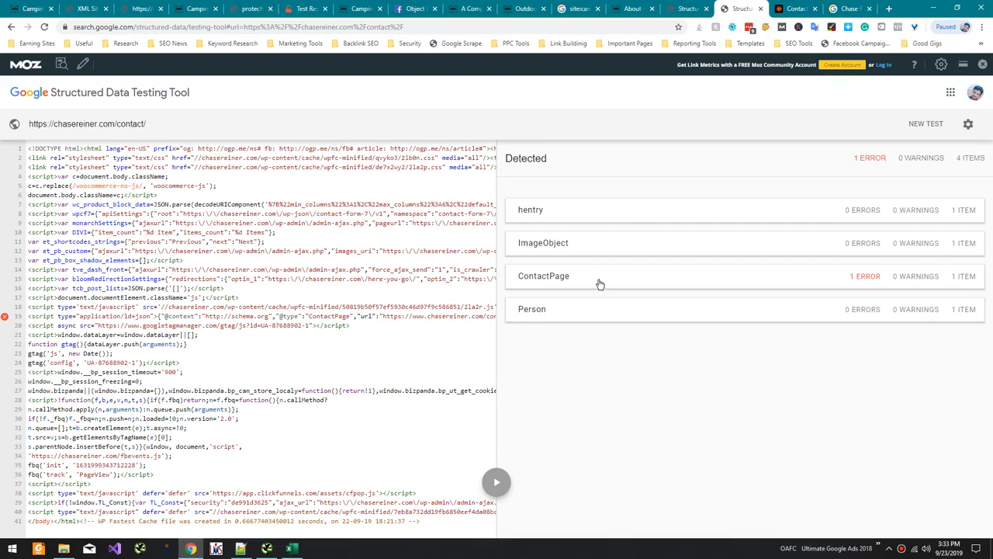
Step: Open the ContactPage test result and examine its properties, the flagged error and the application/ld+json line in the source code
left_click(600, 284)
scroll(600, 285, "down", 5)
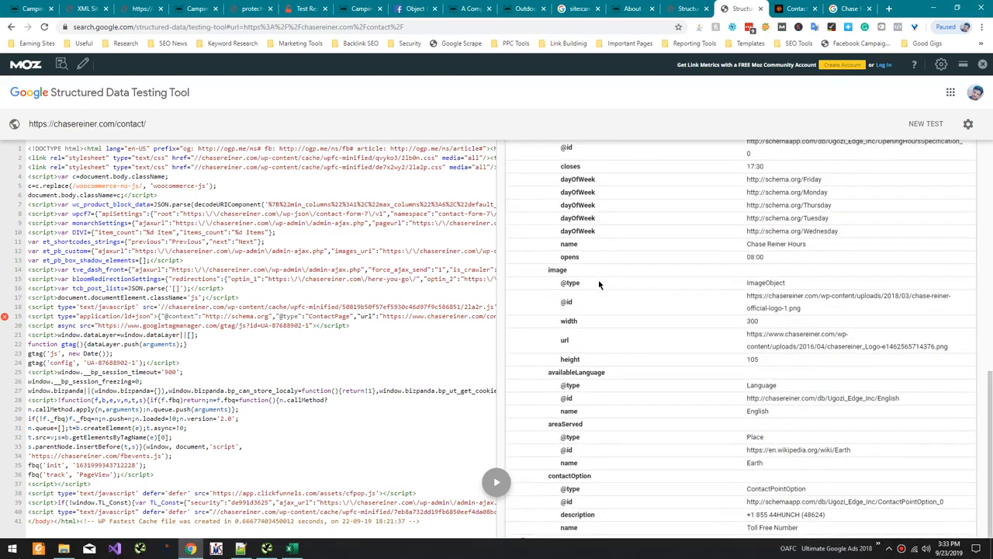
scroll(600, 292, "up", 5)
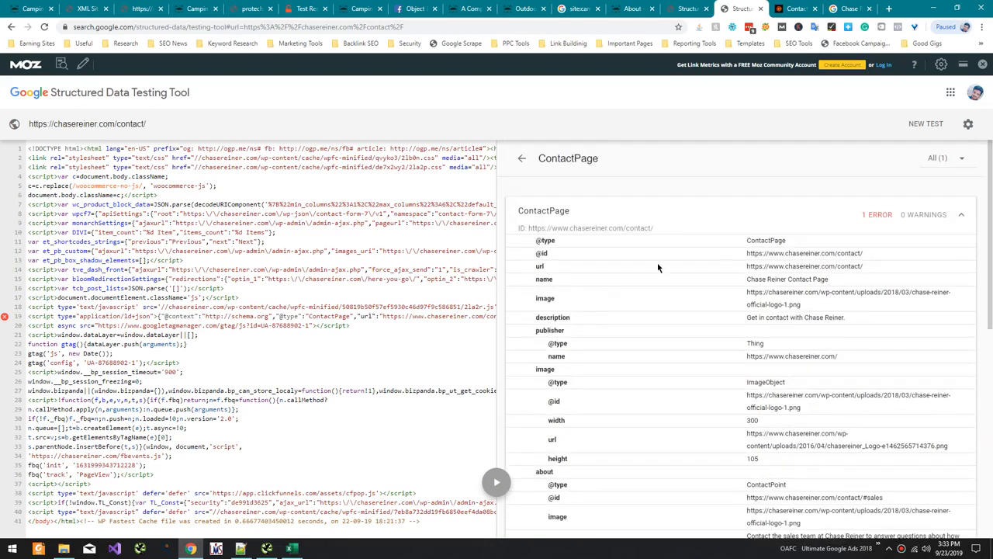
left_click(862, 217)
left_click(855, 221)
scroll(737, 268, "down", 5)
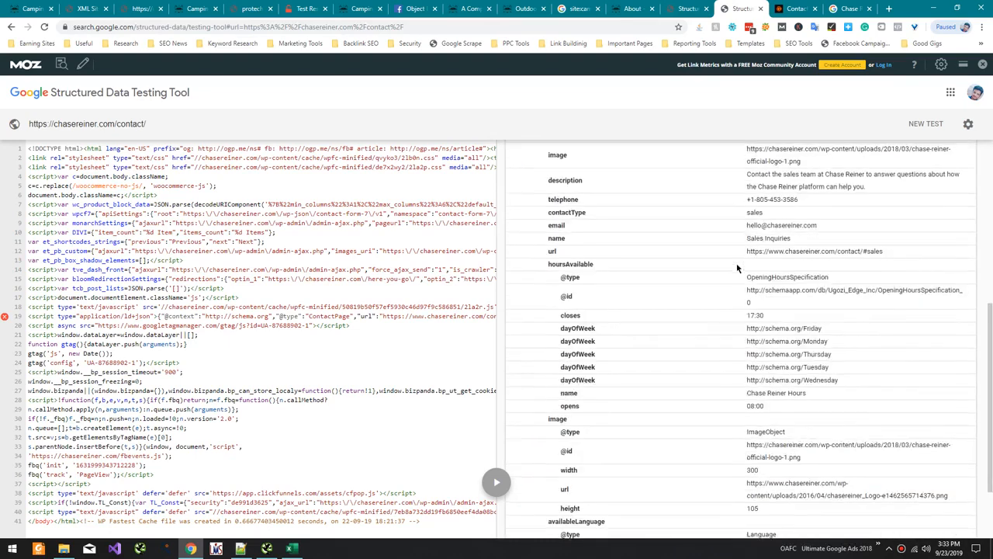
scroll(737, 268, "down", 2)
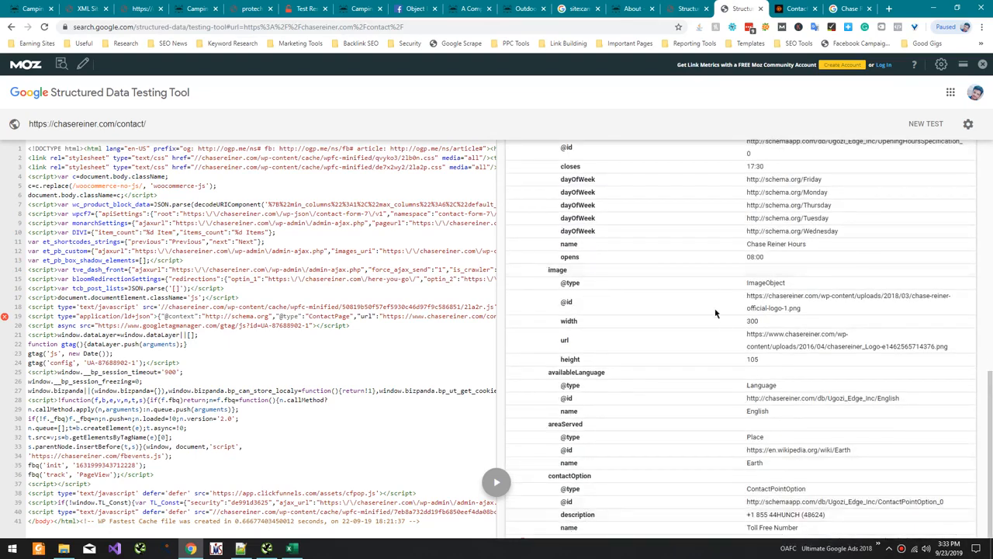
scroll(716, 313, "up", 7)
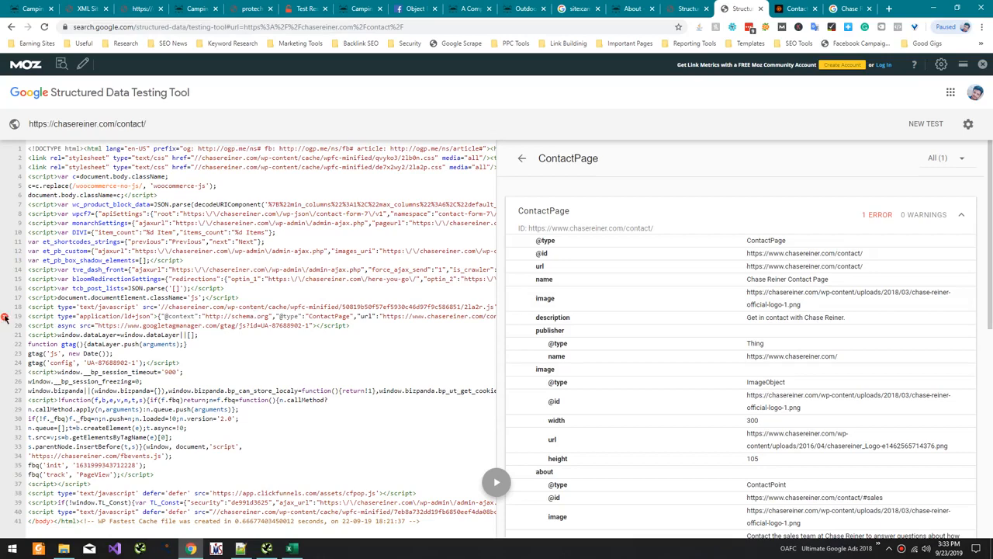
left_click_drag(78, 314, 576, 318)
left_click(336, 333)
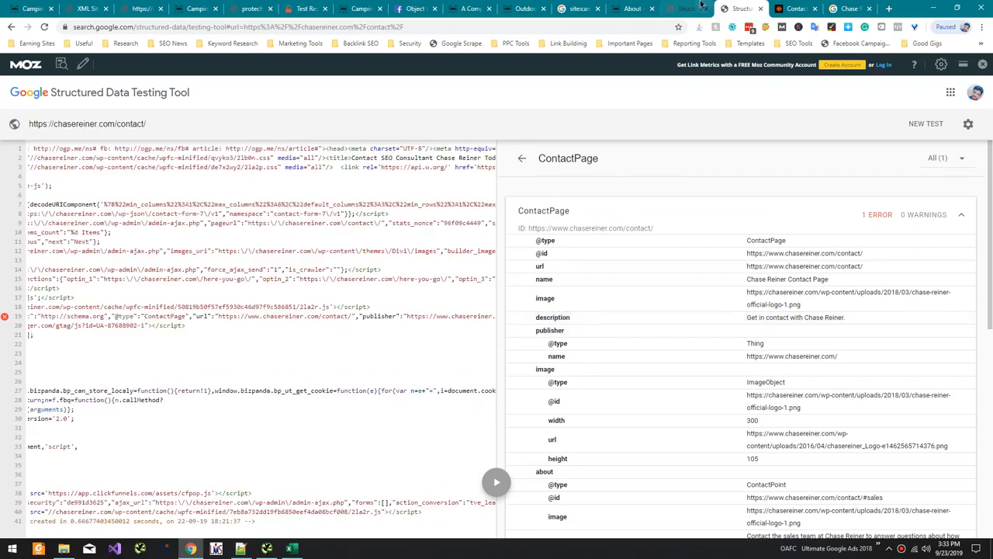
left_click(693, 5)
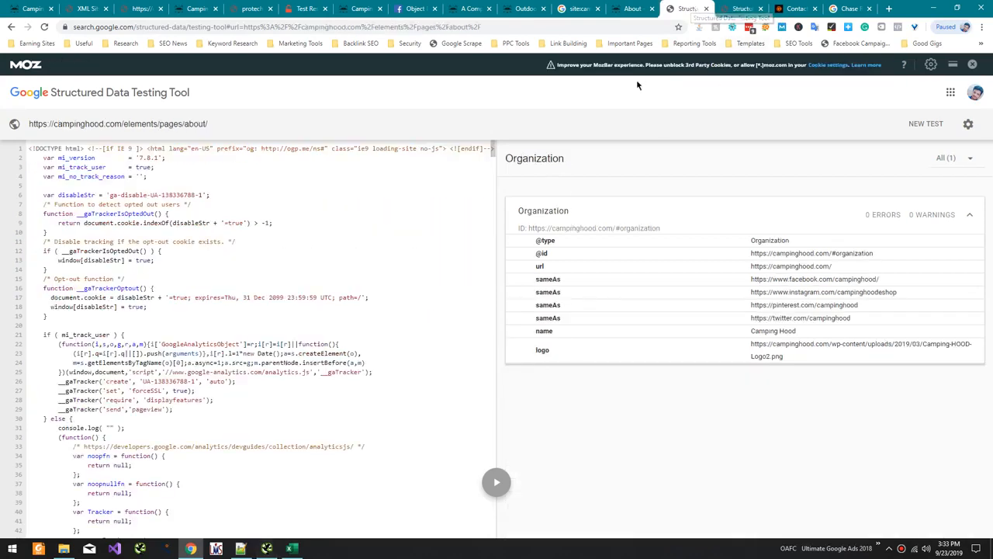
left_click(926, 123)
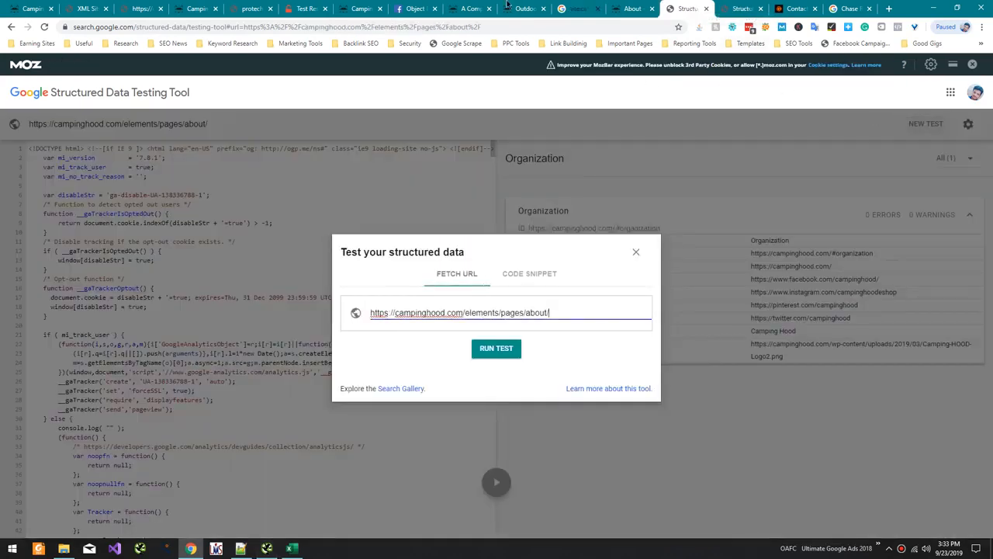
left_click(633, 8)
scroll(133, 164, "up", 15)
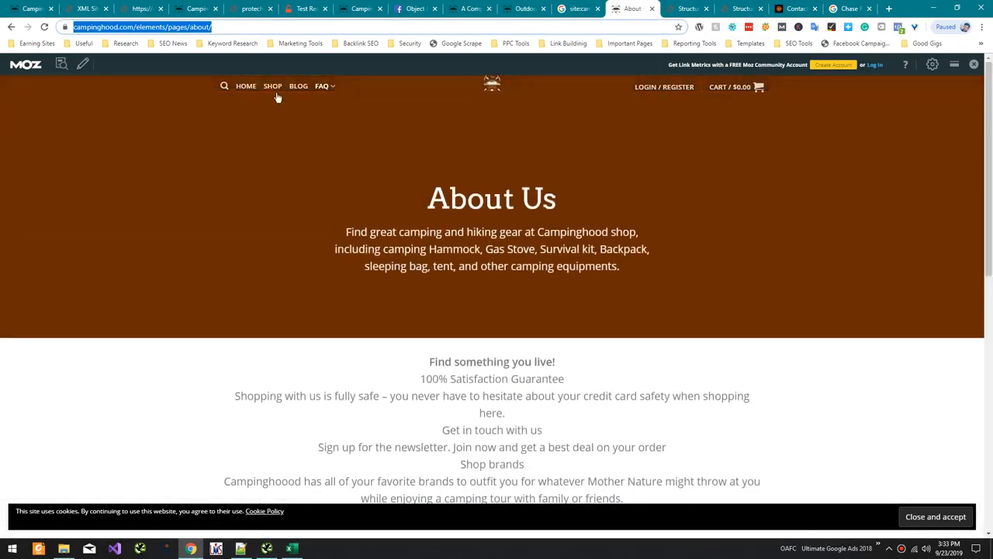
mouse_move(328, 88)
left_click(337, 139)
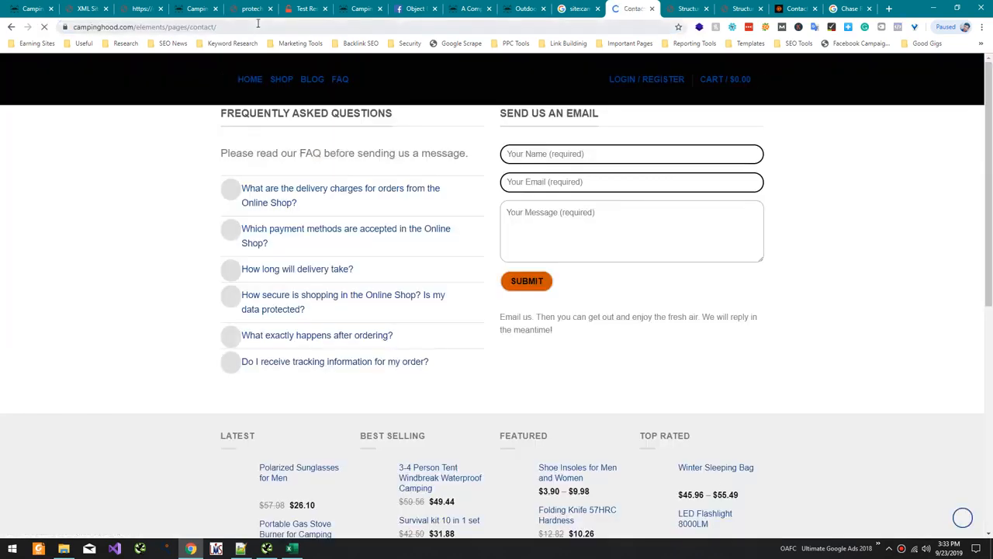
left_click(257, 26)
key("ctrl+c")
left_click(688, 6)
key("ctrl+a")
key("ctrl+v")
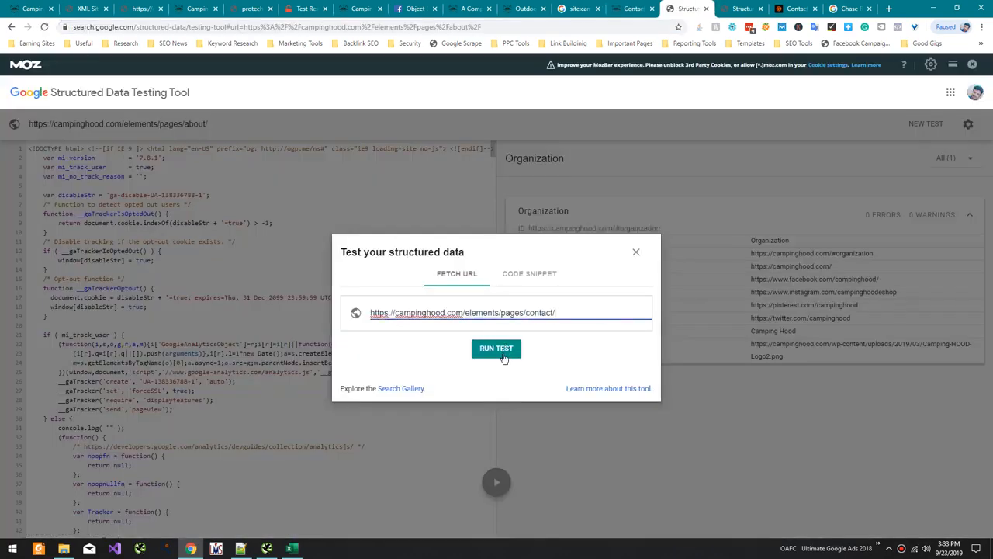
left_click(501, 349)
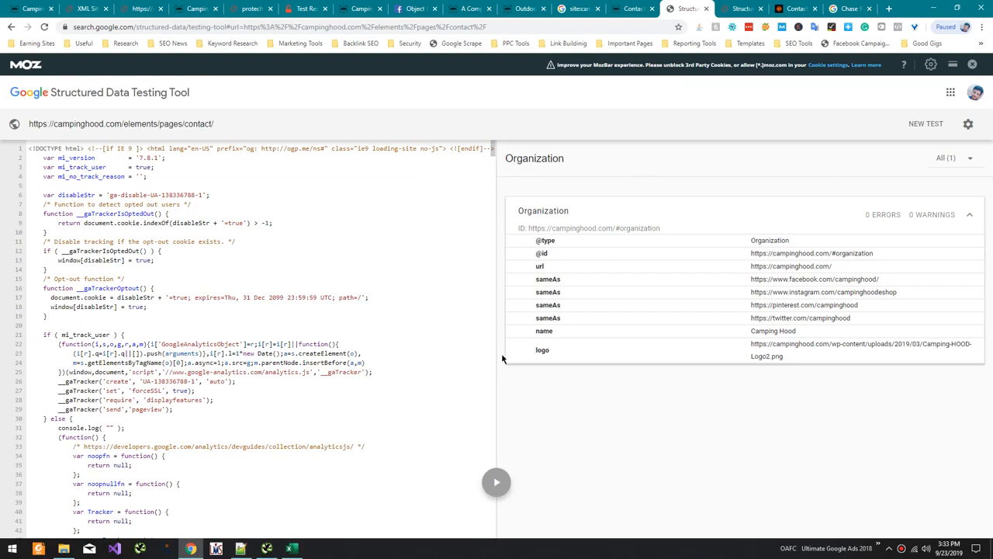
Step: Switch to the Excel checklist and record No for Contact Markup
key("alt+Tab")
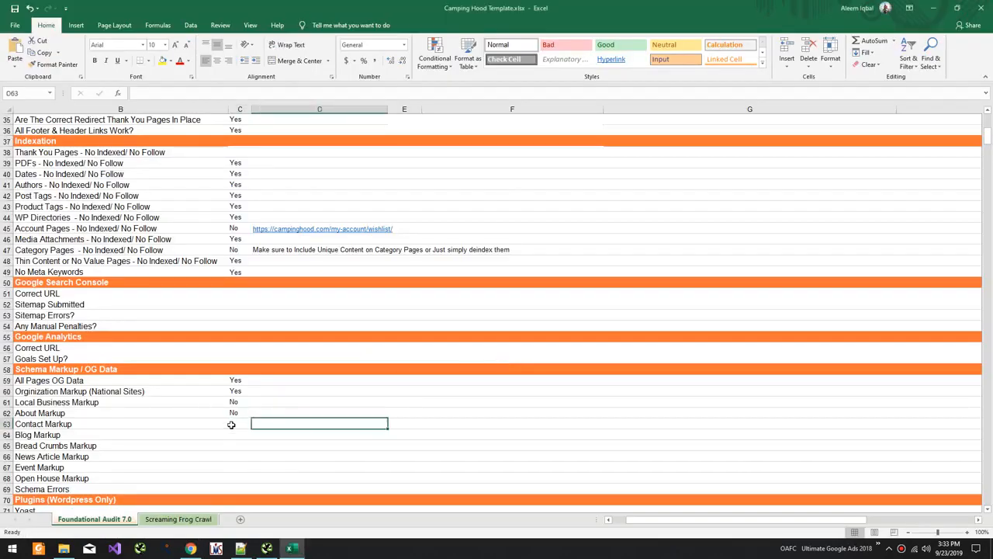
left_click(231, 424)
type("No")
key("Return")
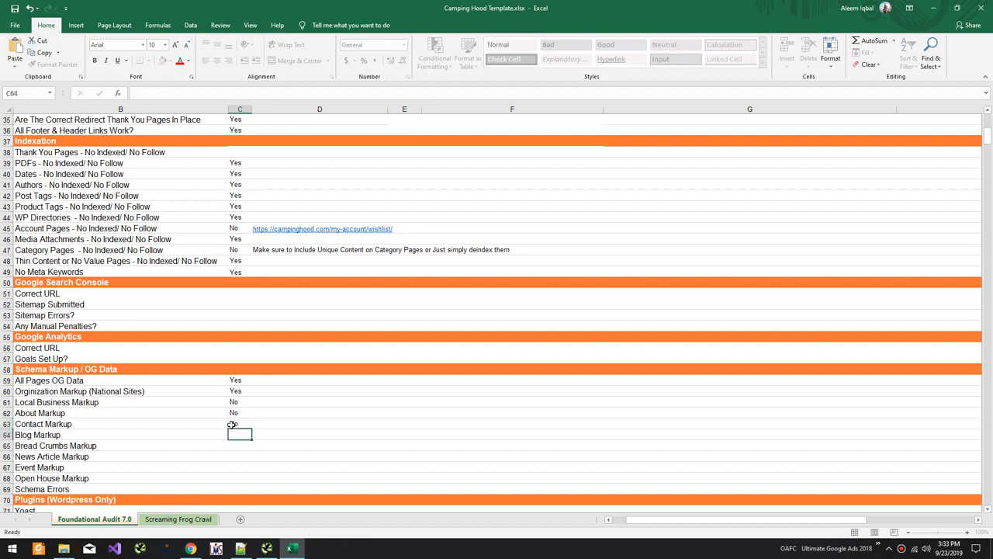
Step: Check the campinghood.com Contact page test result for breadcrumb markup and record No for Bread Crumbs Markup in the Excel checklist
key("alt")
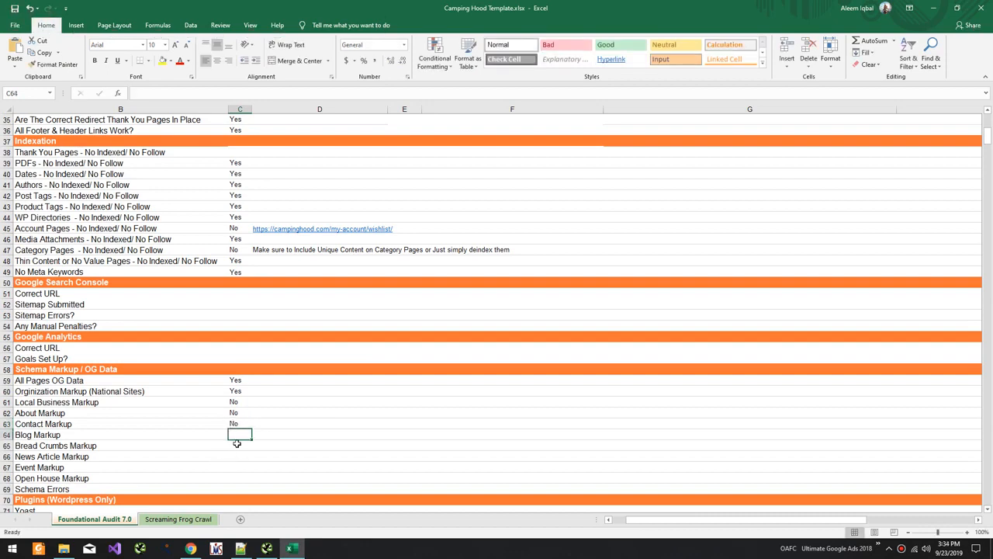
left_click(237, 443)
key("alt+Tab")
key("alt+Tab")
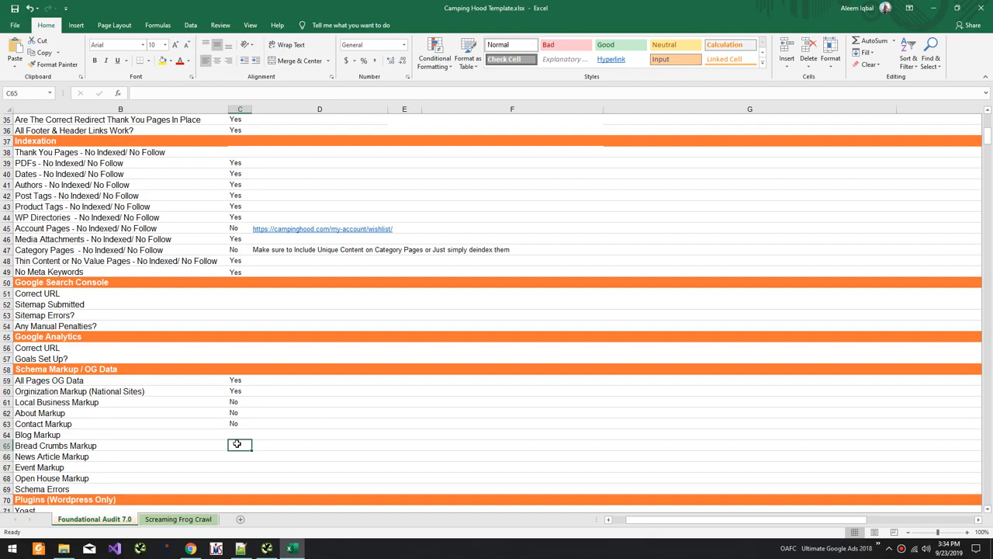
key("alt+Tab")
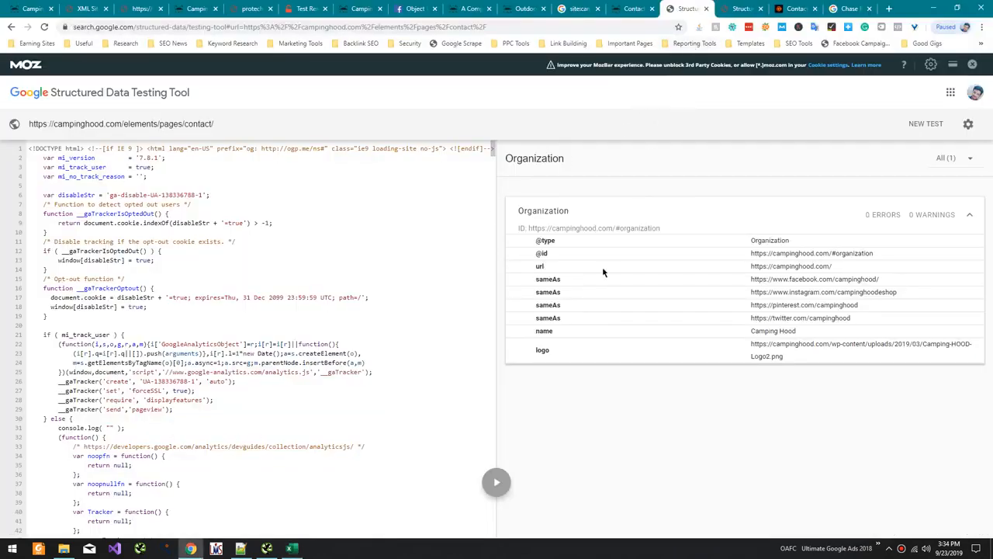
key("alt+Tab")
type("N")
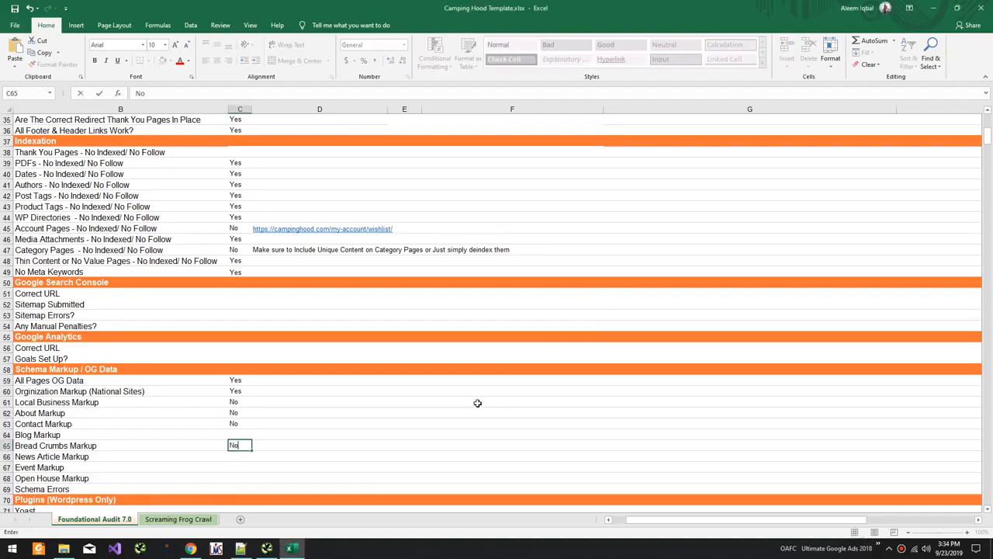
key("Return")
Step: Recheck the structured data test result, then record No for News Article Markup and Event Markup in the Excel checklist
key("alt+Tab")
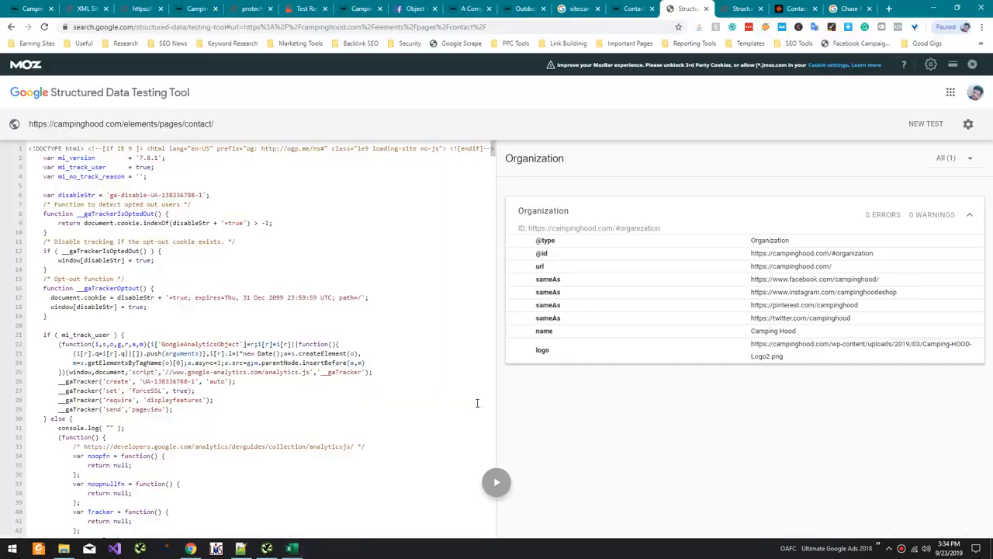
key("alt+Tab")
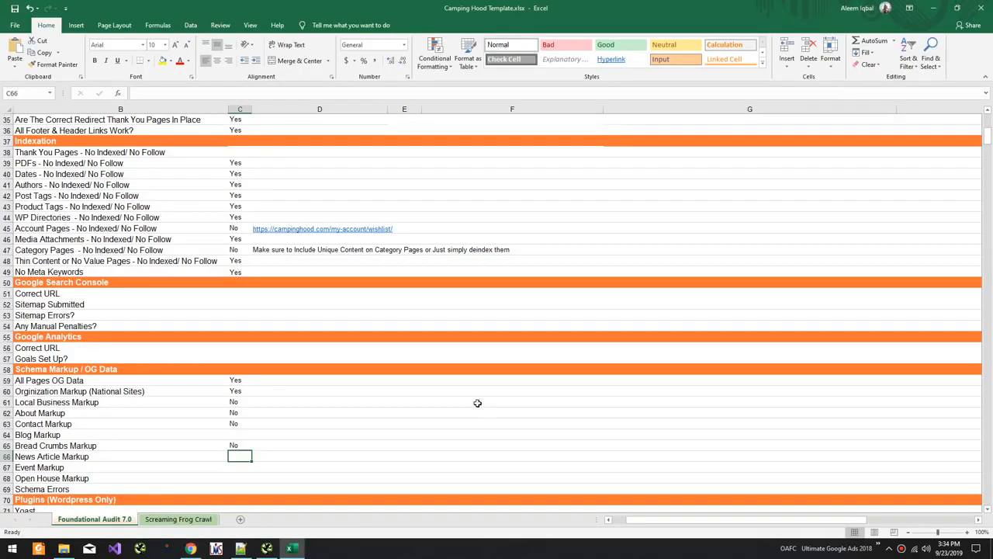
type("No")
key("Return")
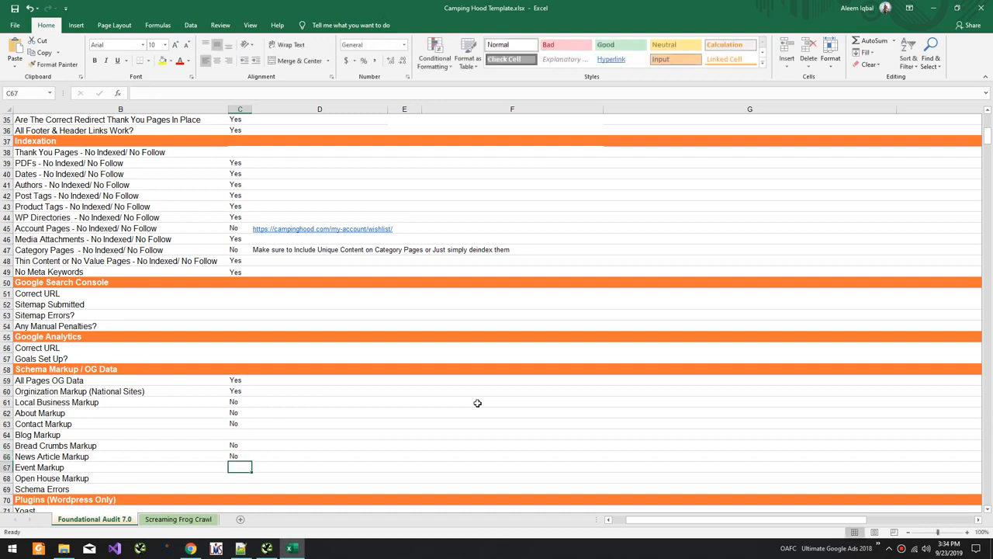
type("No")
key("Return")
Step: Record No for Open House Markup in the checklist
type("\\")
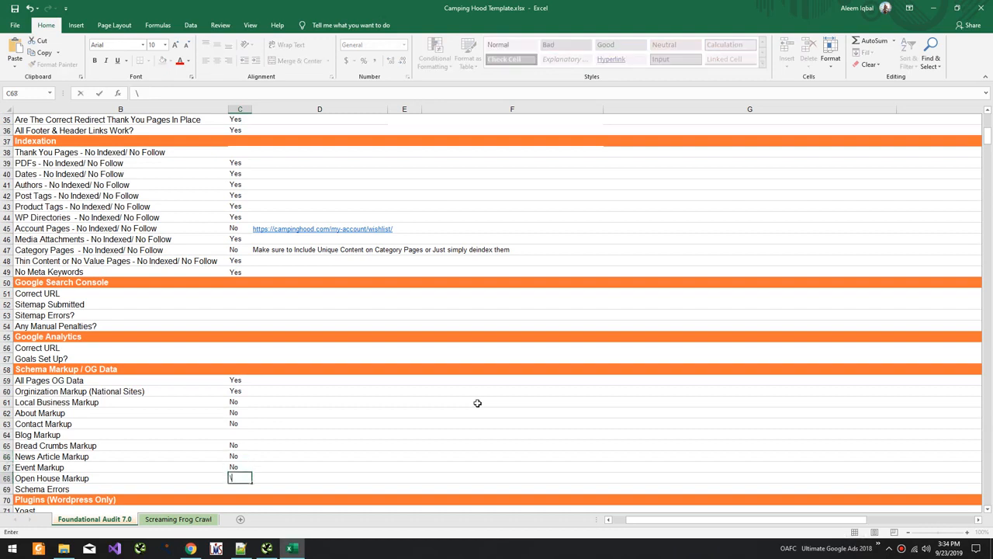
type("No")
key("BackSpace")
key("BackSpace")
key("BackSpace")
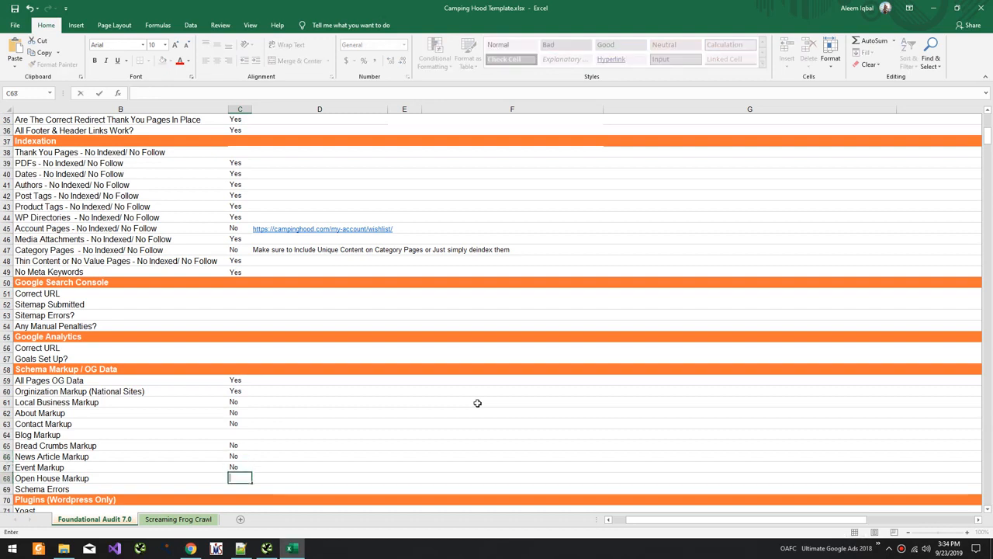
type("No")
key("Return")
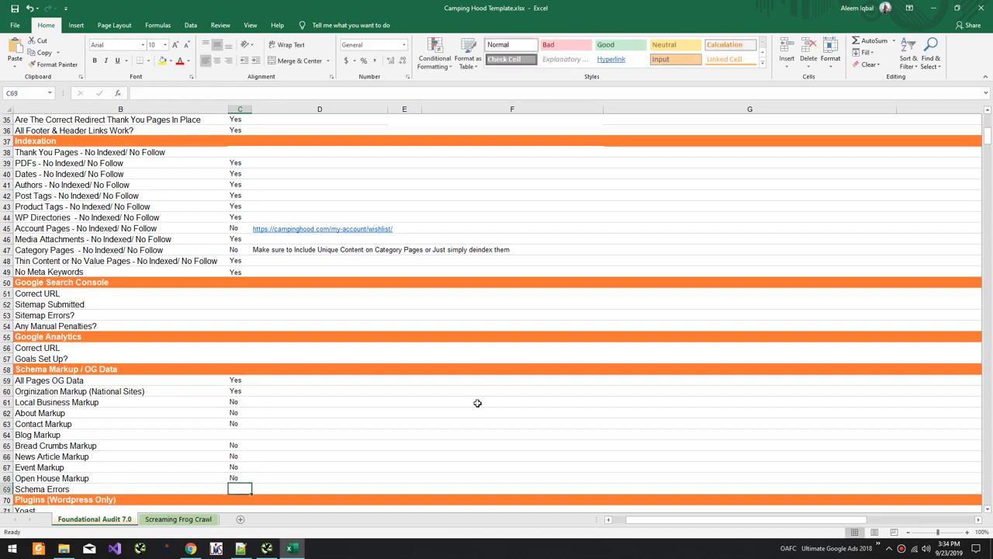
Step: Record No for Schema Errors in the checklist, and go back to the empty Blog Markup answer cell
type("No")
key("Return")
key("Up")
key("Up")
key("Up")
key("Up")
key("Up")
key("Up")
key("Up")
key("Down")
Step: Switch to the browser and open the blog pages of chasereiner.com and campinghood.com from their site navigation
key("alt+Tab")
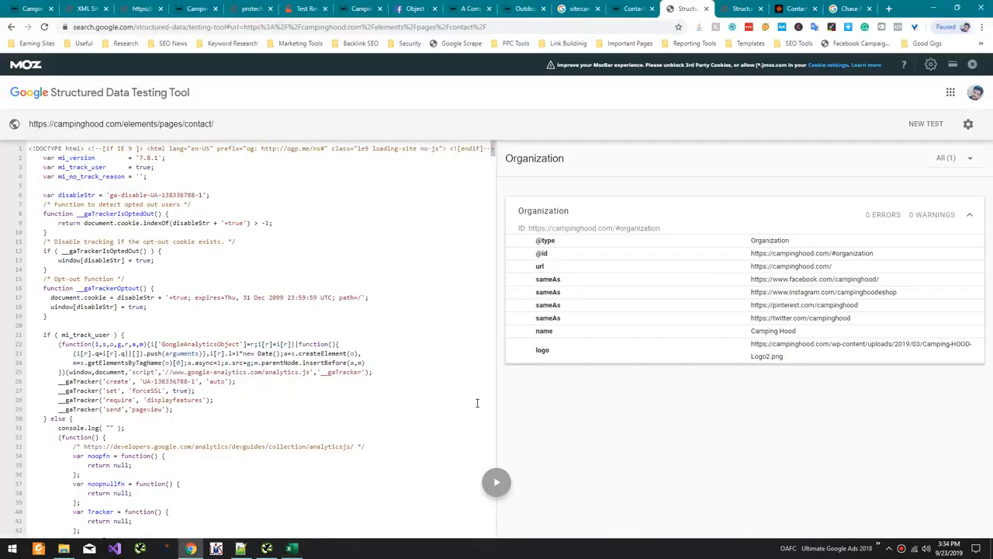
left_click(785, 6)
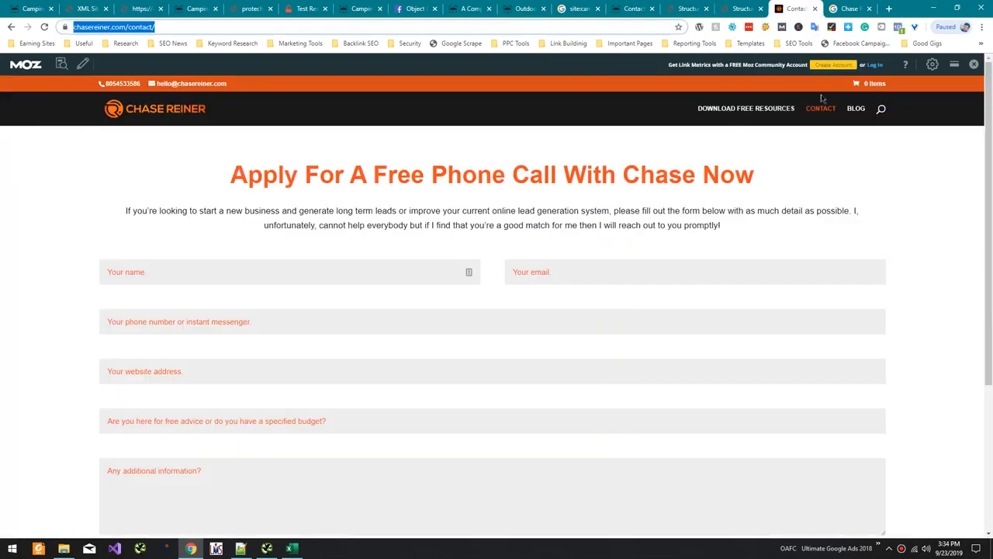
left_click(854, 110)
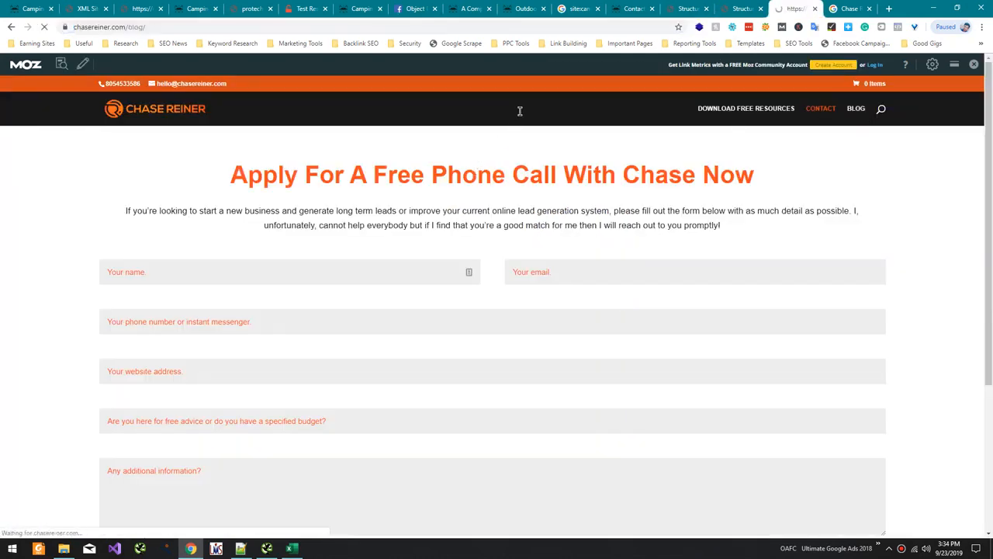
left_click(682, 9)
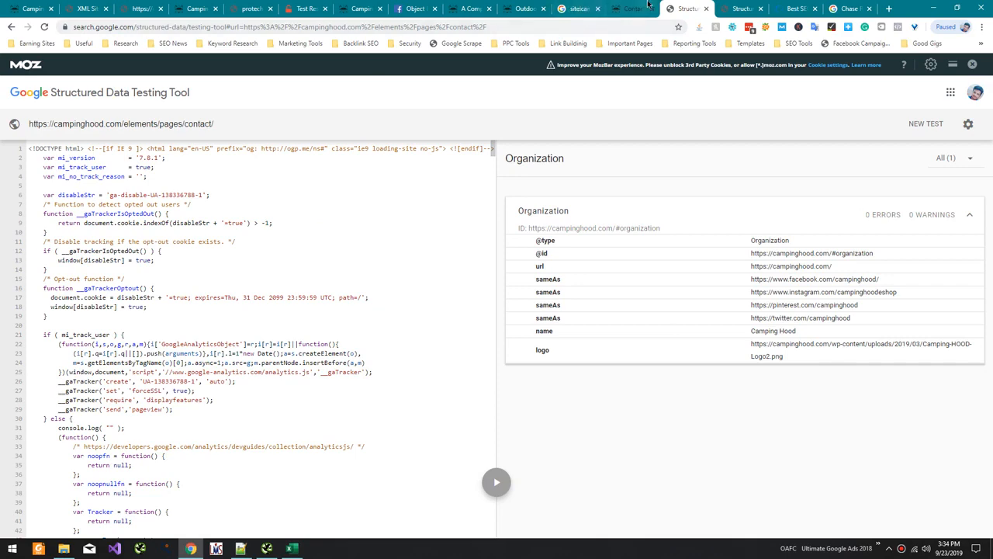
left_click(630, 8)
left_click(299, 101)
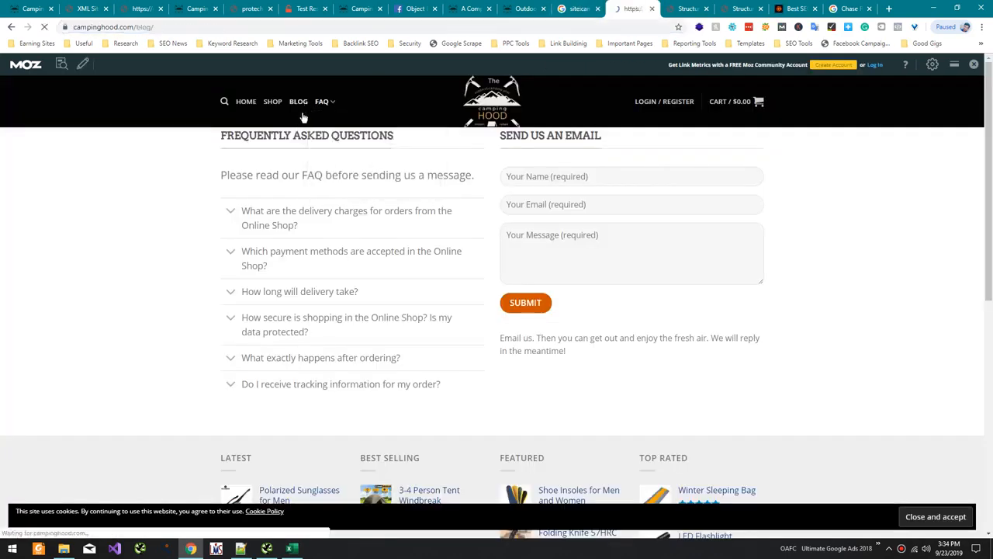
left_click(113, 26)
key("ctrl+c")
left_click(683, 8)
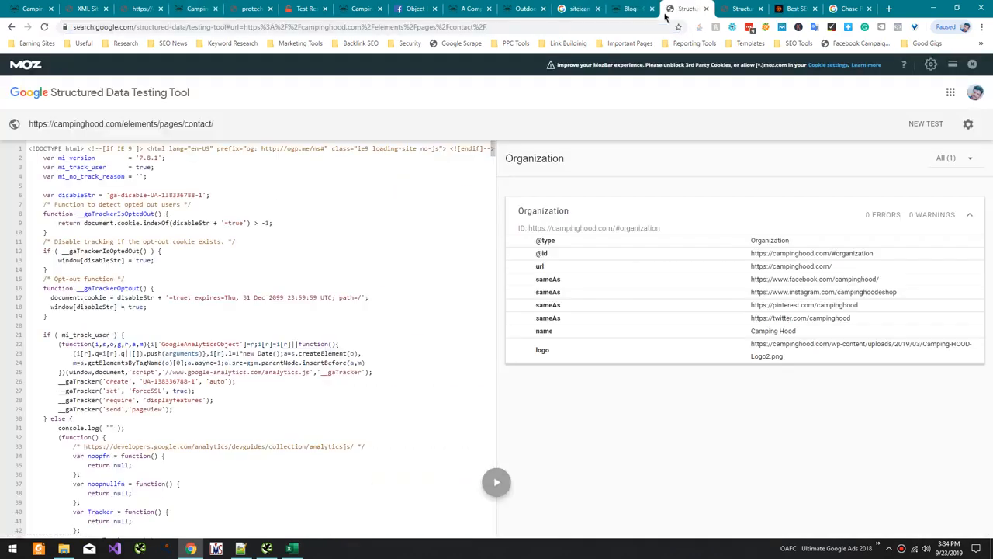
left_click(923, 123)
key("ctrl+a")
key("ctrl+v")
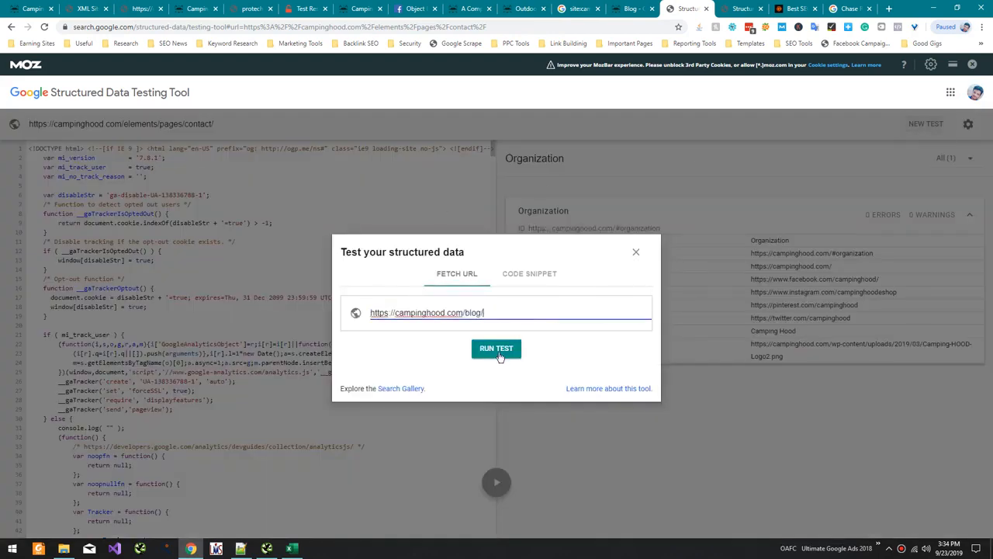
left_click(497, 348)
left_click(795, 8)
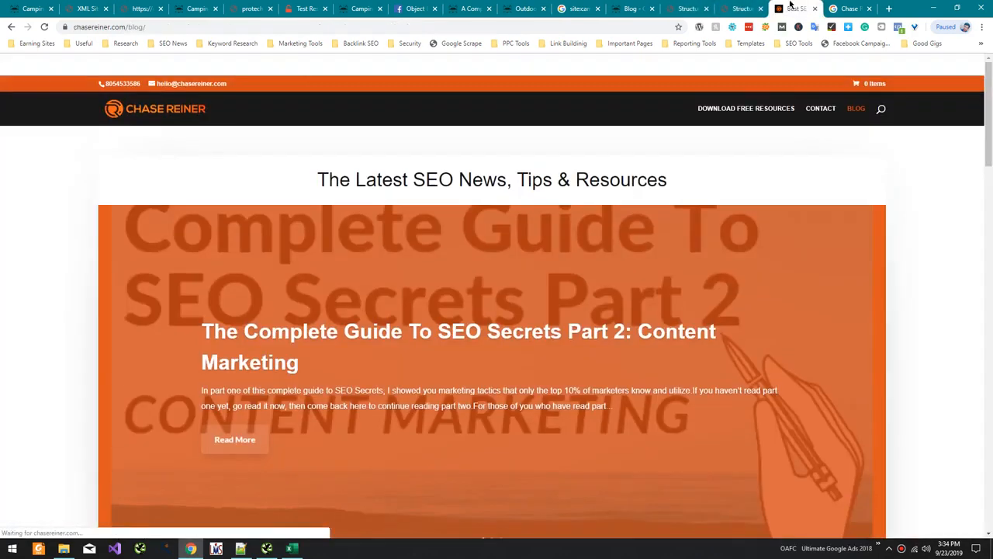
scroll(718, 86, "down", 3)
scroll(718, 85, "down", 1)
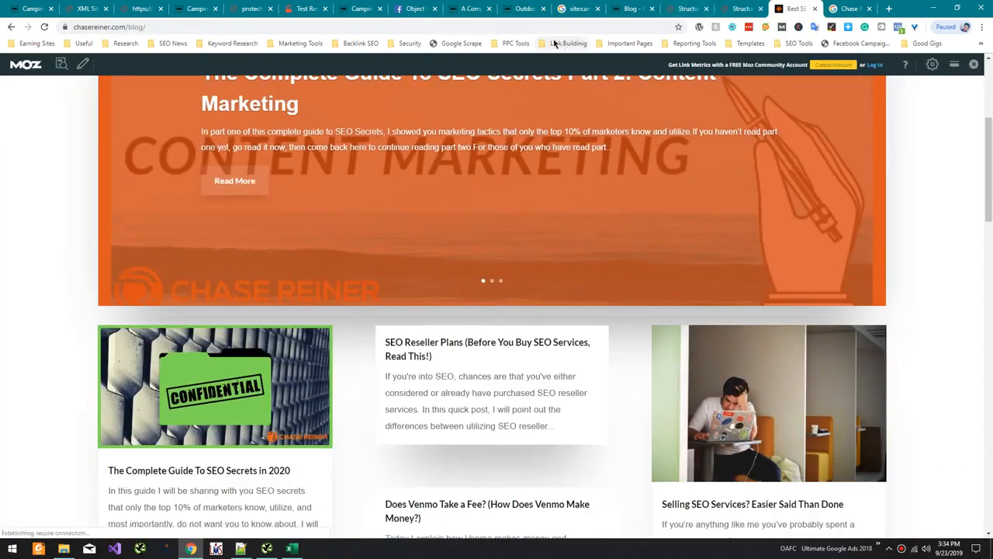
left_click(741, 9)
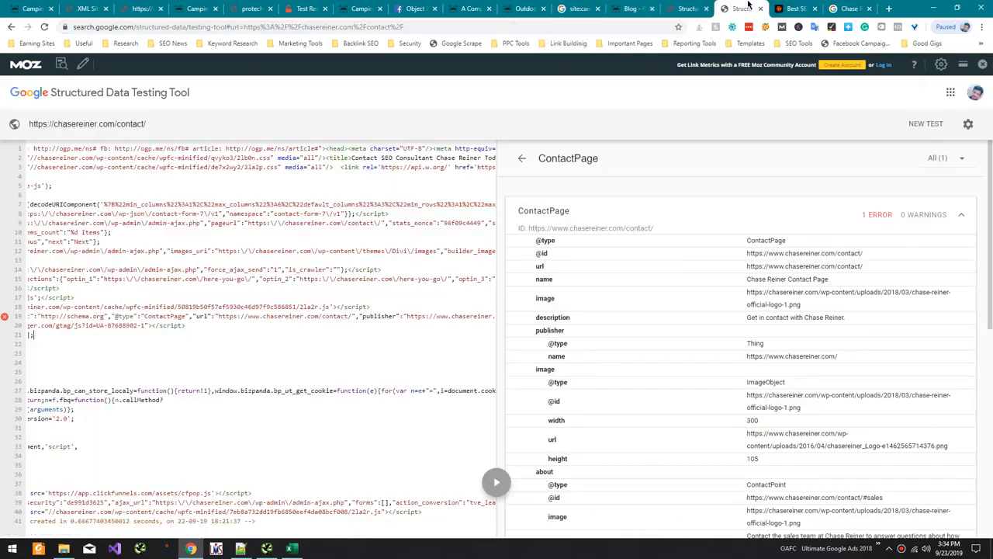
left_click(917, 125)
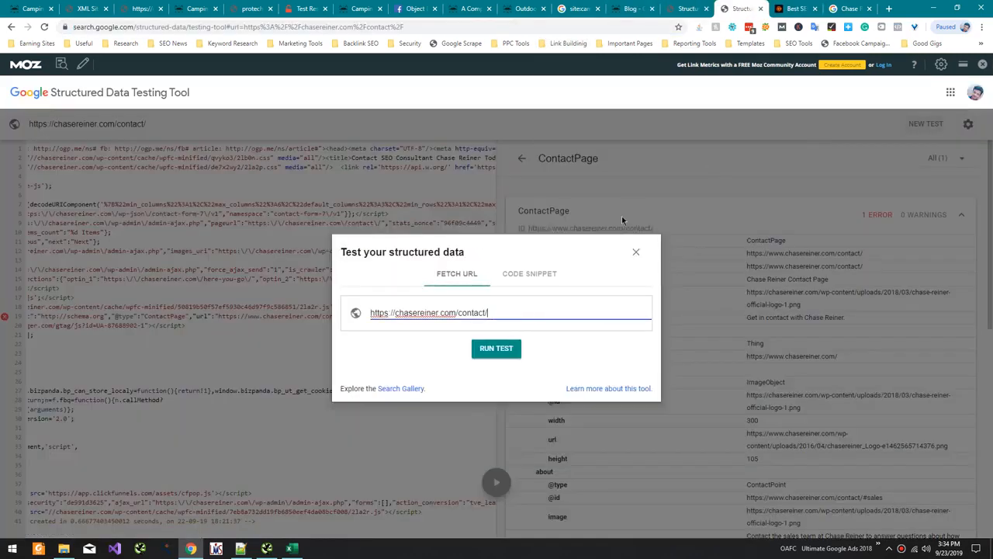
key("ctrl+a")
type("https://chasereiner.com/blog/")
key("Return")
Step: Check the campinghood.com blog test result for blog markup and record No for Blog Markup in the Excel checklist
left_click(687, 8)
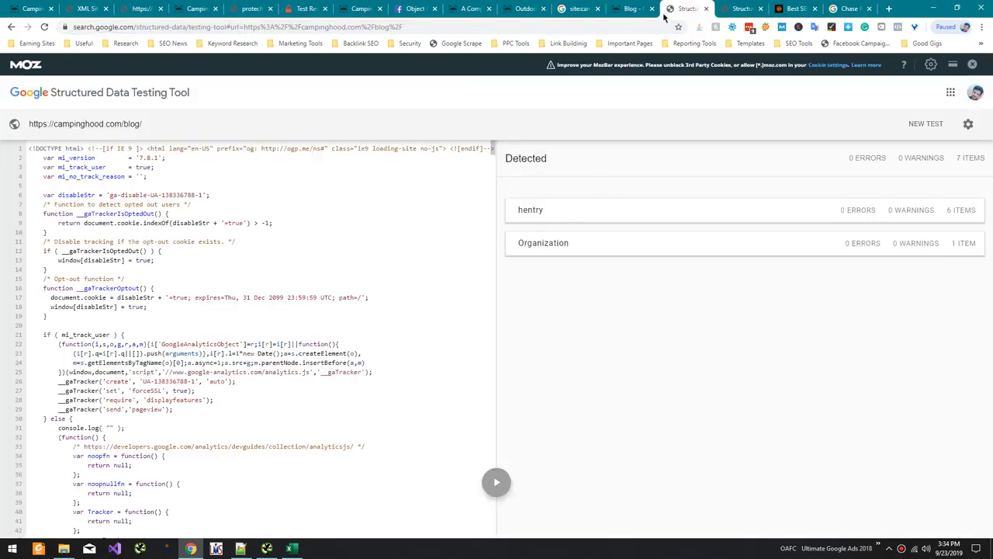
key("alt+Tab")
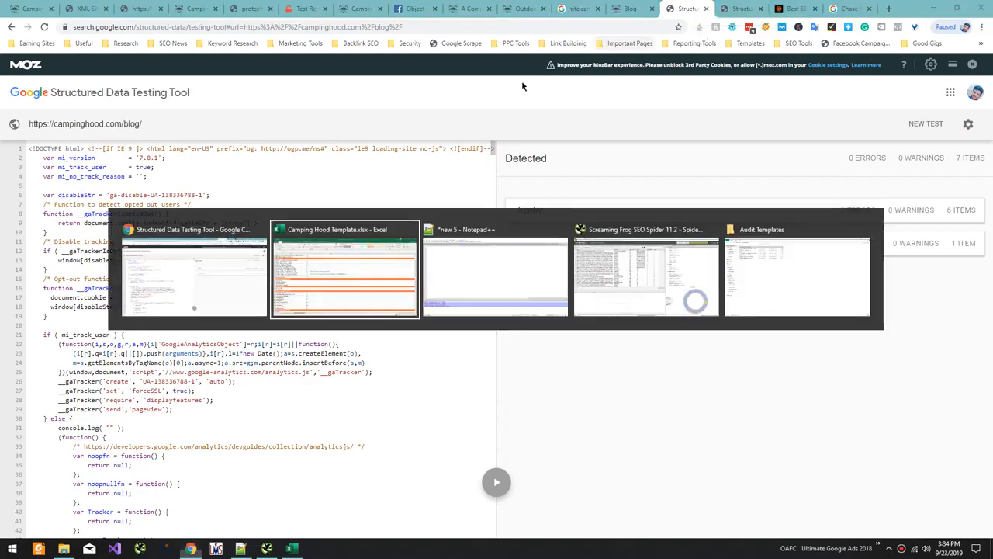
type("Yes")
key("Return")
Step: Switch to the browser and examine the chasereiner.com blog test's detected items for comparison with the campinghood.com blog
key("alt+Tab")
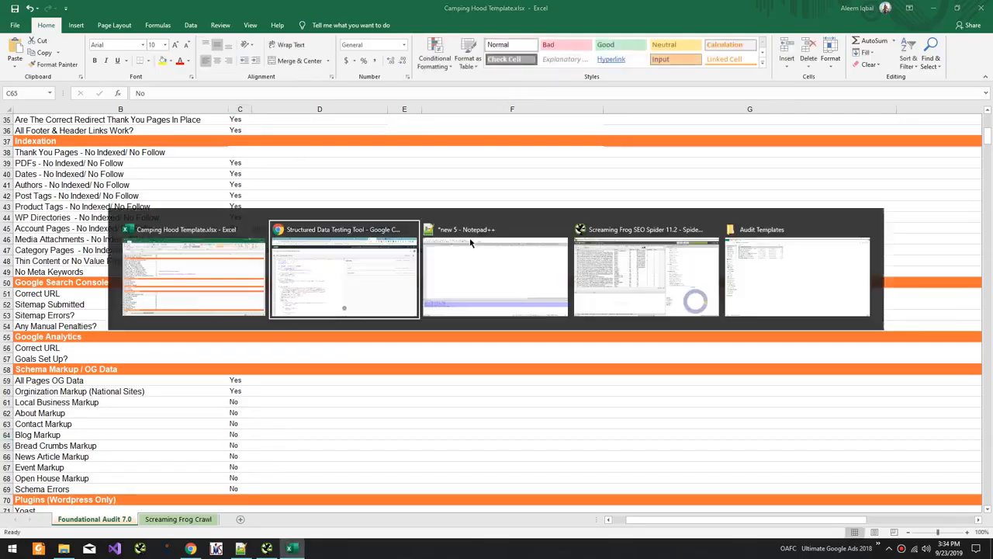
left_click(747, 8)
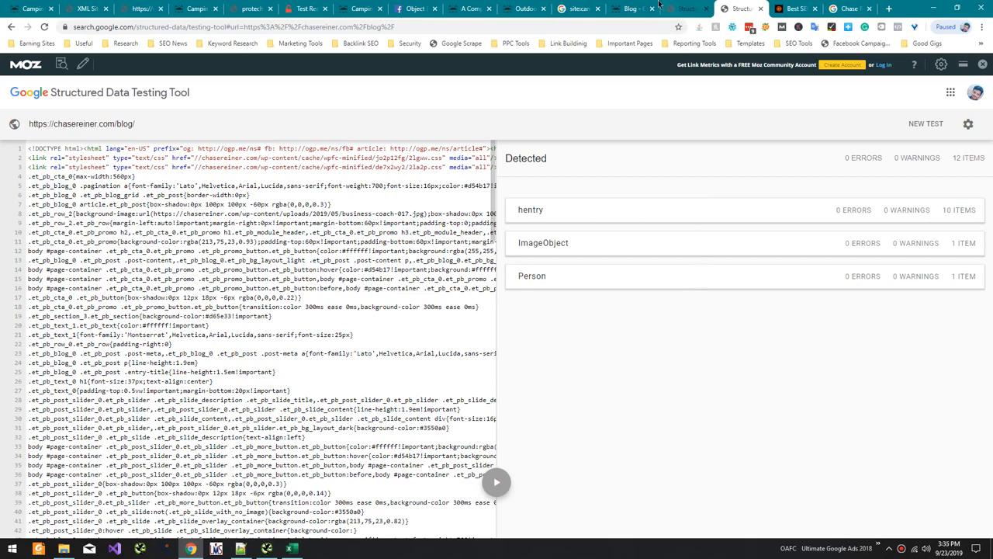
left_click(650, 8)
Step: Switch to the Excel checklist and review the remaining sections from Plugins through Page Speed Optimization and Web Design
key("alt+Tab")
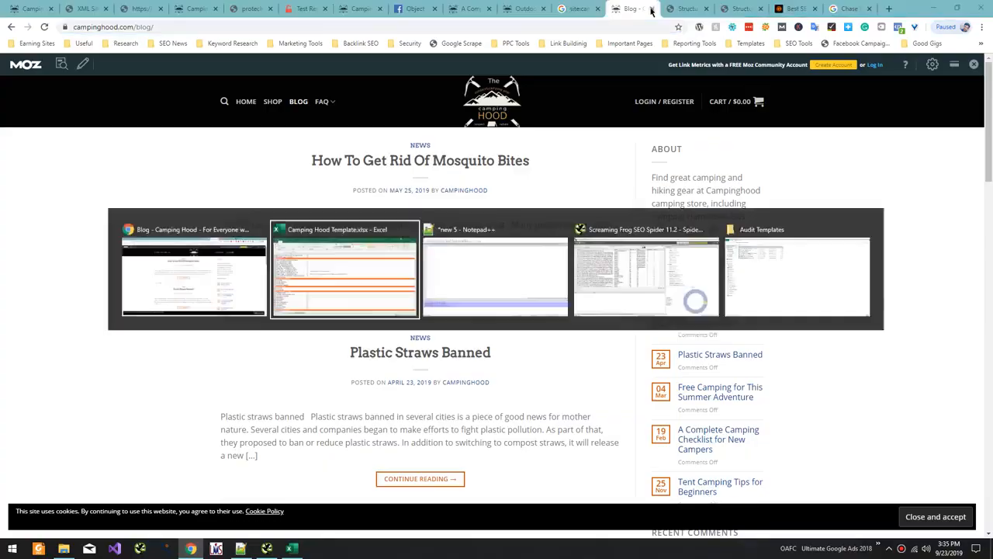
scroll(201, 392, "down", 3)
scroll(201, 386, "down", 4)
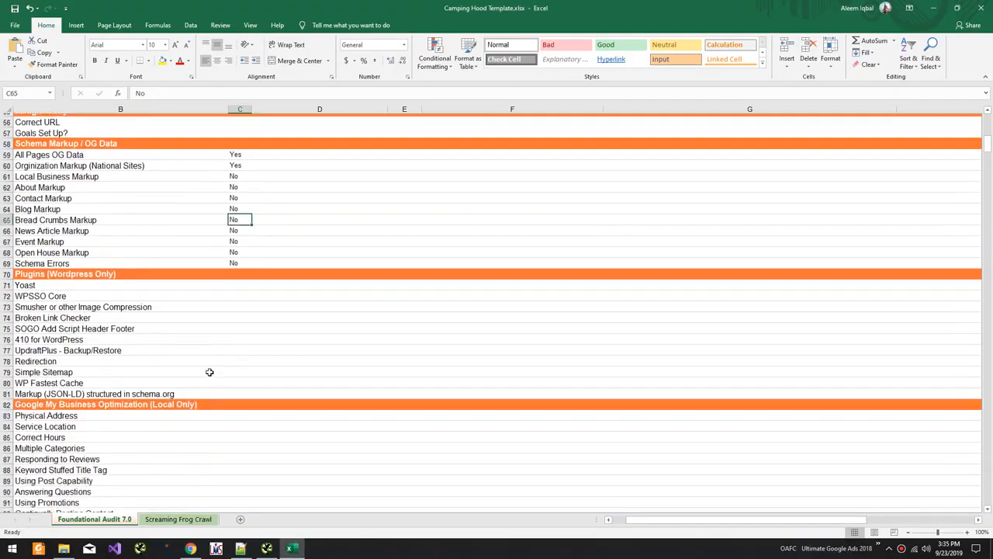
left_click_drag(230, 284, 137, 386)
left_click(222, 338)
scroll(245, 318, "down", 7)
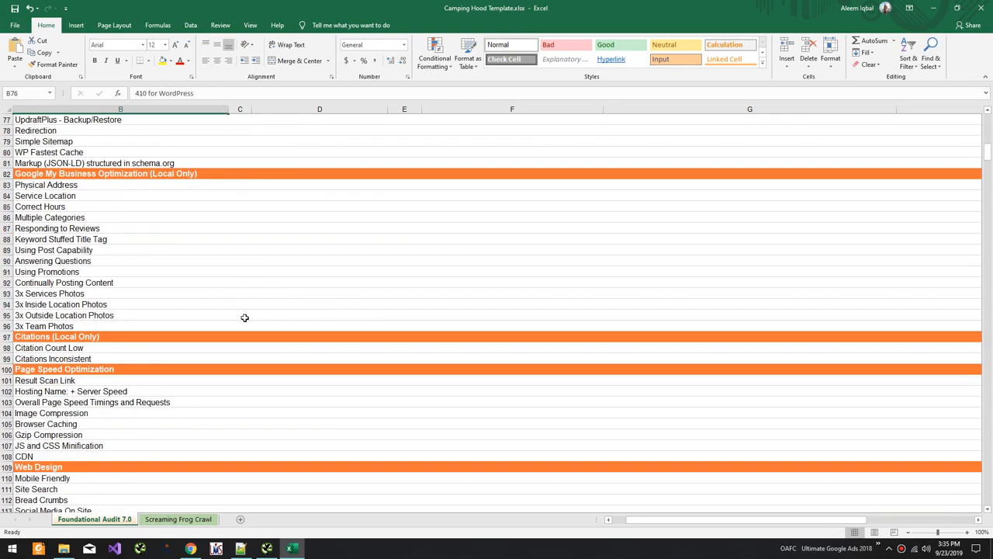
scroll(243, 316, "down", 5)
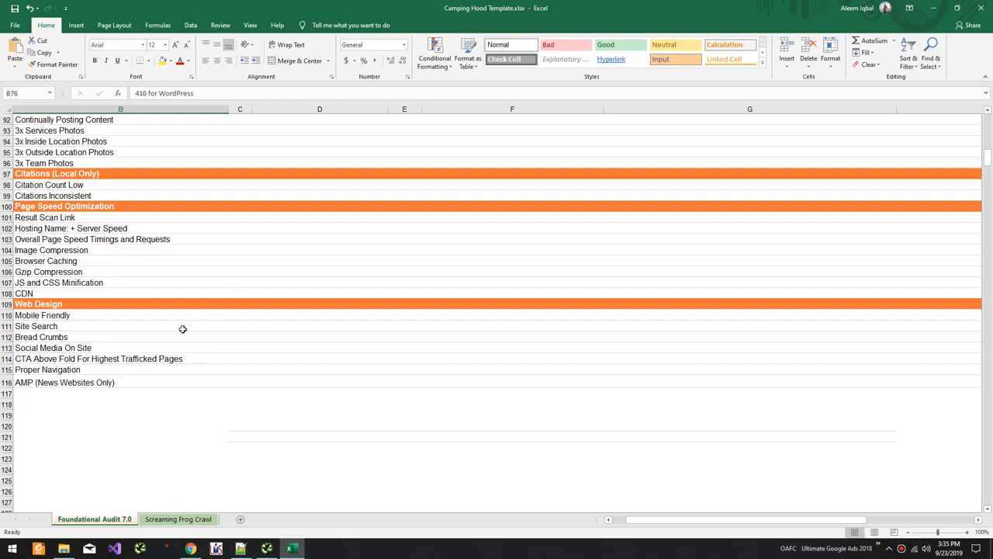
left_click_drag(193, 314, 176, 395)
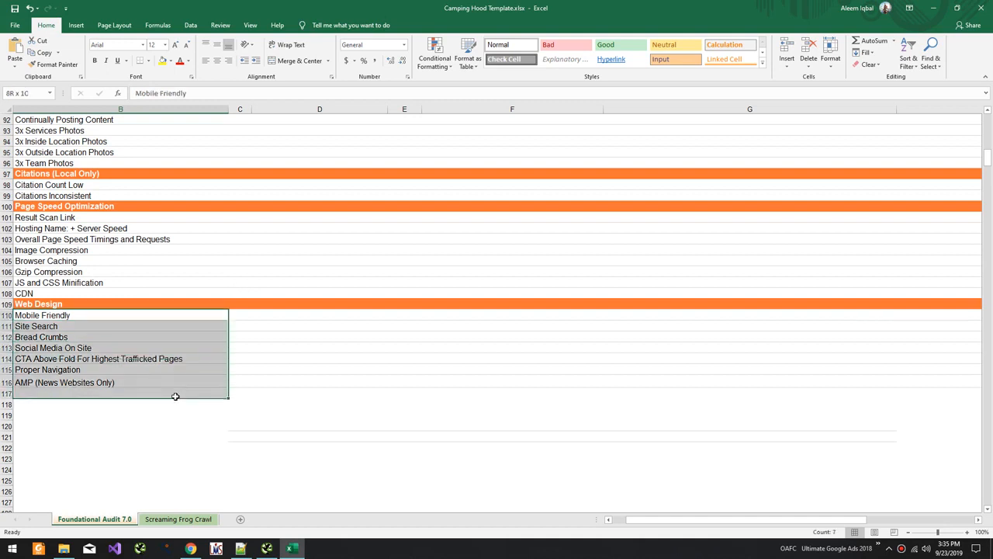
left_click(170, 368)
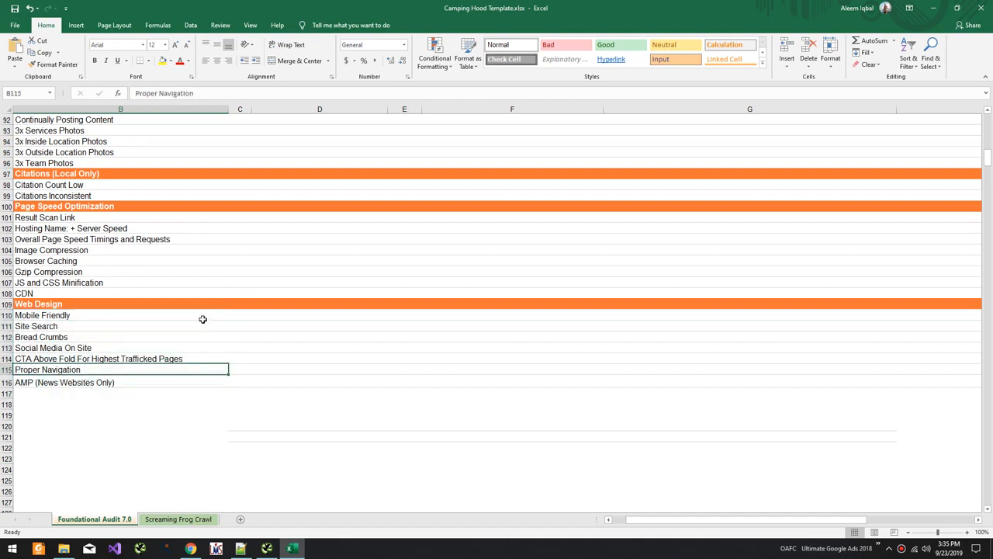
key("alt+Tab")
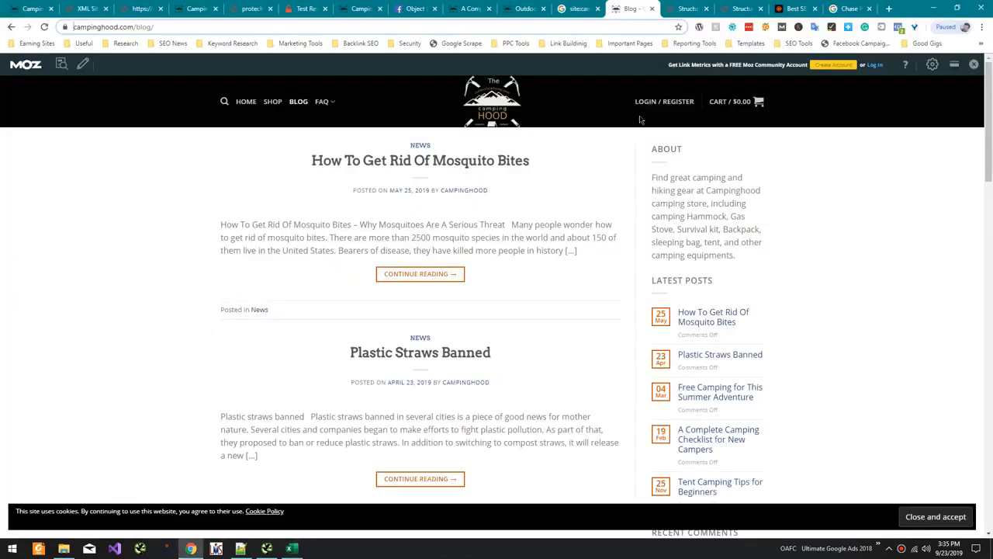
left_click(693, 7)
left_click(738, 7)
left_click(795, 7)
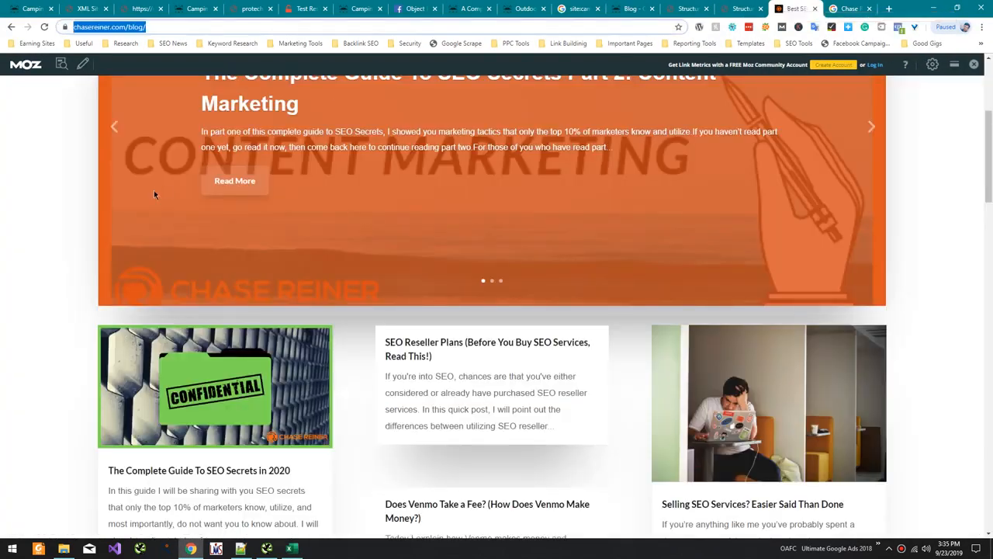
left_click(638, 7)
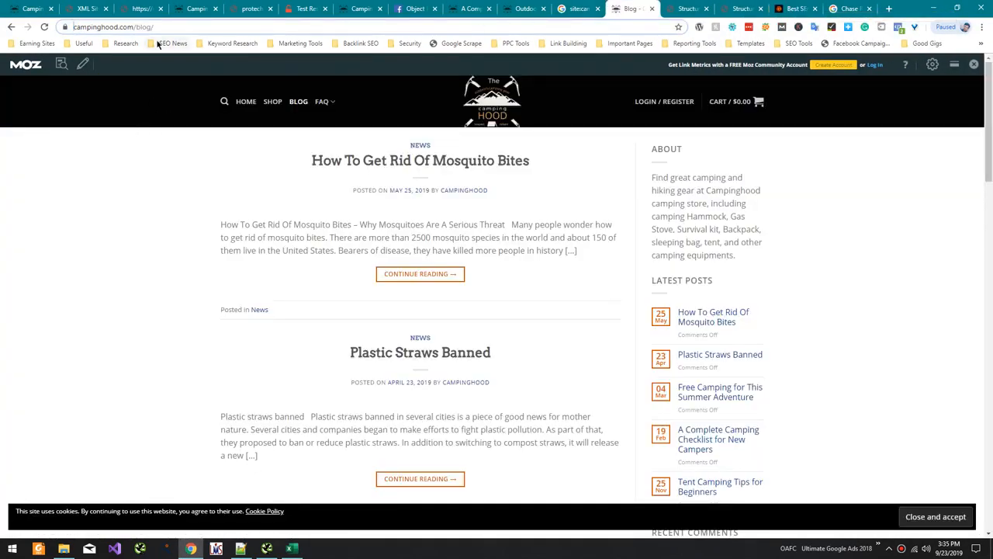
left_click_drag(160, 27, 2, 29)
key("ctrl+c")
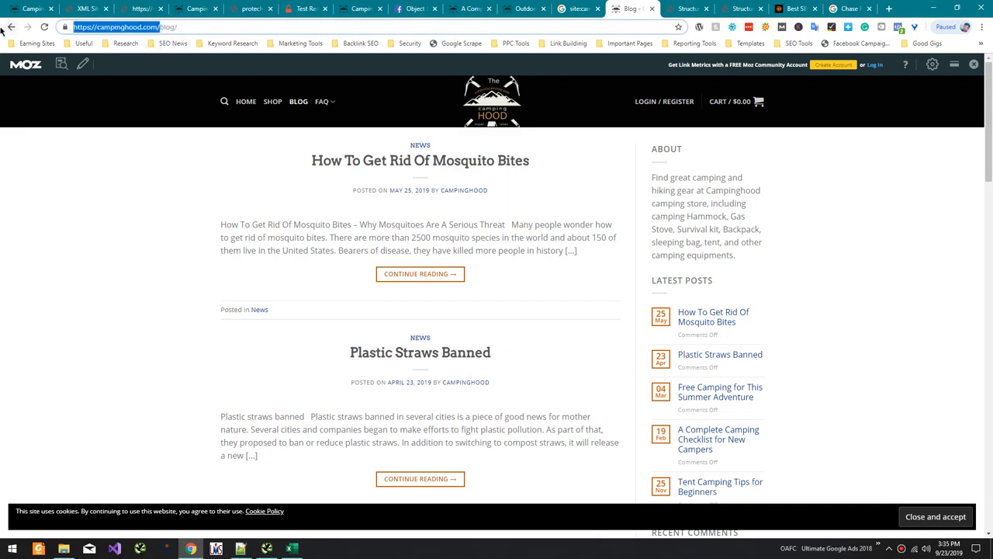
key("ctrl+t")
type("google mobi")
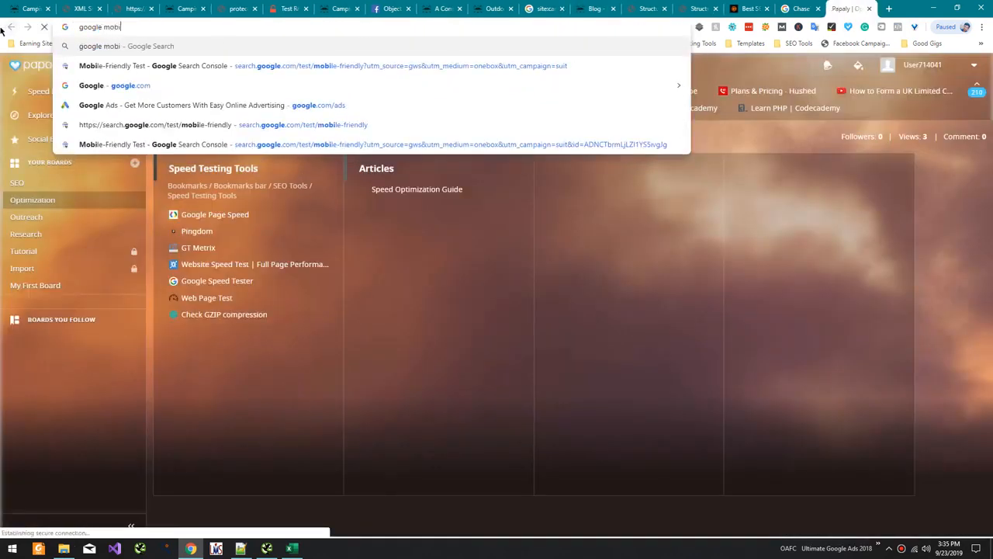
type("le")
key("Down")
key("Down")
key("Down")
key("Return")
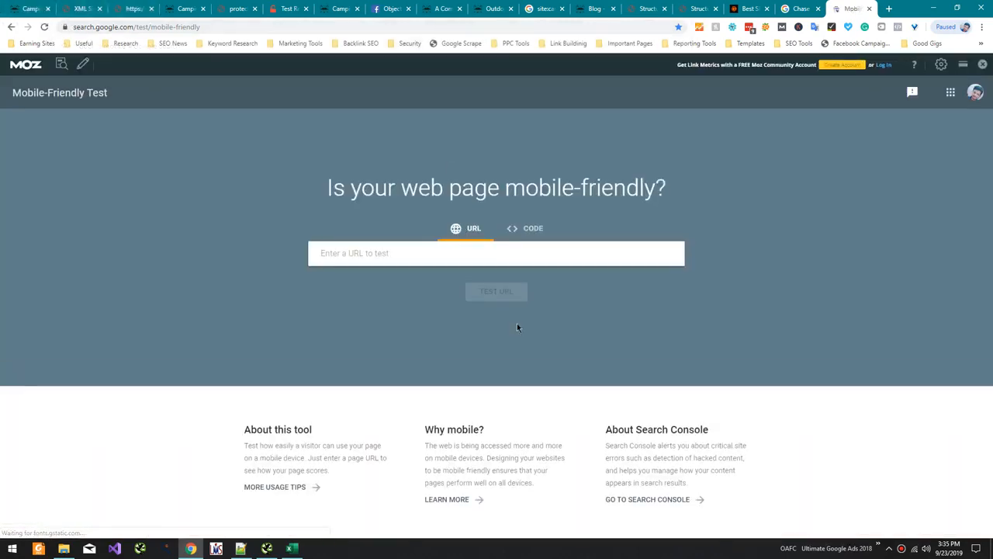
key("ctrl+v")
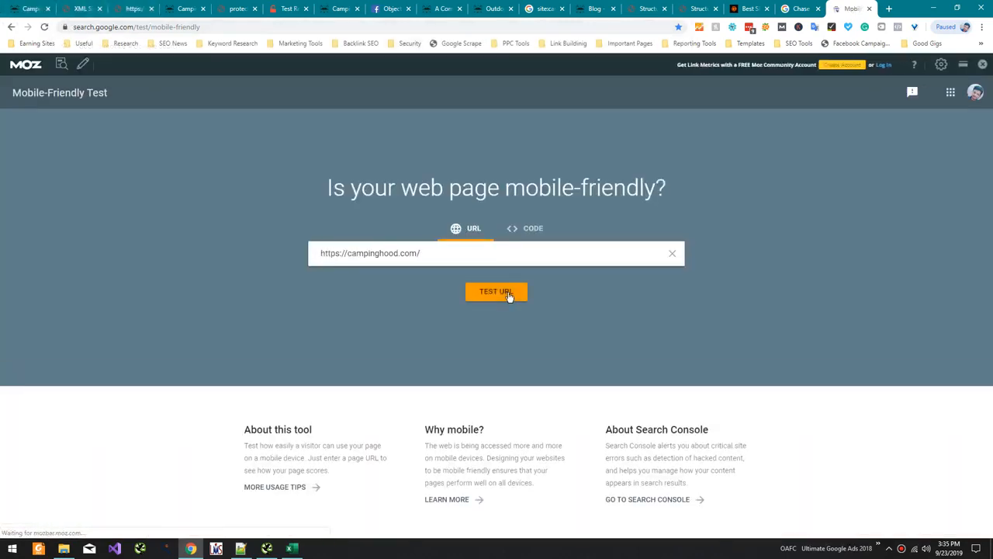
left_click(509, 295)
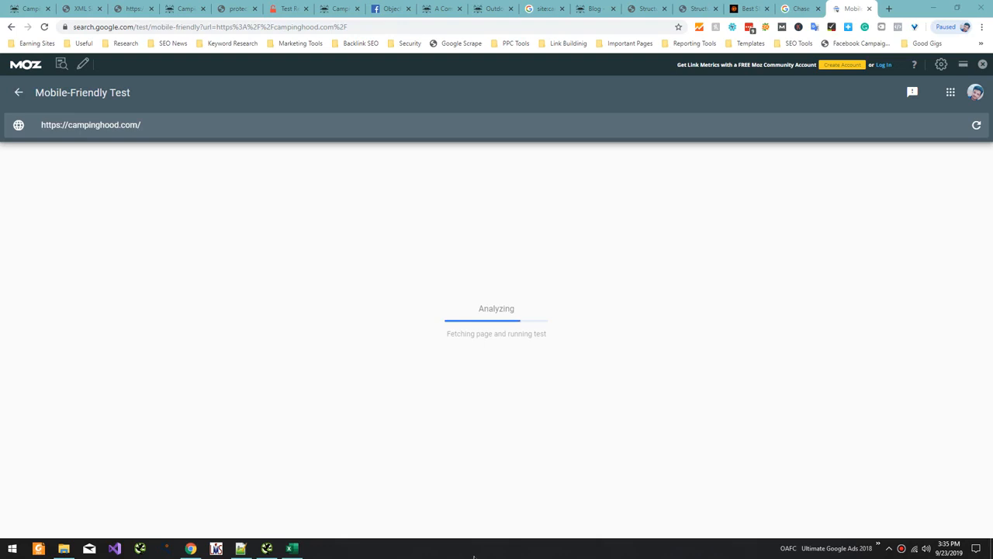
Step: Open the Google Search Console home page in another new tab
left_click(891, 9)
type("go")
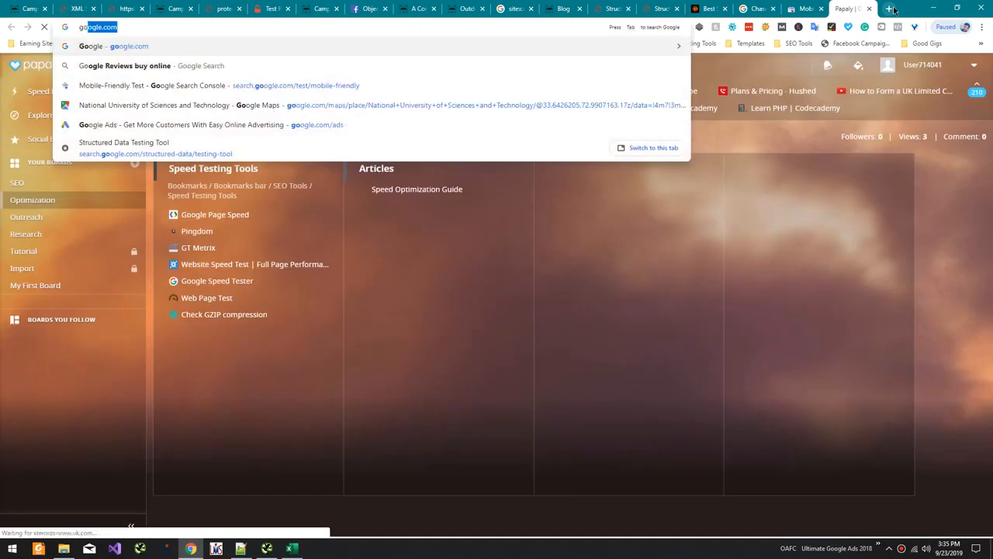
type("ogle sear")
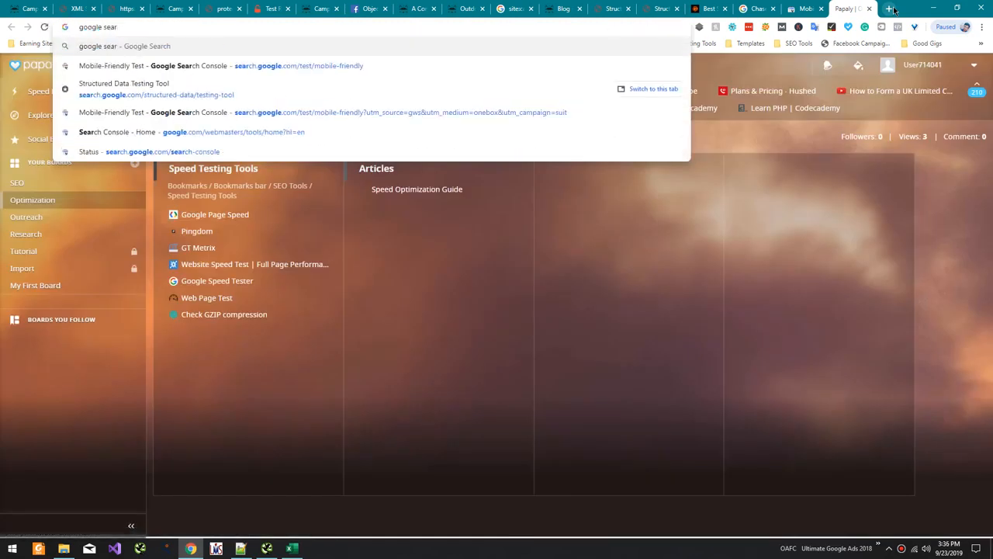
key("Down")
key("Down")
key("Down")
key("Down")
key("Down")
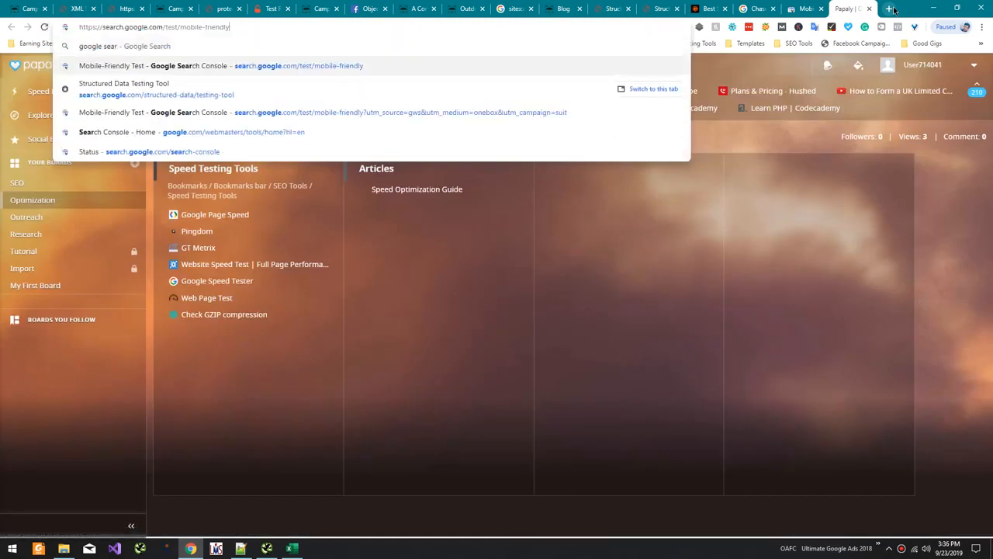
key("Up")
key("Return")
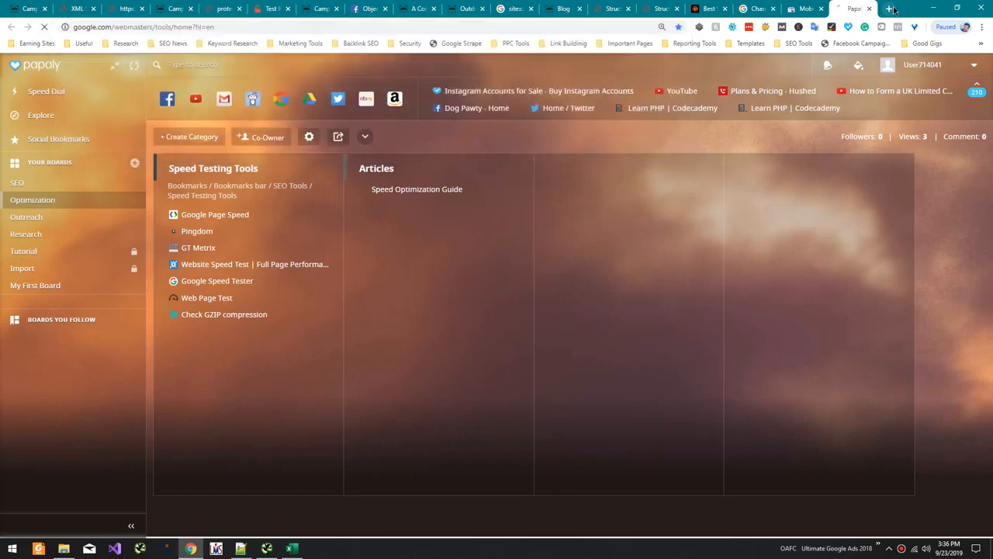
Step: Check campinghood.com's result in the Mobile-Friendly Test and enter Yes for Mobile Friendly in column D of the Excel checklist
left_click(798, 8)
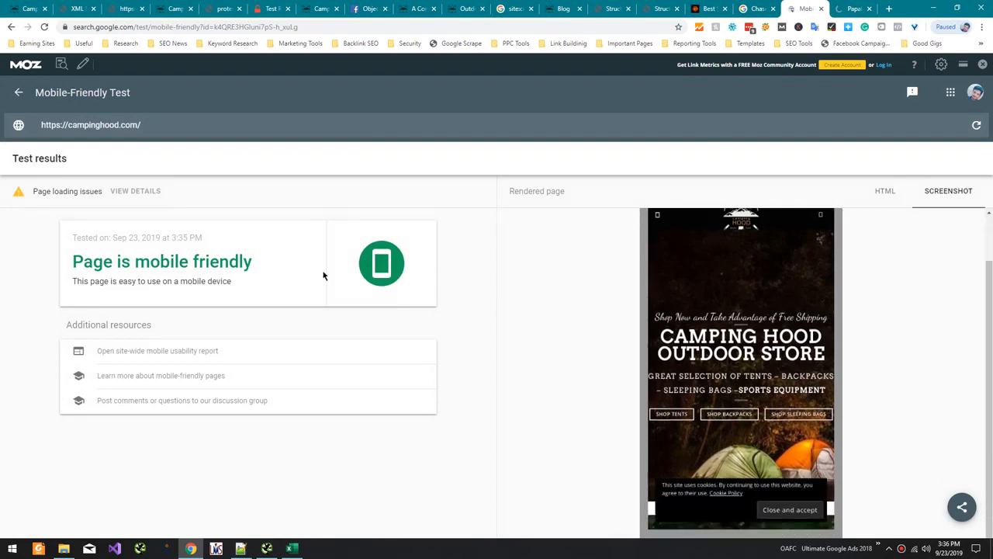
key("alt+Tab")
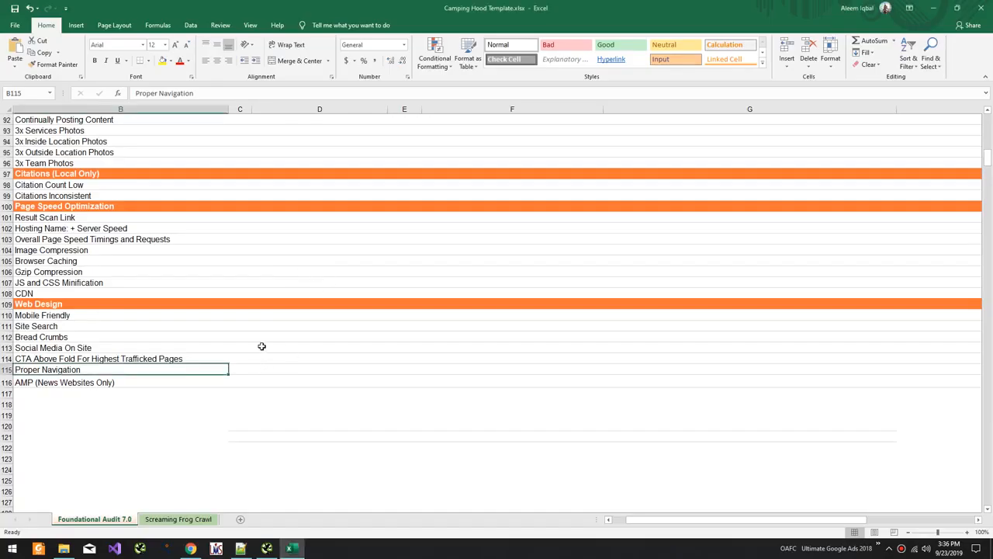
left_click(285, 319)
type("Yes")
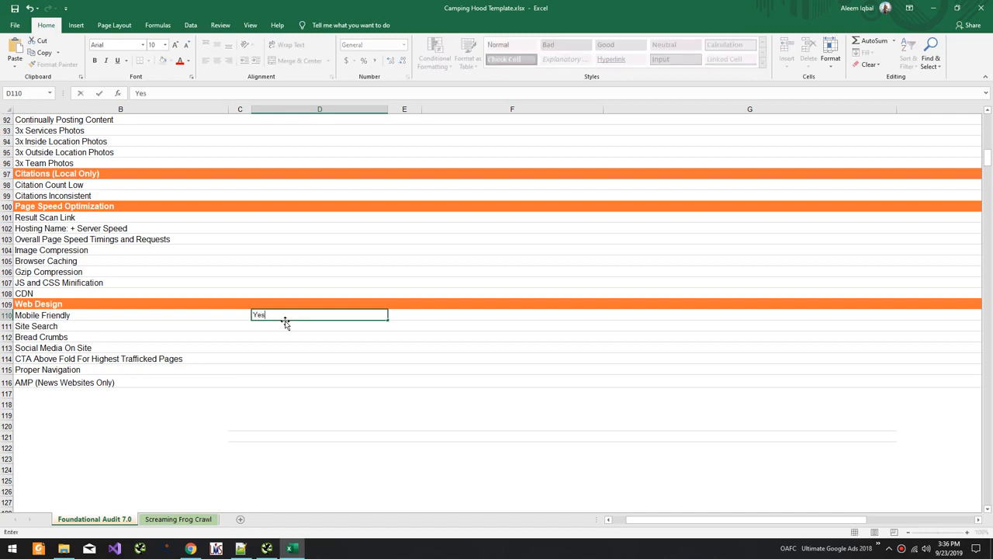
key("alt+Tab")
left_click(846, 4)
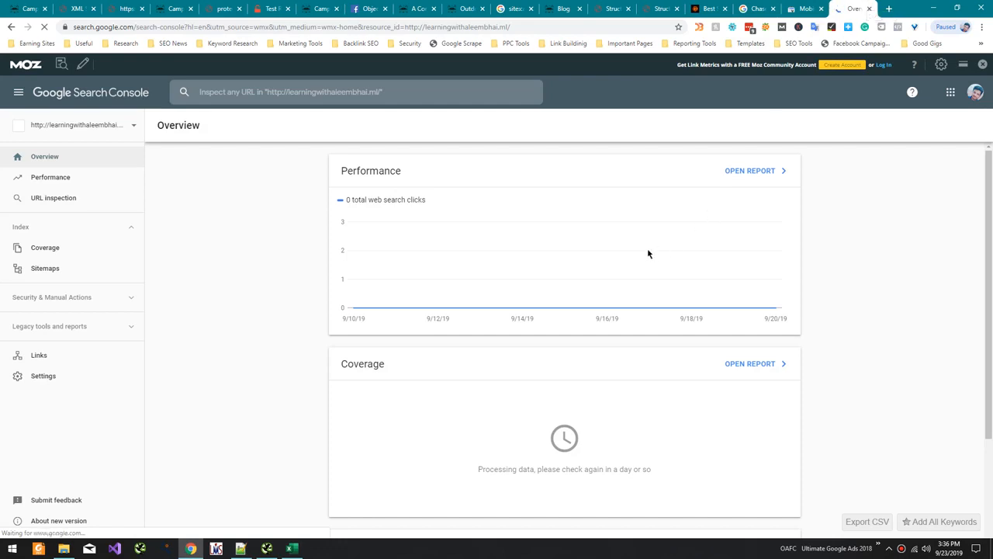
left_click(96, 128)
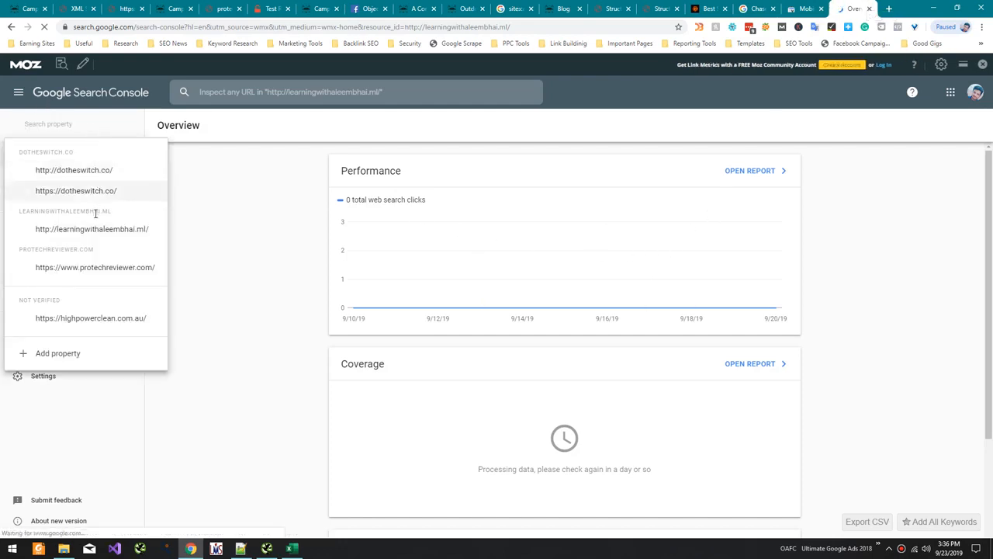
left_click(109, 267)
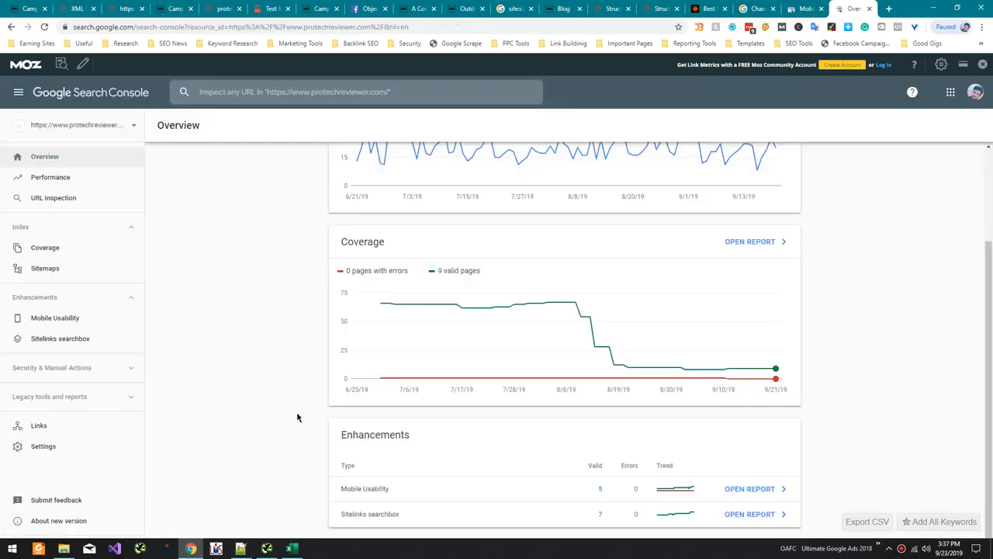
left_click(457, 489)
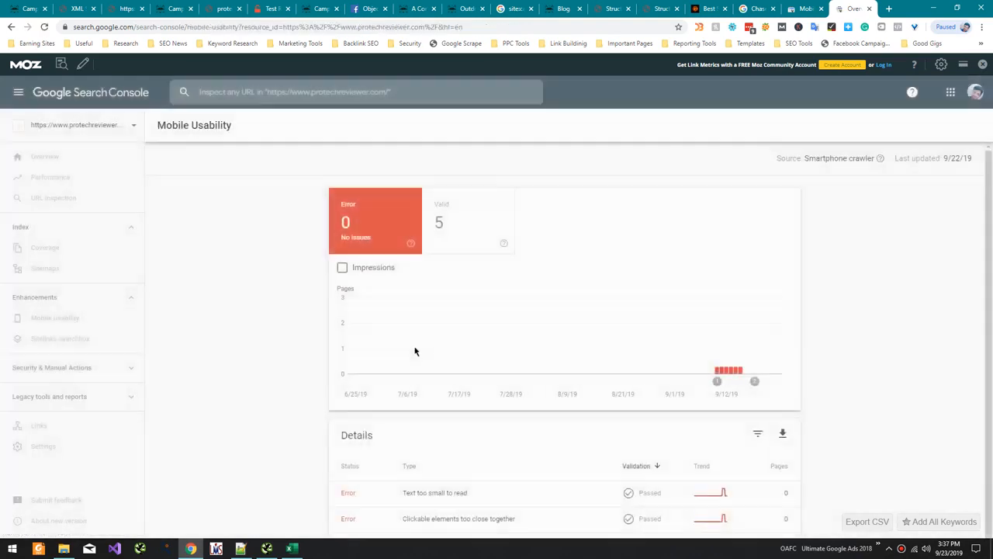
scroll(489, 362, "down", 1)
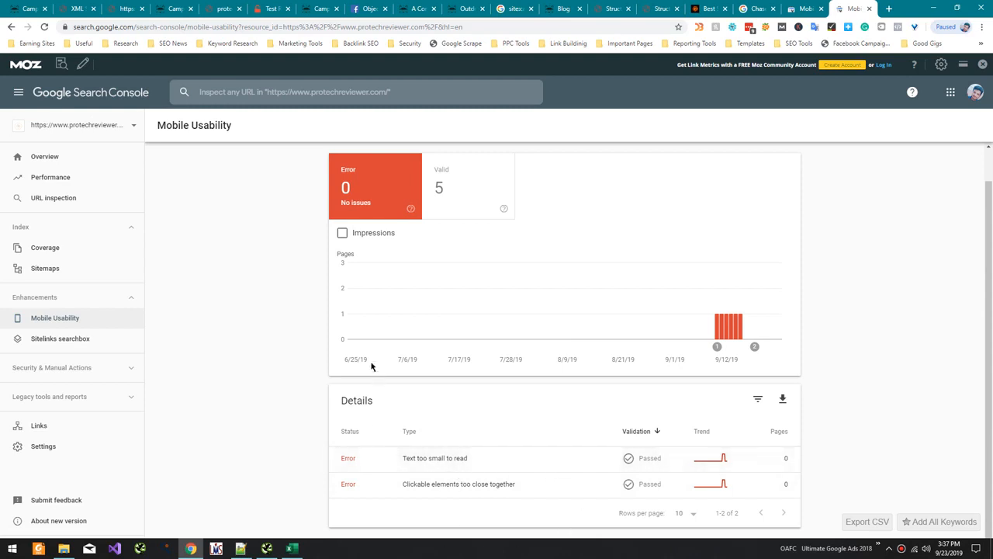
key("alt+Tab")
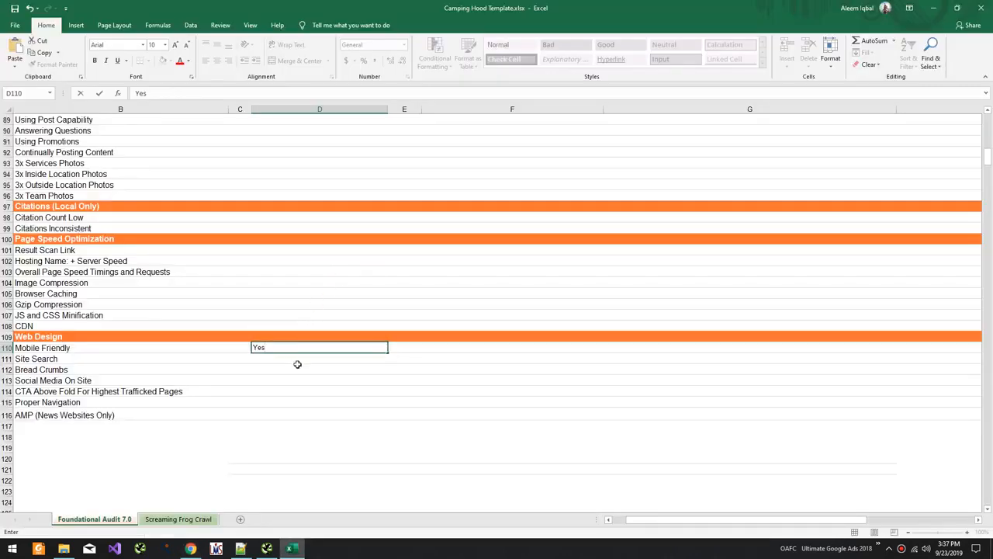
key("Return")
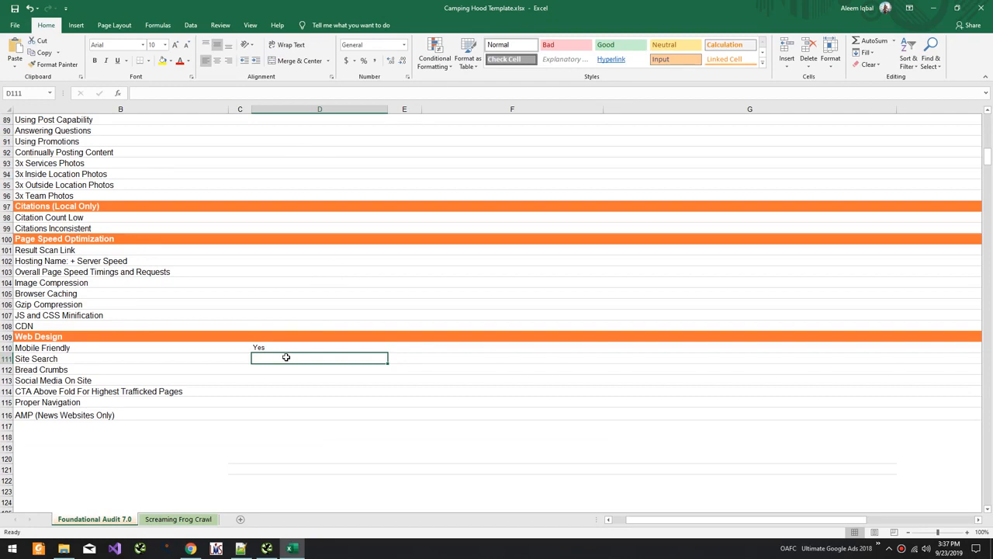
Step: Switch to the browser, close the chasereiner.com blog page and return to the open campinghood.com blog page
key("alt+Tab")
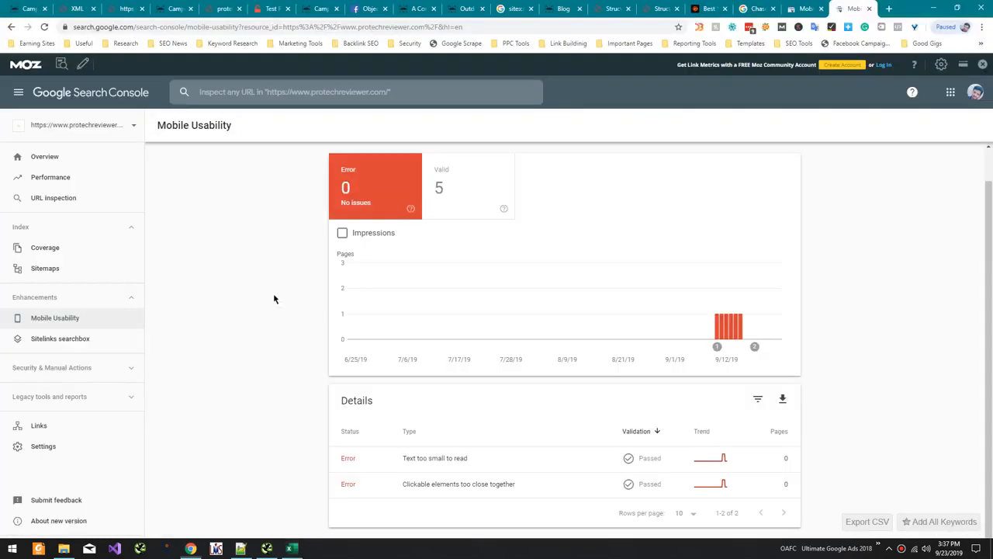
left_click(799, 9)
left_click(705, 9)
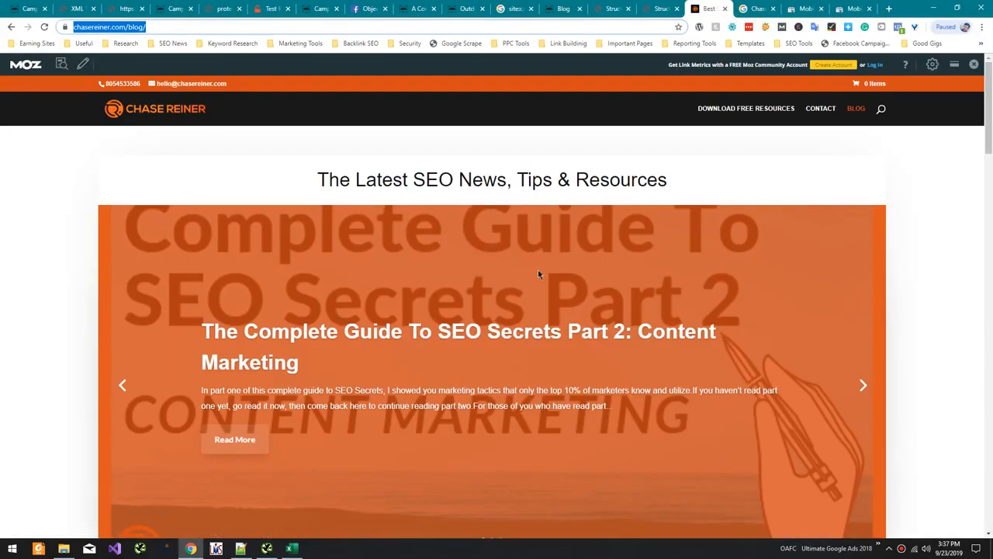
left_click(724, 9)
left_click(660, 9)
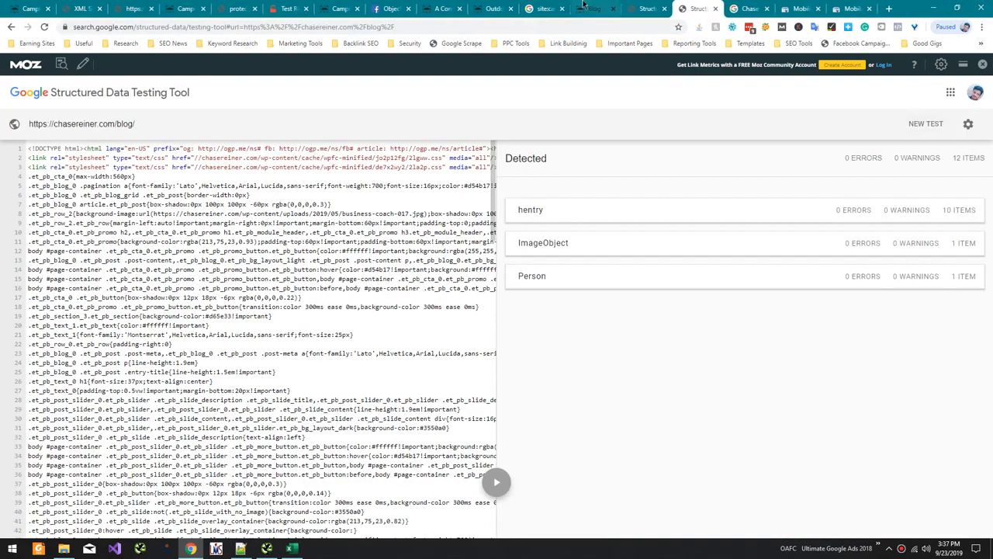
left_click(648, 9)
left_click(595, 8)
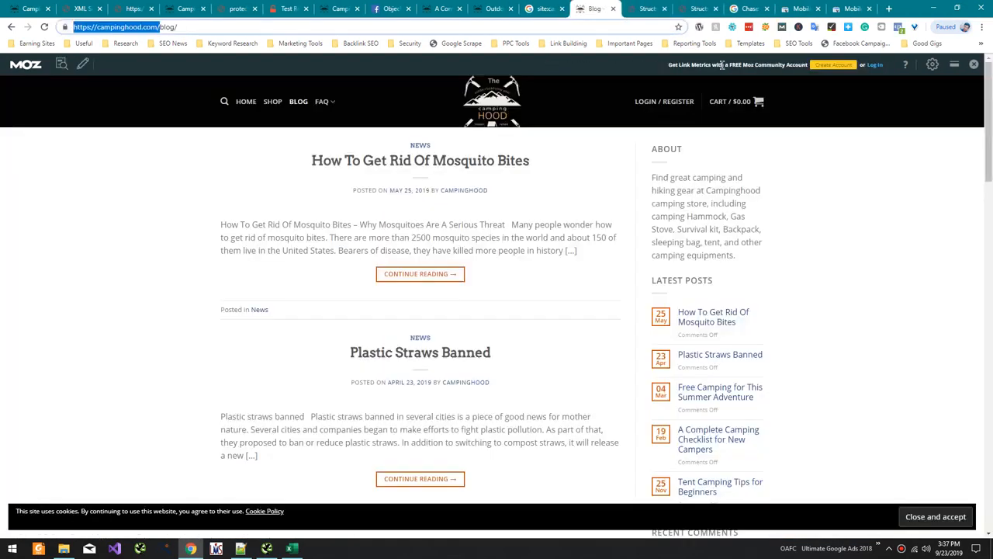
Step: Test campinghood.com's site search by looking for "Test" in the Backpacks category
left_click(224, 102)
left_click(308, 135)
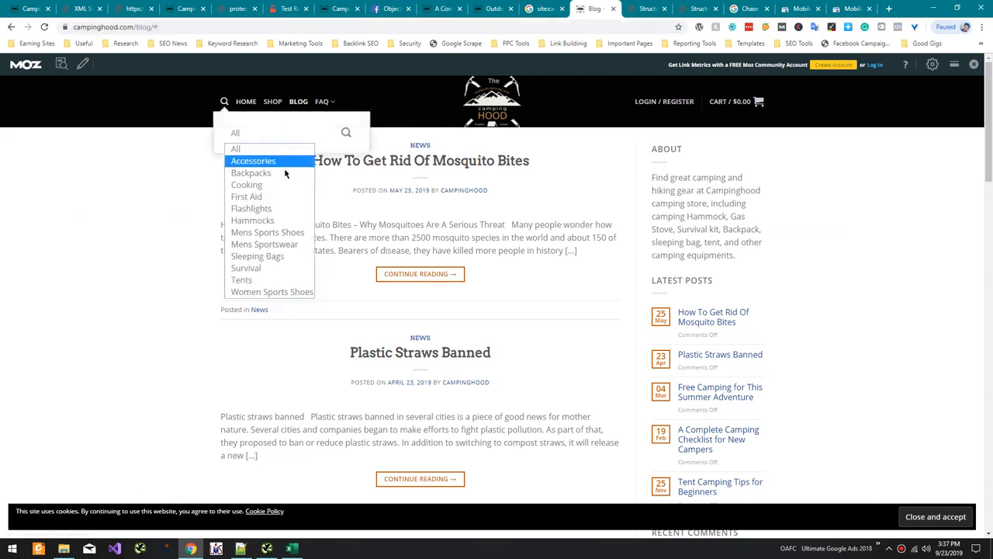
left_click(350, 150)
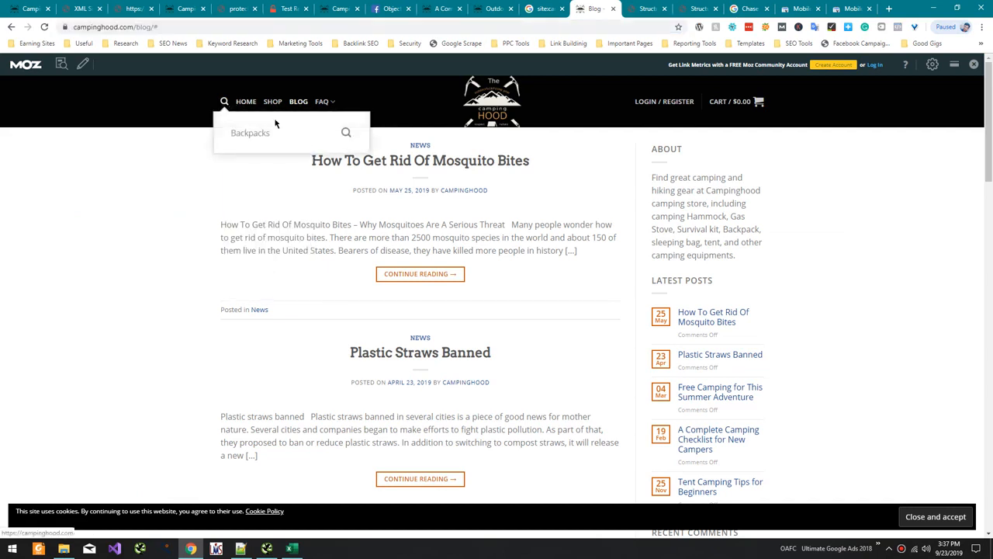
mouse_move(224, 103)
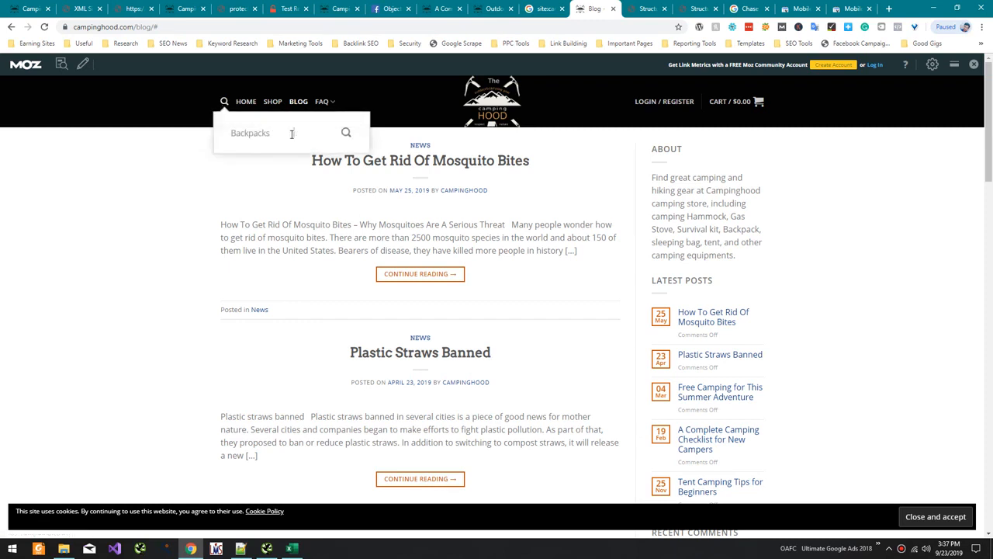
type("Test")
key("Return")
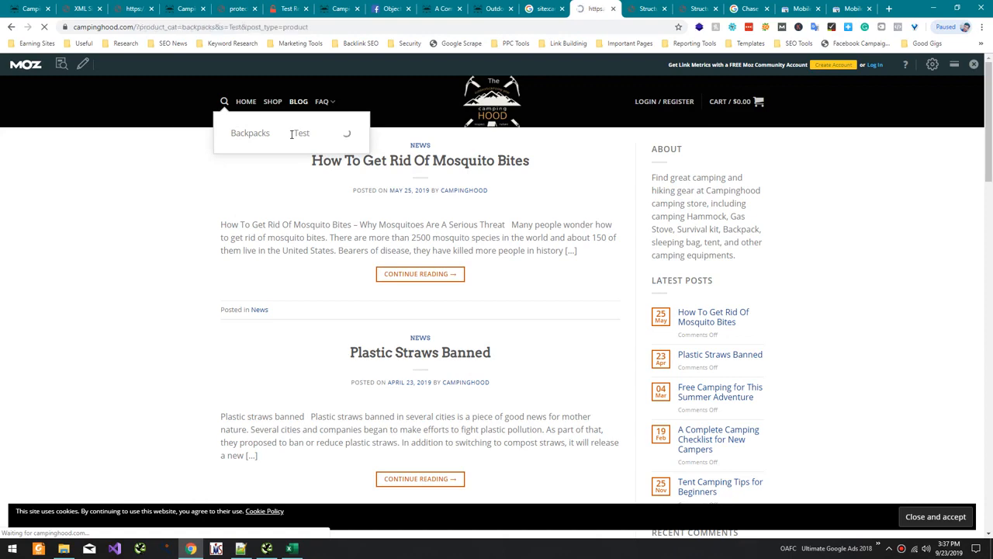
Step: Switch to the Excel checklist and record Yes for Site Search in column D, removing the stray backslash from the entry
key("alt+Tab")
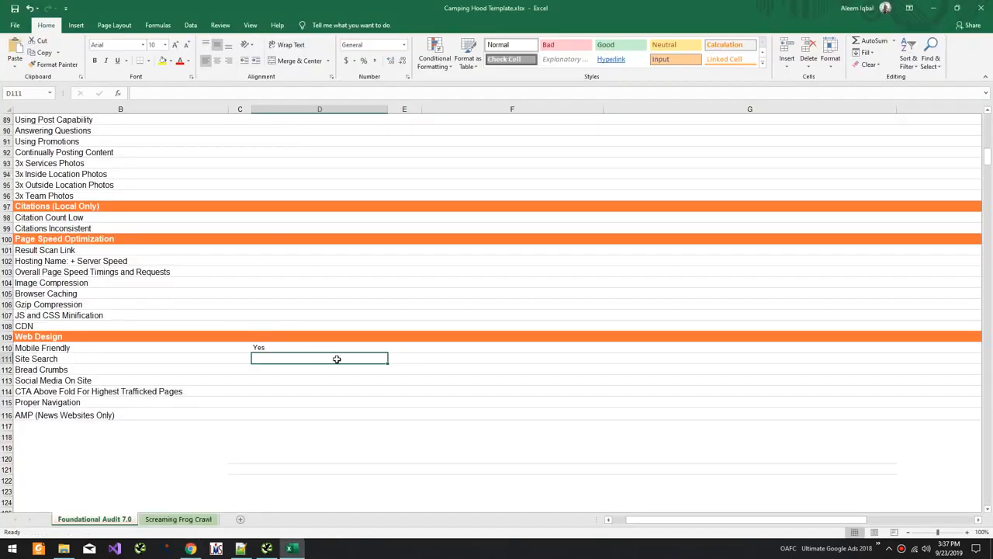
type("Yes\\")
key("Return")
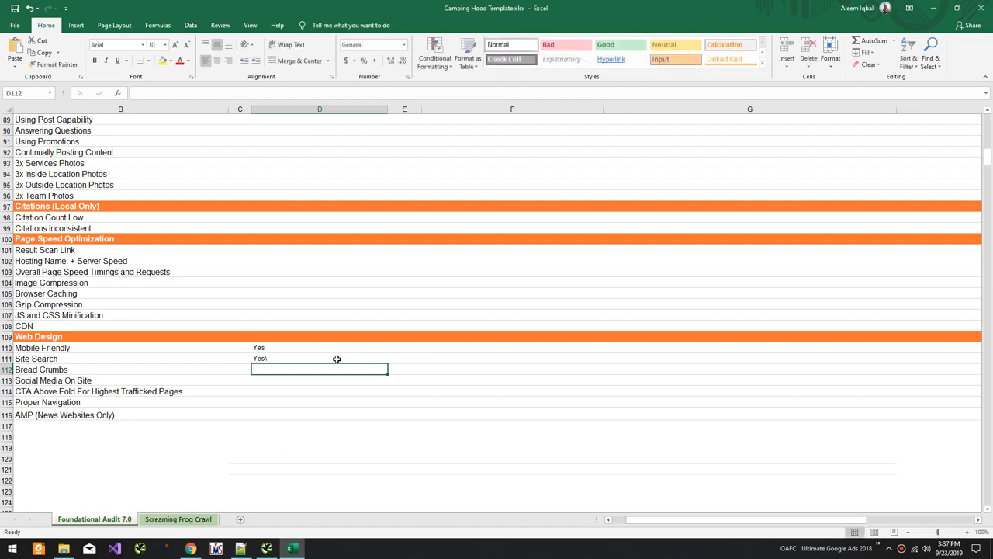
scroll(337, 359, "up", 1)
key("Up")
key("Up")
key("Up")
key("Up")
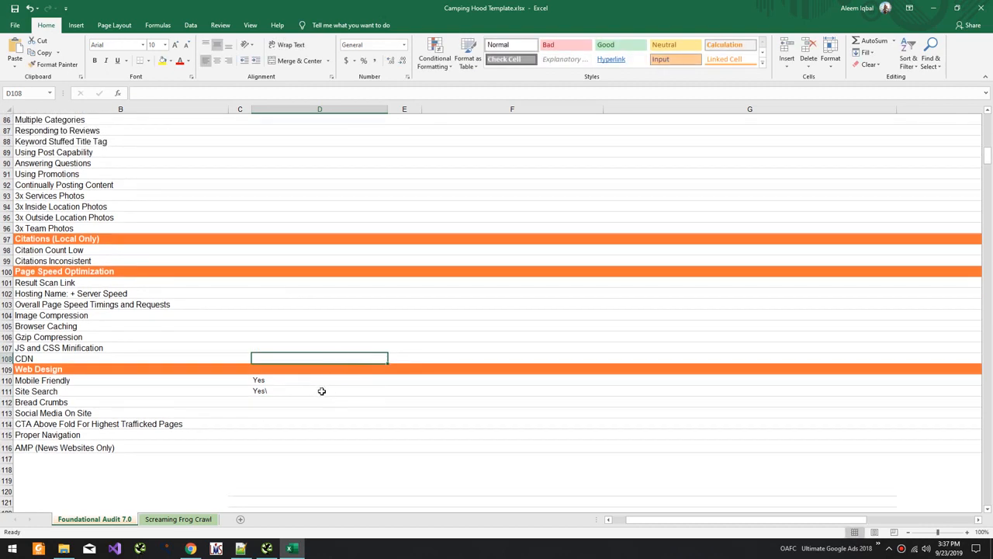
left_click(321, 391)
left_click(193, 93)
key("BackSpace")
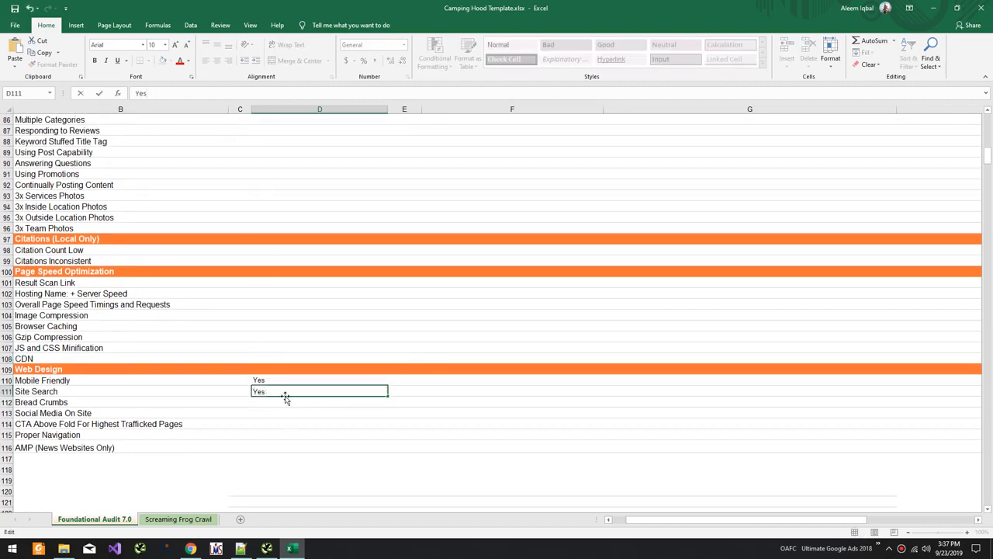
key("Return")
Step: Switch to the browser and inspect the breadcrumbs on the Reusable Straw Stainless Steel product page, reached through the Classic Shop search result
key("alt+Tab")
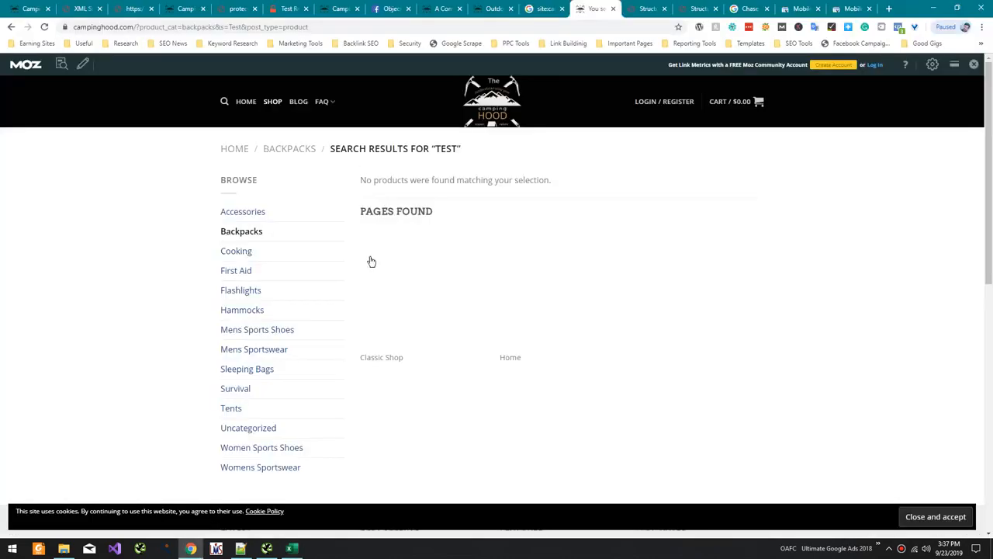
left_click(387, 305)
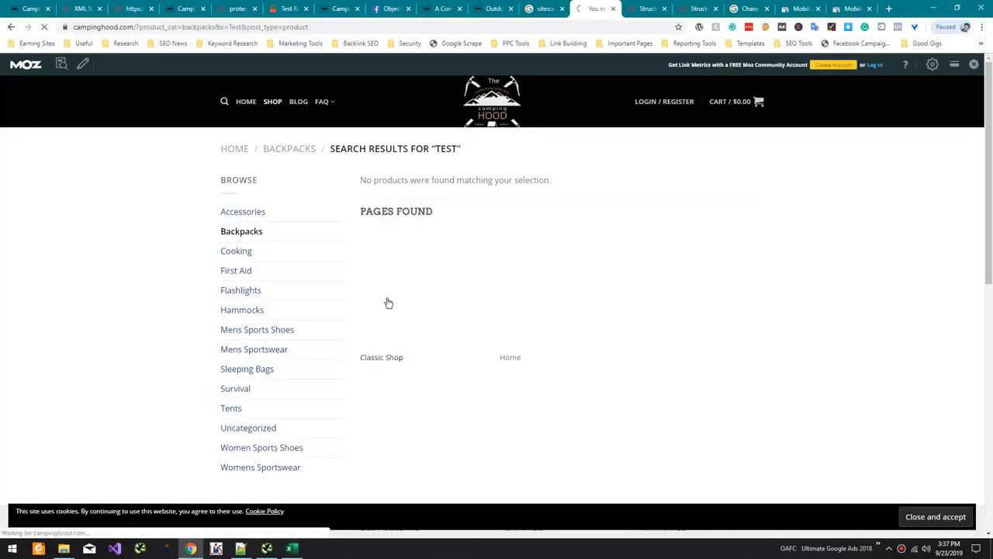
scroll(305, 281, "down", 5)
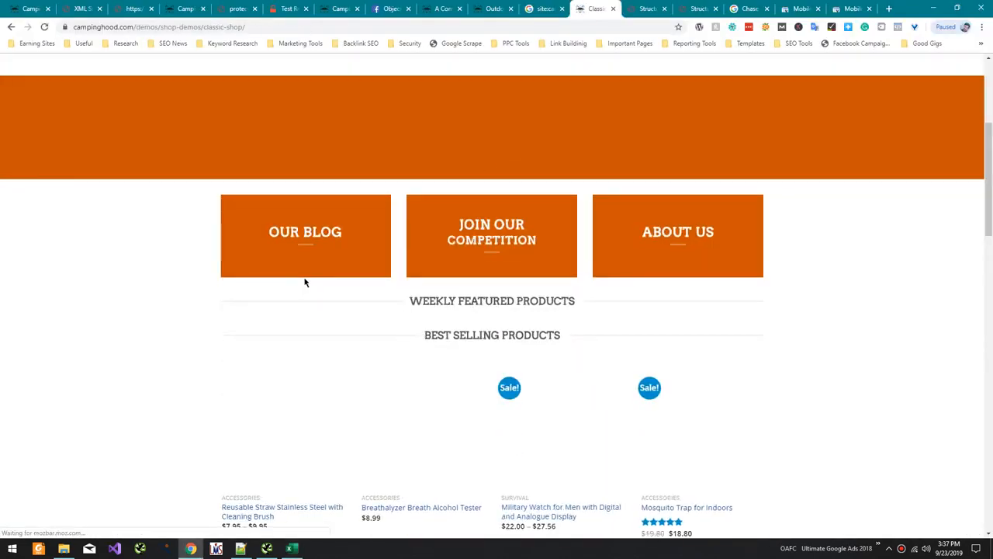
left_click(306, 319)
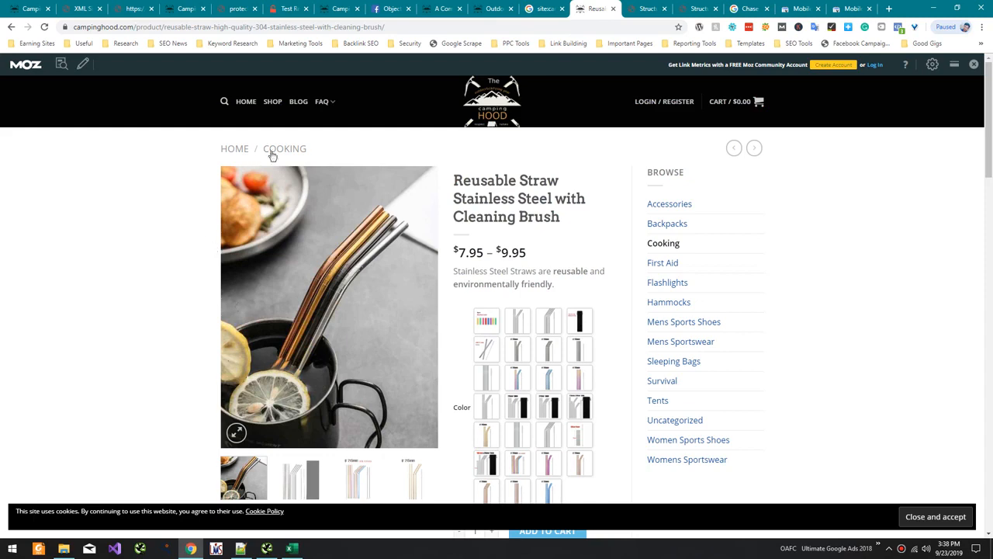
scroll(191, 171, "down", 4)
scroll(191, 171, "up", 4)
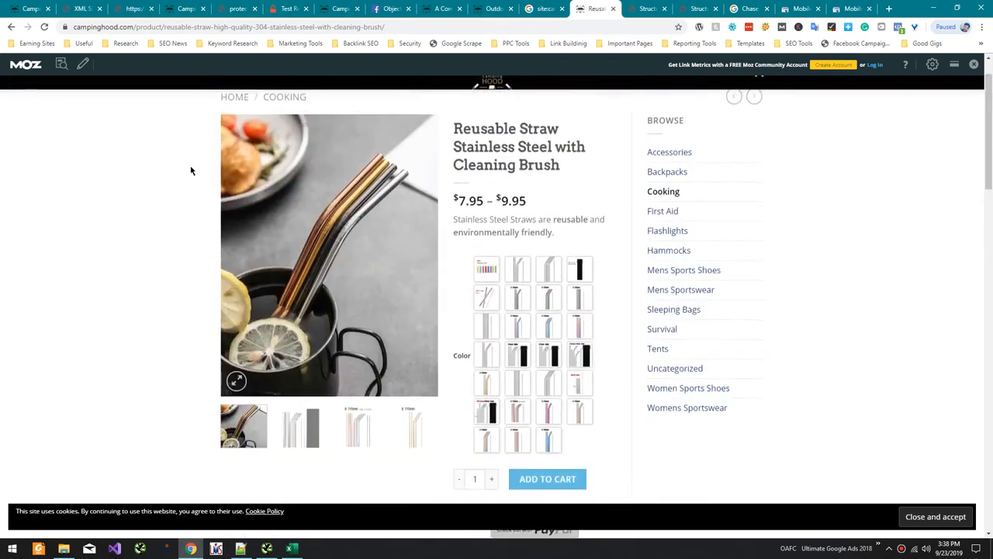
Step: Switch to the Excel checklist and record Yes for Bread Crumbs in column D
key("alt+Tab")
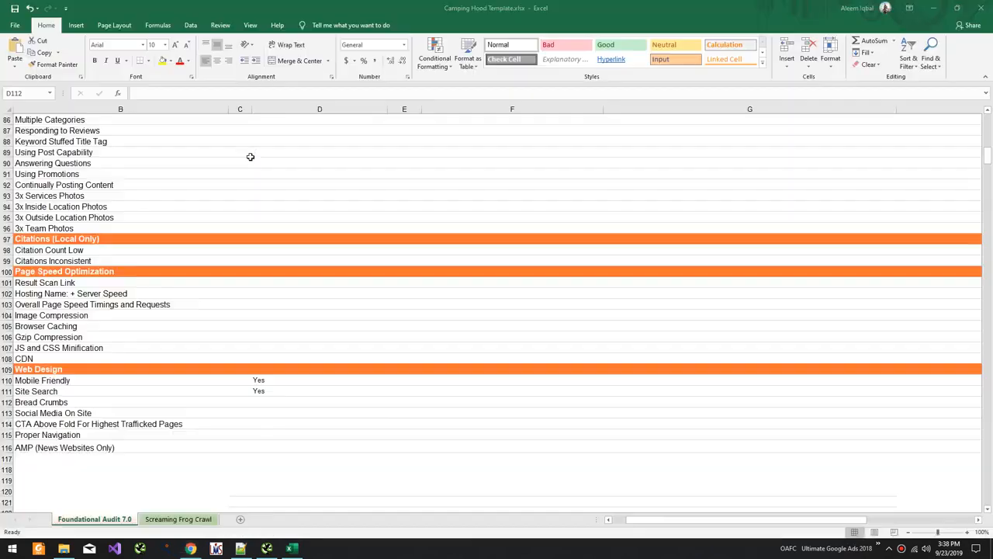
type("Yes")
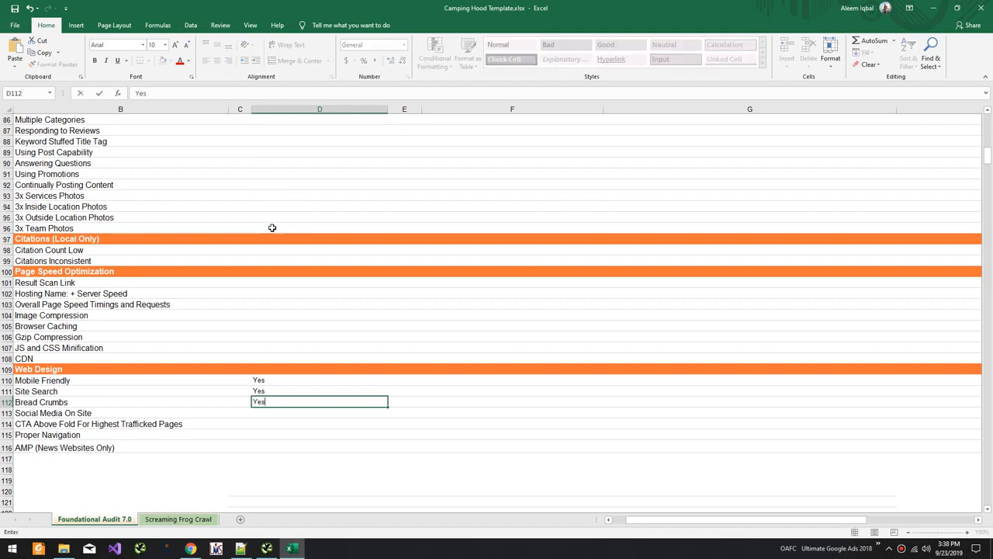
key("Return")
Step: Check the campinghood.com product page's footer for social media links and record Yes for Social Media On Site in Excel
key("alt+Tab")
scroll(269, 235, "down", 8)
scroll(269, 236, "down", 15)
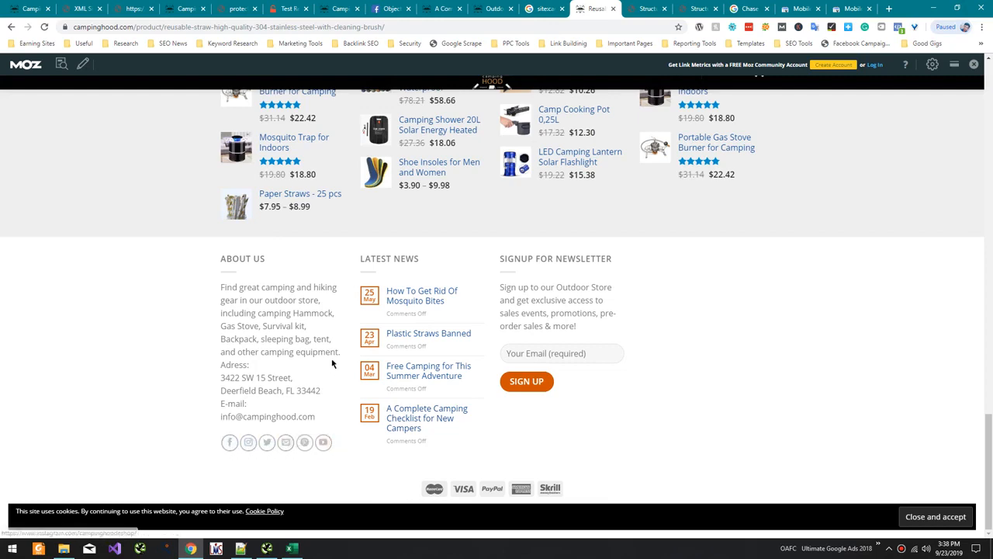
key("alt+Tab")
type("Y")
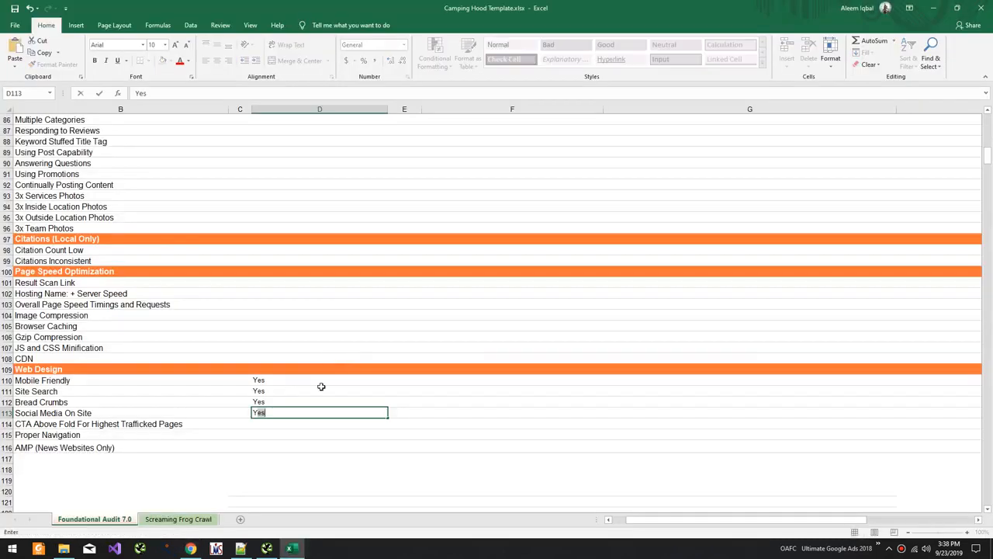
key("Return")
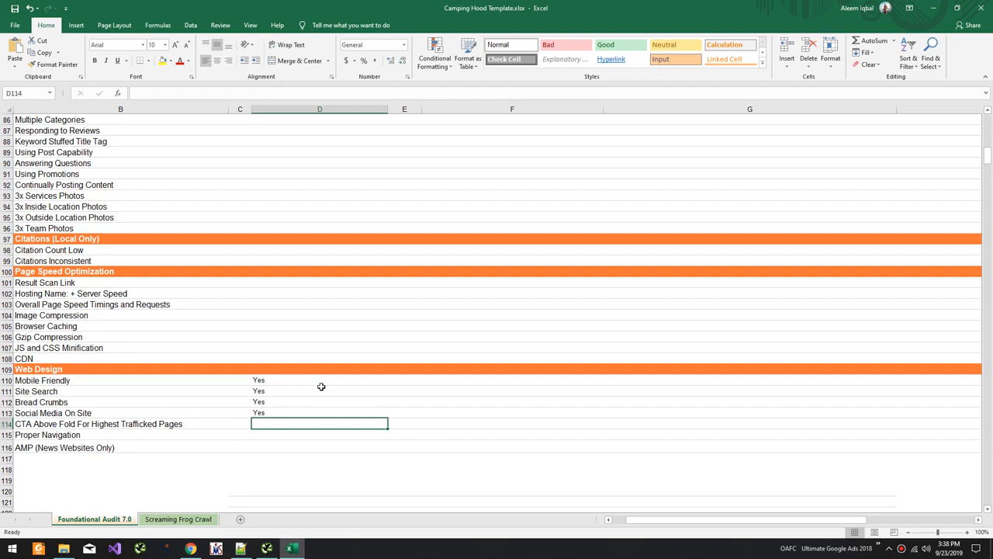
Step: Clear the "CTA Above Fold For Highest Trafficked Pages" item from row 114 of the checklist
key("shift+Left")
key("shift+Left")
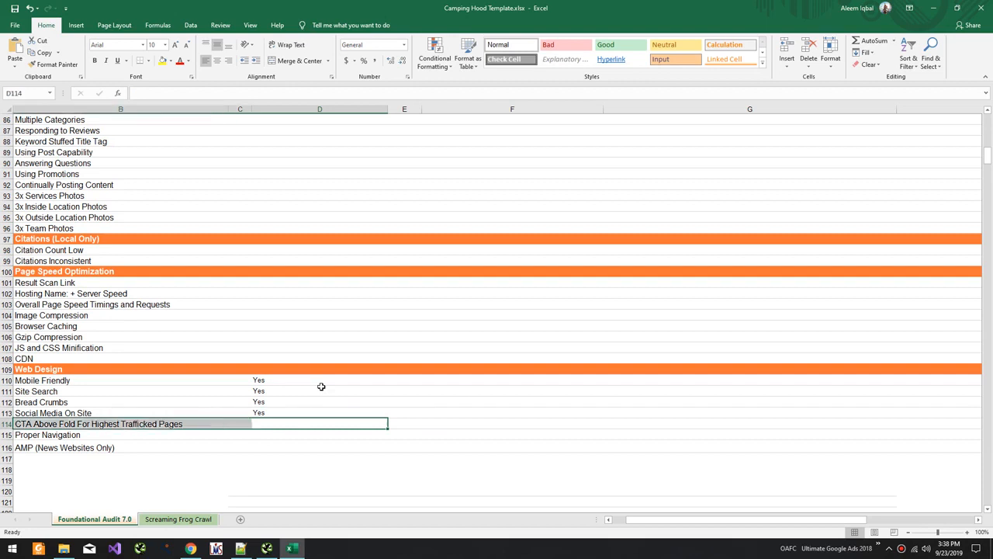
key("Delete")
Step: Record Yes for Proper Navigation in column D of the Web Design section
key("Down")
key("Left")
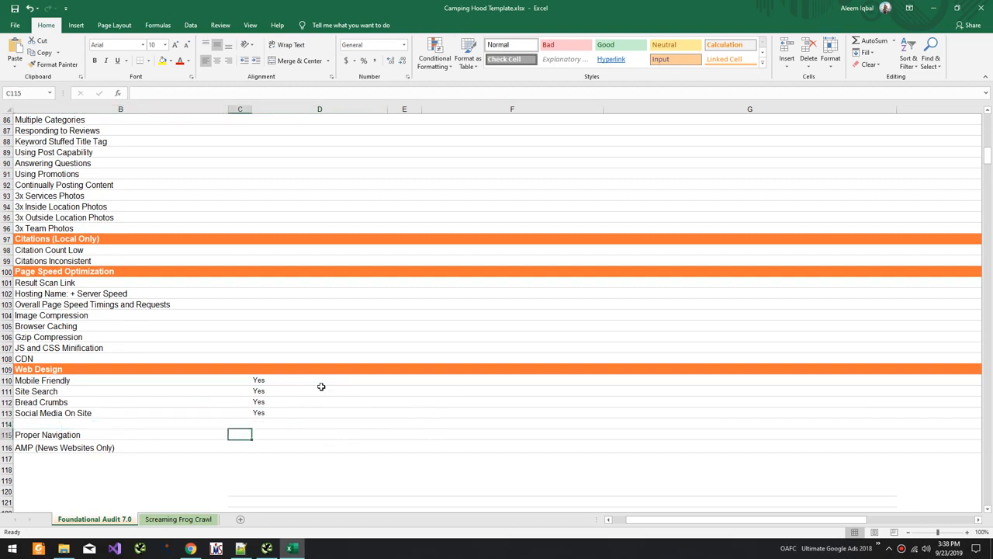
key("Right")
type("T")
type("e")
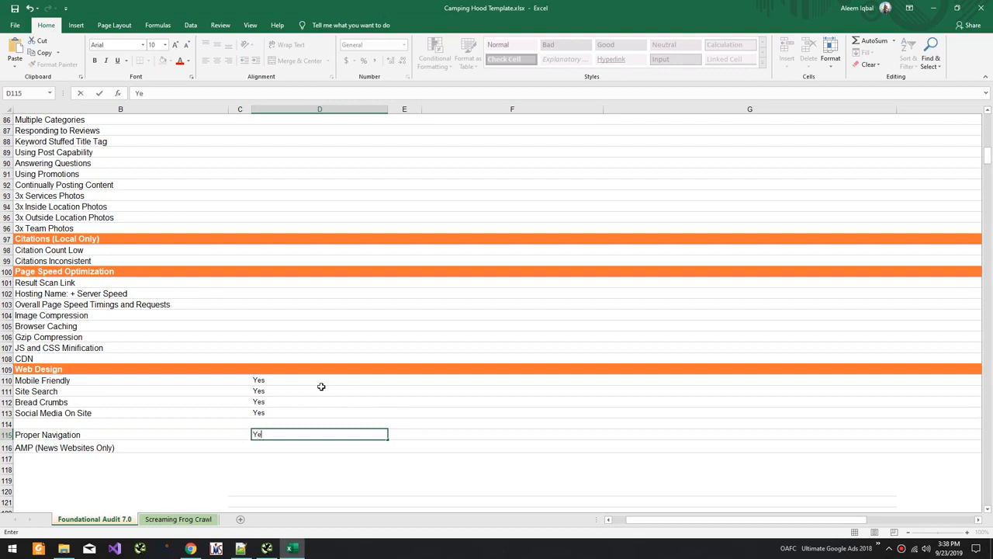
type("s")
key("Return")
Step: Clear the "AMP (News Websites Only)" item from row 116 of the checklist
key("shift+Left")
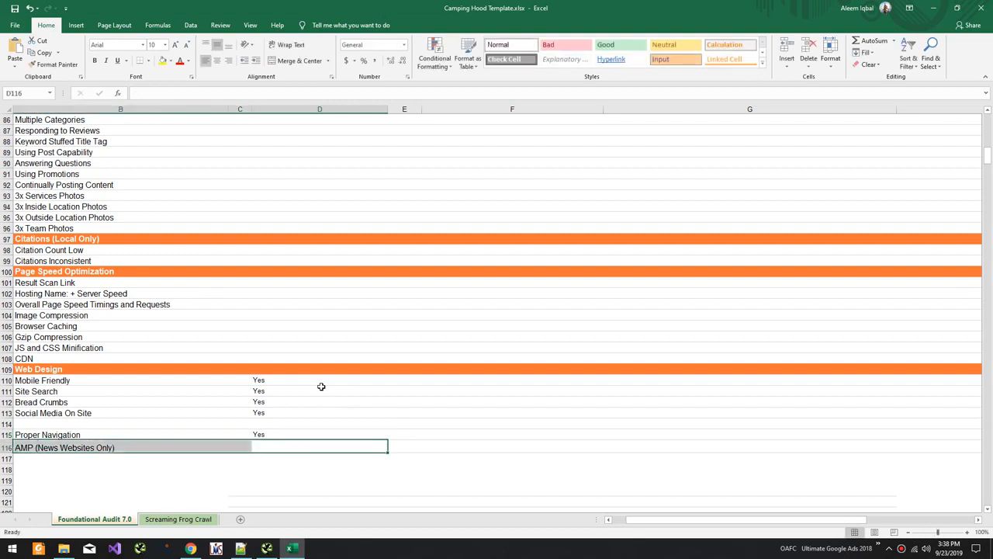
key("ctrl+x")
key("Up")
key("Up")
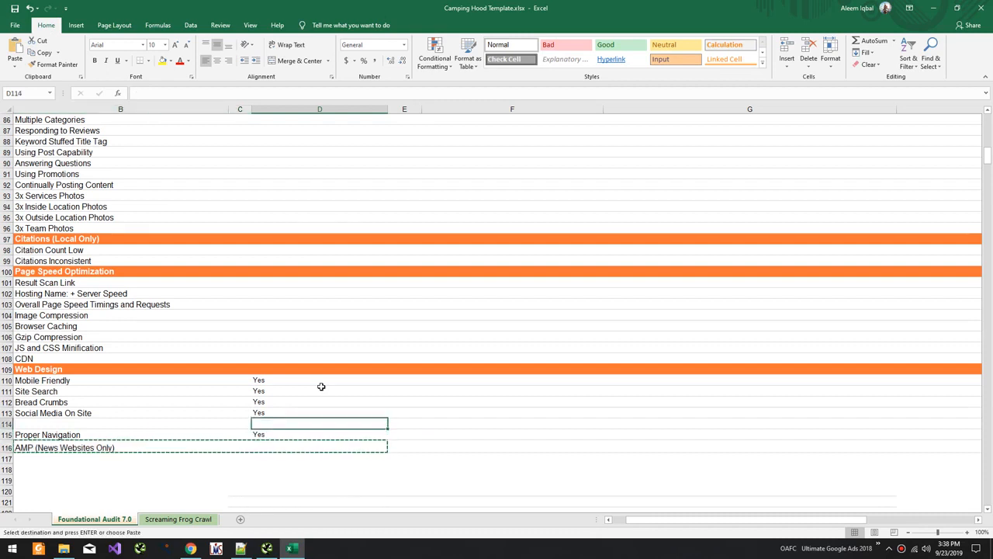
key("Down")
key("Down")
key("shift+Left")
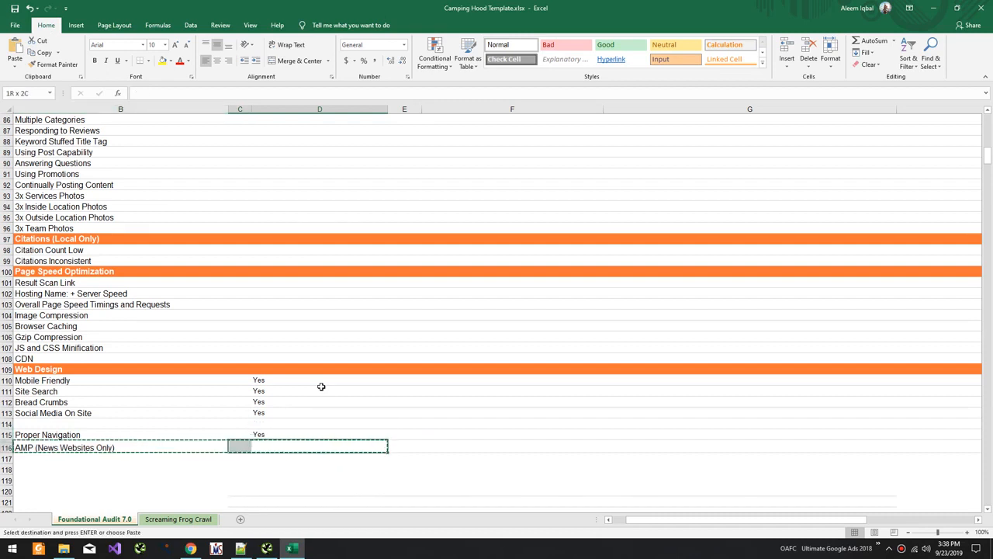
key("shift+Left")
key("shift+Left")
key("Delete")
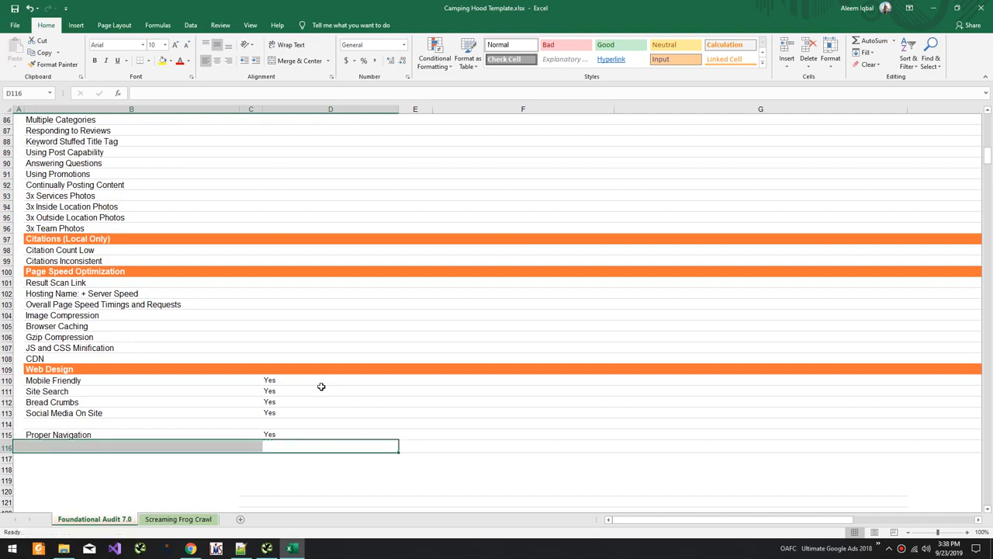
Step: Look through the checklist for sections still without answers, ending at the Result Scan Link cell under Page Speed Optimization
scroll(322, 386, "up", 13)
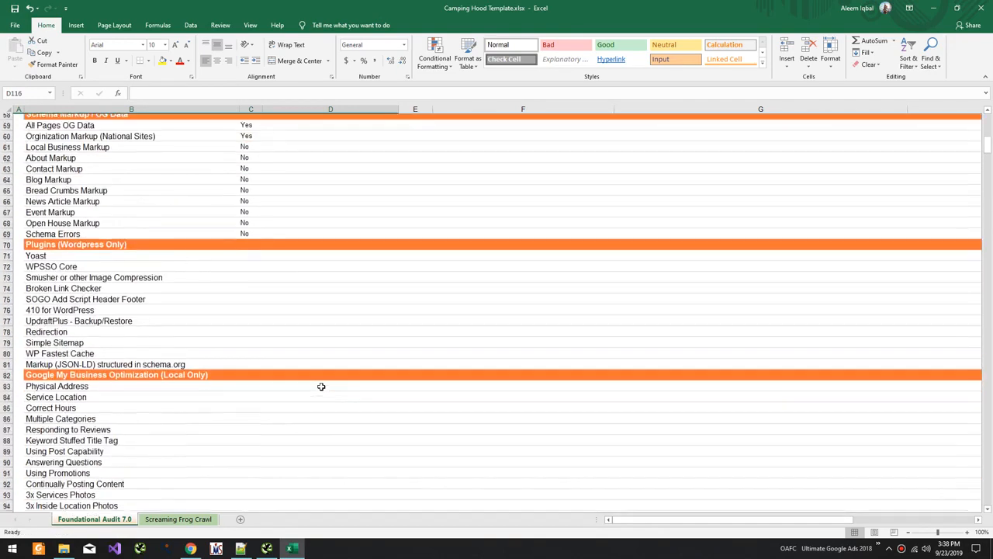
scroll(321, 385, "up", 6)
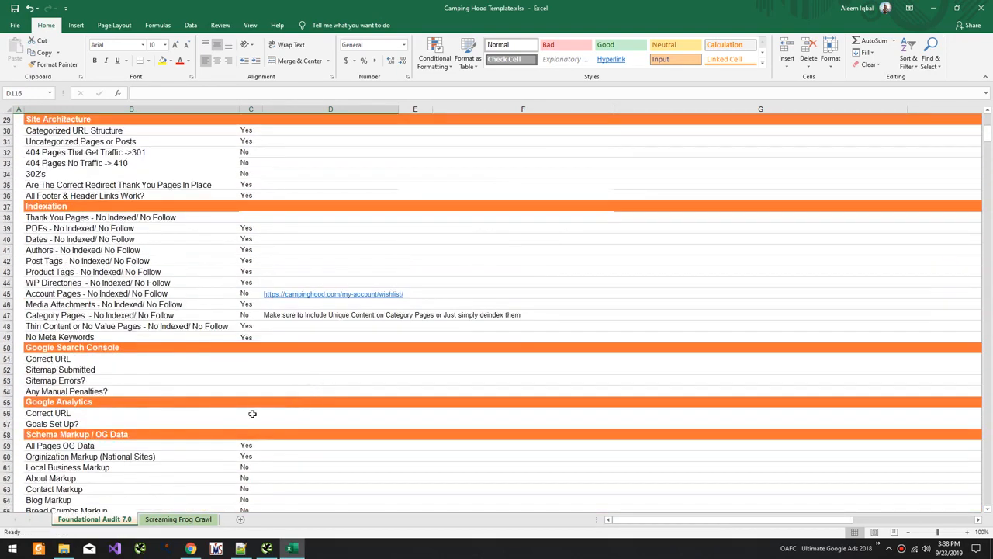
scroll(252, 414, "down", 11)
scroll(244, 375, "down", 4)
scroll(245, 376, "up", 1)
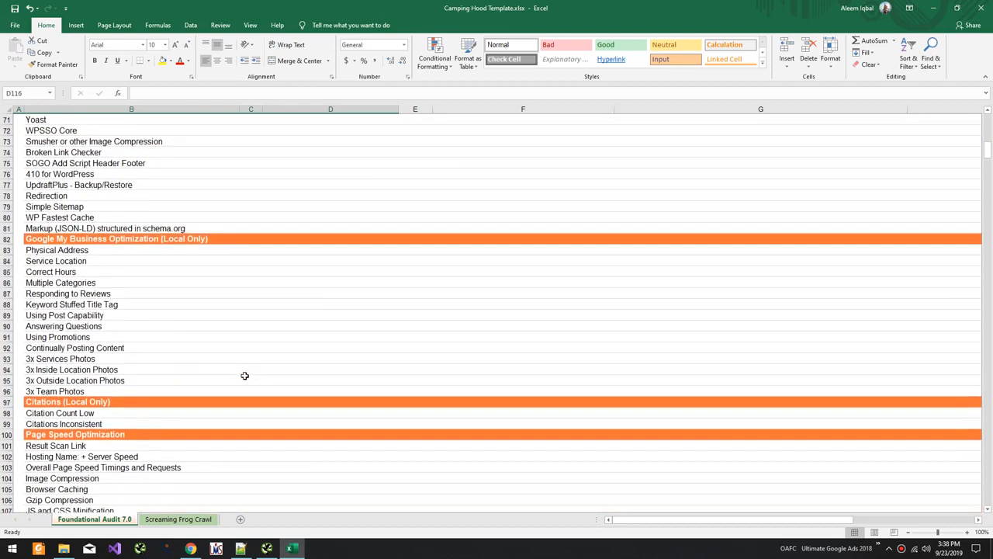
scroll(245, 375, "up", 5)
scroll(244, 376, "down", 4)
scroll(244, 376, "down", 2)
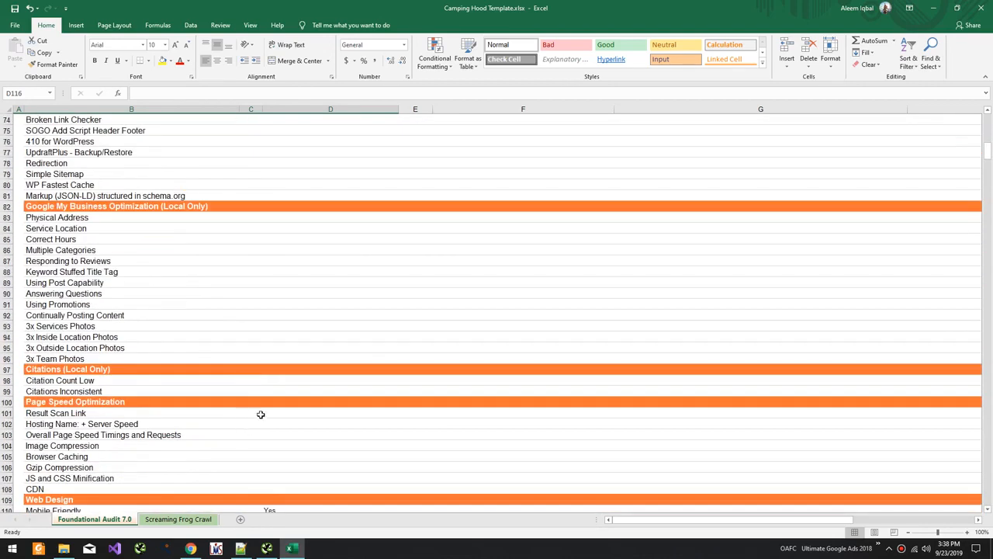
left_click(260, 414)
key("alt+Tab")
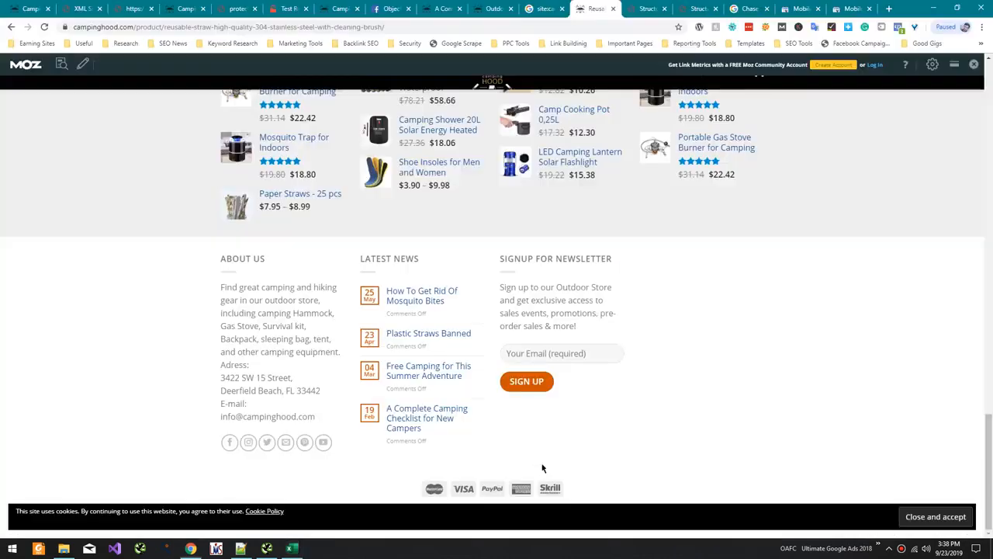
key("ctrl+t")
type("gtmetrix.com")
key("Return")
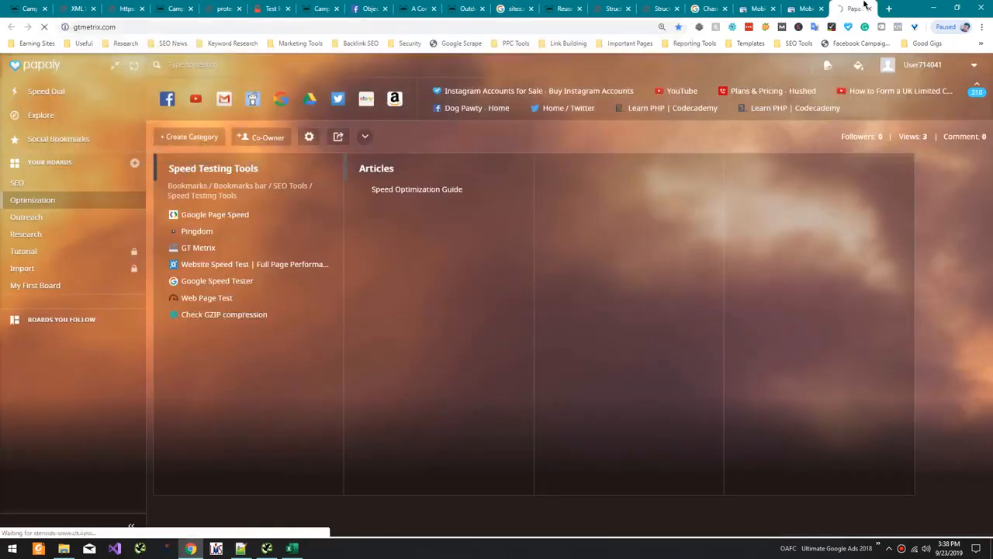
left_click_drag(844, 9, 645, 11)
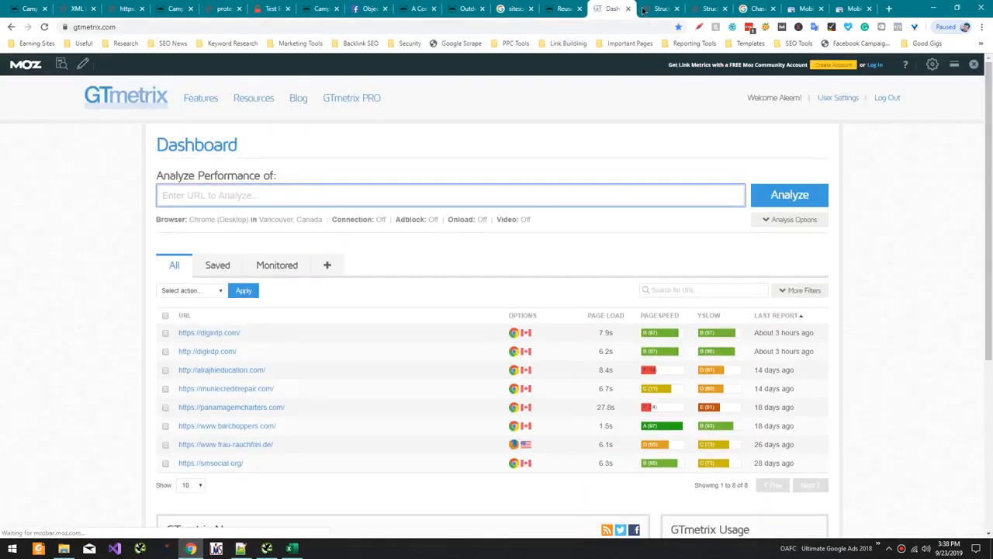
key("ctrl+v")
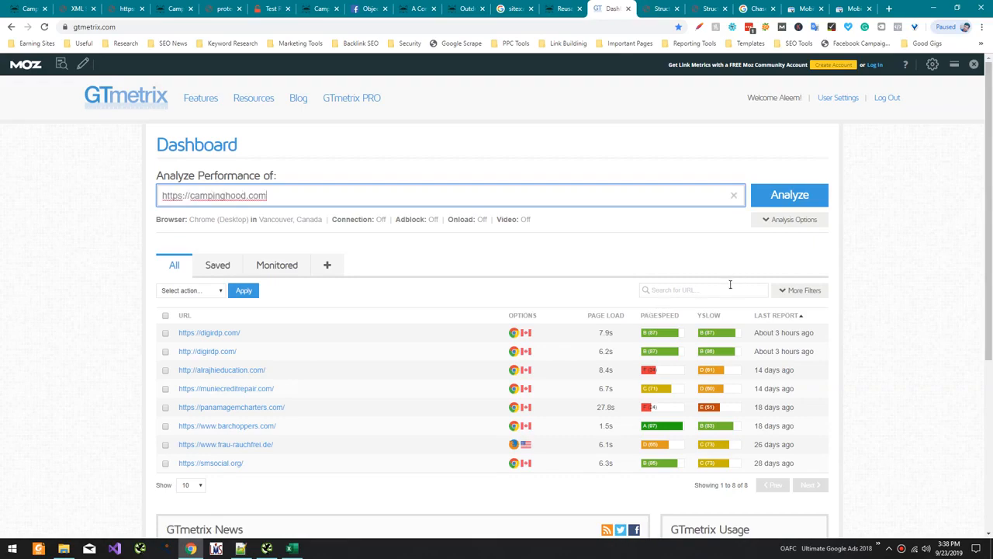
left_click(787, 197)
Step: Switch to the Excel checklist and shorten the hosting item in cell B102 to "Server Speed"
key("alt+Tab")
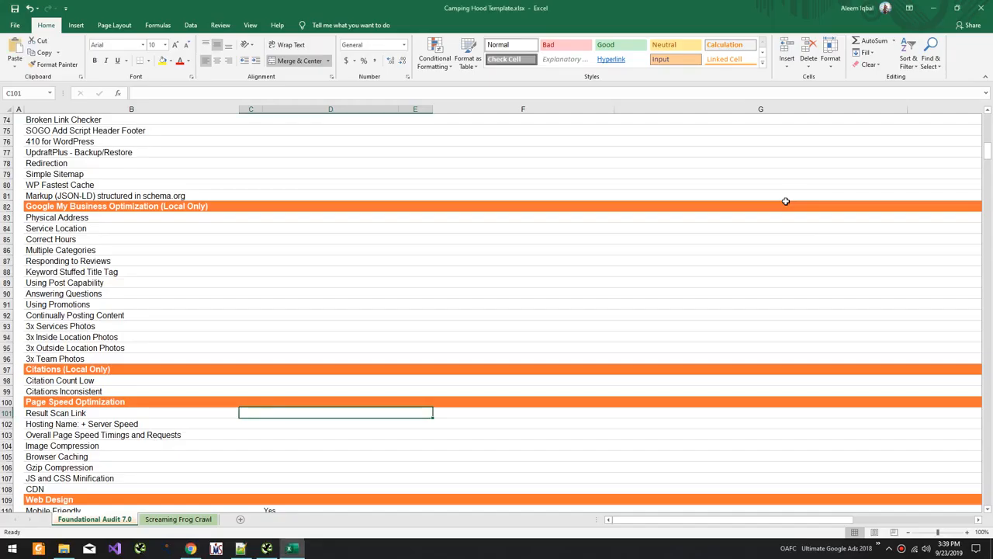
key("alt+Tab")
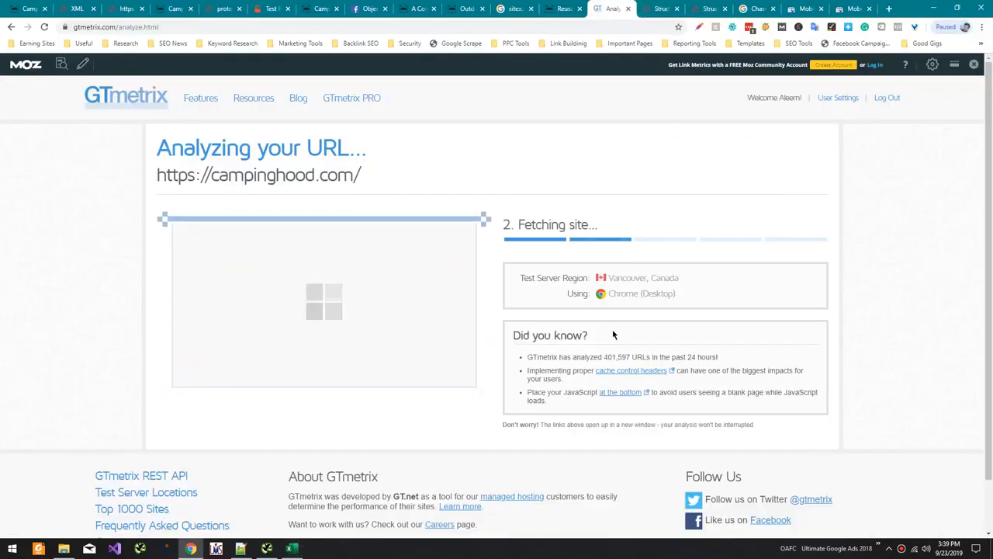
key("alt+Tab")
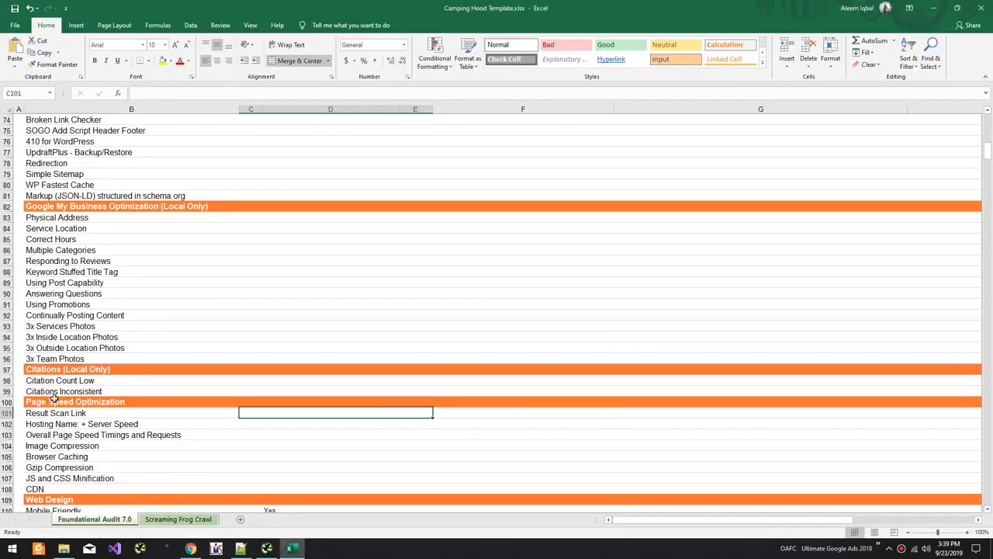
left_click(83, 421)
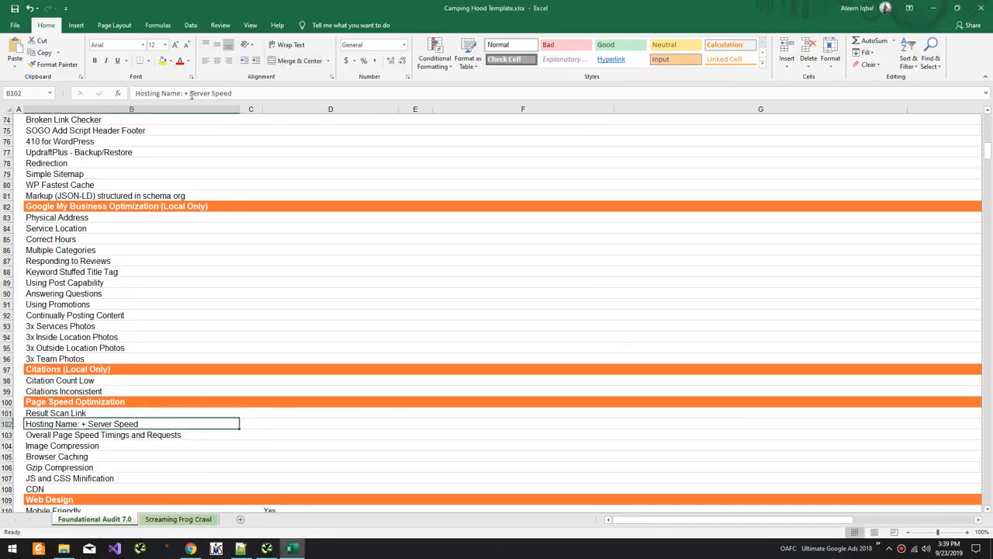
left_click_drag(187, 94, 135, 93)
key("BackSpace")
key("Return")
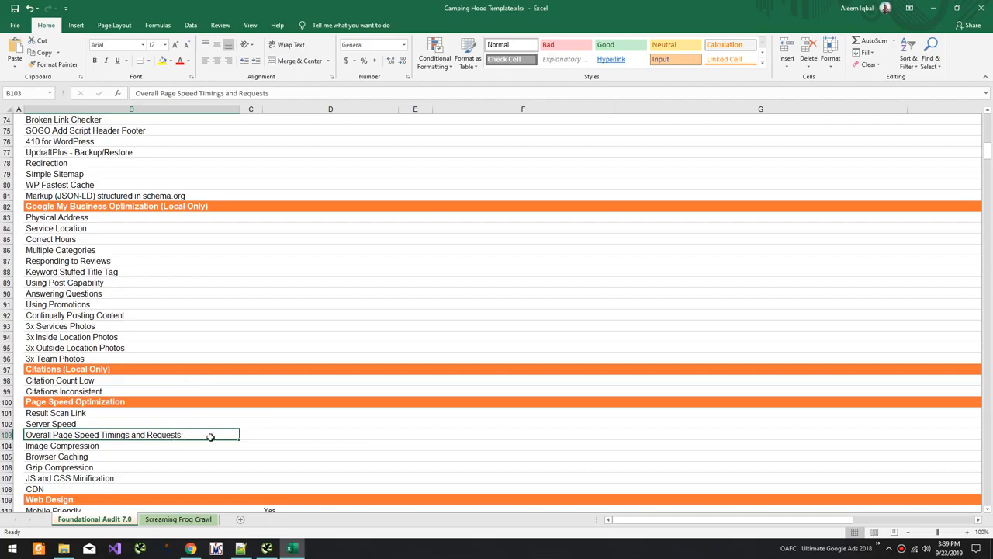
Step: Switch to the browser and examine the GTmetrix report for campinghood.com, focusing on the fully loaded time
key("alt+Tab")
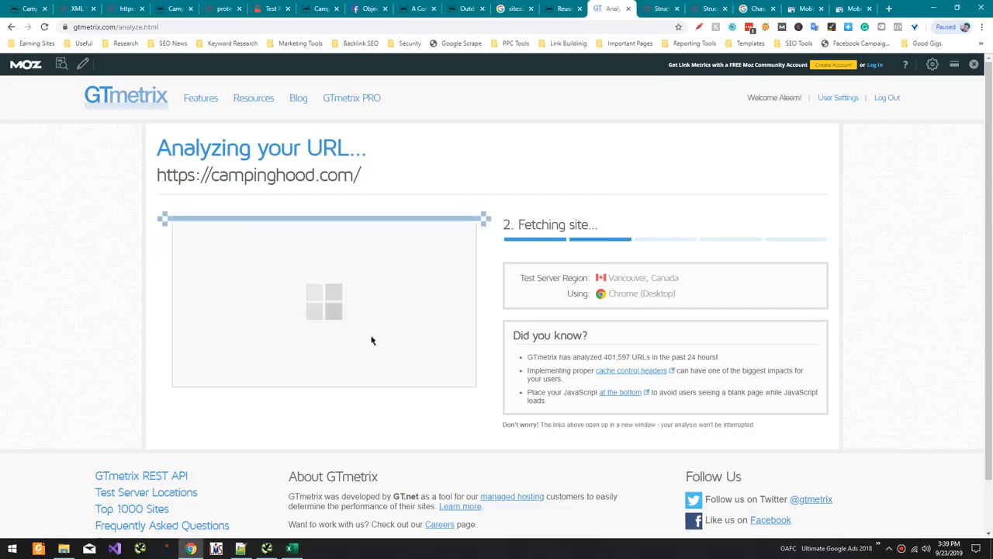
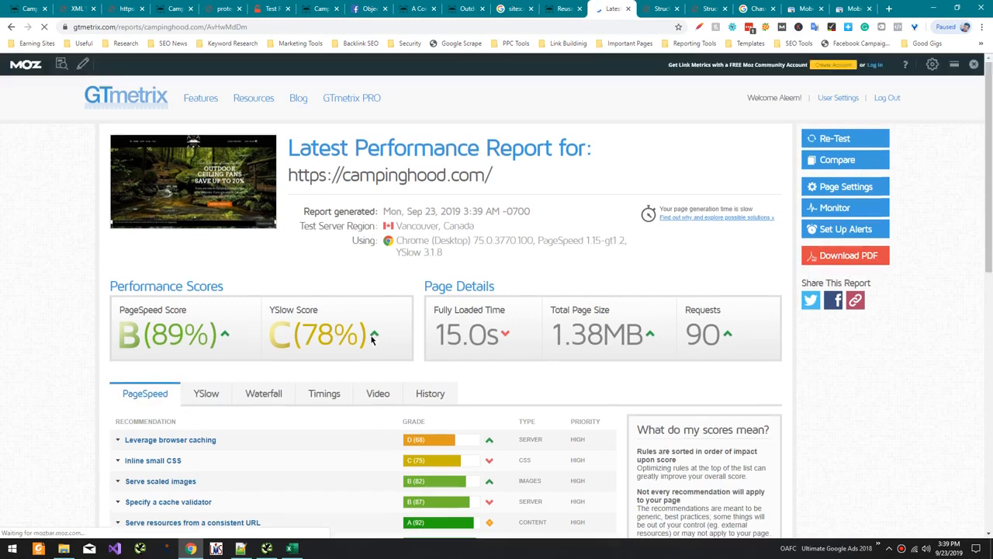
scroll(198, 243, "down", 1)
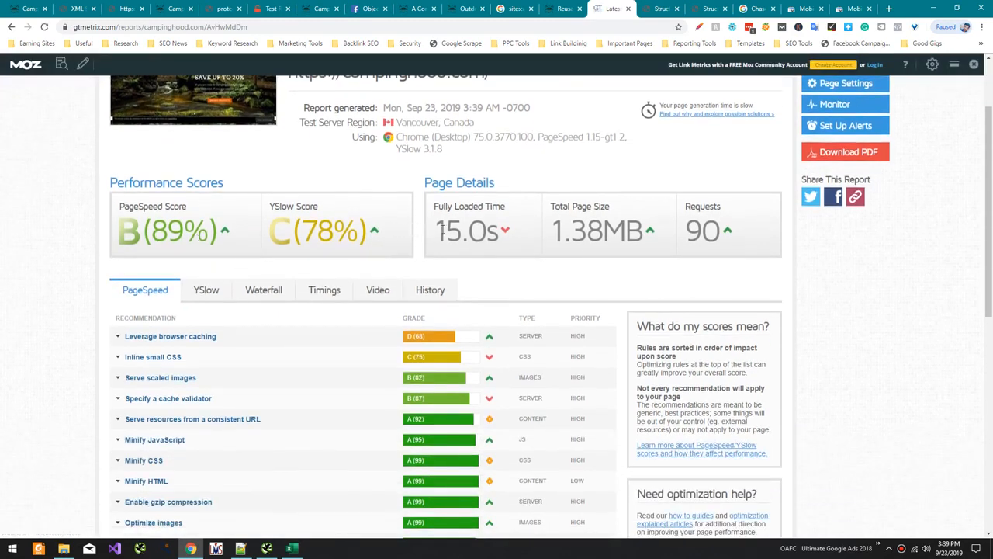
left_click_drag(437, 230, 501, 236)
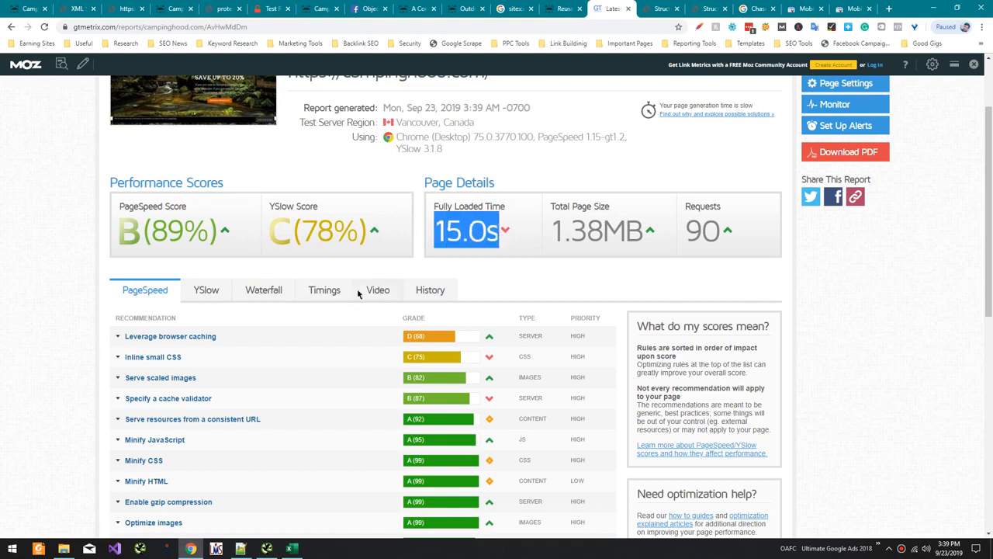
scroll(359, 294, "up", 1)
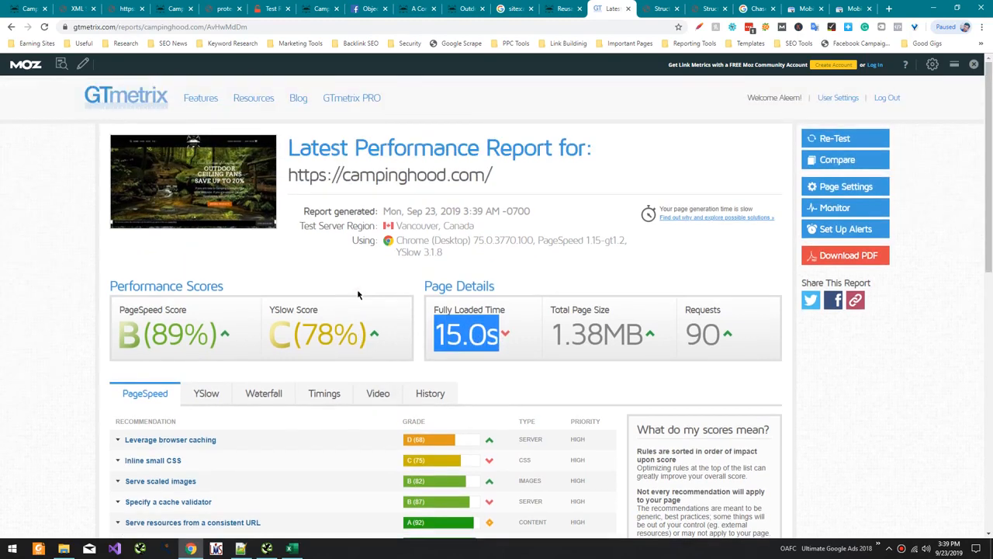
left_click(460, 337)
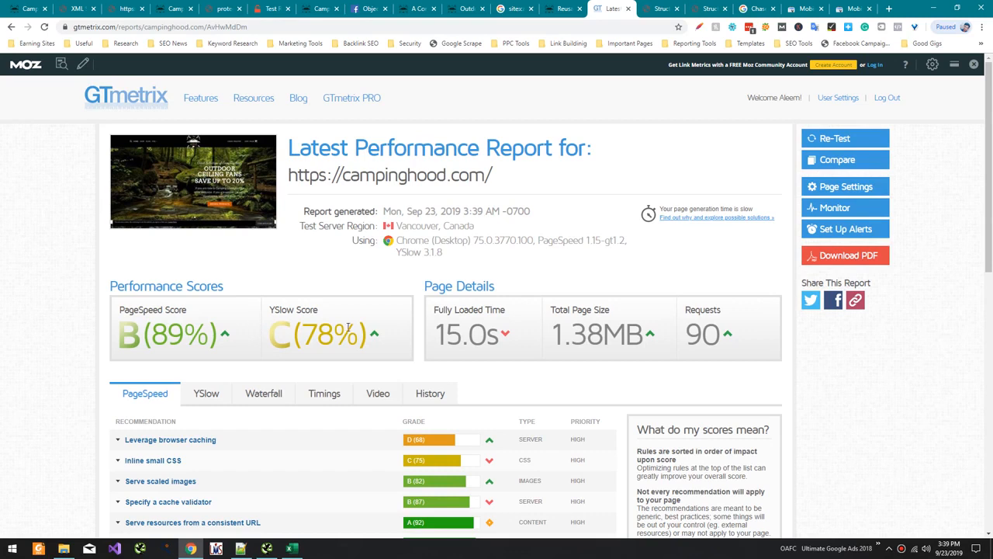
mouse_move(442, 336)
left_mouse_down()
mouse_move(499, 340)
mouse_move(440, 336)
left_mouse_up()
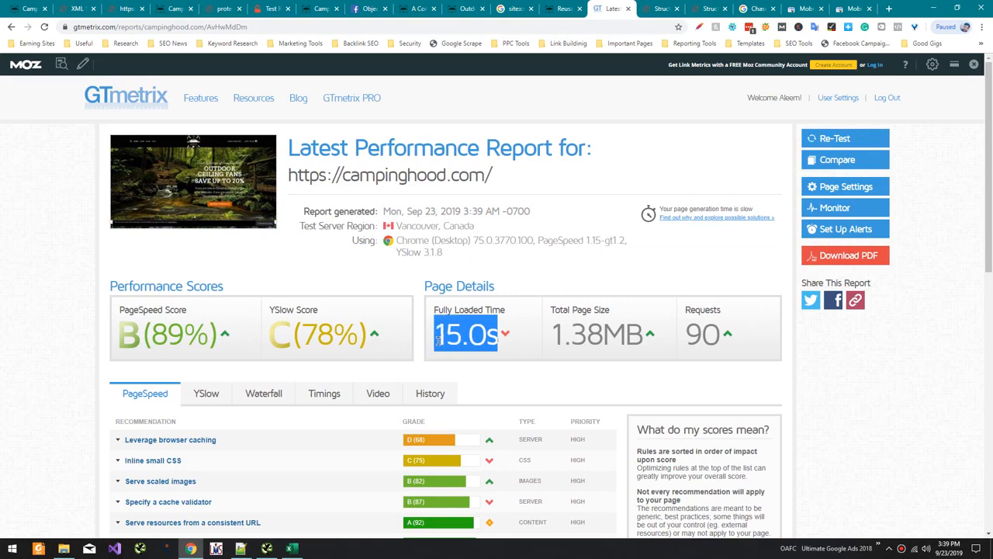
Step: Select the Result Scan Link answer cell C101 in Excel and copy the GTmetrix report's URL from the browser for it
key("alt+Tab")
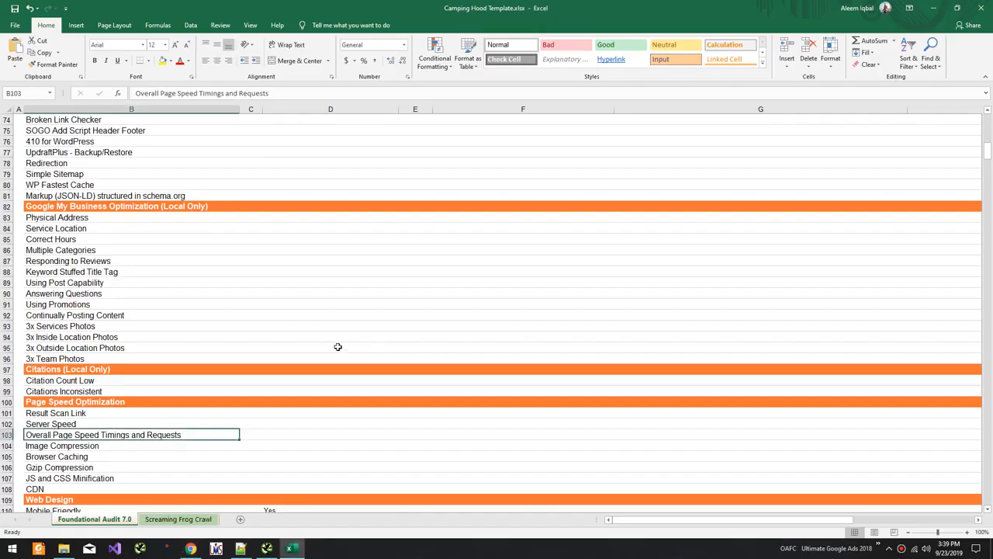
left_click(273, 420)
left_click(277, 414)
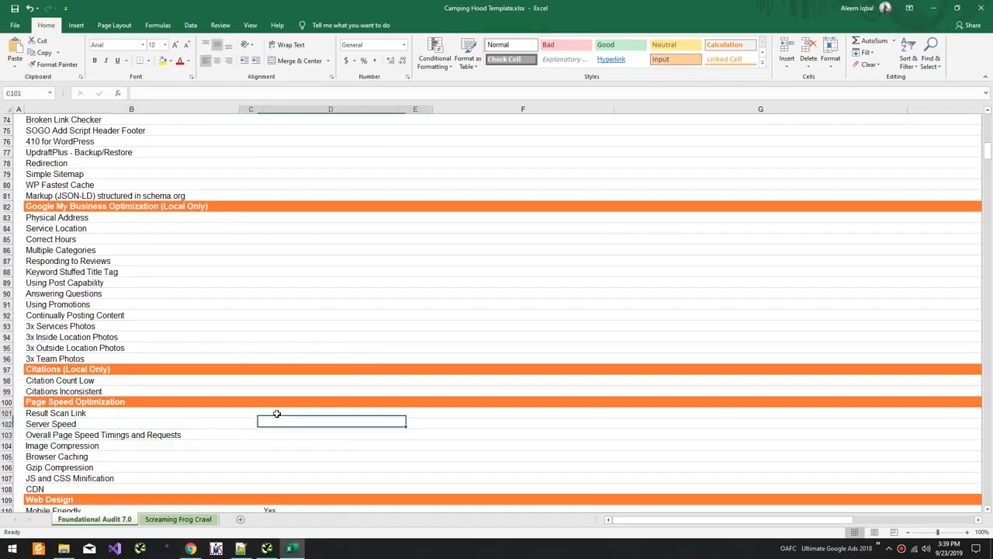
key("alt+Tab")
key("ctrl+c")
key("alt+Tab")
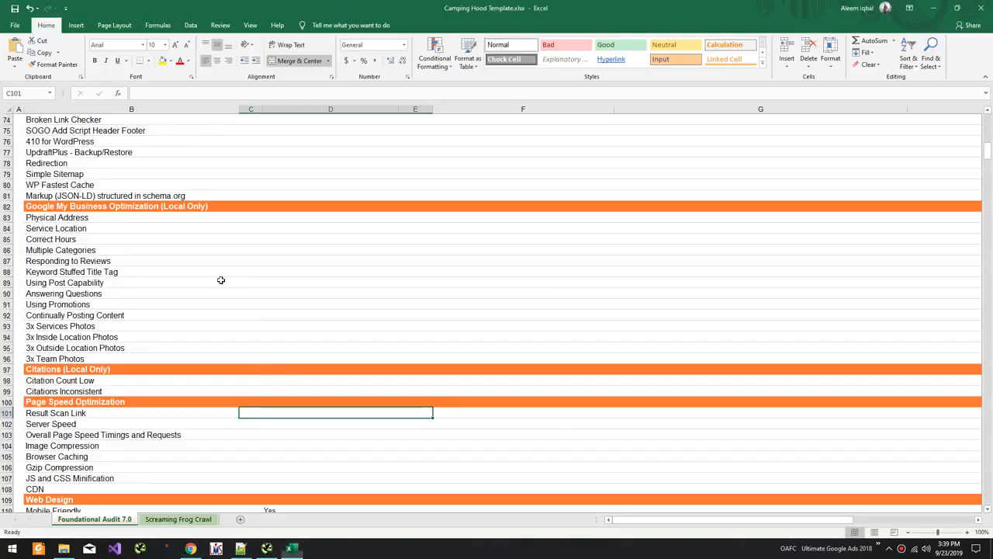
key("ctrl+v")
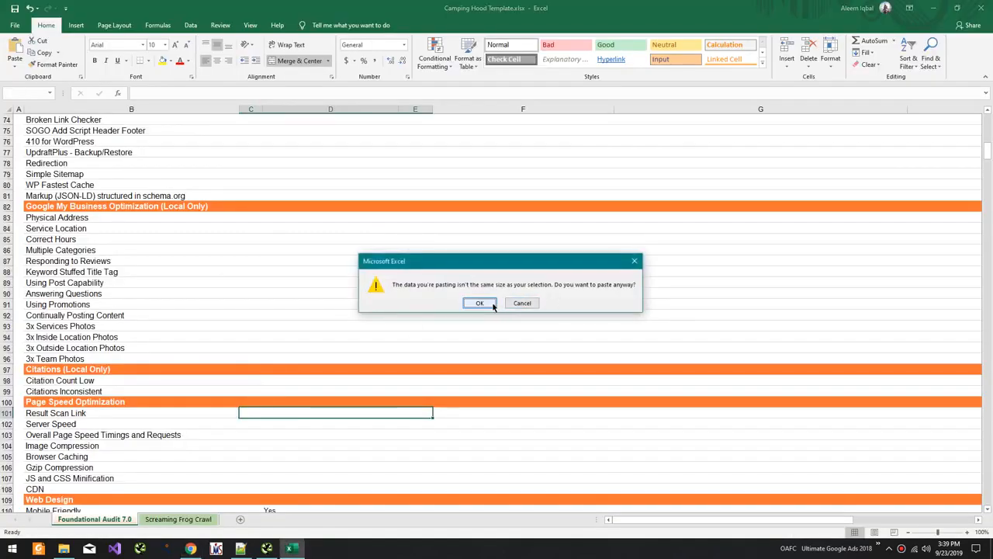
left_click(492, 305)
left_click(498, 305)
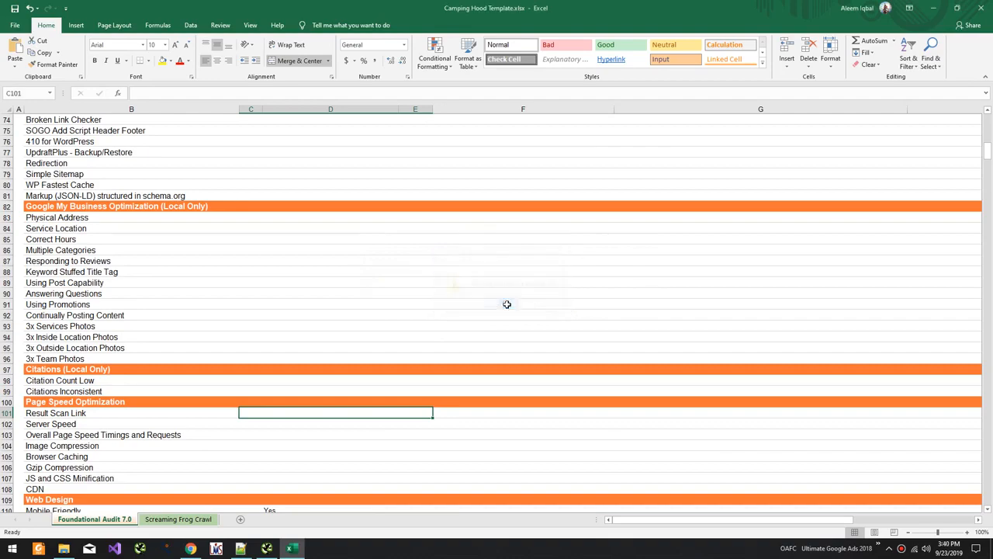
key("alt+Tab")
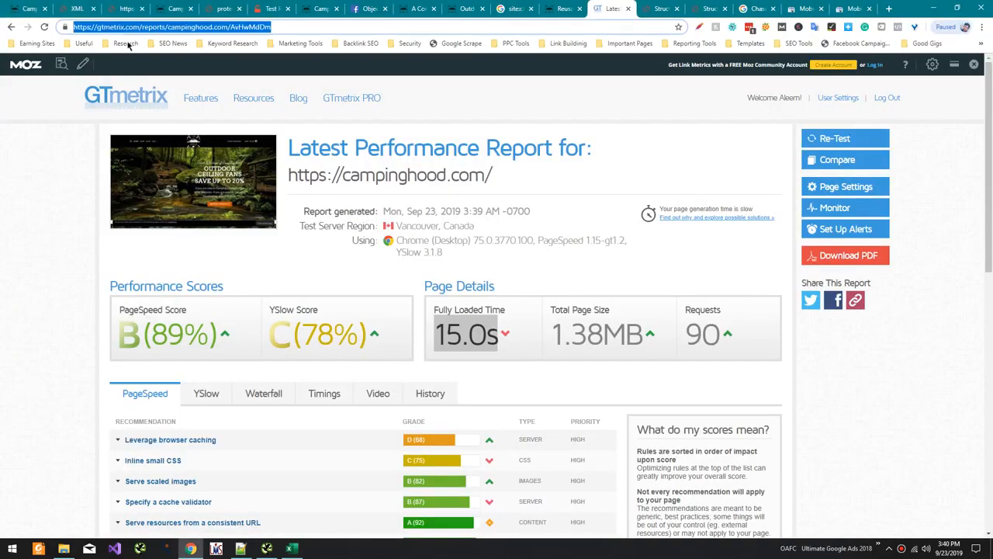
key("alt+Tab")
key("ctrl+v")
key("Escape")
left_click(254, 421)
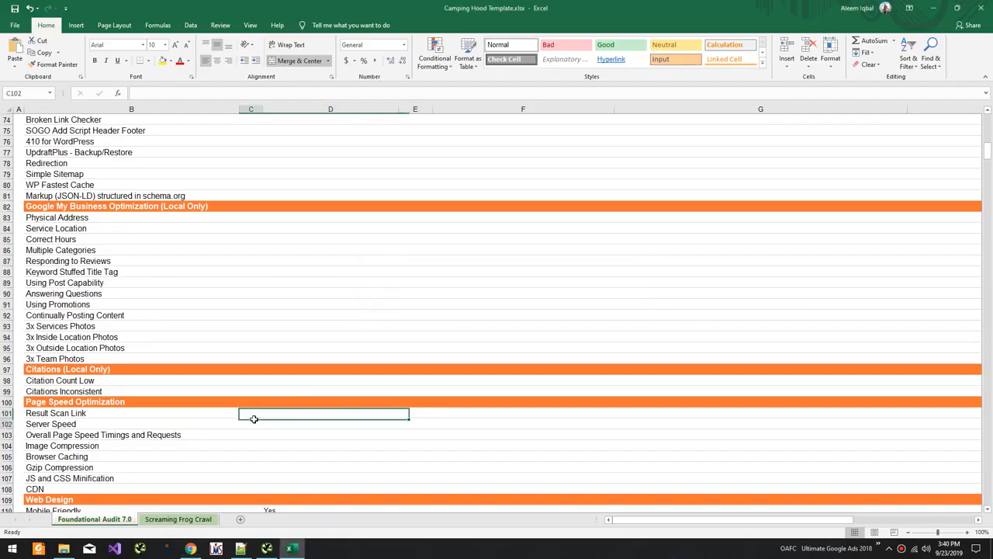
left_click(237, 412)
left_click(261, 414)
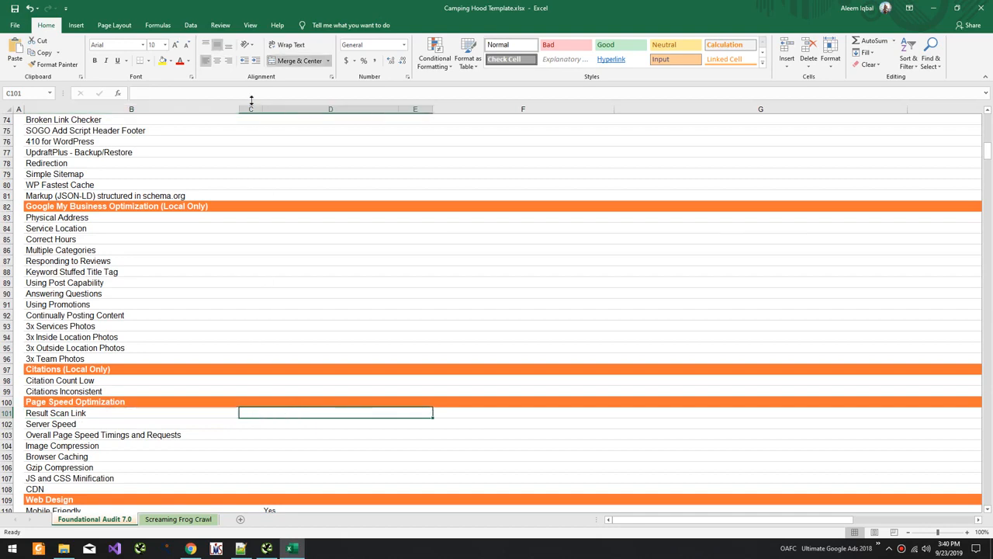
key("ctrl+v")
left_click(268, 339)
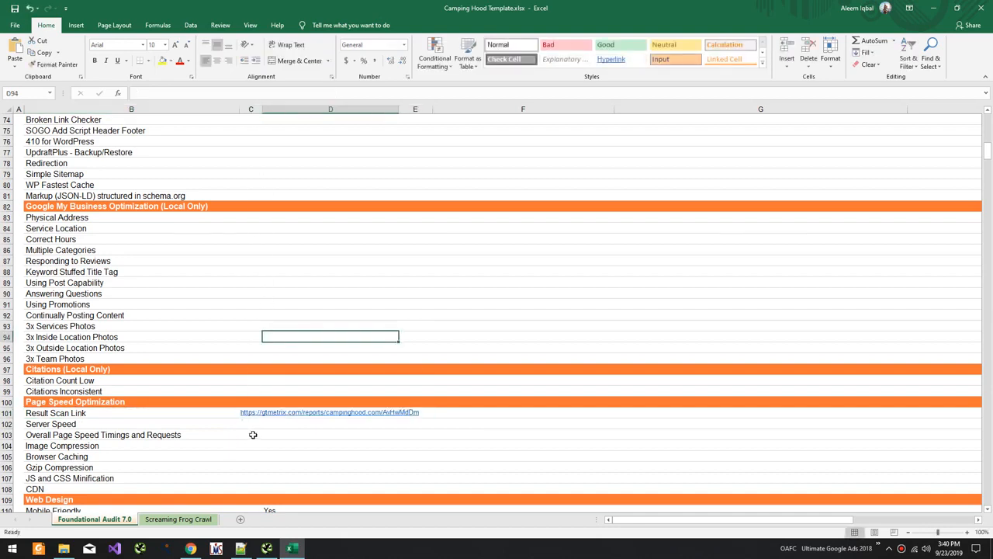
Step: Enter 15 as the Server Speed answer in cell C102
left_click(273, 412)
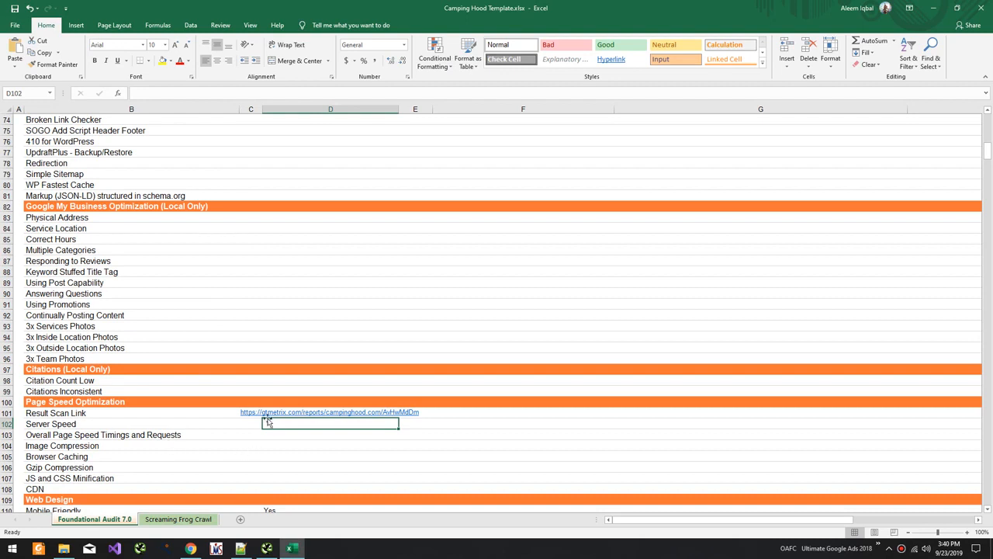
left_click(247, 420)
type("15")
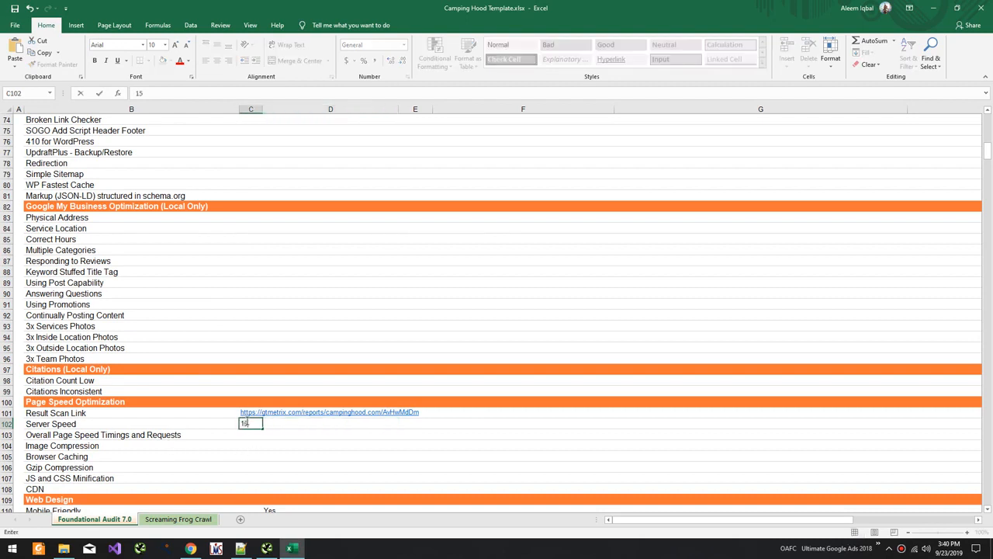
key("Return")
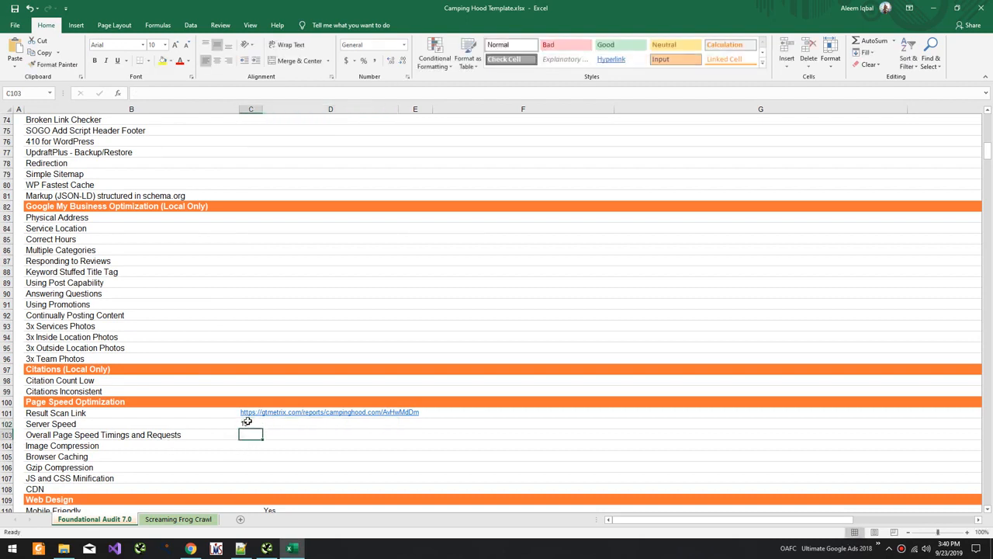
Step: Check the load time and request count in the browser's GTmetrix report and enter "15 and 90 Requests" in Excel cell C103
key("alt")
key("alt+Tab")
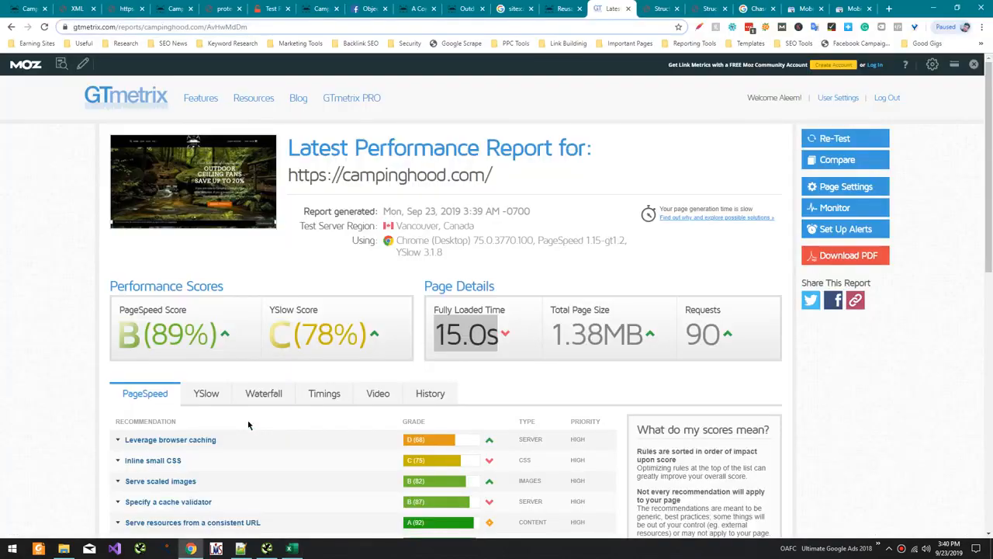
key("alt+Tab")
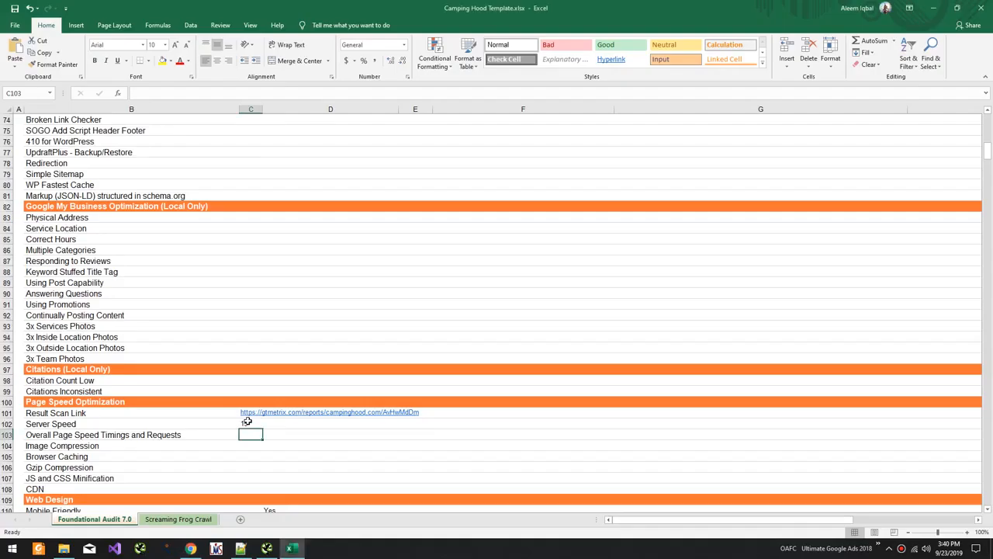
key("alt+Tab")
key("alt+Tab")
type("15")
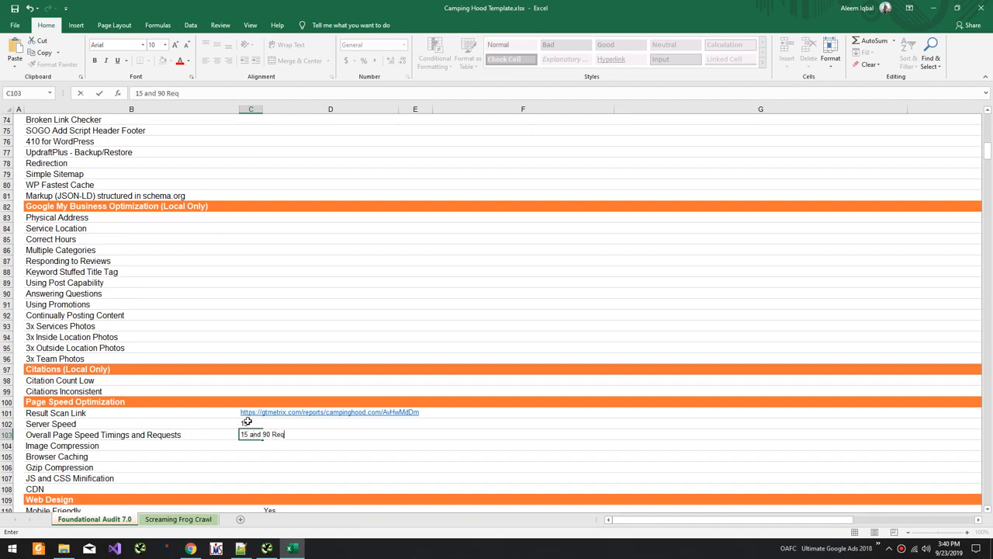
type(" and 90 Requests")
key("Return")
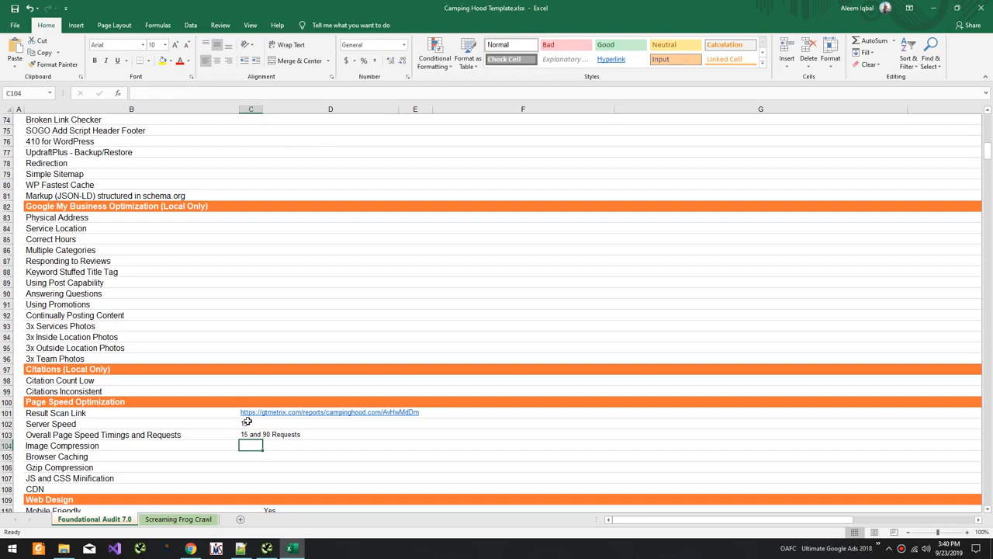
Step: Switch to the GTmetrix report and examine the details of Serve scaled images, Specify a cache validator and Optimize images
key("alt+Tab")
scroll(248, 426, "down", 3)
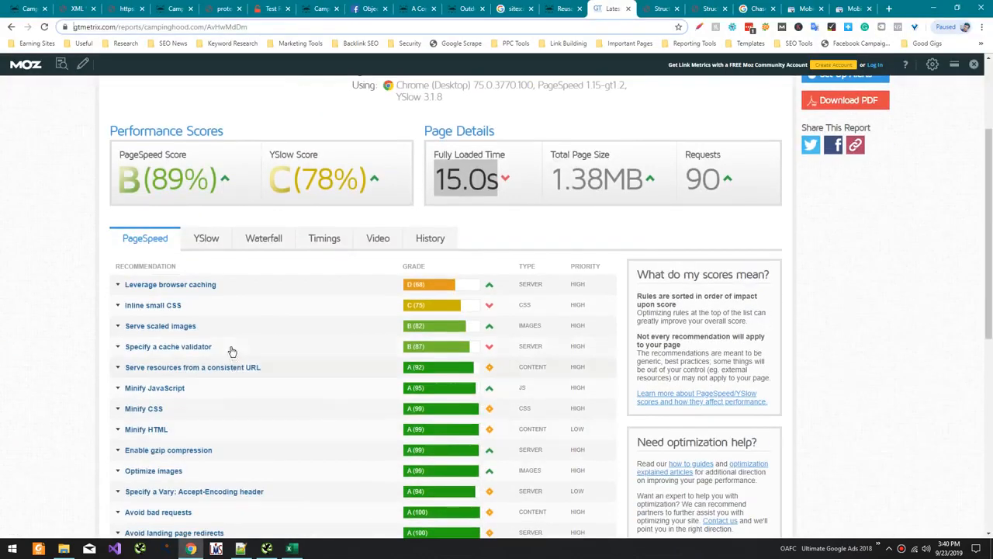
left_click(227, 331)
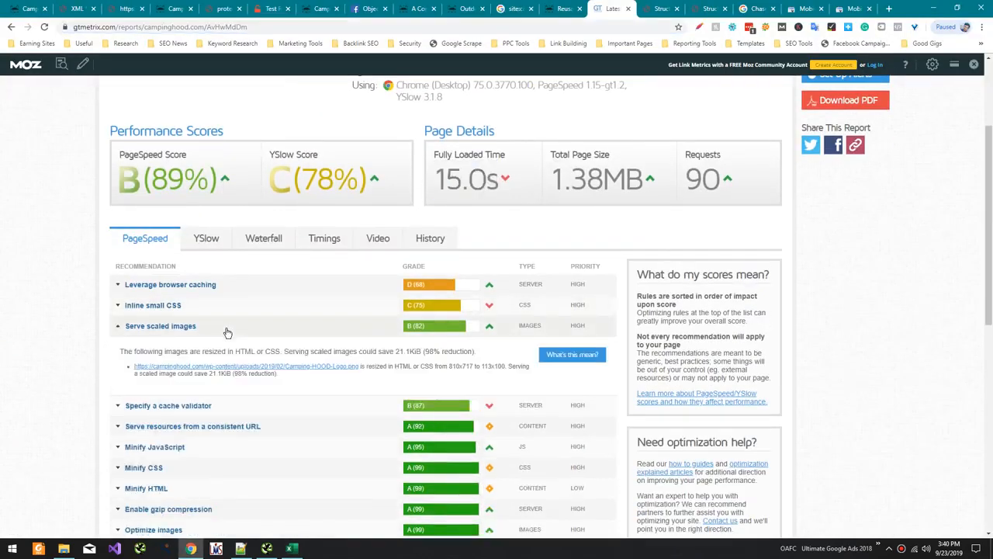
left_click(241, 402)
scroll(215, 377, "down", 5)
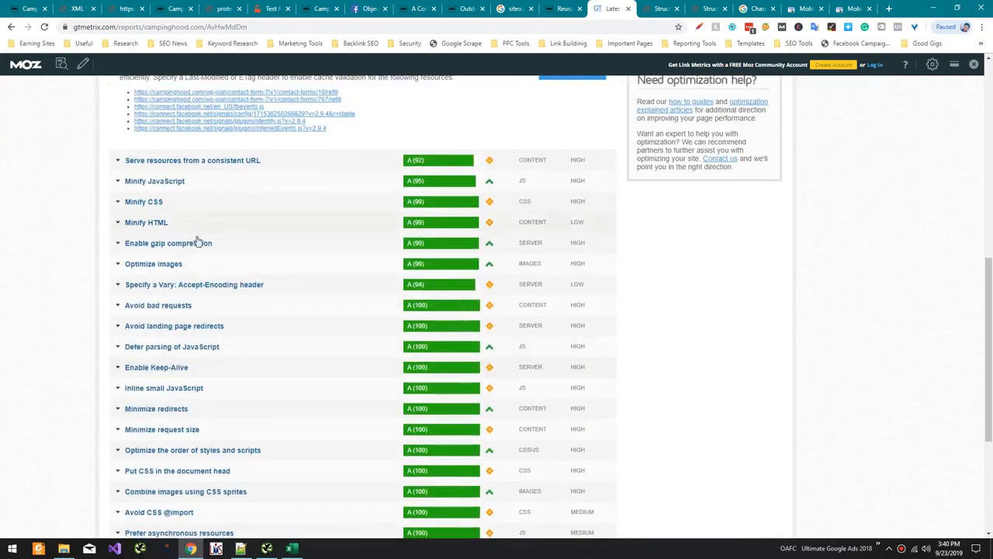
scroll(163, 365, "up", 2)
left_click(168, 419)
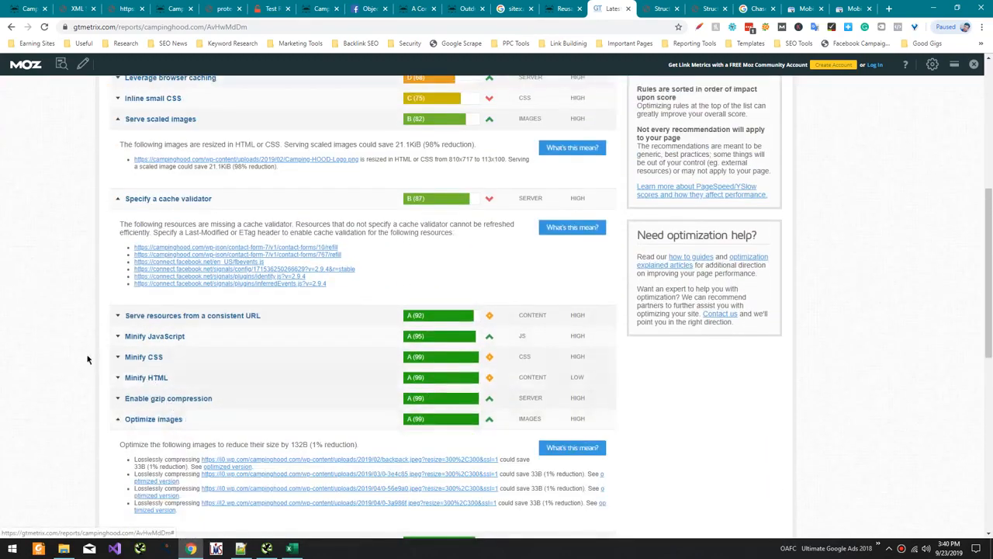
scroll(87, 360, "up", 4)
scroll(332, 344, "down", 6)
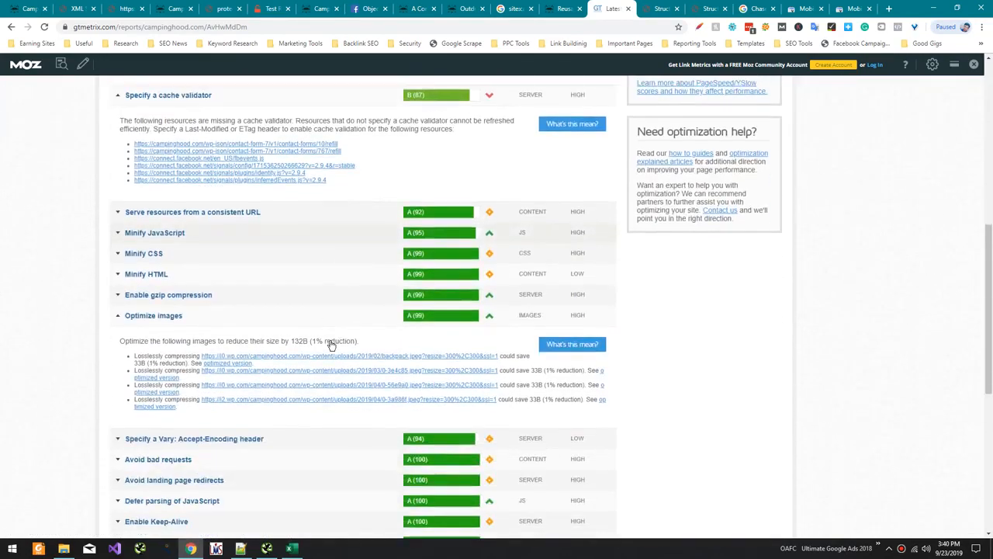
scroll(329, 341, "up", 4)
Step: Examine the report's Waterfall chart, filtering the requests to images and sorting them by size with the largest first
left_click(368, 239)
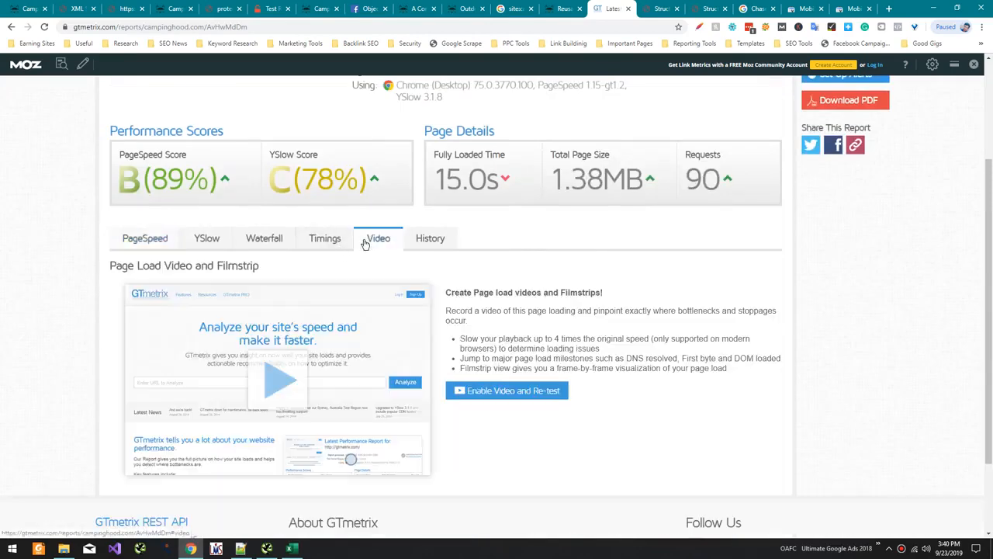
left_click(337, 240)
left_click(270, 239)
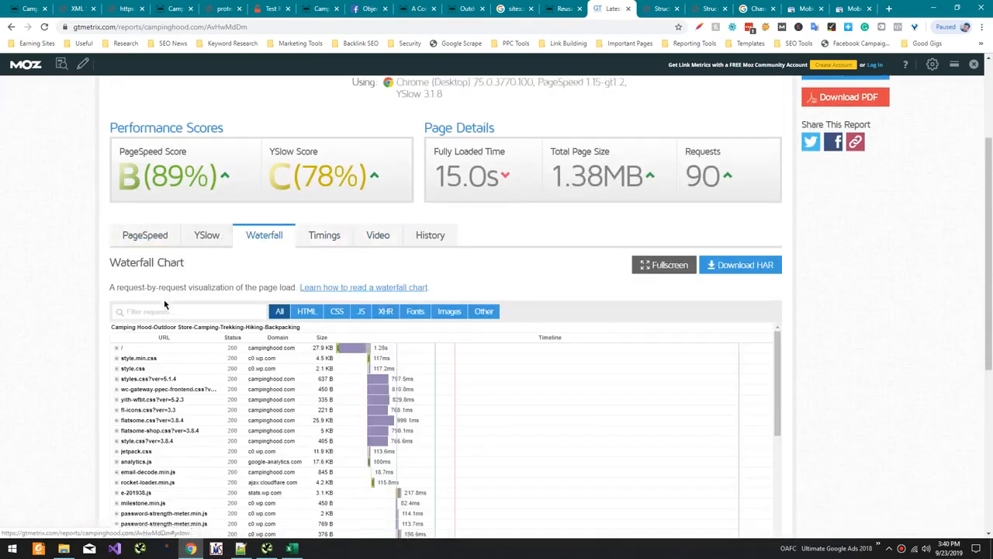
scroll(225, 242, "down", 2)
scroll(259, 299, "down", 4)
scroll(258, 299, "down", 5)
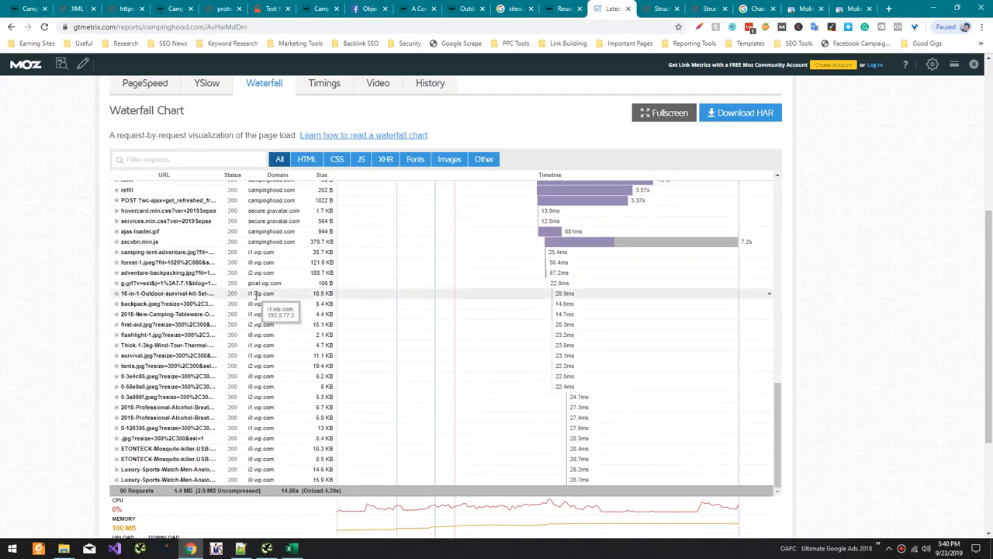
scroll(258, 298, "up", 10)
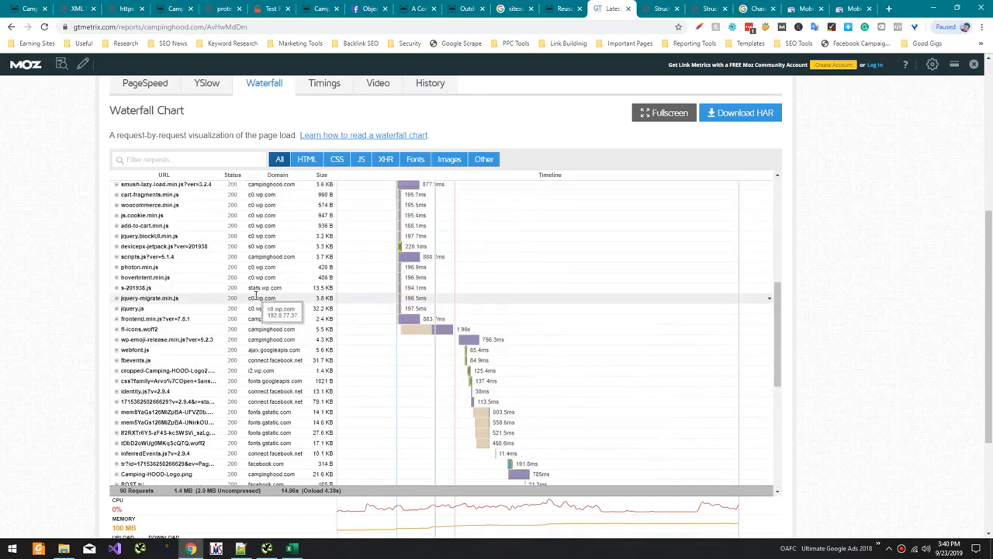
left_click(320, 187)
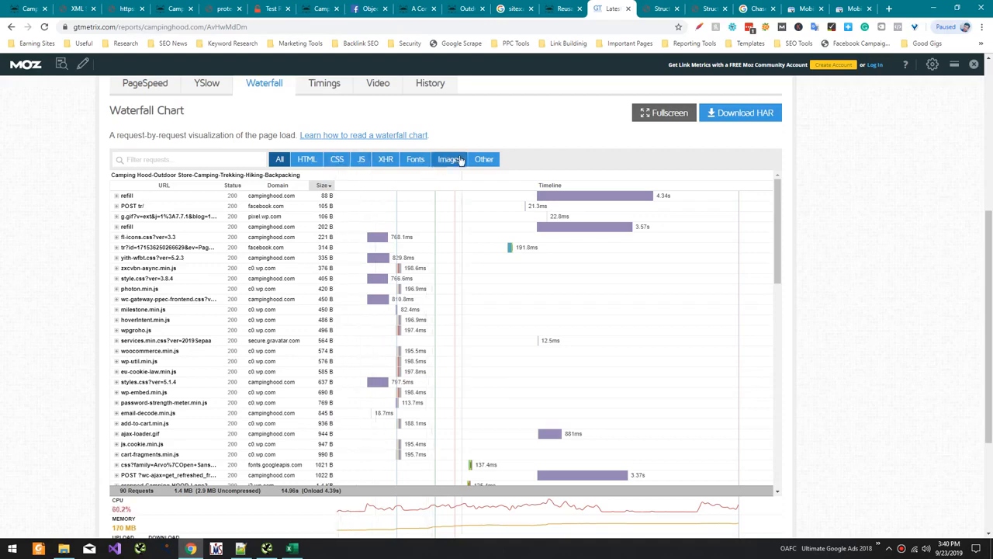
left_click(459, 159)
left_click(322, 186)
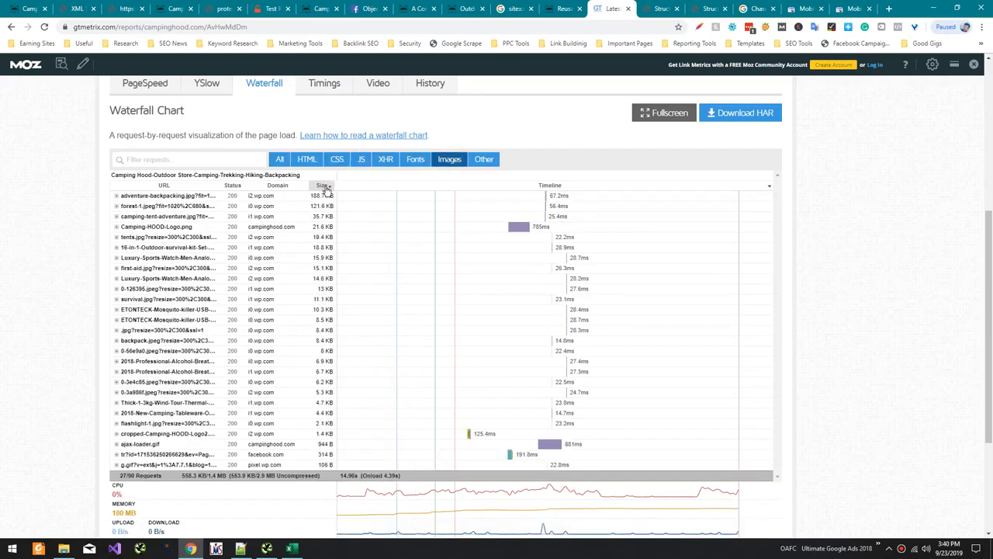
Step: Open the largest image request, adventure-backpacking.jpg, in its own browser tab and get the image to load
left_click(184, 200)
left_click(205, 230)
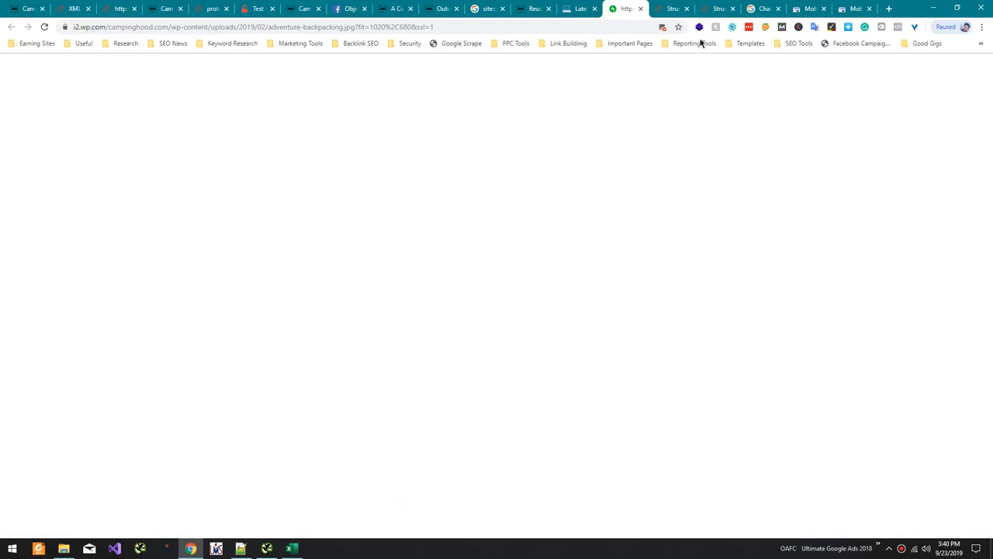
left_click(662, 26)
left_click(652, 78)
left_click(659, 114)
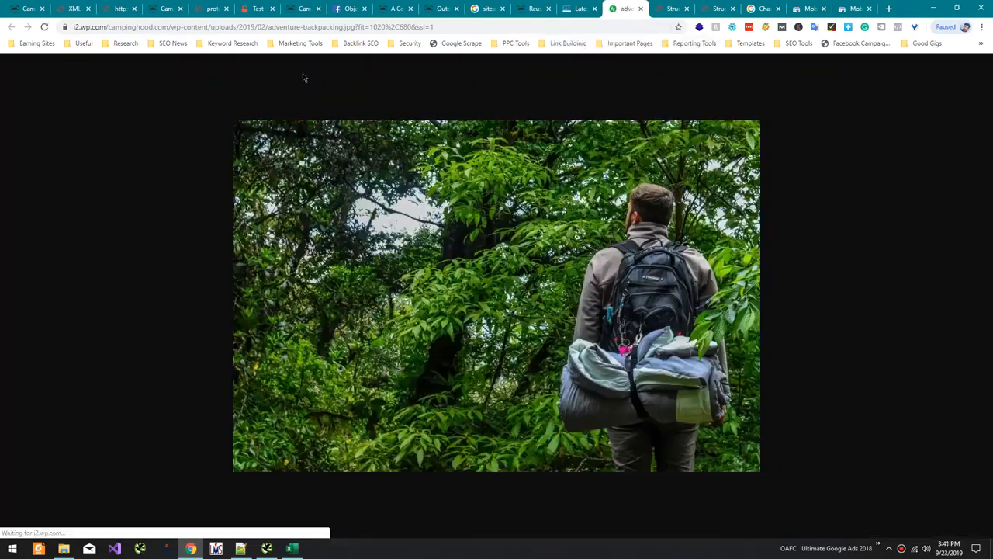
Step: Save the image as adventure-backpacking.jpg in the Downloads folder, dismissing any duplicate save
right_click(333, 209)
left_click(353, 233)
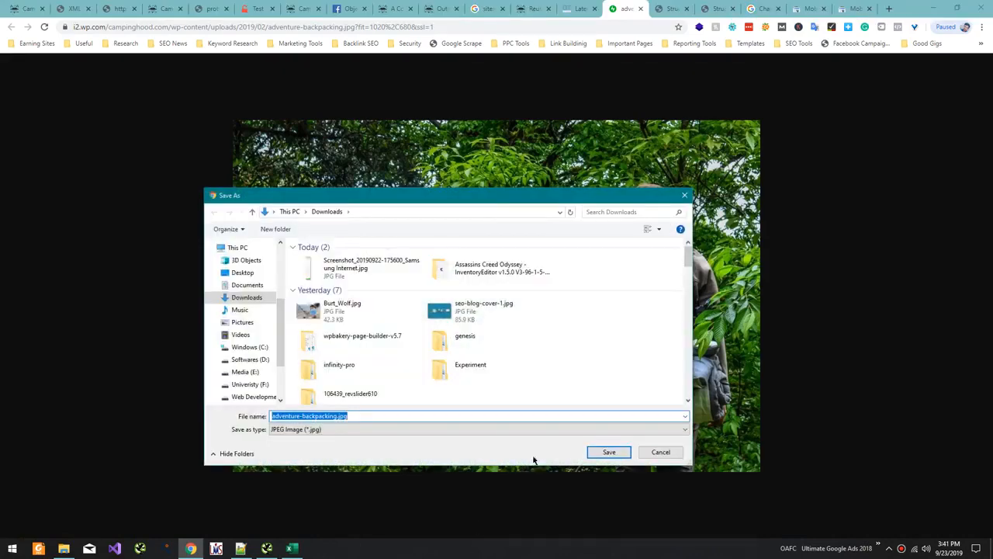
left_click(606, 452)
key("ctrl+s")
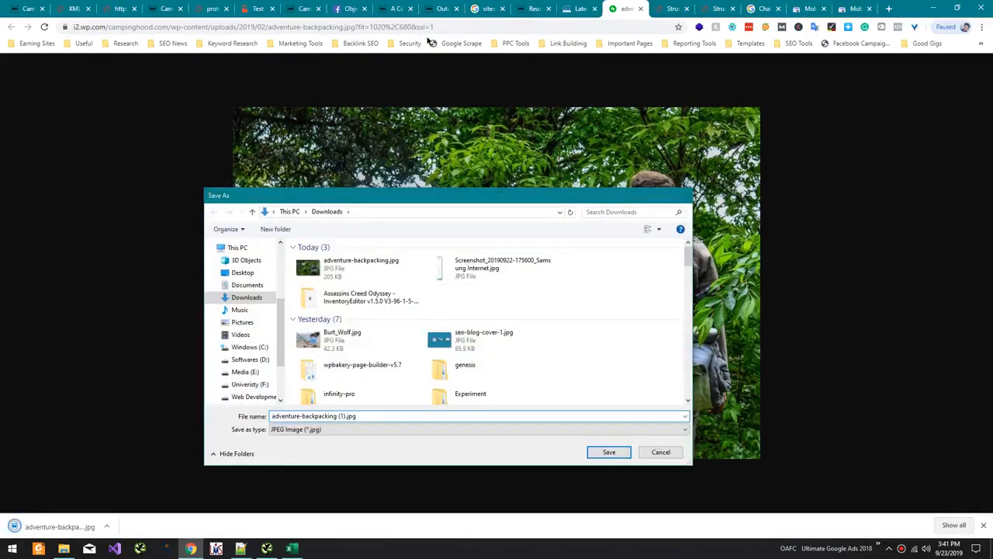
key("Escape")
Step: Go to tinypng.com and compress the downloaded adventure-backpacking.jpg to test how much its size can be reduced
left_click(442, 25)
type("t")
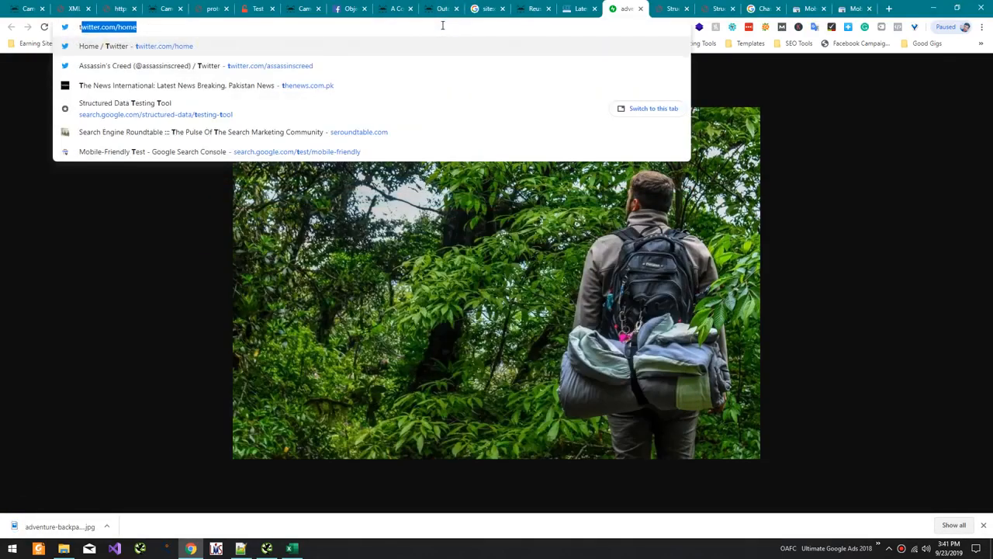
type("inypp")
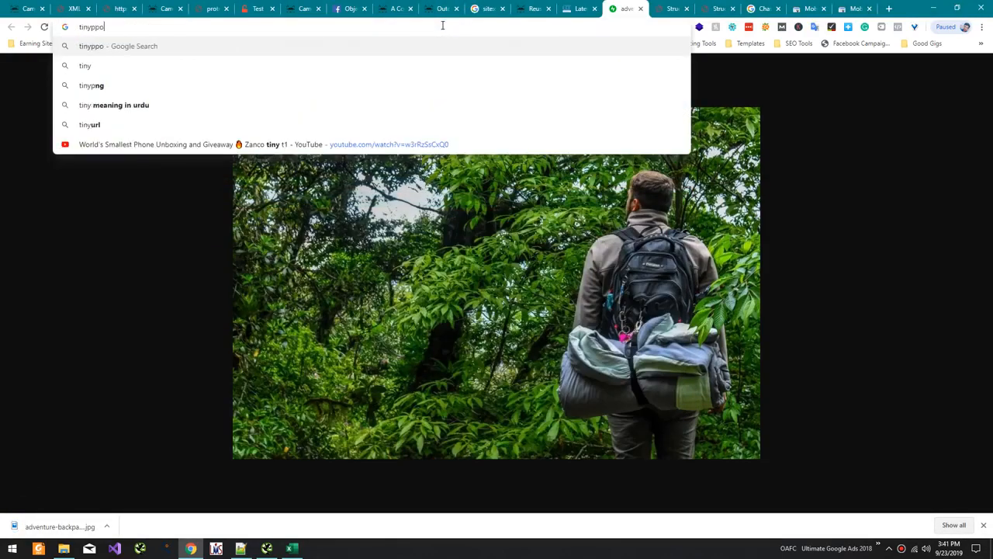
key("BackSpace")
type("ng.com")
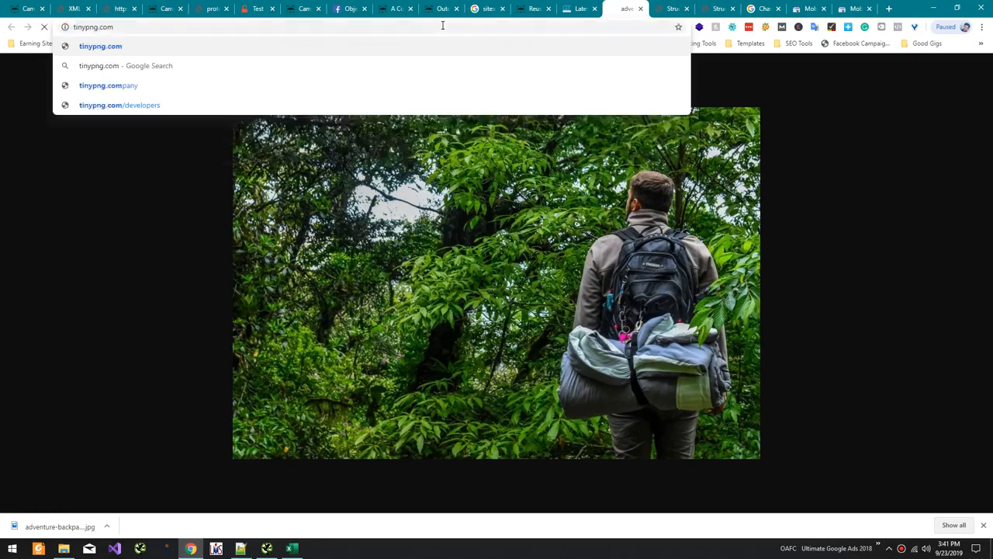
key("Return")
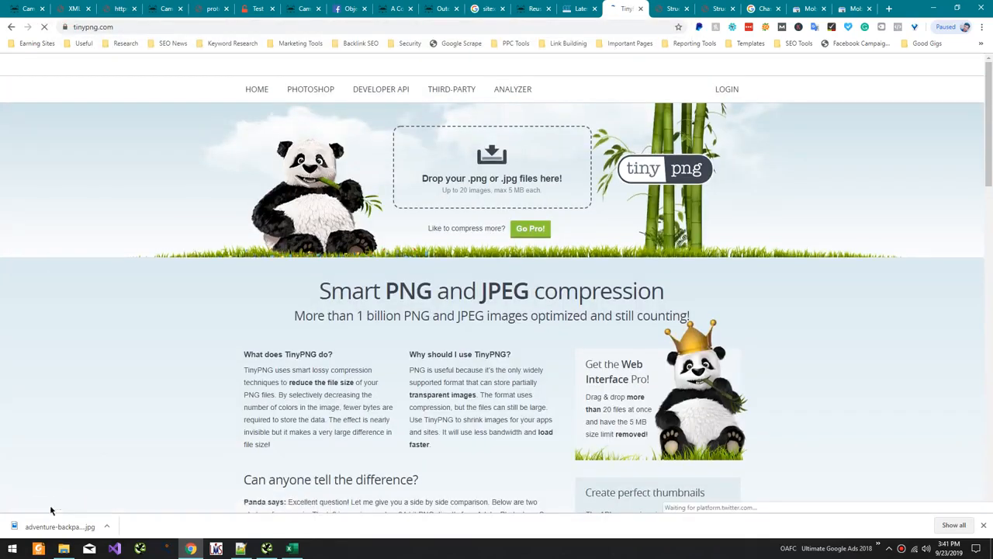
left_click_drag(48, 525, 486, 196)
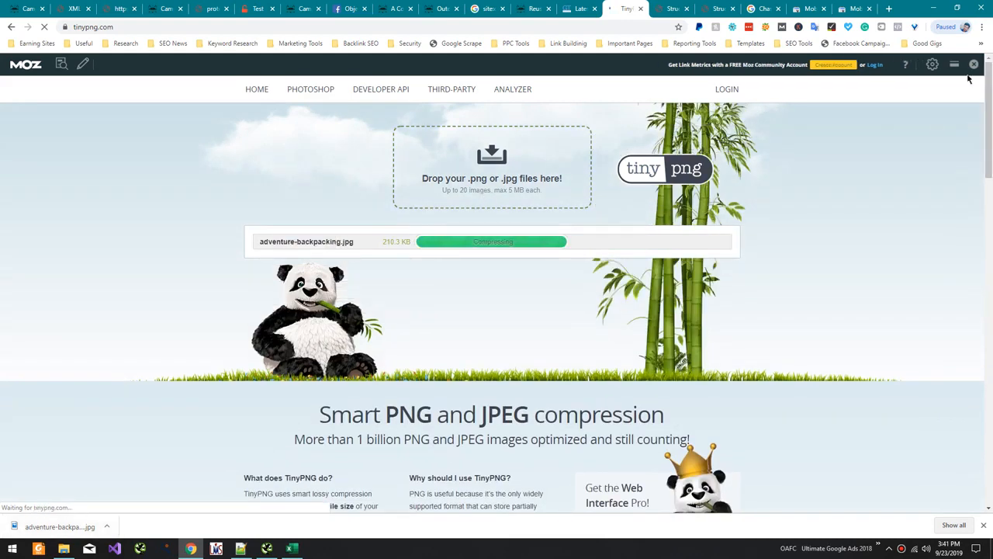
scroll(793, 124, "down", 1)
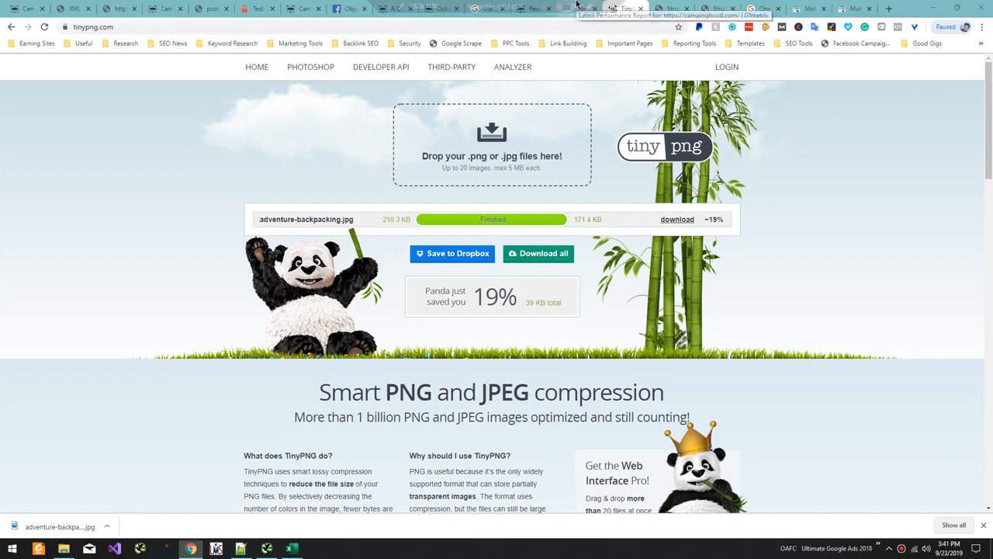
Step: Switch to the Excel checklist and enter "No" as the Image Compression answer in cell C104
key("alt+Tab")
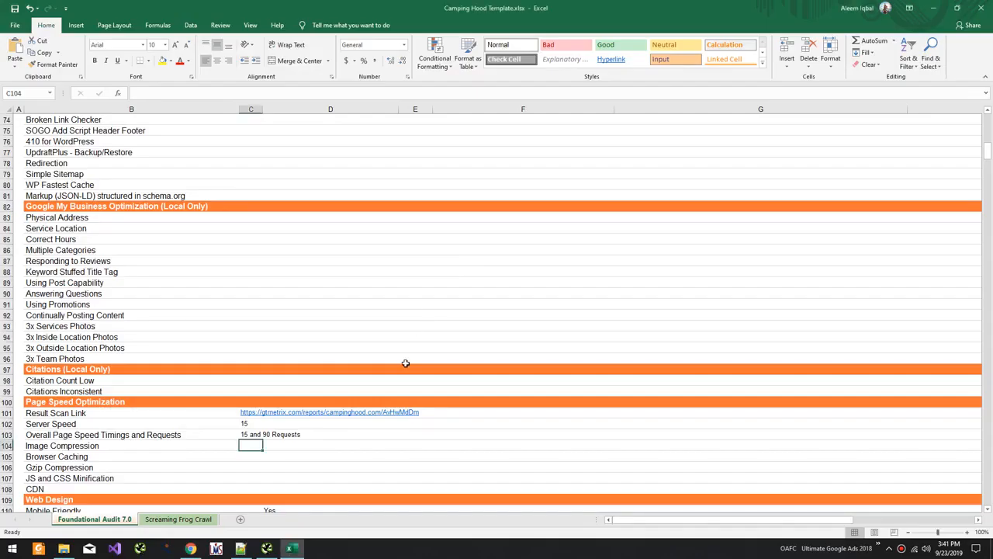
type("19%")
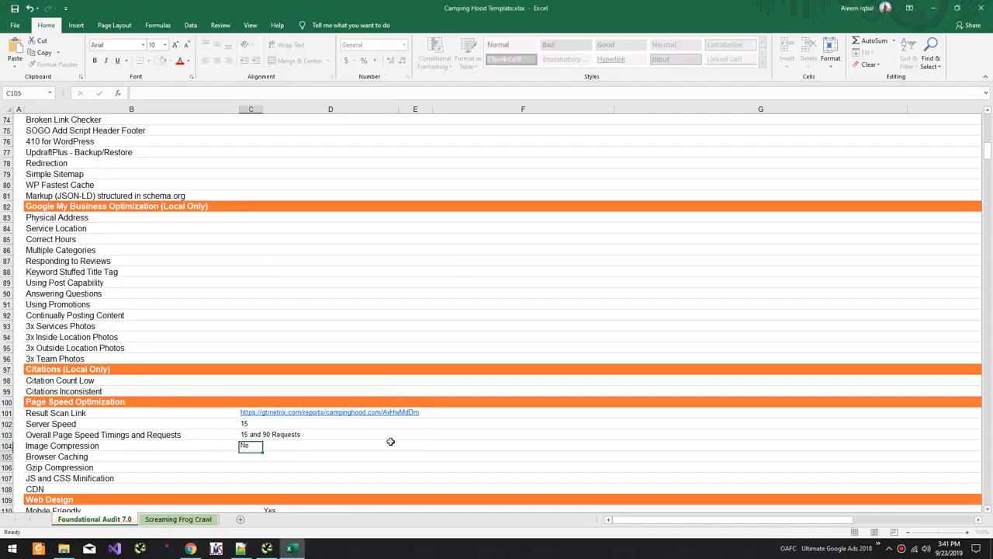
key("Return")
Step: Examine the Leverage browser caching recommendation in the browser's GTmetrix PageSpeed results and return to the Excel checklist
key("alt+Tab")
left_click(580, 9)
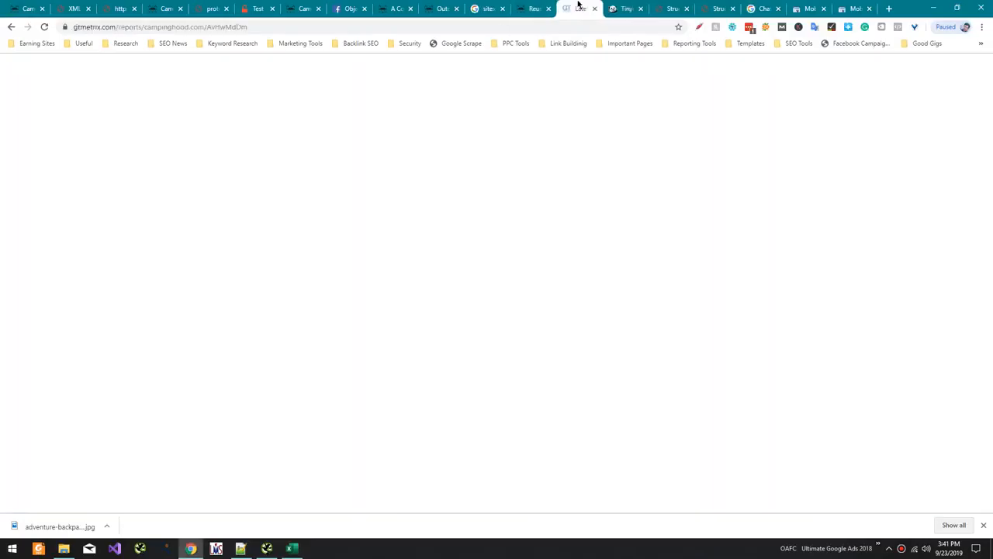
left_click(161, 65)
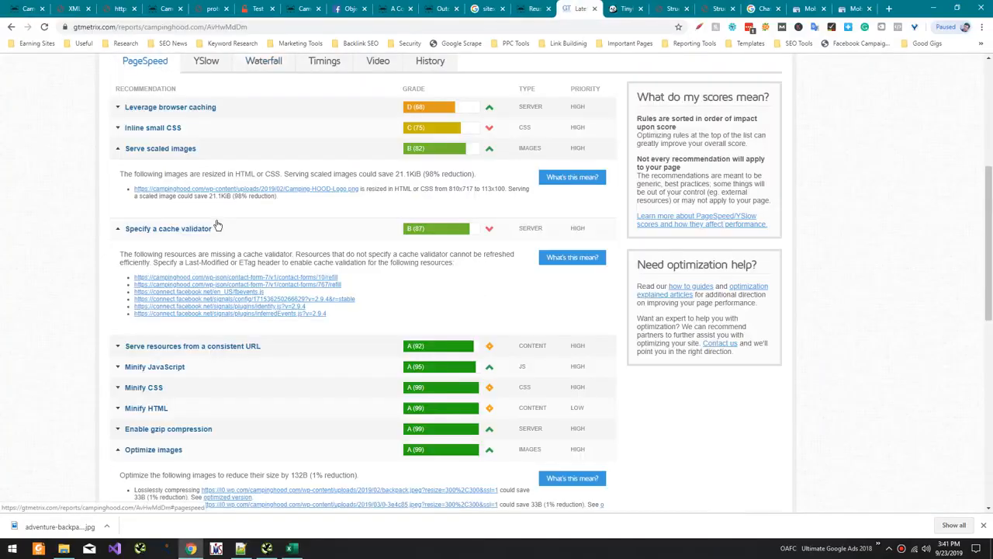
scroll(130, 268, "up", 2)
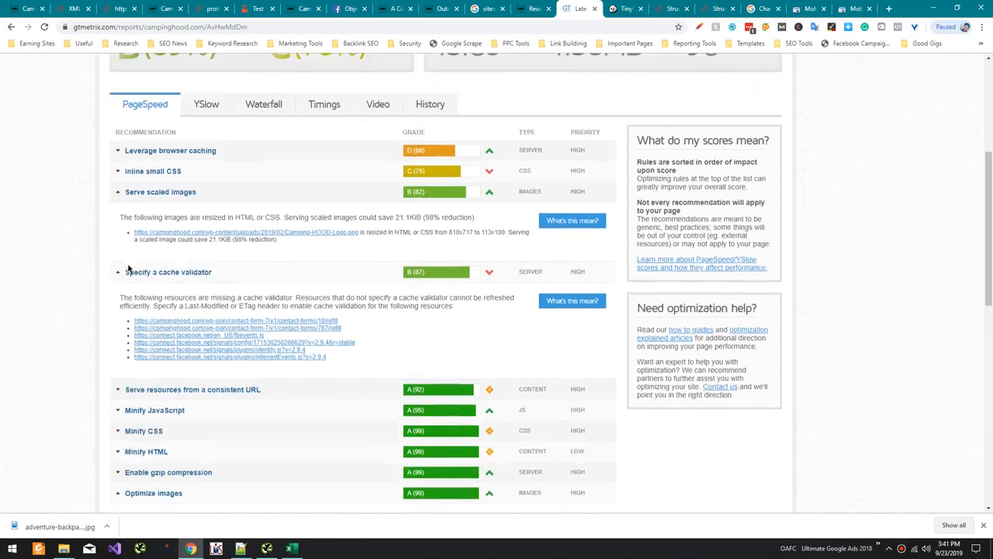
left_click(235, 213)
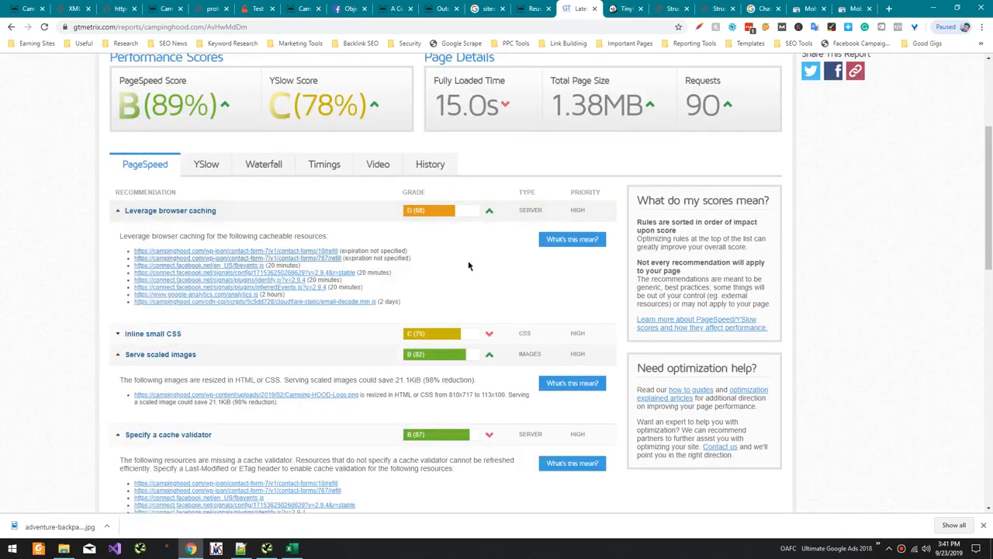
key("alt+Tab")
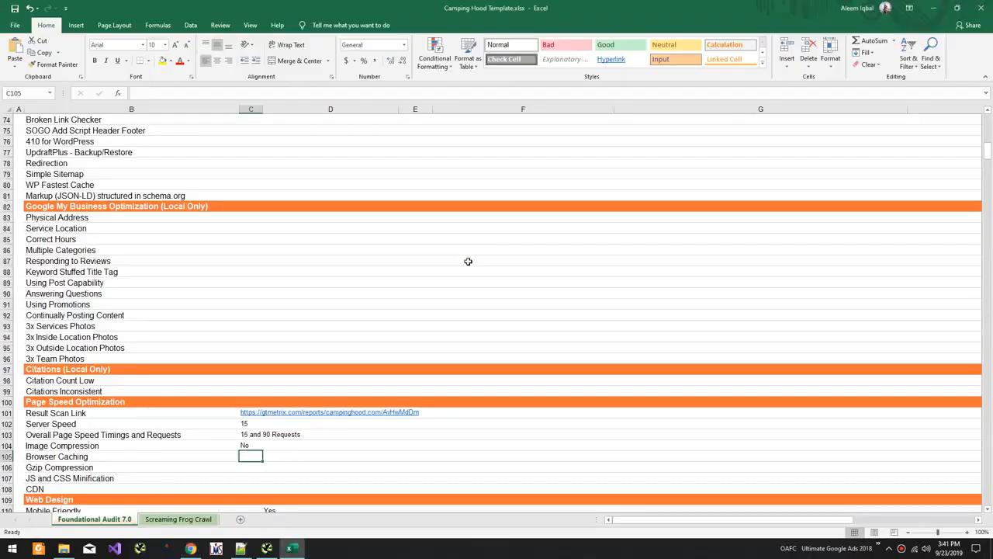
Step: Enter "No" as the Browser Caching answer in cell C105 and switch to the GTmetrix report in the browser
type("No")
key("Return")
key("alt+Tab")
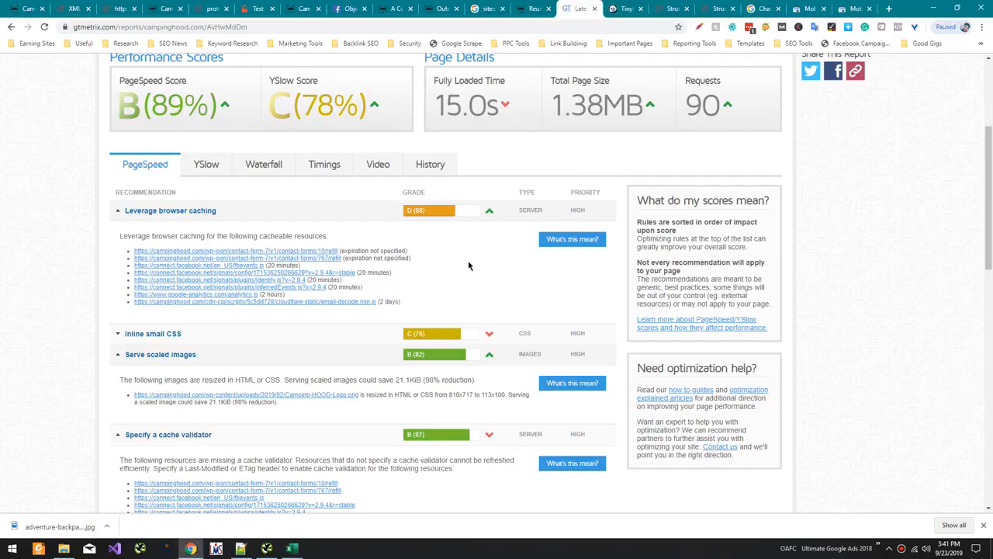
Step: Search the report for "Gz", expand Enable gzip compression, and enter "Yes" as the Gzip Compression answer in cell C106 of the Excel checklist
scroll(177, 381, "down", 7)
scroll(197, 333, "up", 1)
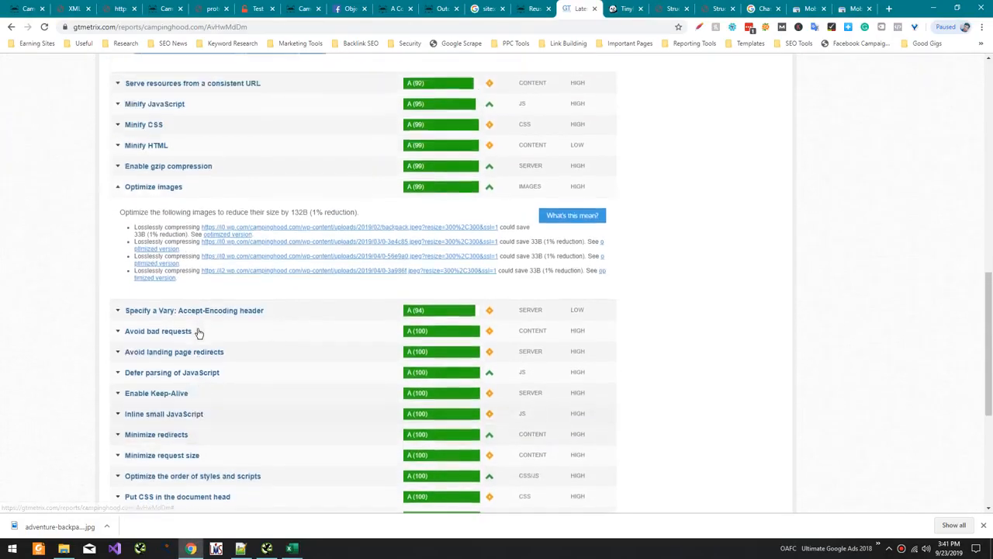
scroll(207, 277, "down", 3)
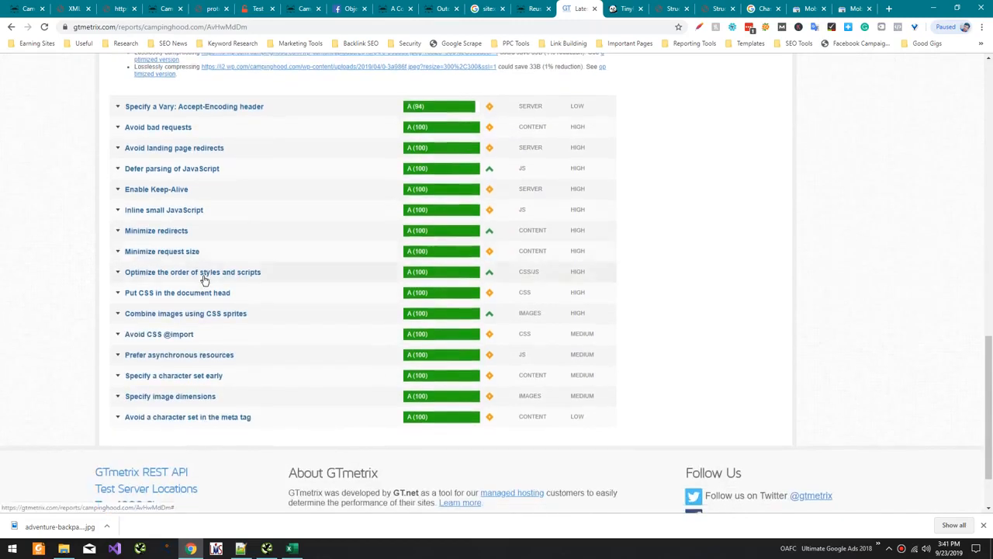
key("ctrl+f")
type("Gz")
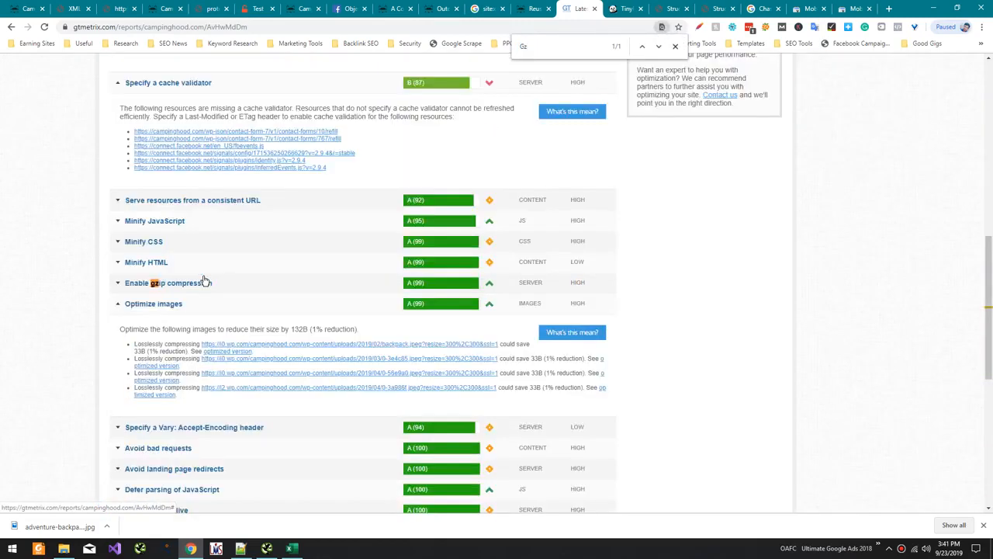
left_click(202, 283)
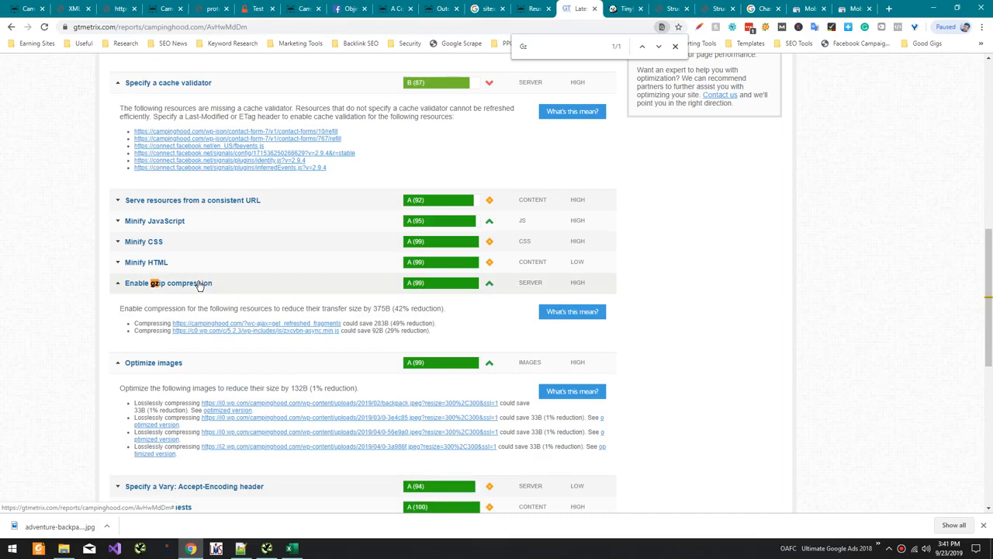
key("alt+Tab")
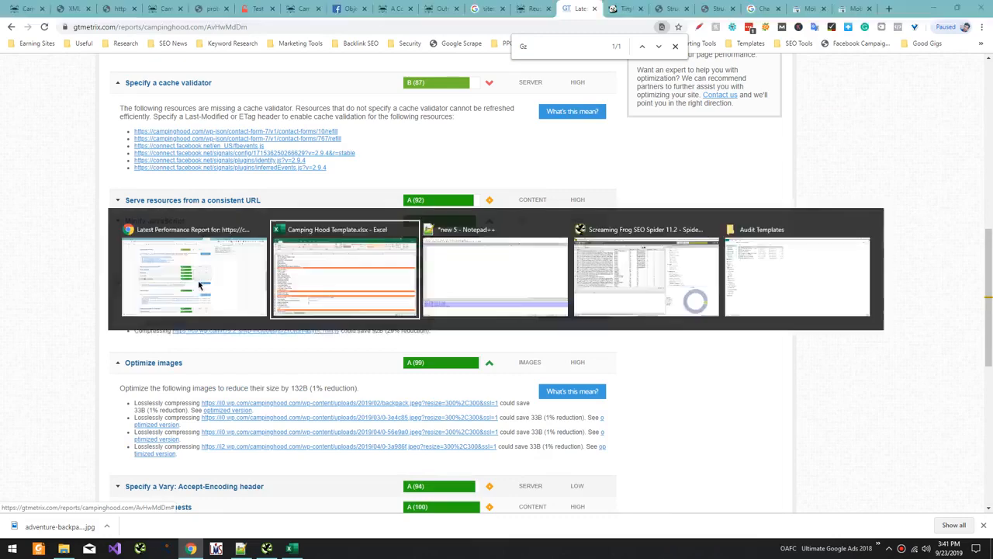
type("Yes")
key("Return")
Step: Check GTmetrix's Inline small CSS and Minify JavaScript recommendations and enter "No" as the JS and CSS Minification answer in cell C107 in Excel
key("alt+Tab")
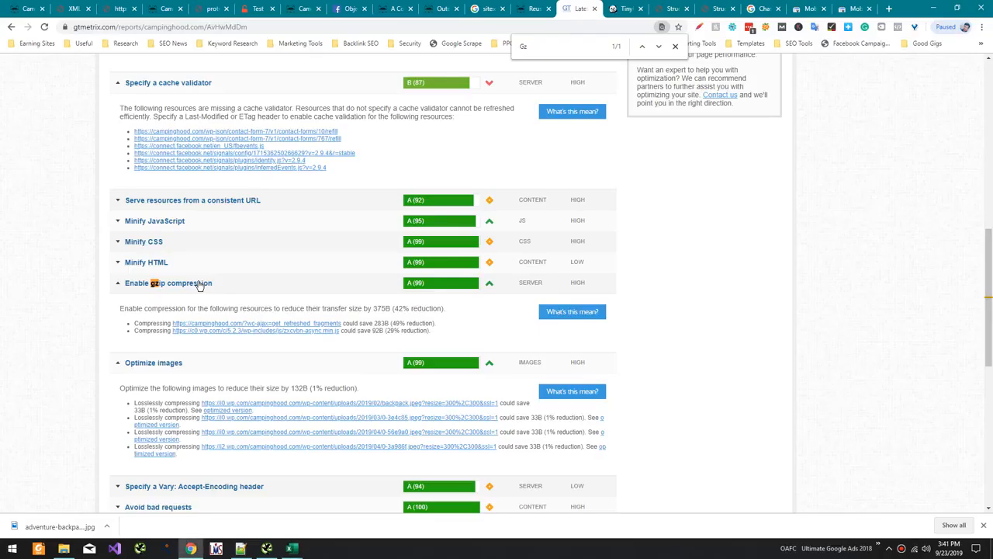
scroll(198, 286, "up", 7)
scroll(198, 286, "down", 6)
scroll(197, 286, "up", 2)
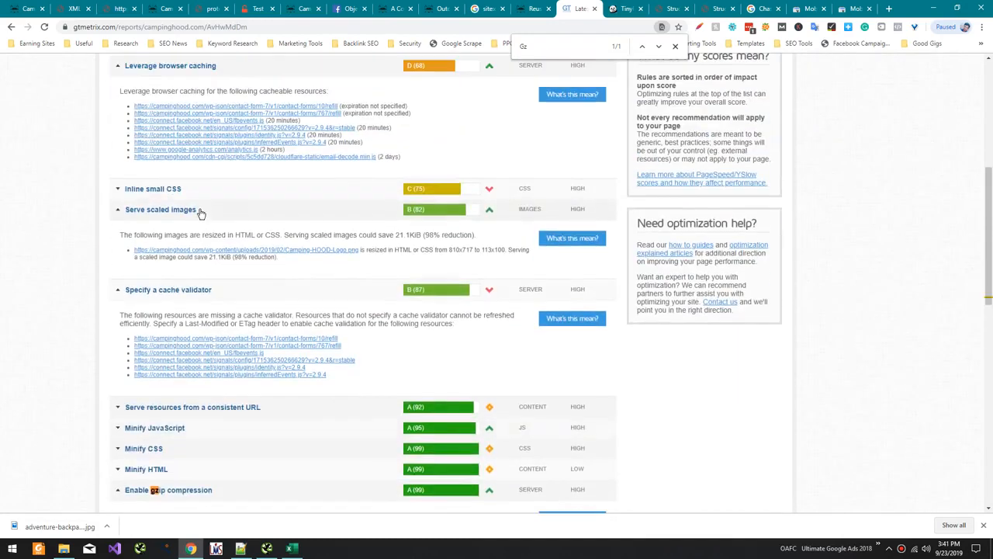
left_click(190, 191)
scroll(137, 295, "down", 1)
scroll(137, 295, "down", 4)
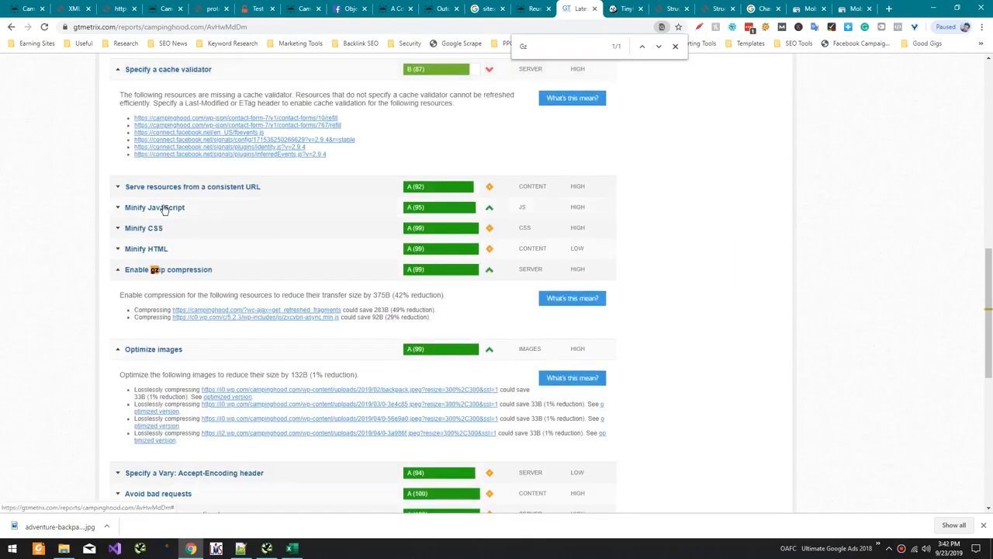
left_click(176, 208)
key("alt+Tab")
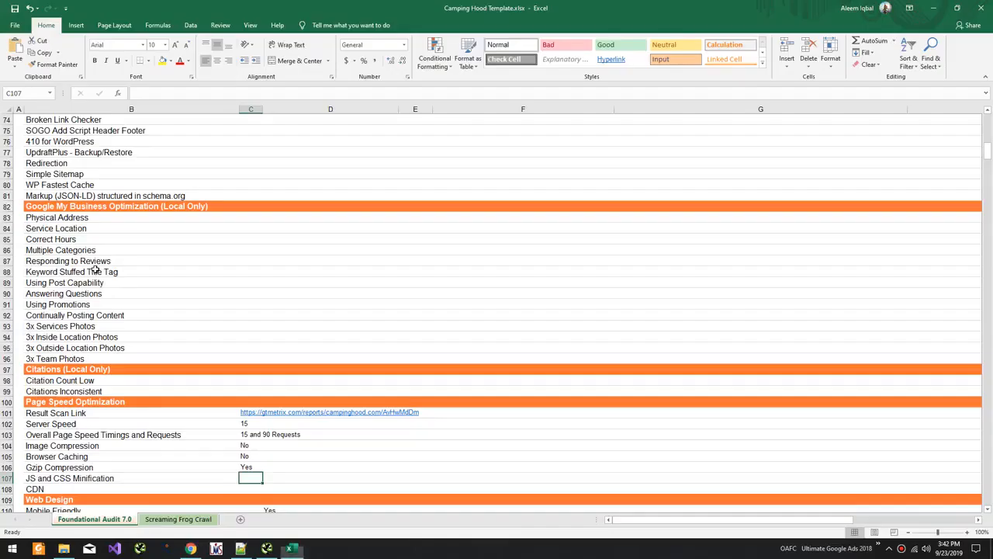
type("No")
key("Return")
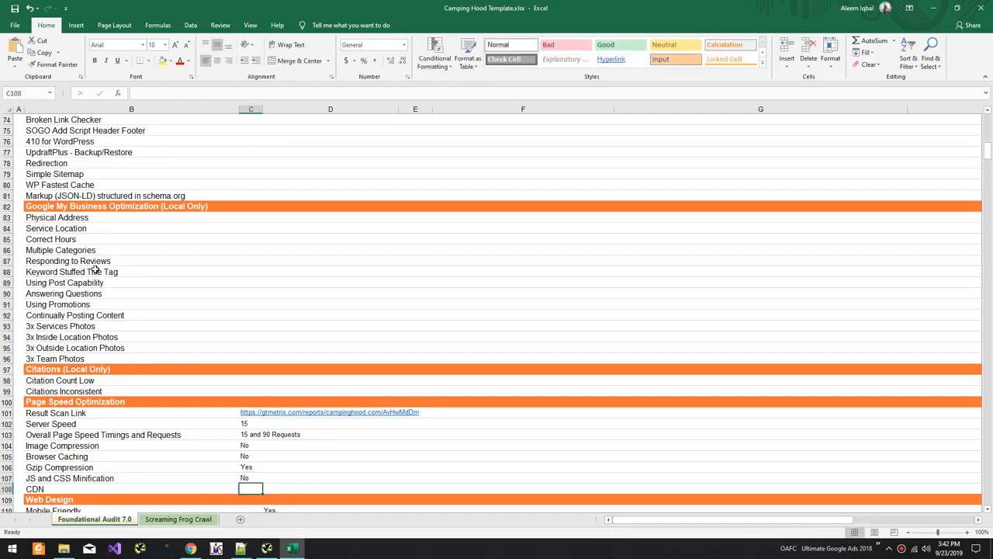
Step: Check Use a Content Delivery Network (CDN) in GTmetrix's YSlow results and enter "Yes" as the CDN answer in cell C108 in Excel
key("alt+Tab")
scroll(108, 250, "up", 5)
left_click(204, 72)
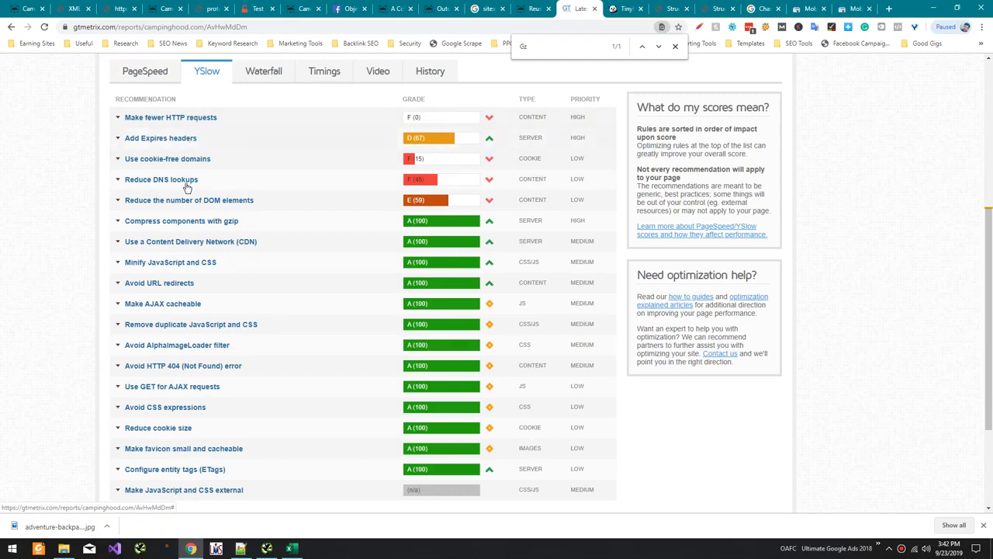
left_click(190, 243)
key("alt+Tab")
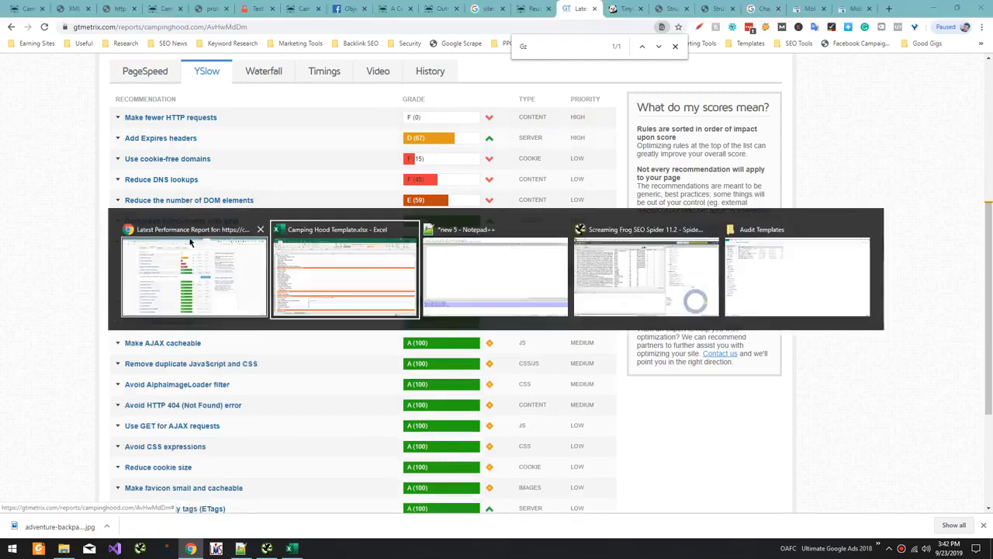
type("Yes")
key("Return")
Step: Go back up to the checklist's Google Search Console section and select the Correct URL answer cell C51
scroll(189, 238, "down", 6)
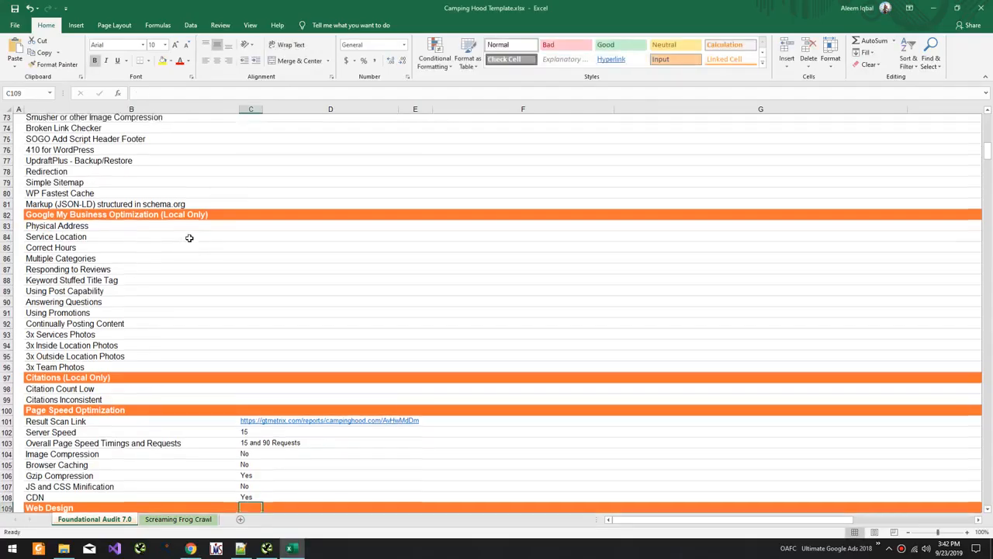
scroll(149, 294, "up", 11)
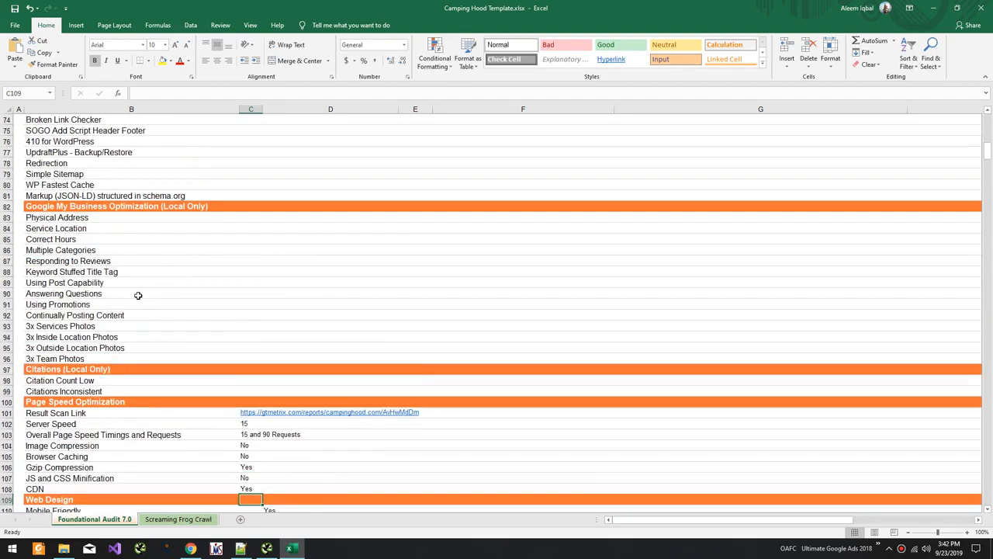
scroll(138, 285, "up", 7)
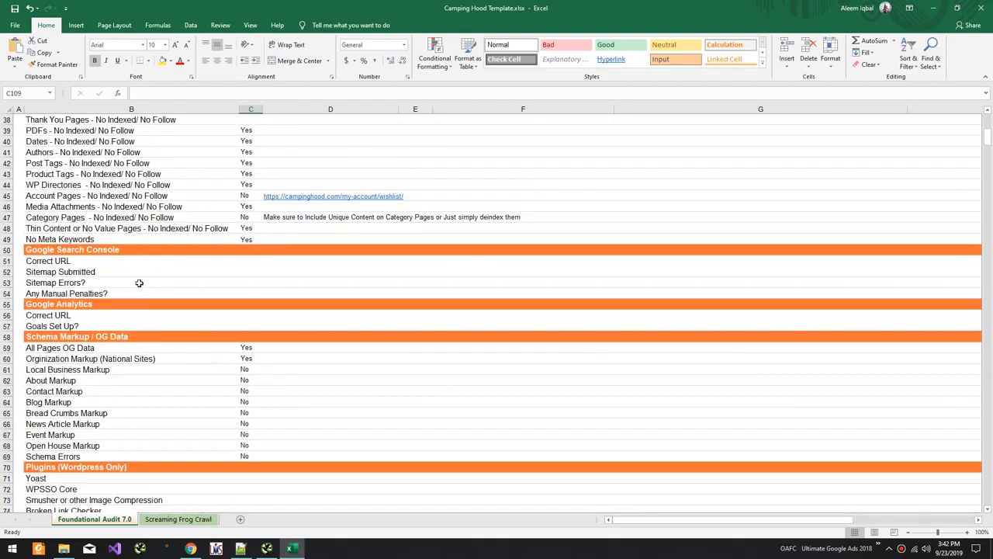
left_click_drag(114, 261, 248, 264)
left_click(251, 264)
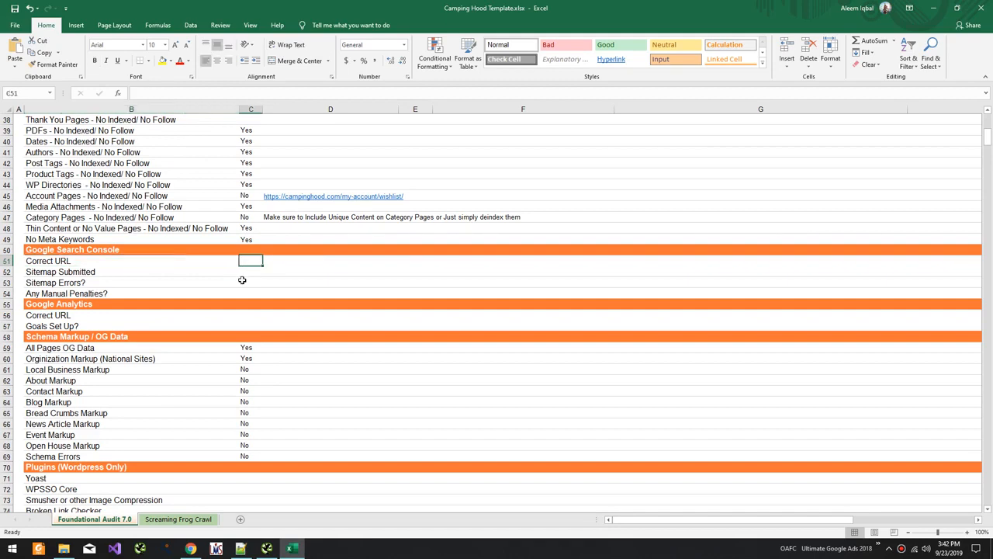
key("alt+Tab")
key("ctrl+t")
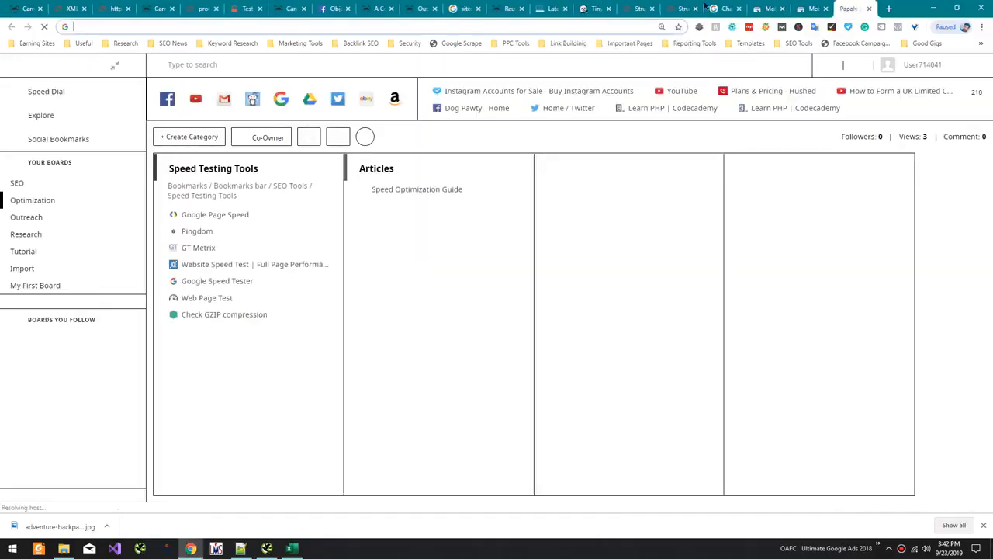
key("ctrl+shift+Tab")
key("alt+Tab")
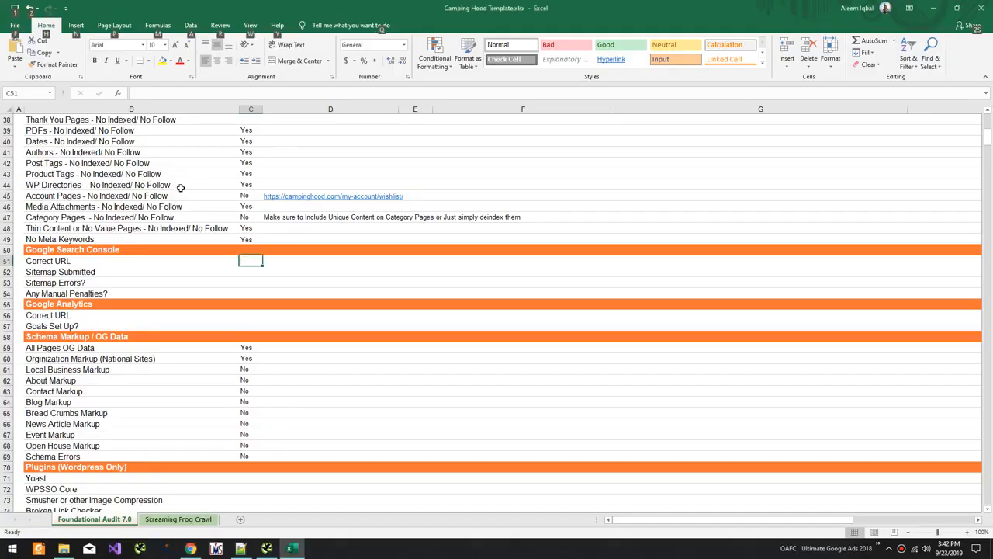
key("alt+Tab")
key("alt+Tab")
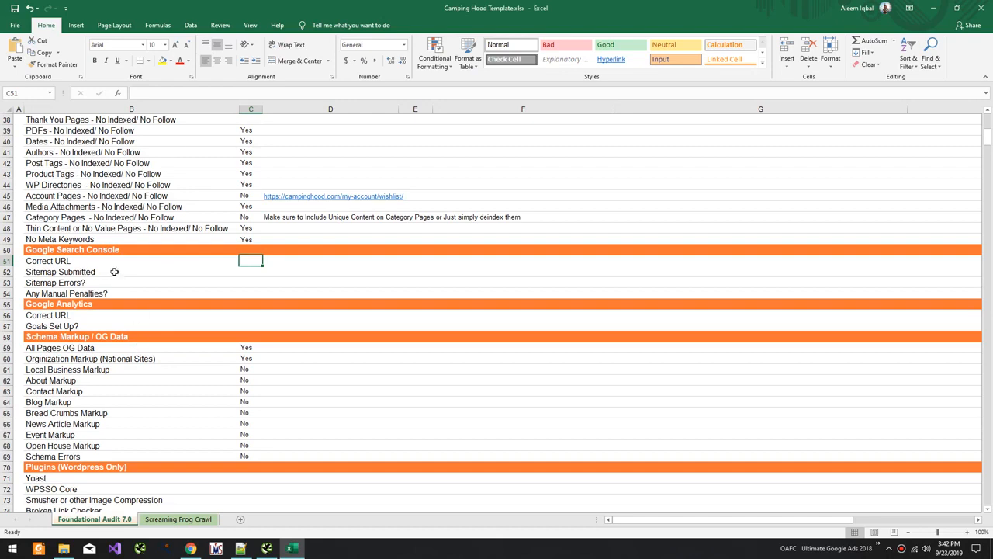
Step: Switch to the browser and close the Structured Data Testing Tool tab whose blog test is not for campinghood.com
key("alt+Tab")
left_click(681, 9)
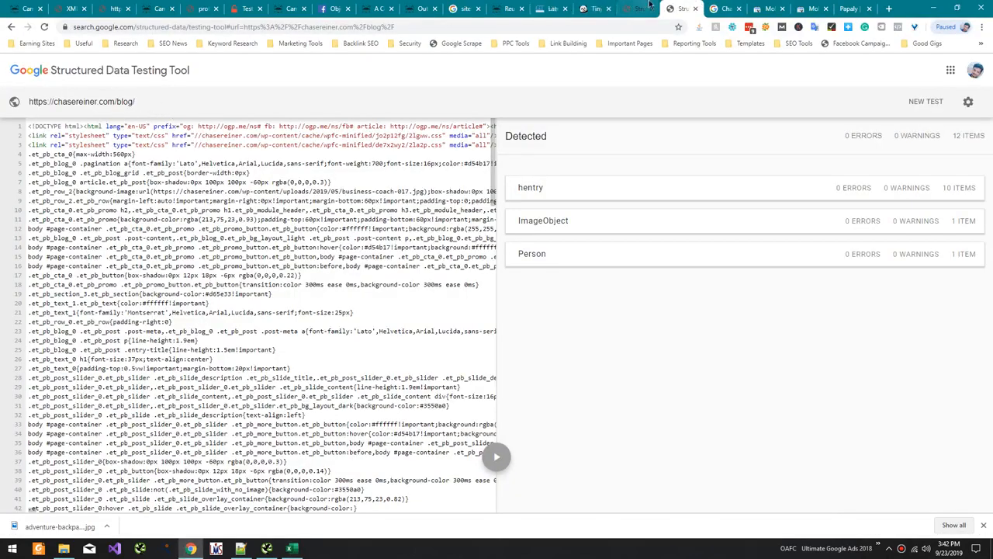
key("ctrl+w")
left_click(656, 6)
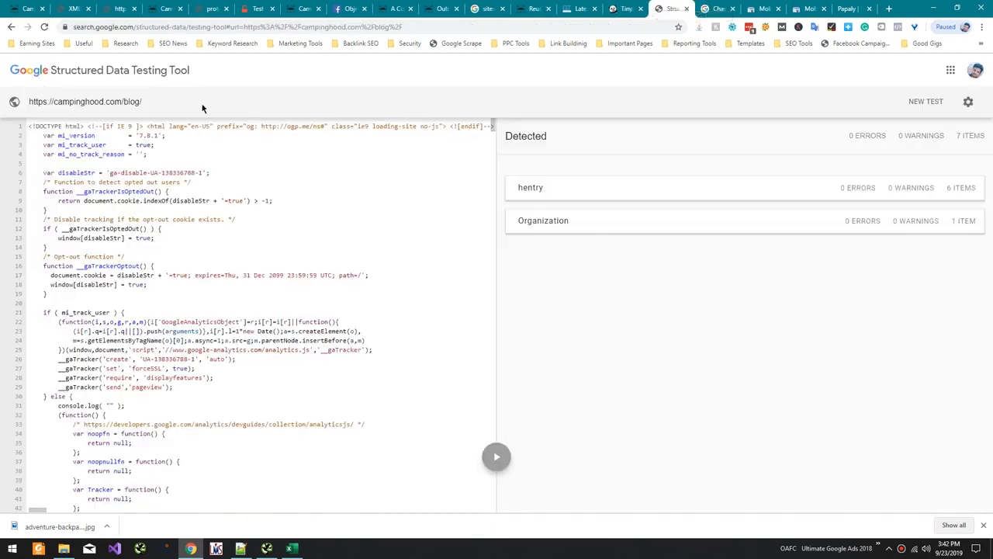
left_click(487, 8)
left_click(534, 9)
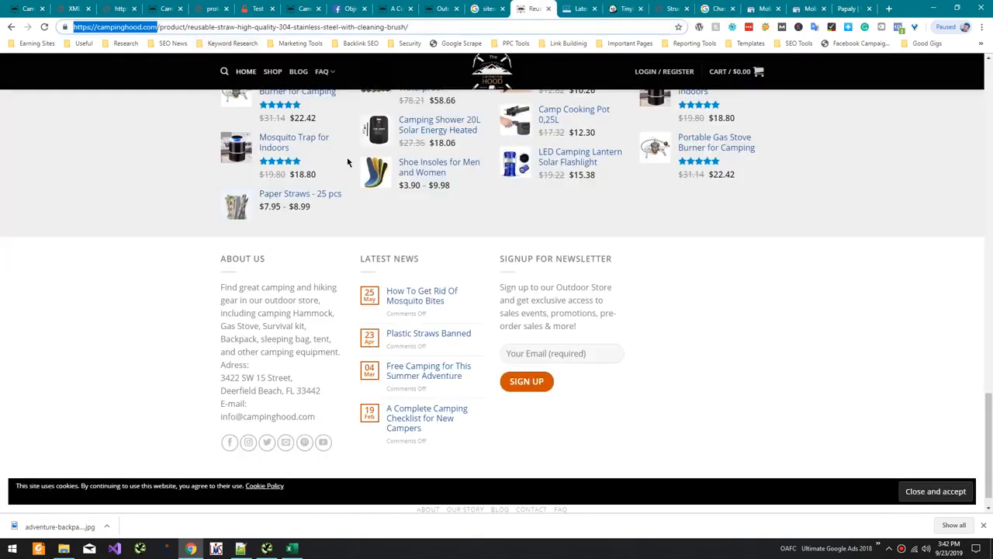
key("ctrl+c")
key("alt+Tab")
key("ctrl+v")
left_click(251, 272)
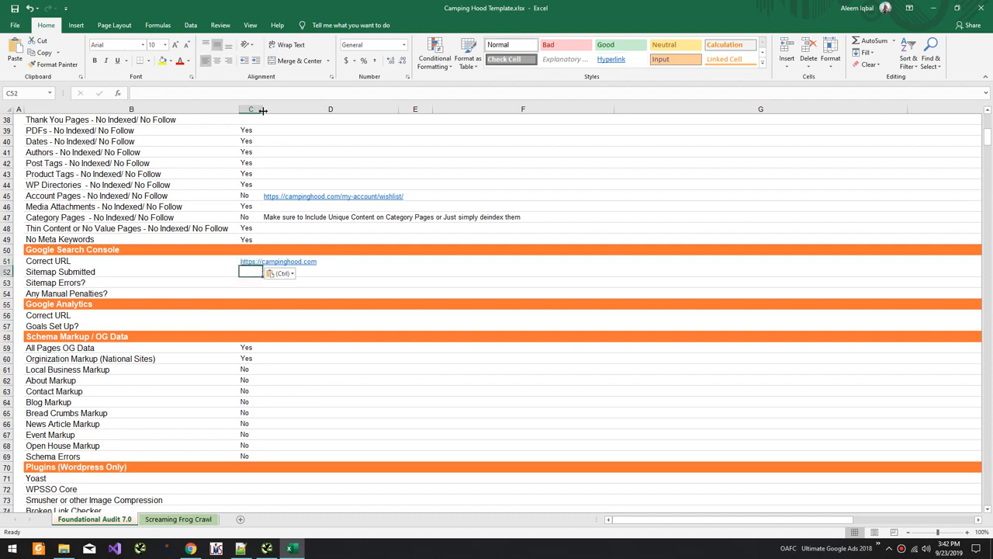
left_click_drag(262, 110, 331, 111)
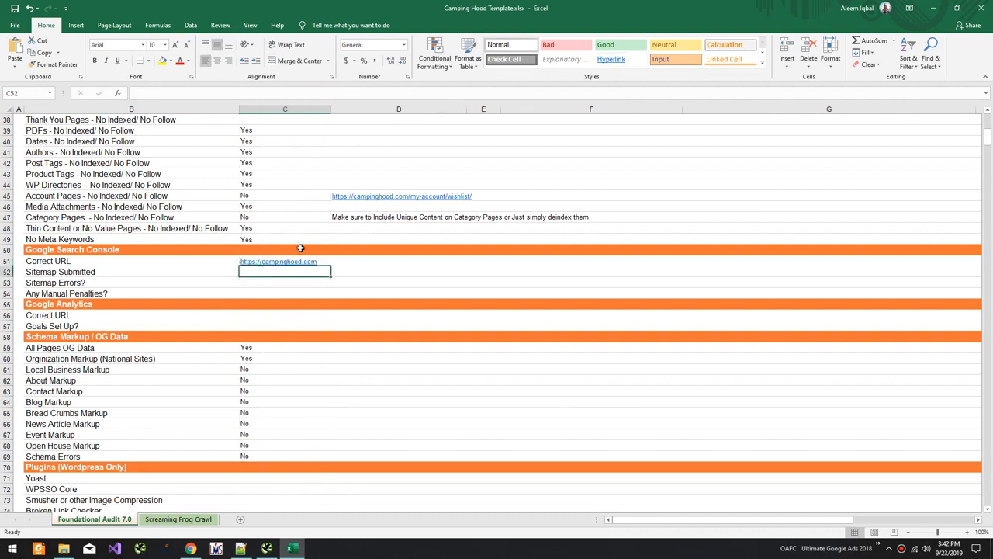
Step: Try to move the Account Pages wishlist link from cell D45 to C45, and undo the move
left_click(497, 196)
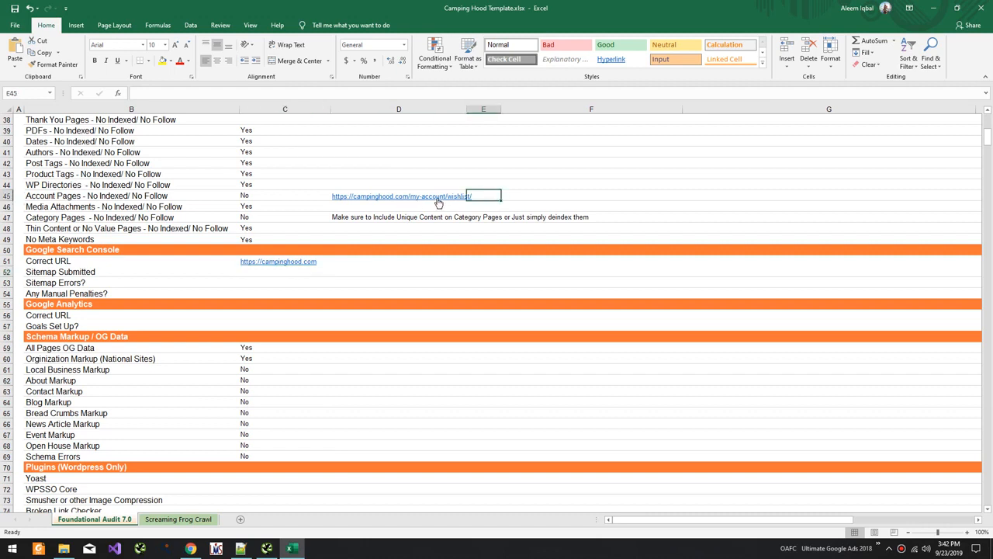
key("Left")
key("ctrl+x")
key("Left")
key("ctrl+v")
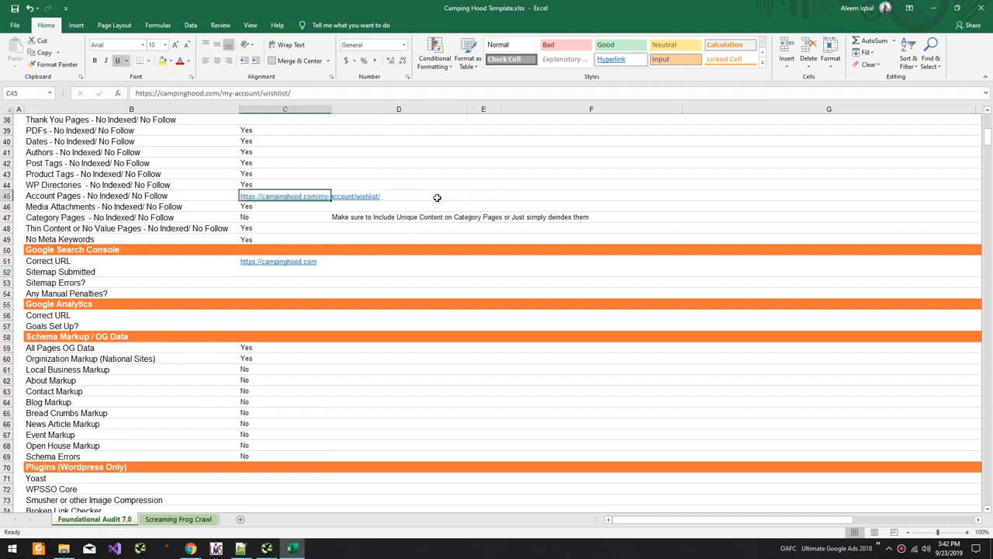
key("ctrl+z")
key("Right")
key("ctrl+x")
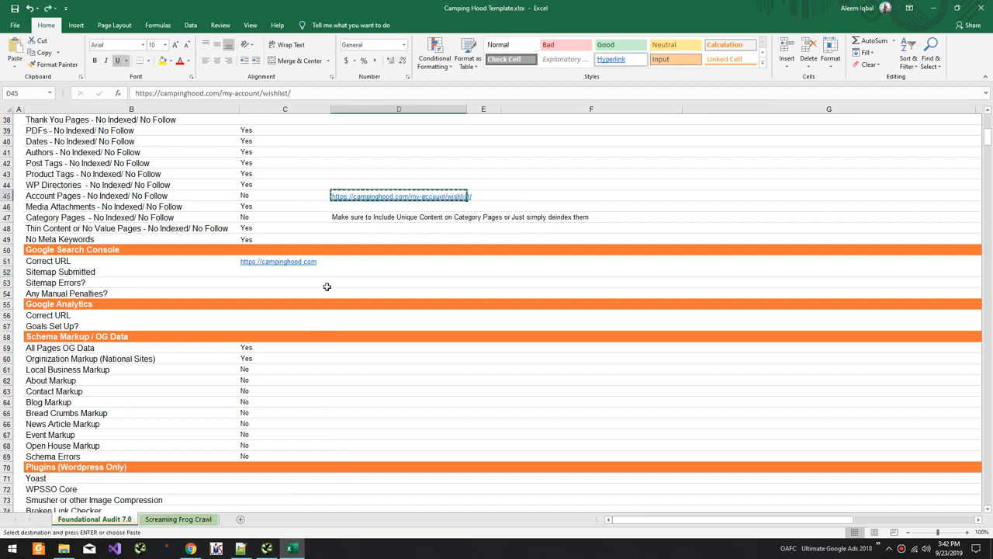
Step: Check the Sitemaps report in the browser's Google Search Console and enter "Yes" as the Sitemap Submitted answer in cell C52 in Excel
left_click(346, 271)
left_click(274, 273)
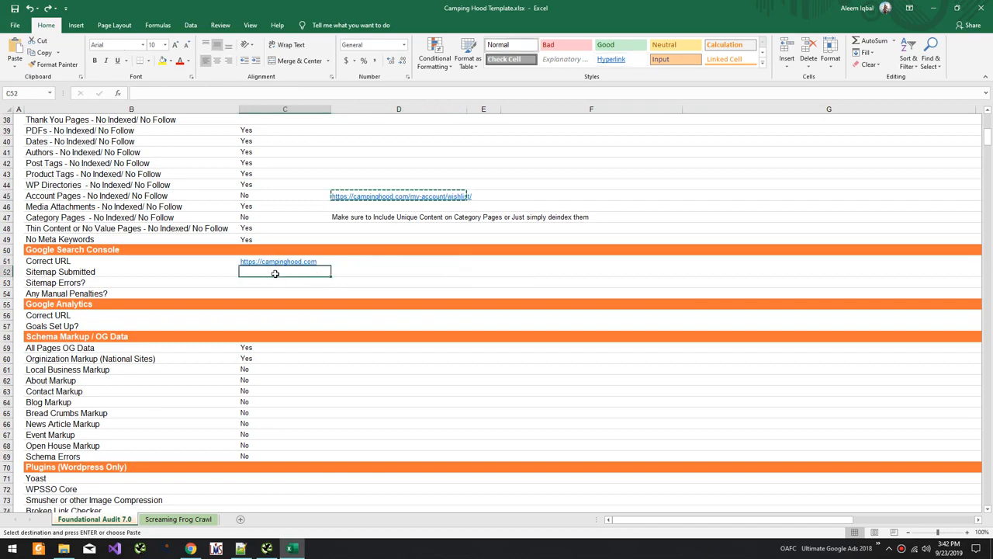
key("alt+Tab")
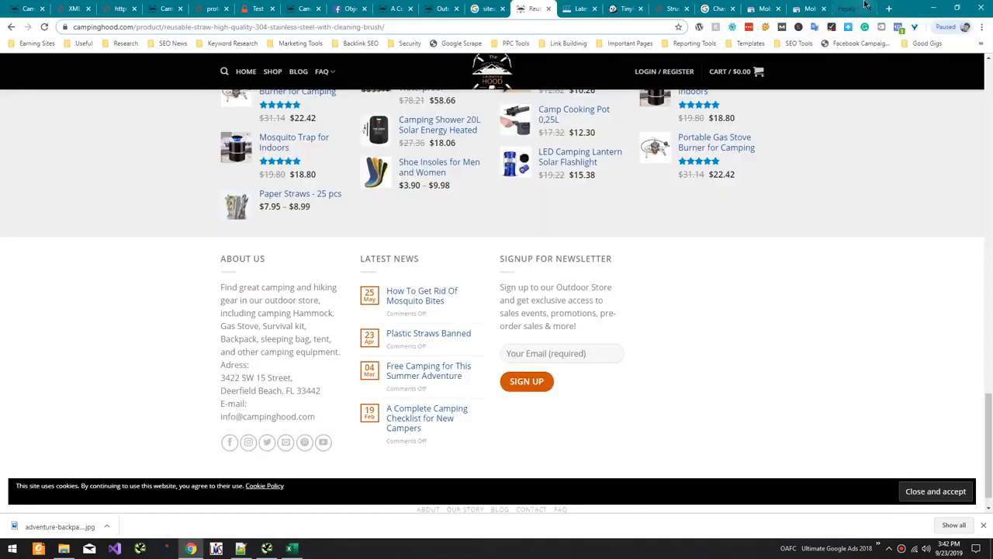
left_click(804, 7)
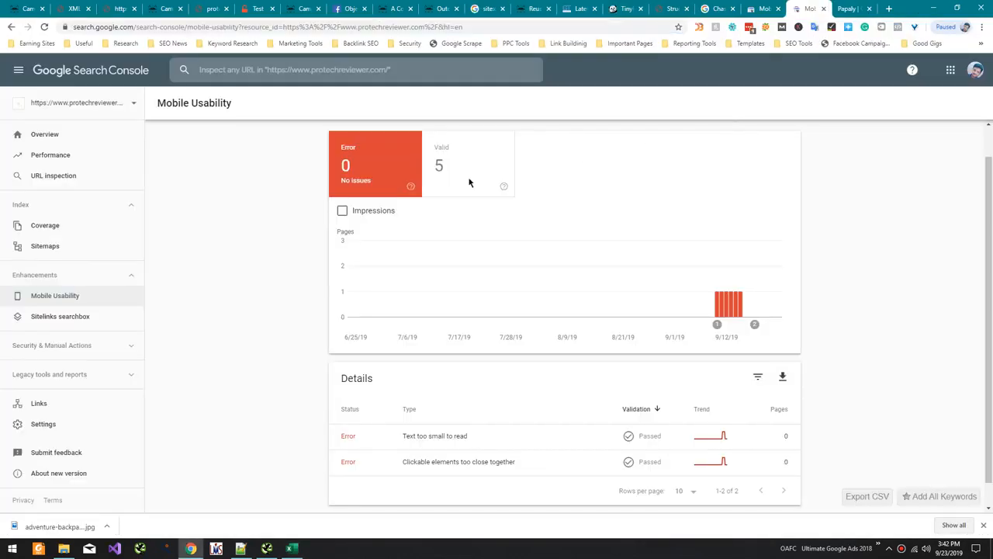
left_click(81, 246)
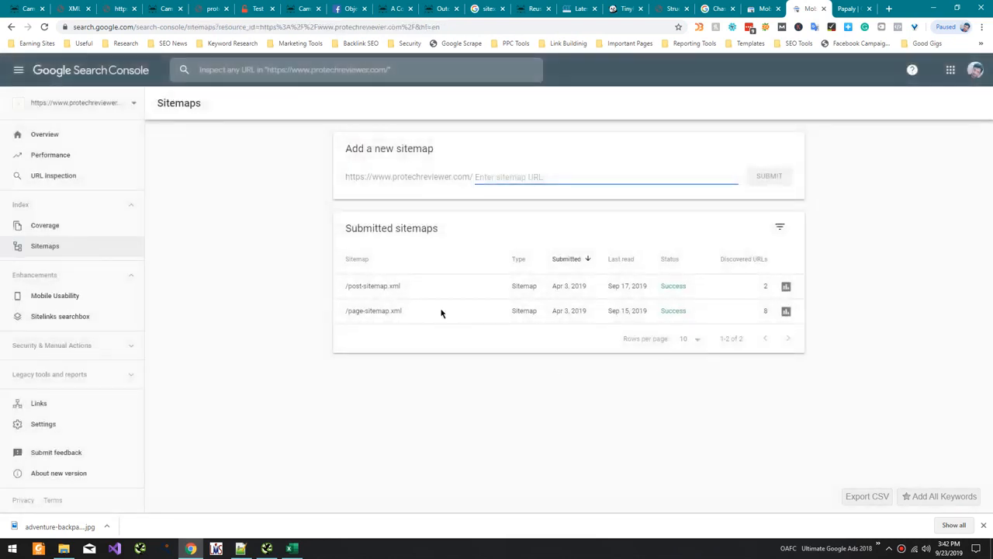
key("alt+Tab")
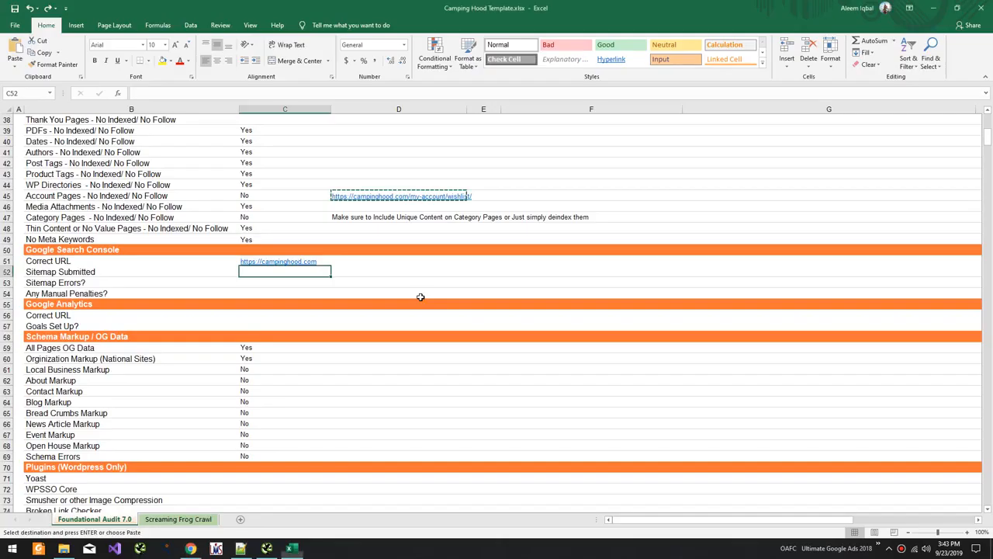
type("Yes")
key("Return")
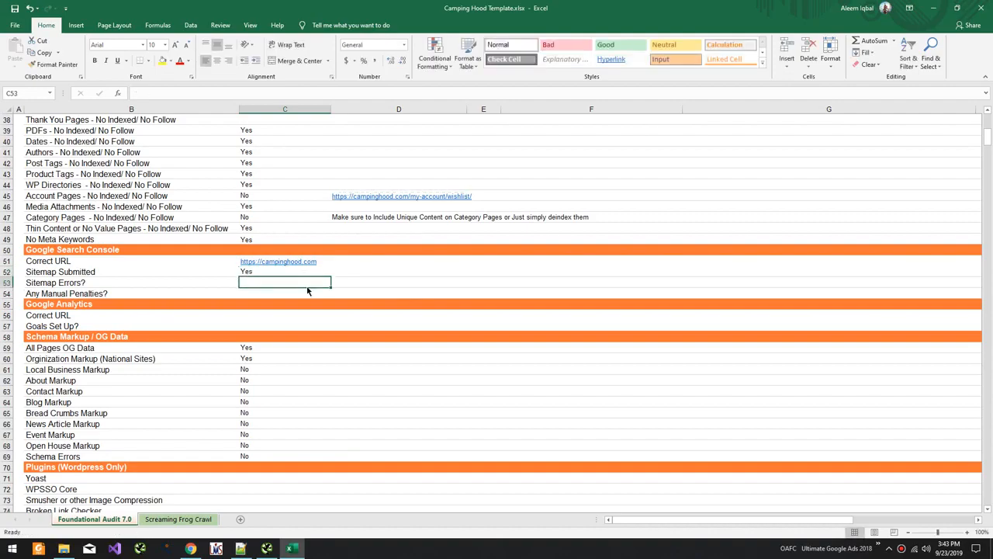
Step: Check the Coverage report in the browser's Google Search Console and enter "No" as the Sitemap Errors answer in cell C53 in Excel
key("alt+Tab")
key("alt+Tab")
key("alt+Tab")
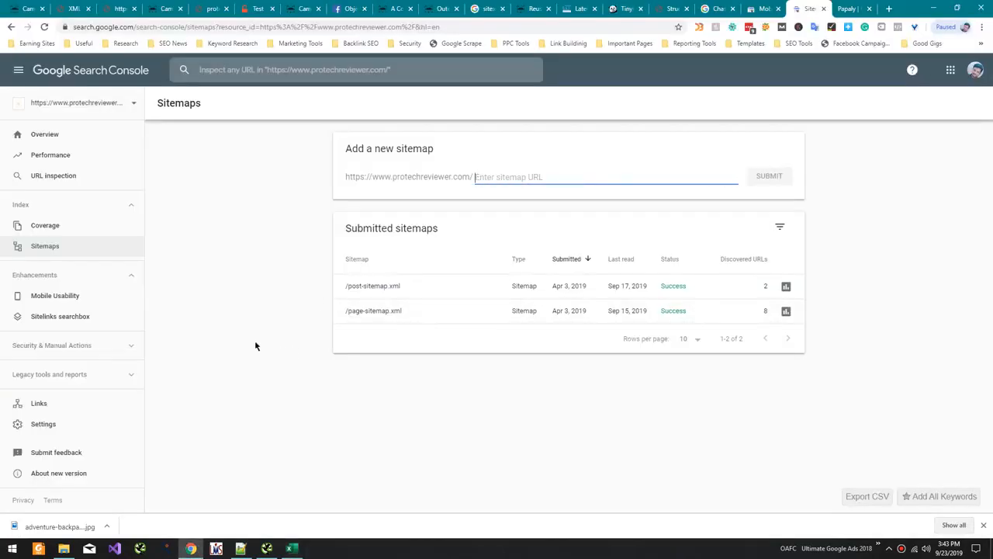
left_click(73, 227)
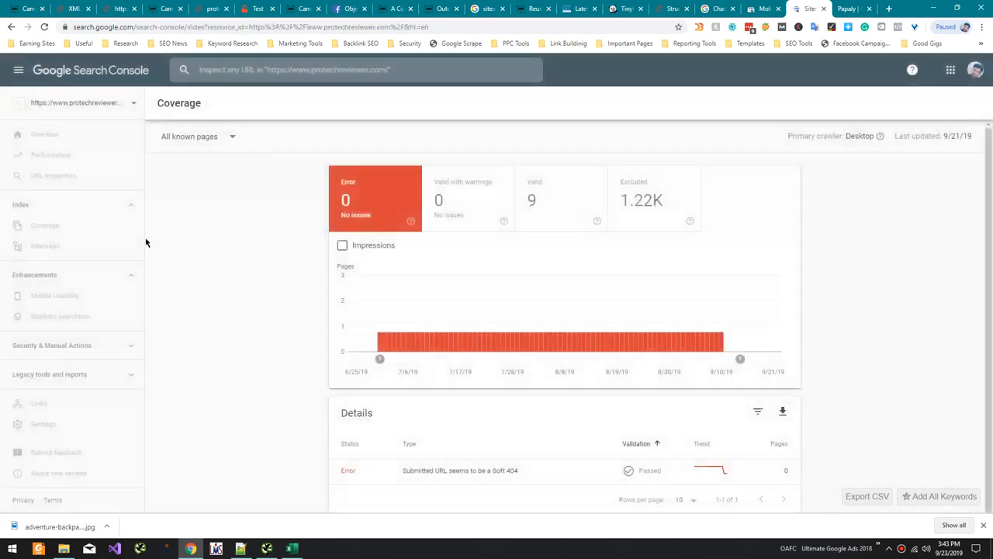
key("alt+Tab")
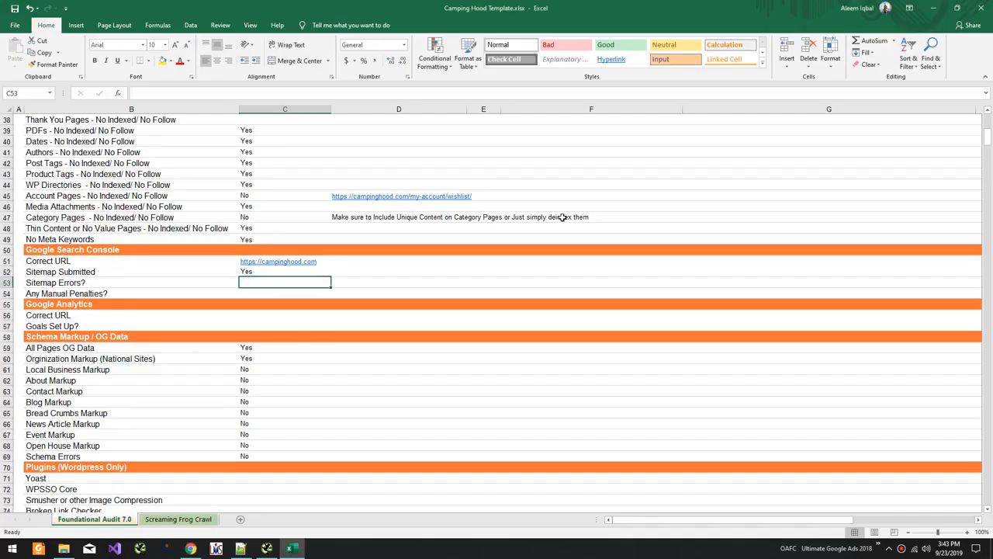
type("No")
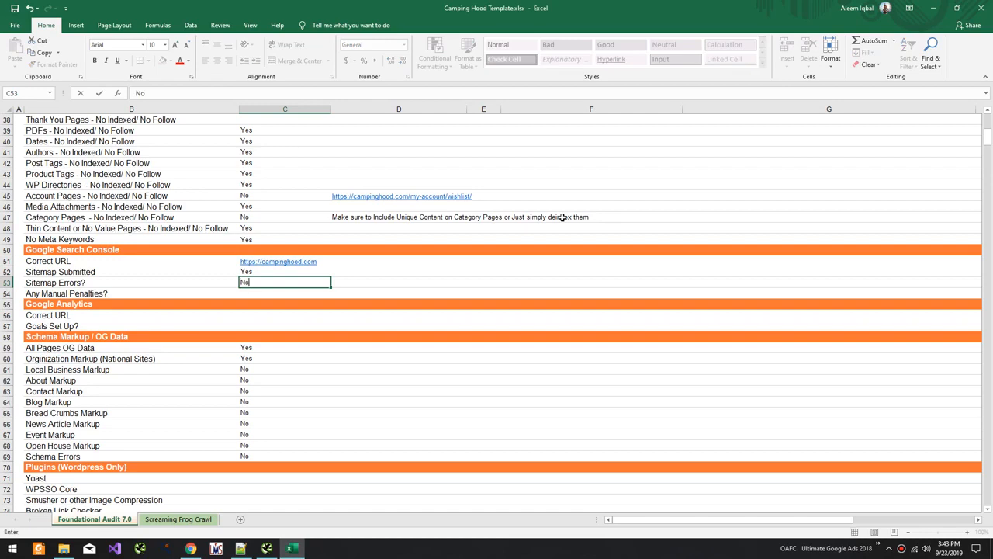
key("Return")
Step: Check the Manual actions report in the browser's Search Console and enter "No" for Any Manual Penalties in cell C54 in Excel
key("alt+Tab")
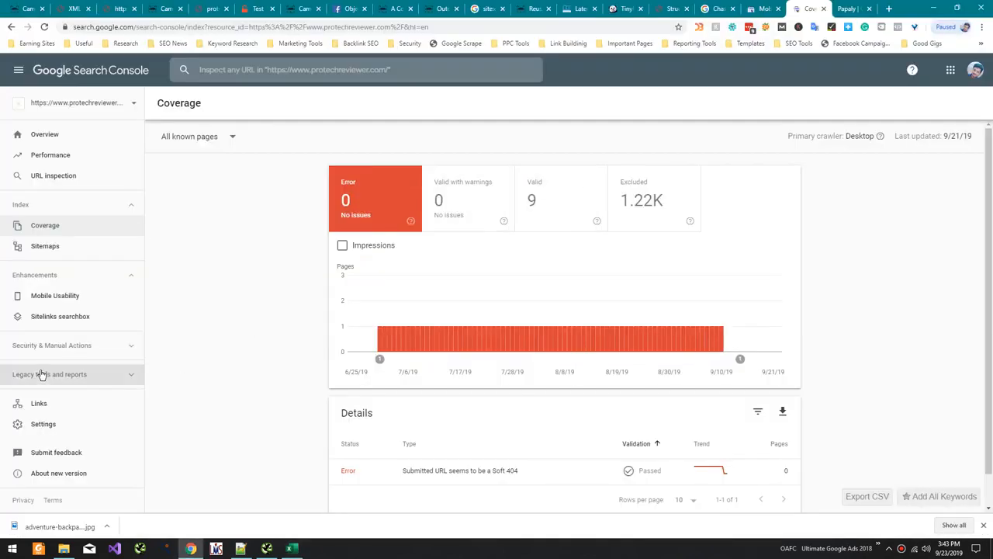
left_click(78, 345)
left_click(66, 368)
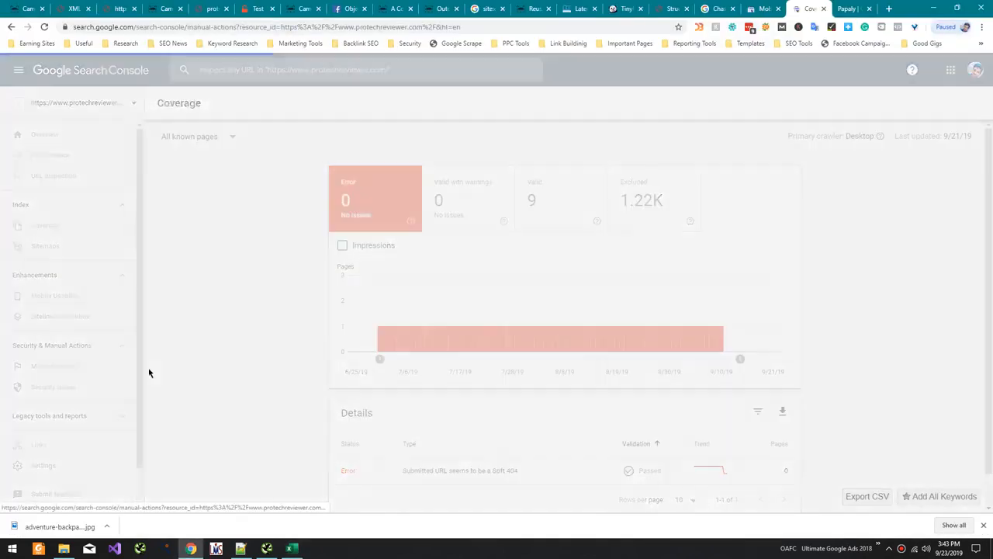
left_click(69, 383)
left_click(64, 372)
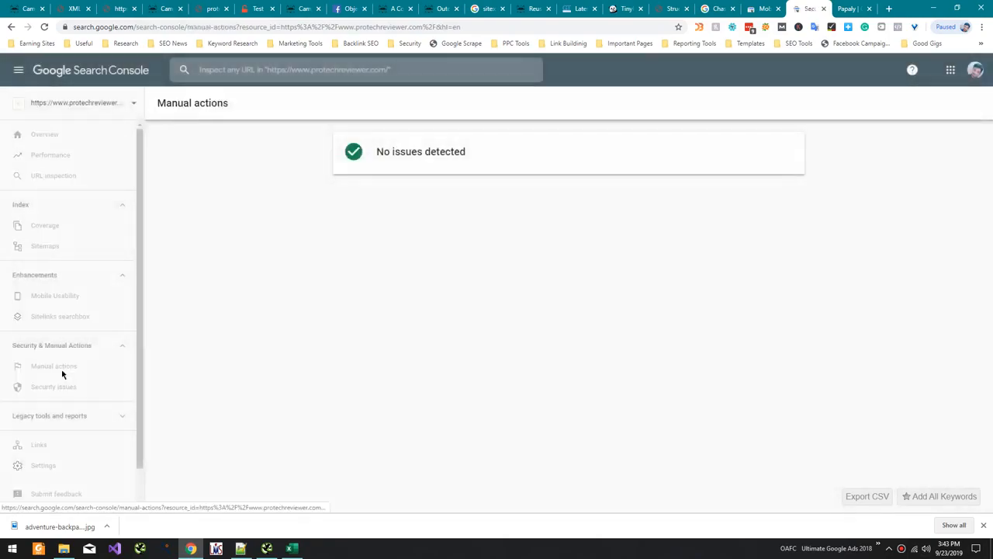
key("alt+Tab")
type("No")
key("Return")
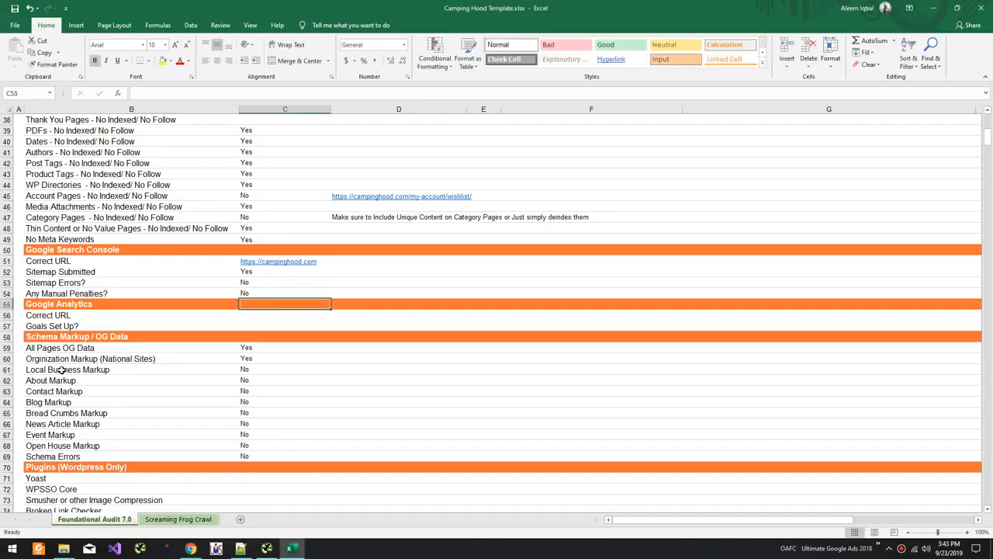
key("Return")
Step: Switch to the browser, search for "google analytics" in a new tab and open the Google Analytics site
key("alt+Tab")
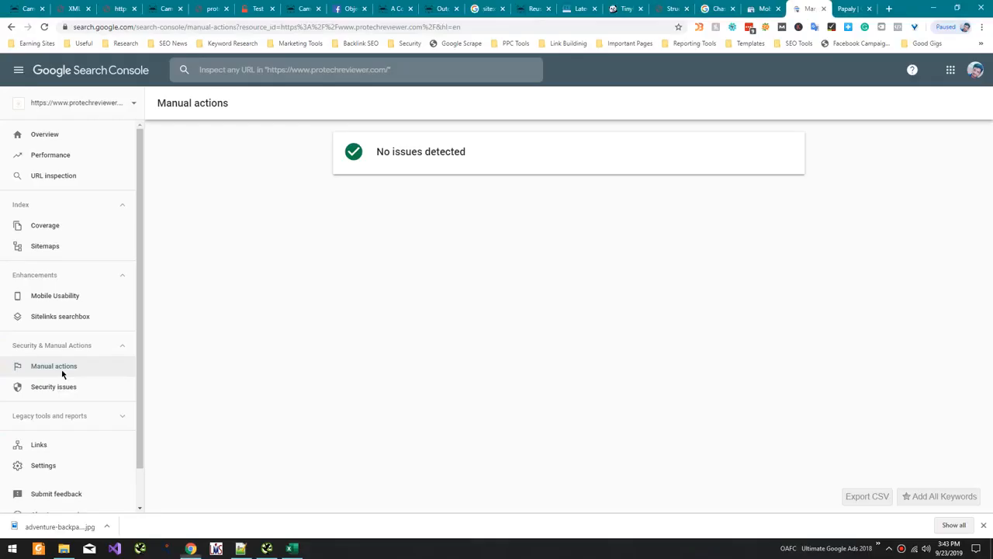
key("ctrl+t")
type("google anal")
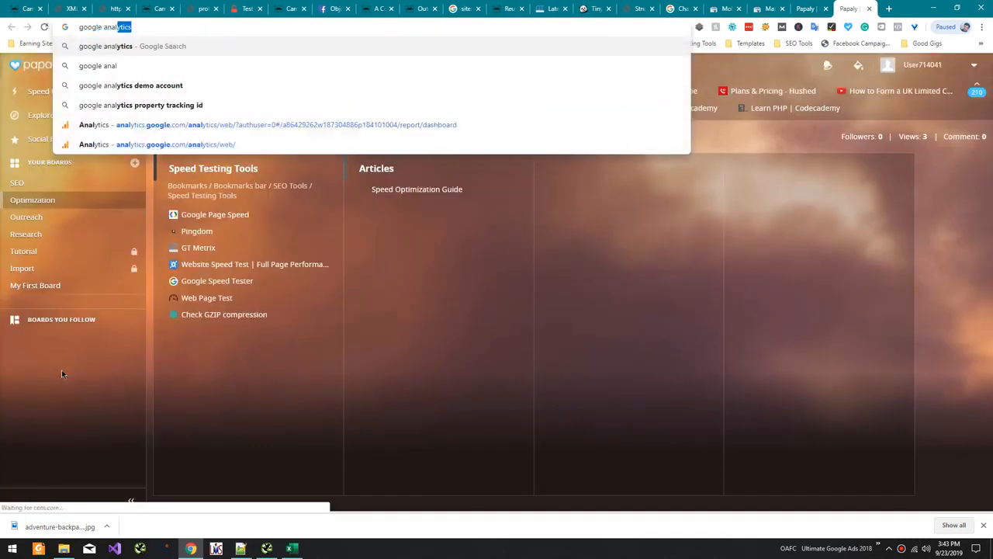
key("Return")
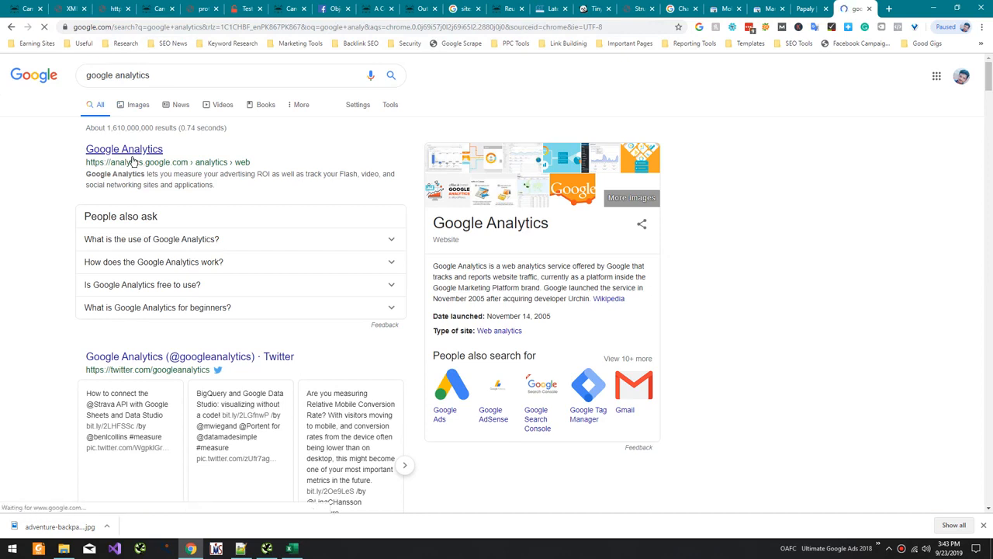
left_click(134, 160)
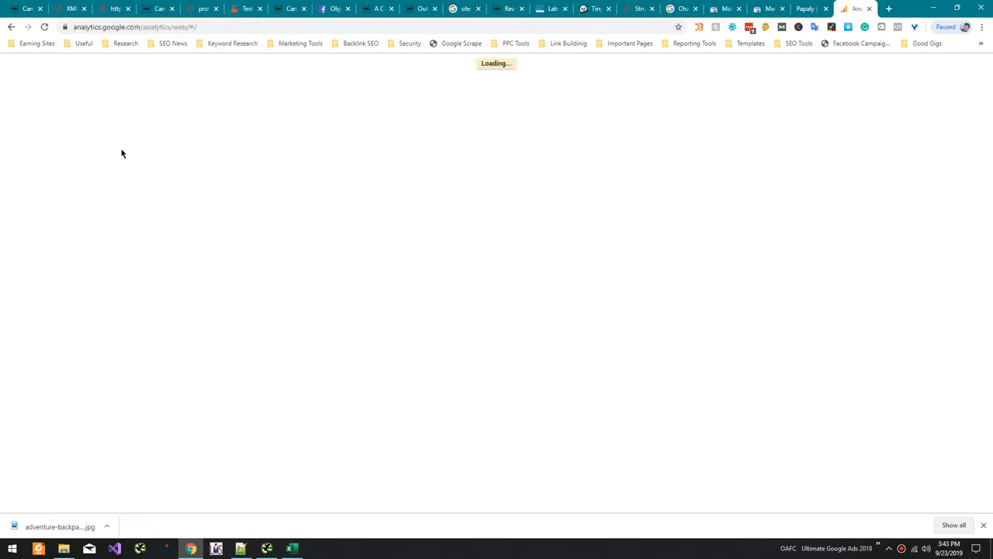
key("alt+Tab")
scroll(135, 216, "down", 12)
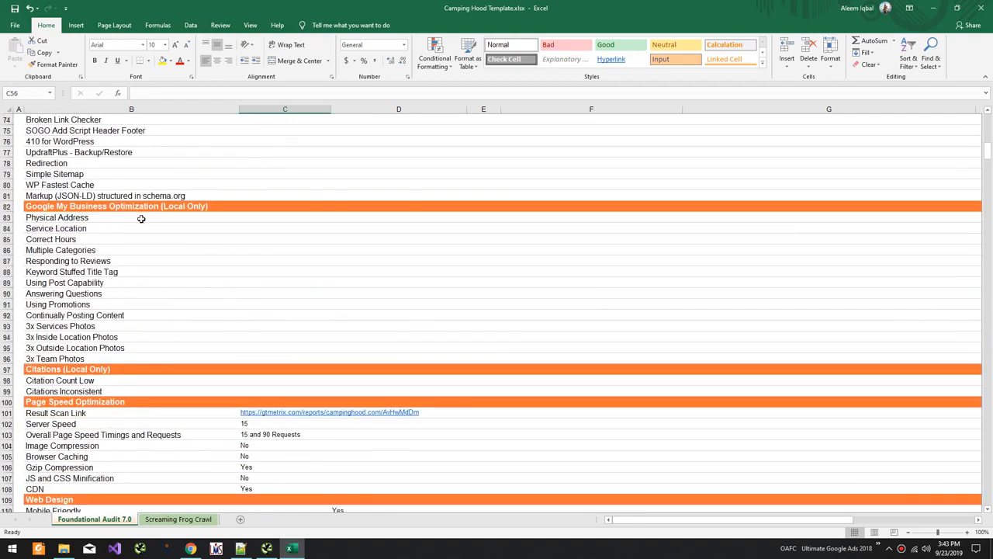
scroll(142, 220, "up", 5)
scroll(142, 219, "up", 17)
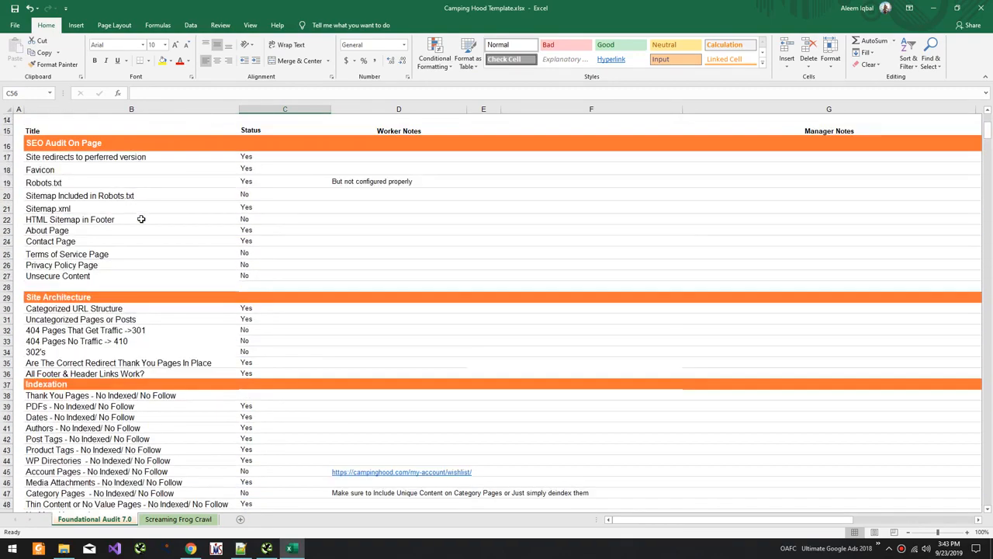
scroll(141, 218, "down", 9)
scroll(141, 219, "down", 1)
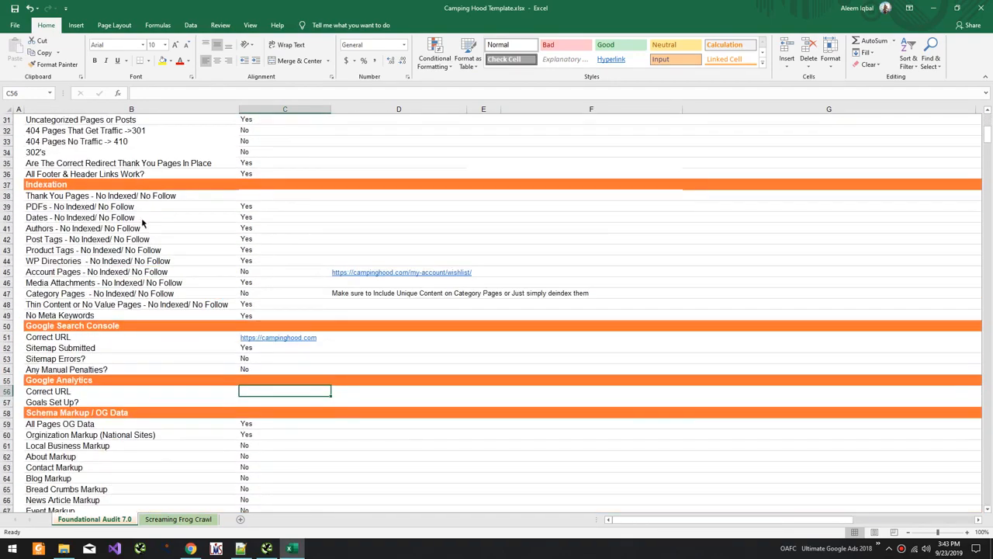
key("alt+Tab")
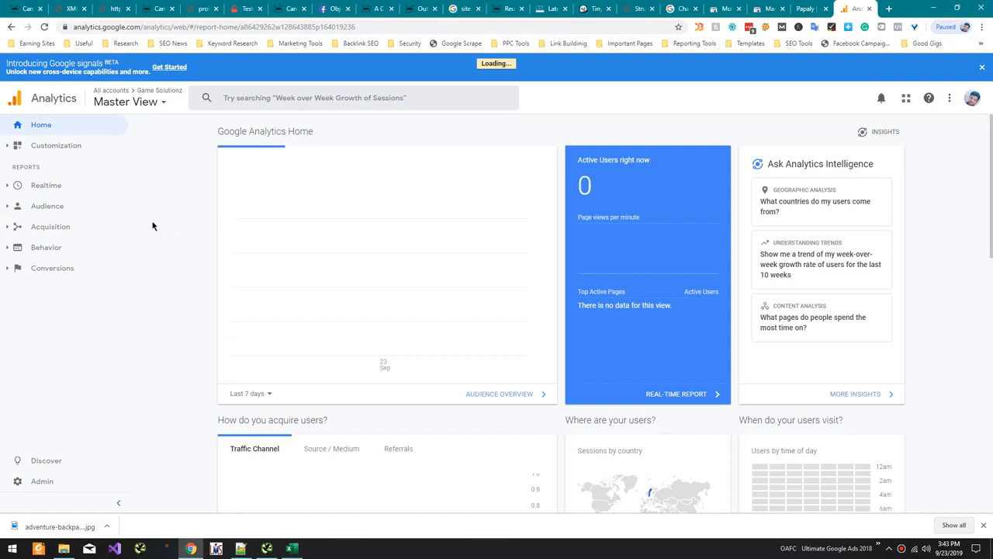
Step: Switch Google Analytics to the Pro Tech Reviewer property's All Web Site Data view
scroll(151, 226, "down", 1)
scroll(150, 225, "up", 2)
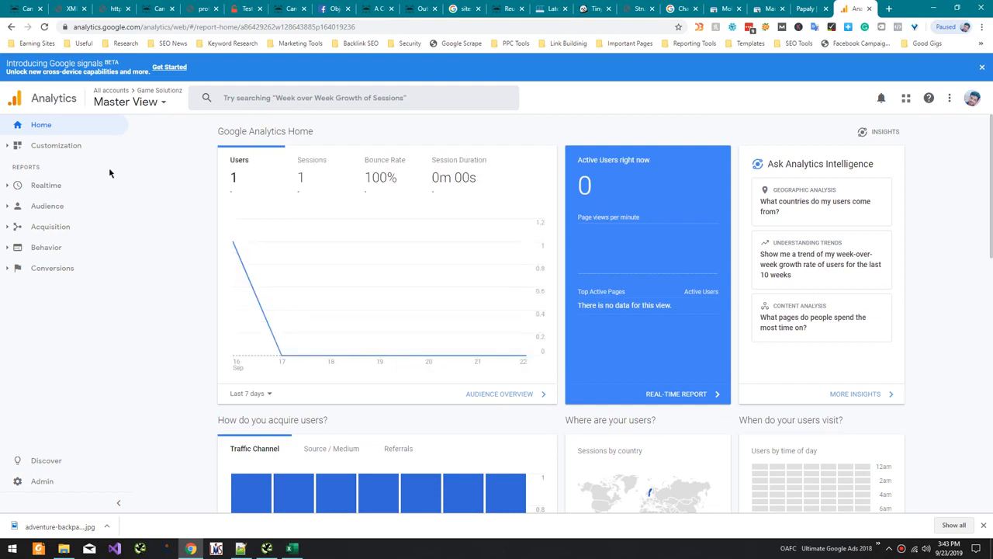
left_click(130, 102)
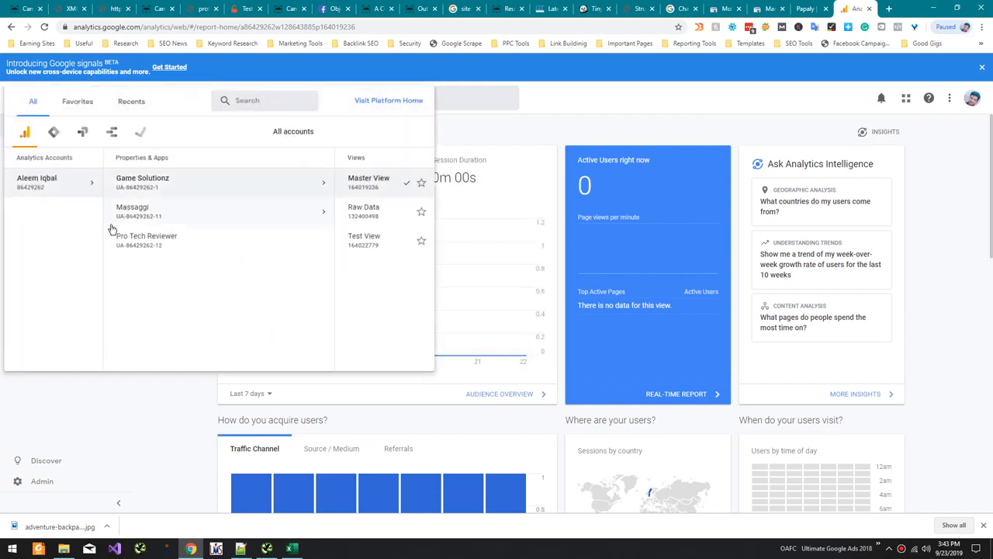
left_click(244, 240)
left_click(343, 185)
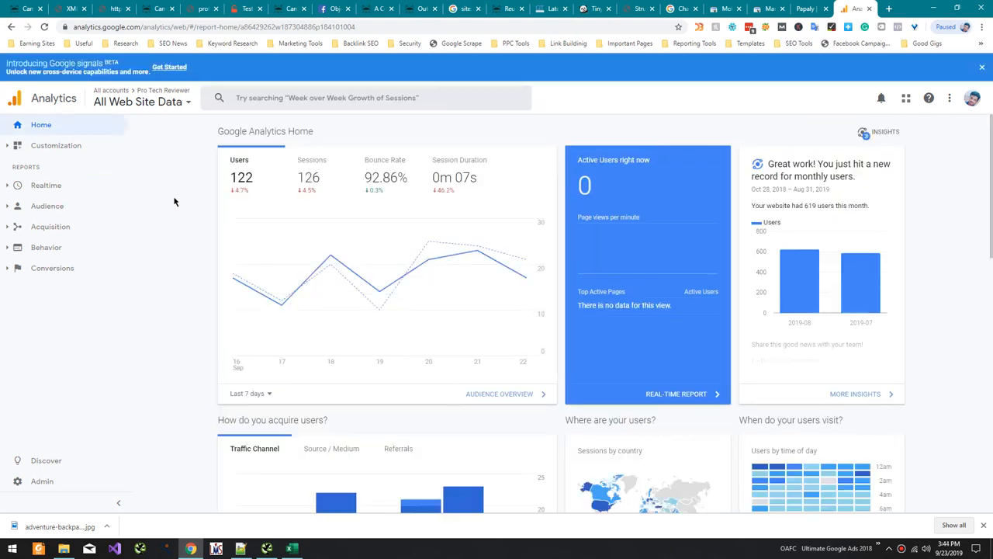
Step: Check the selected property in the Analytics account list and enter "Yes" as the Google Analytics Correct URL answer in cell C56 in Excel
scroll(169, 224, "down", 1)
scroll(170, 223, "up", 1)
left_click(138, 101)
left_click(462, 177)
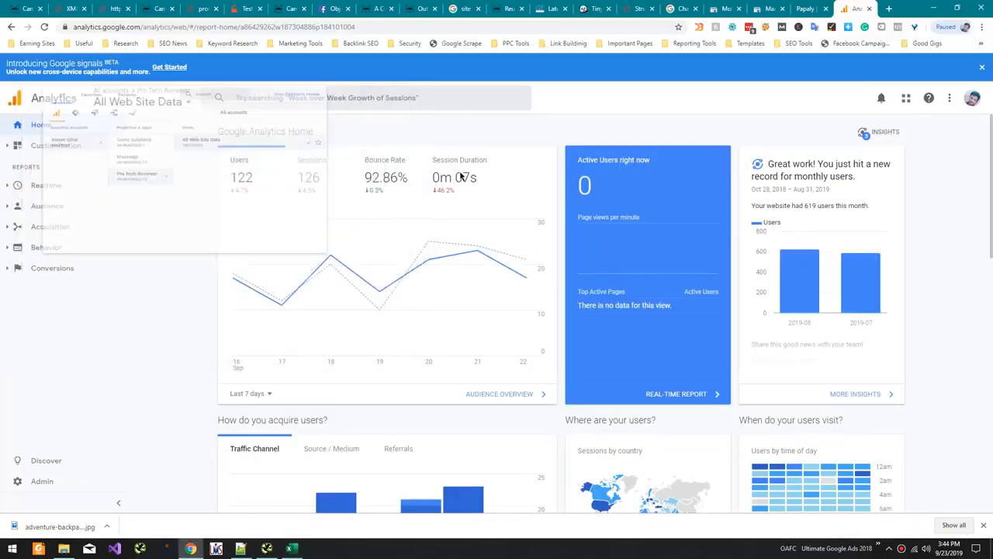
scroll(328, 408, "down", 1)
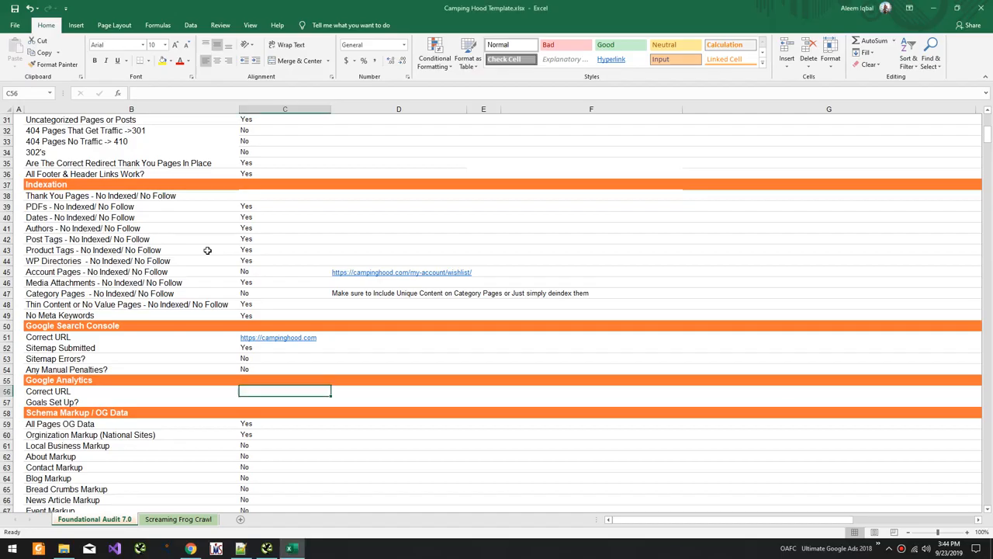
type("Yes")
key("Return")
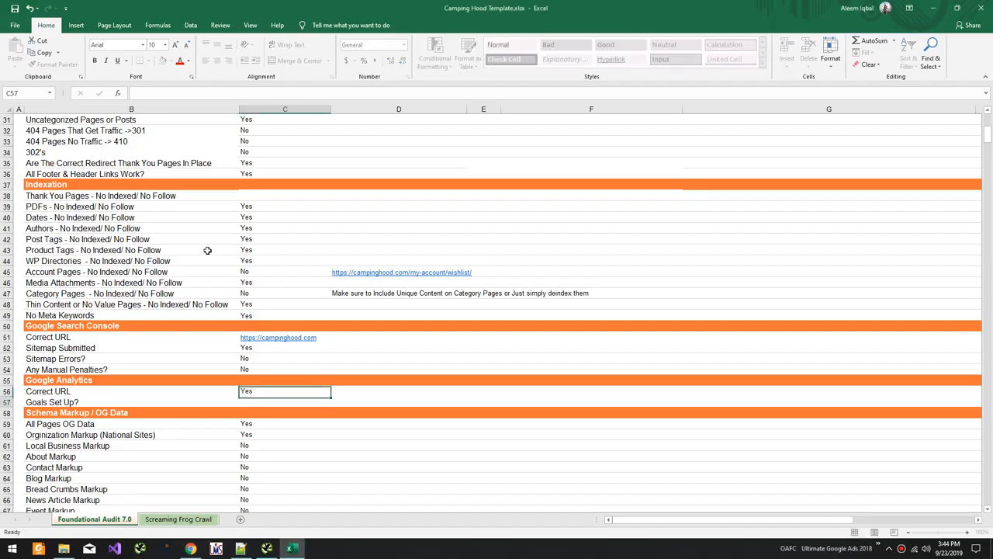
Step: Look at the Behavior reports in the browser's Google Analytics and enter "No" for Goals Set Up in cell C57 in Excel
key("alt+Tab")
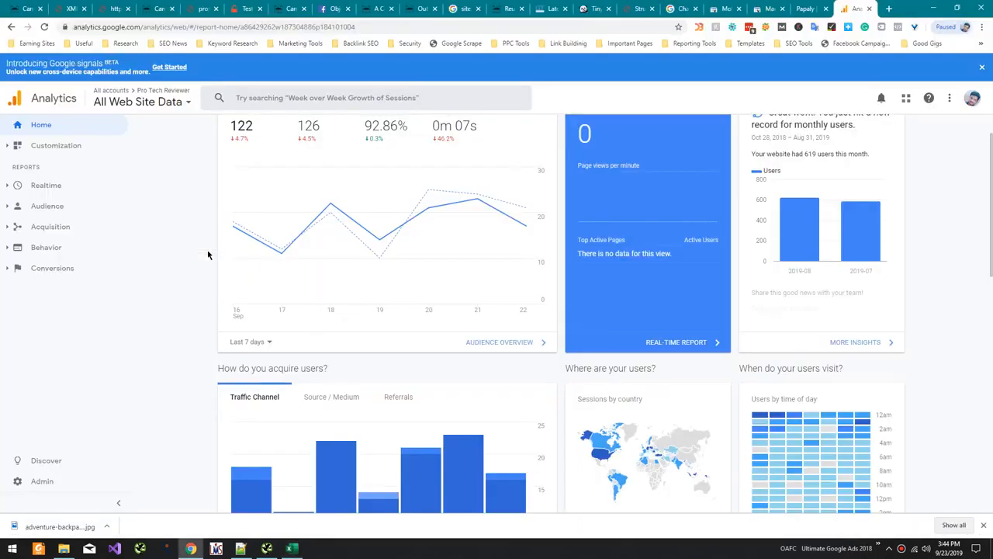
left_click(45, 249)
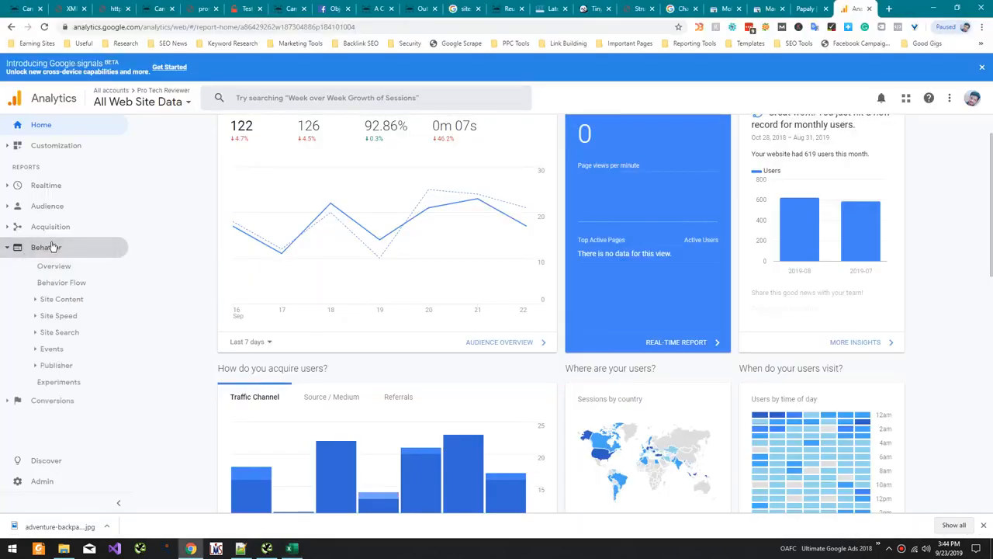
key("alt+Tab")
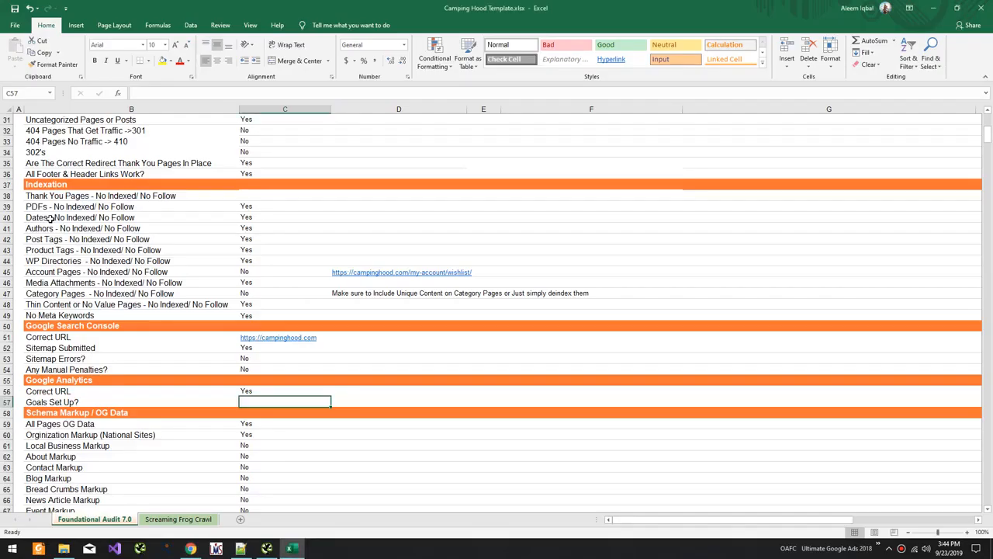
type("No")
key("Return")
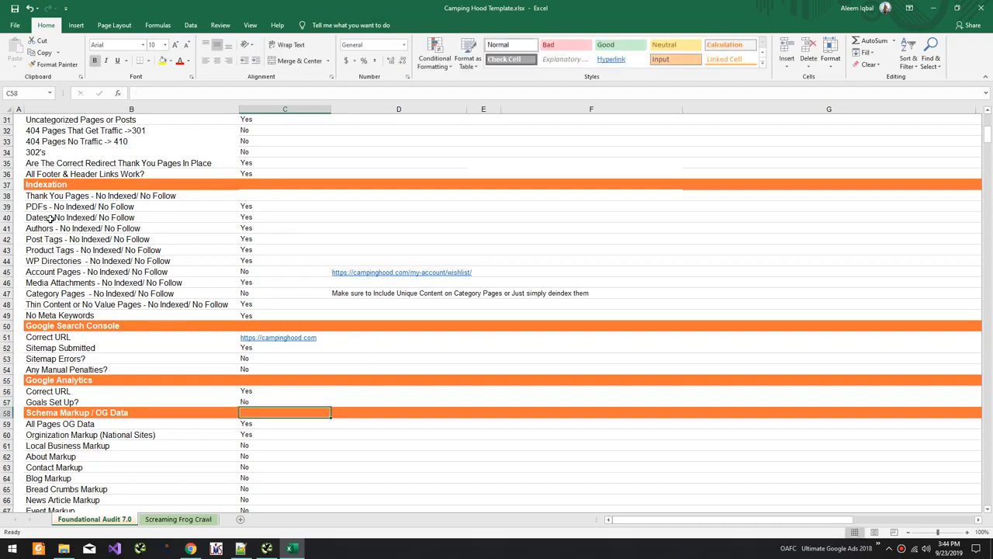
Step: Move the Web Design answers from cells D110:D115 into the Status column, starting at C110
scroll(51, 384, "down", 12)
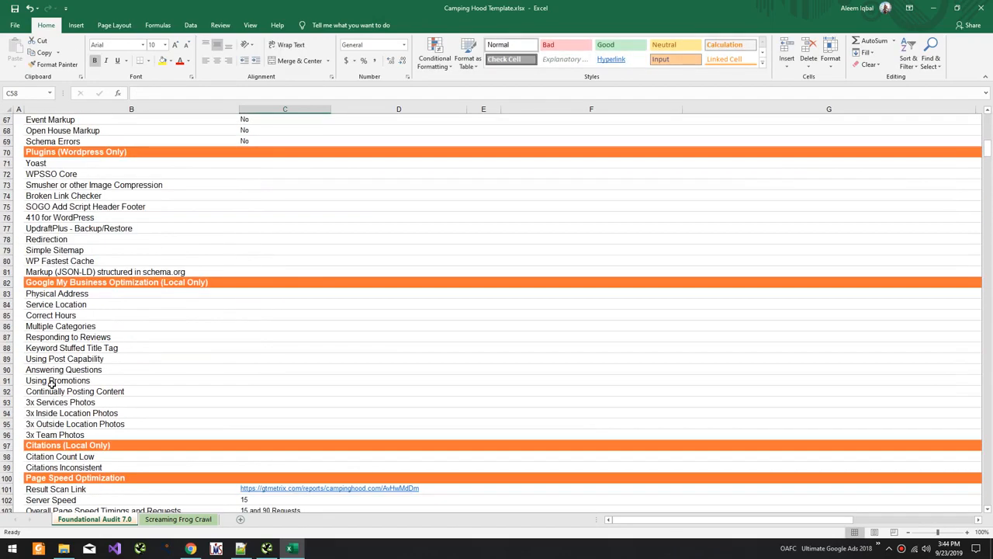
scroll(51, 384, "down", 12)
scroll(51, 384, "up", 15)
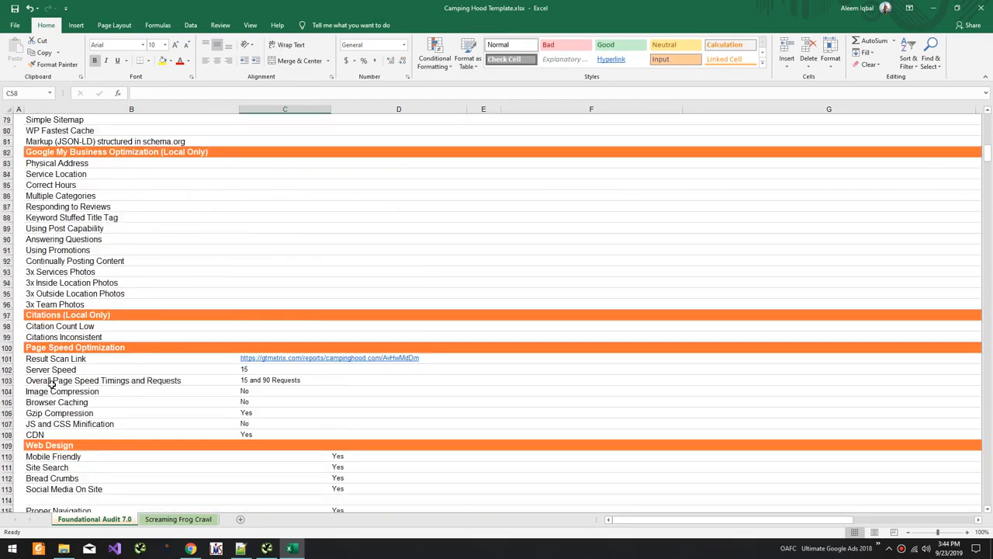
scroll(50, 384, "down", 9)
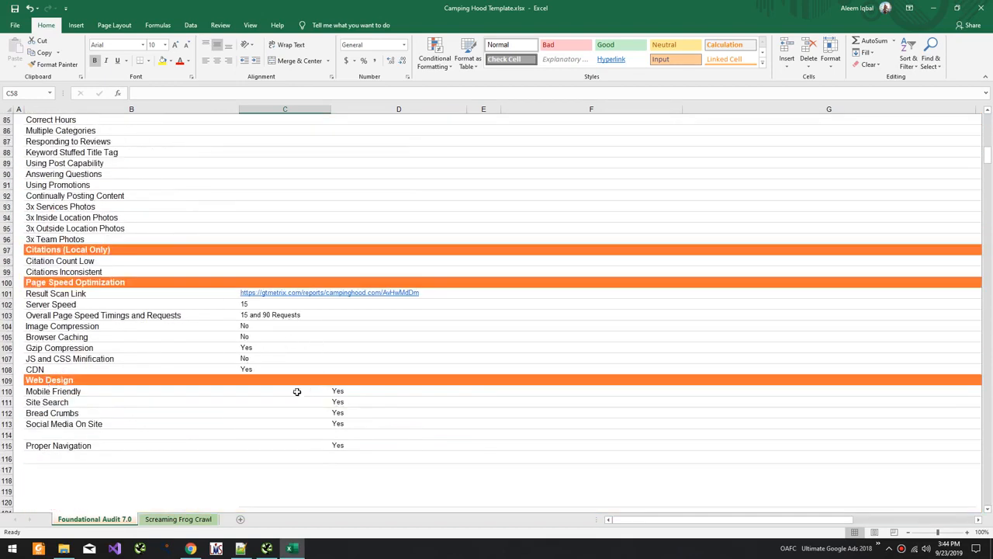
left_click(258, 399)
left_click_drag(340, 390, 348, 445)
key("ctrl+x")
left_click(253, 393)
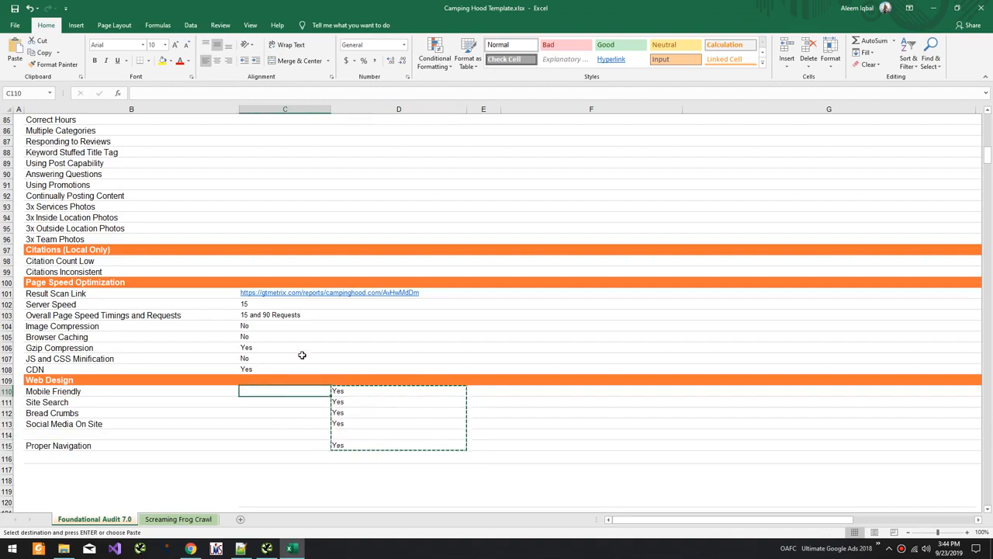
key("ctrl+v")
Step: Review the audit checklist's filled-in sections and the header area of the sheet, and switch to the browser
scroll(302, 348, "up", 8)
scroll(302, 348, "up", 20)
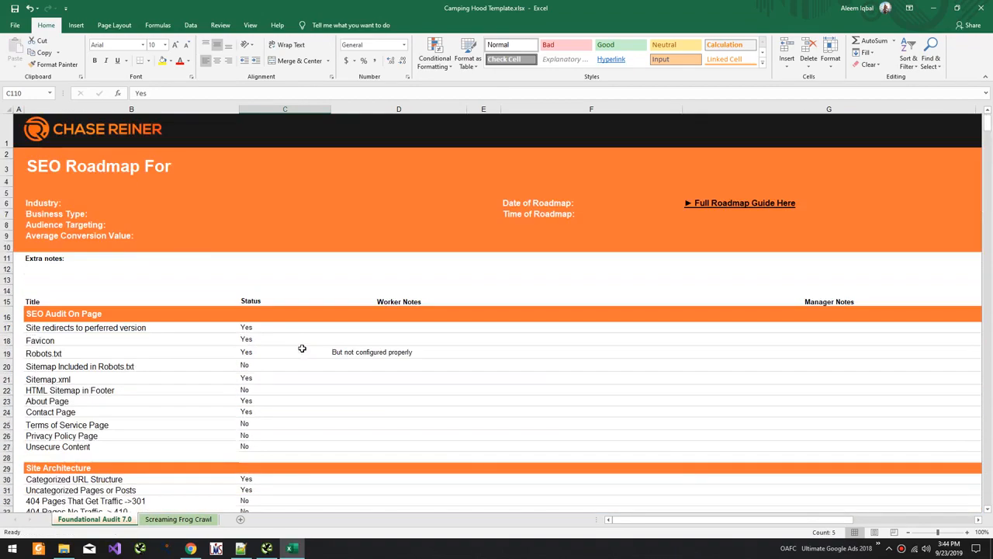
scroll(302, 348, "down", 20)
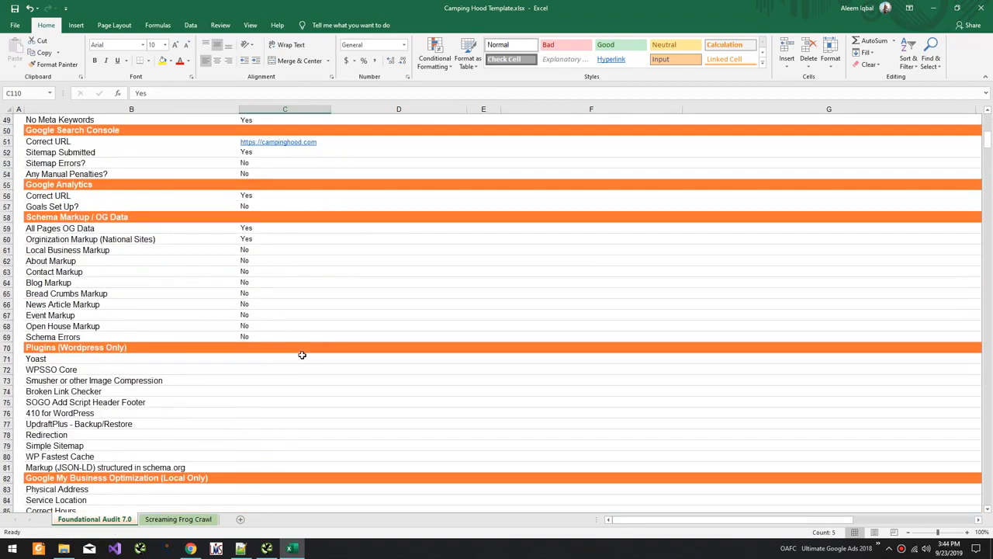
scroll(301, 360, "up", 15)
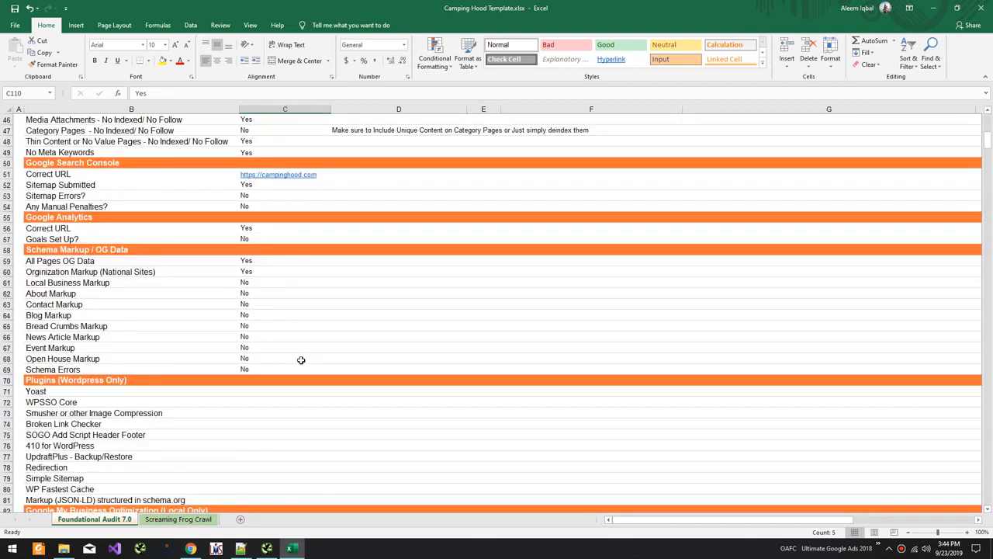
scroll(301, 360, "up", 6)
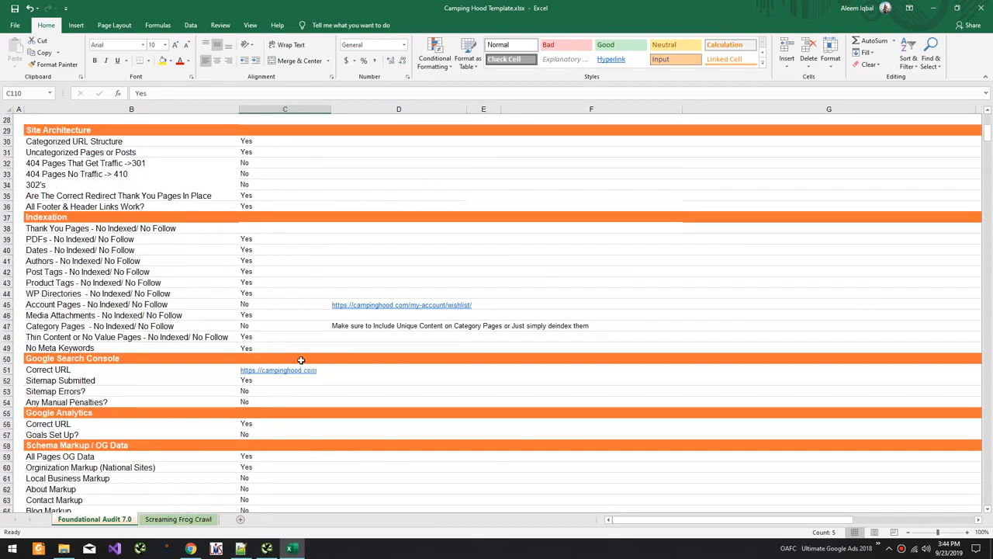
scroll(301, 360, "up", 9)
key("alt+Tab")
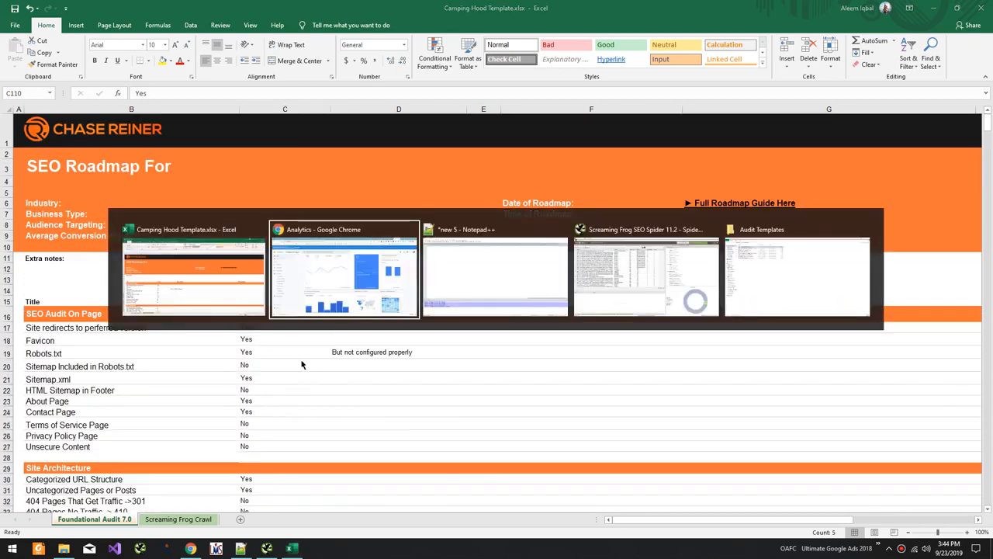